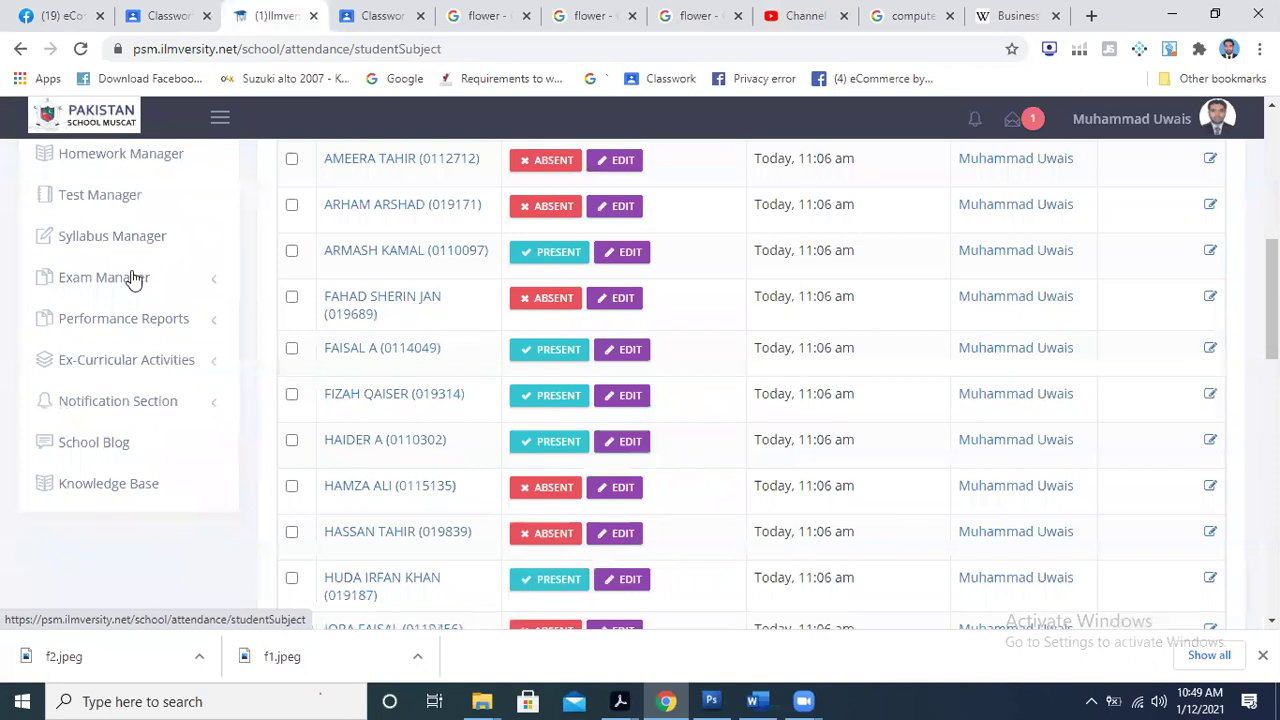
- Start a new homework in the Homework Manager and assign it to classes PI (6) (A), PI (6) (B) and PI (6) (C)
left_click(131, 170)
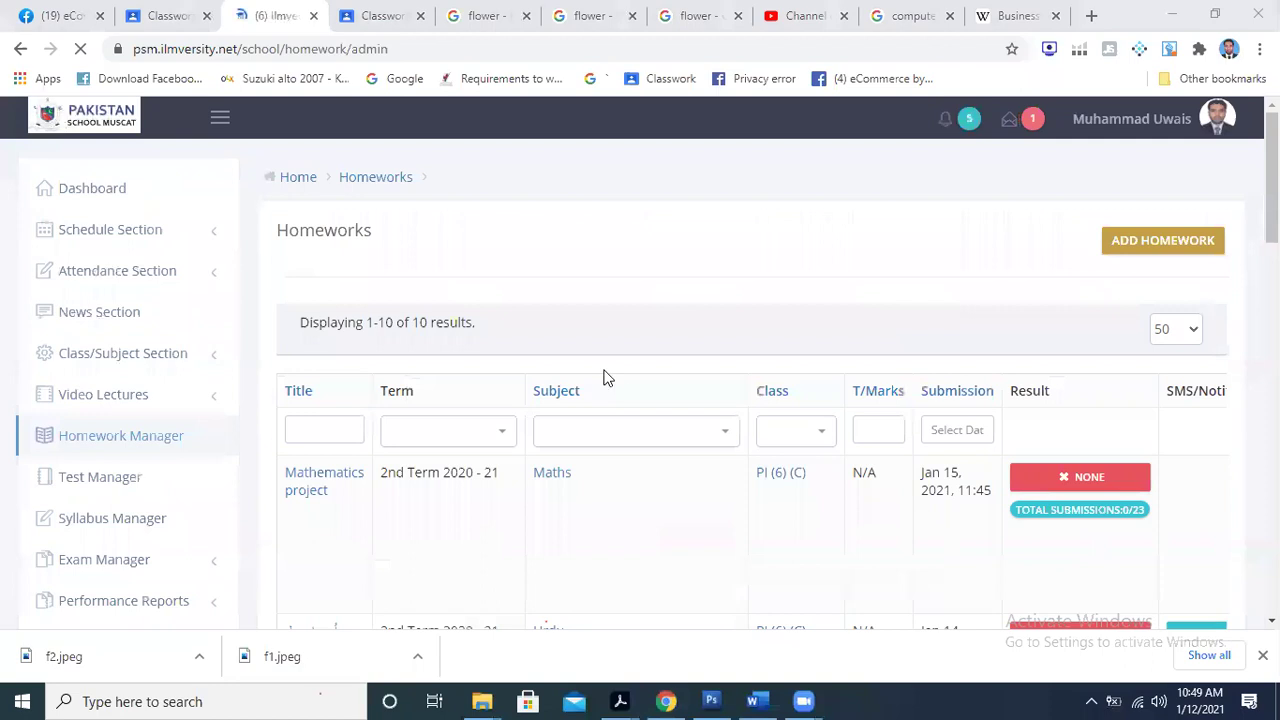
left_click(1140, 241)
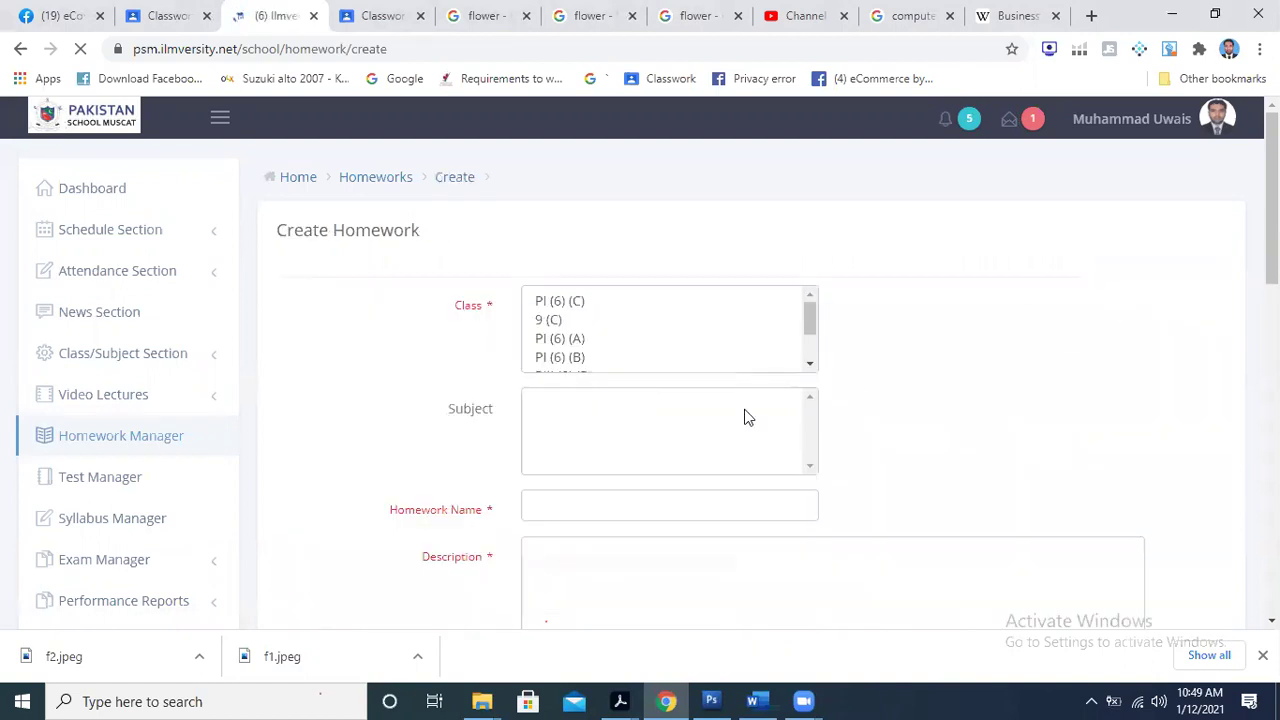
left_click(670, 310)
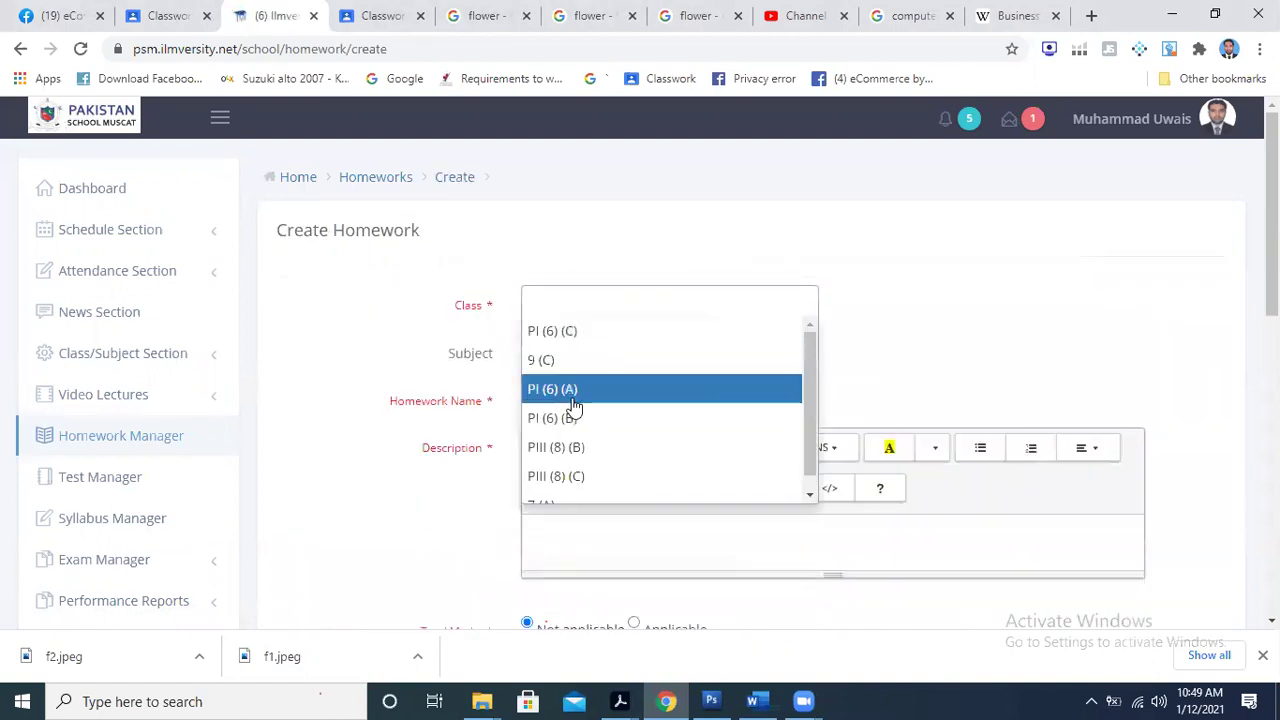
left_click(630, 395)
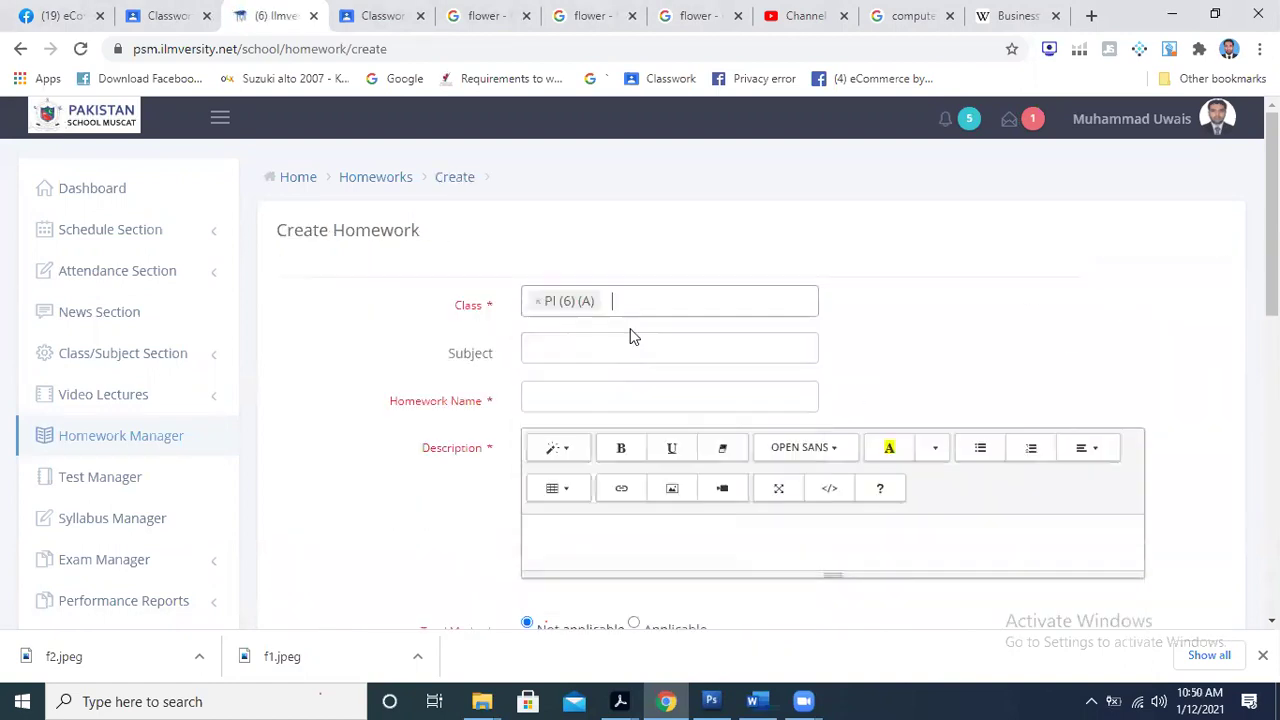
left_click(650, 300)
left_click(614, 416)
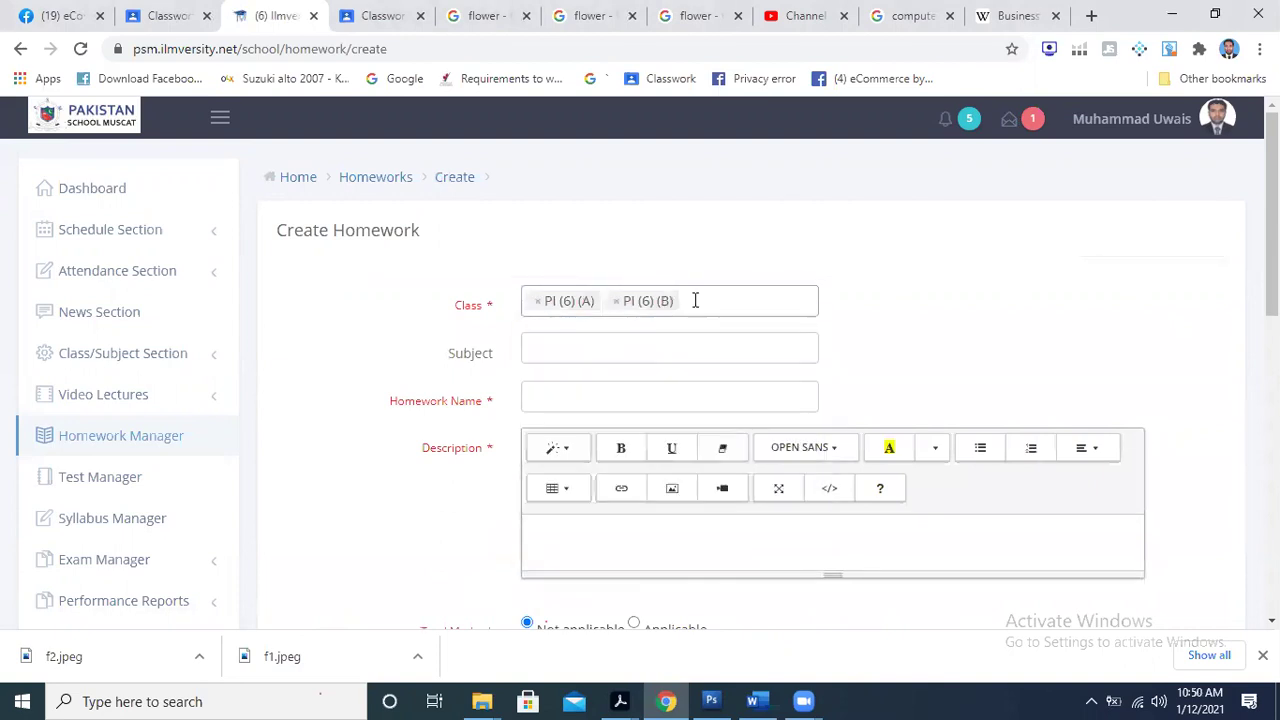
left_click(694, 300)
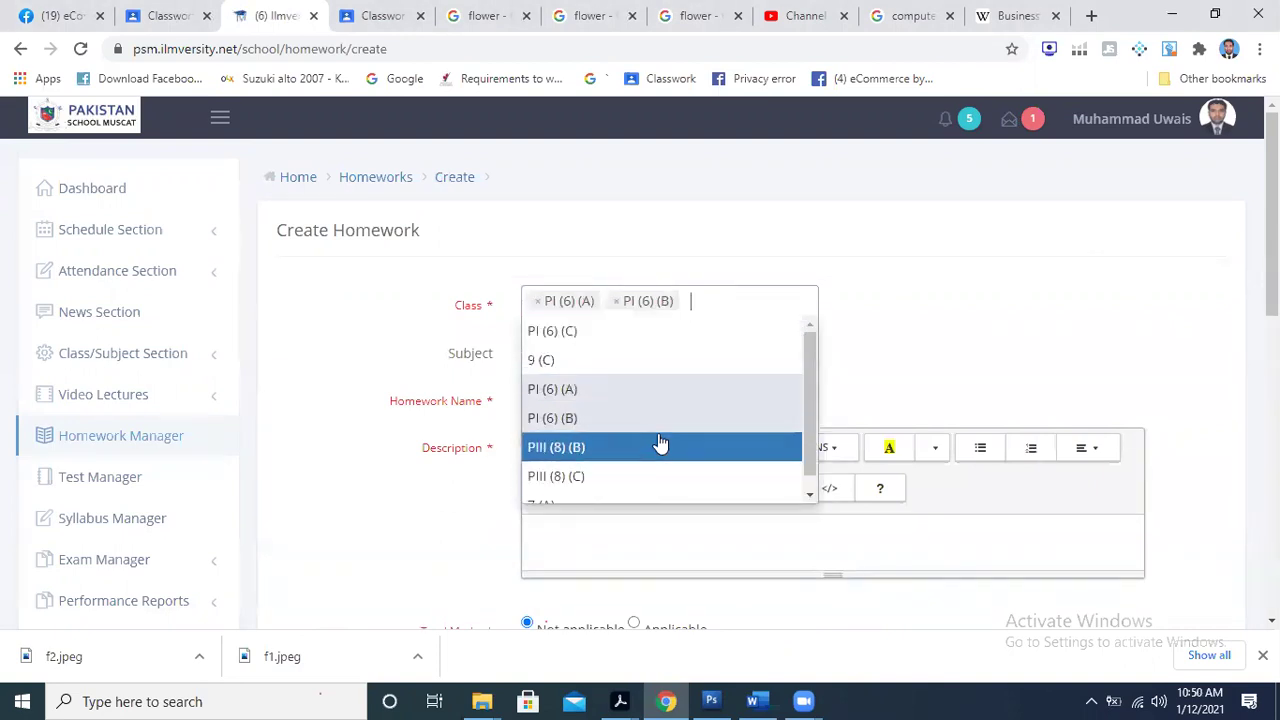
scroll(811, 368, "down", 1)
scroll(811, 366, "up", 1)
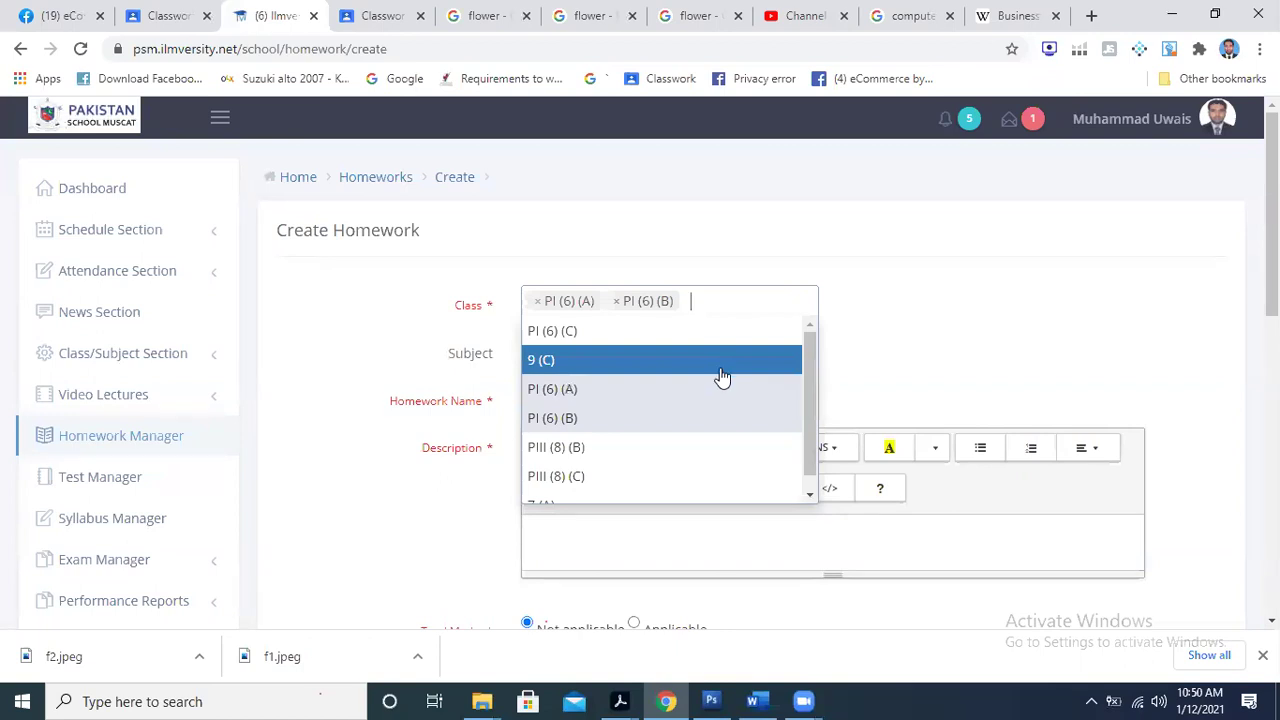
left_click(720, 336)
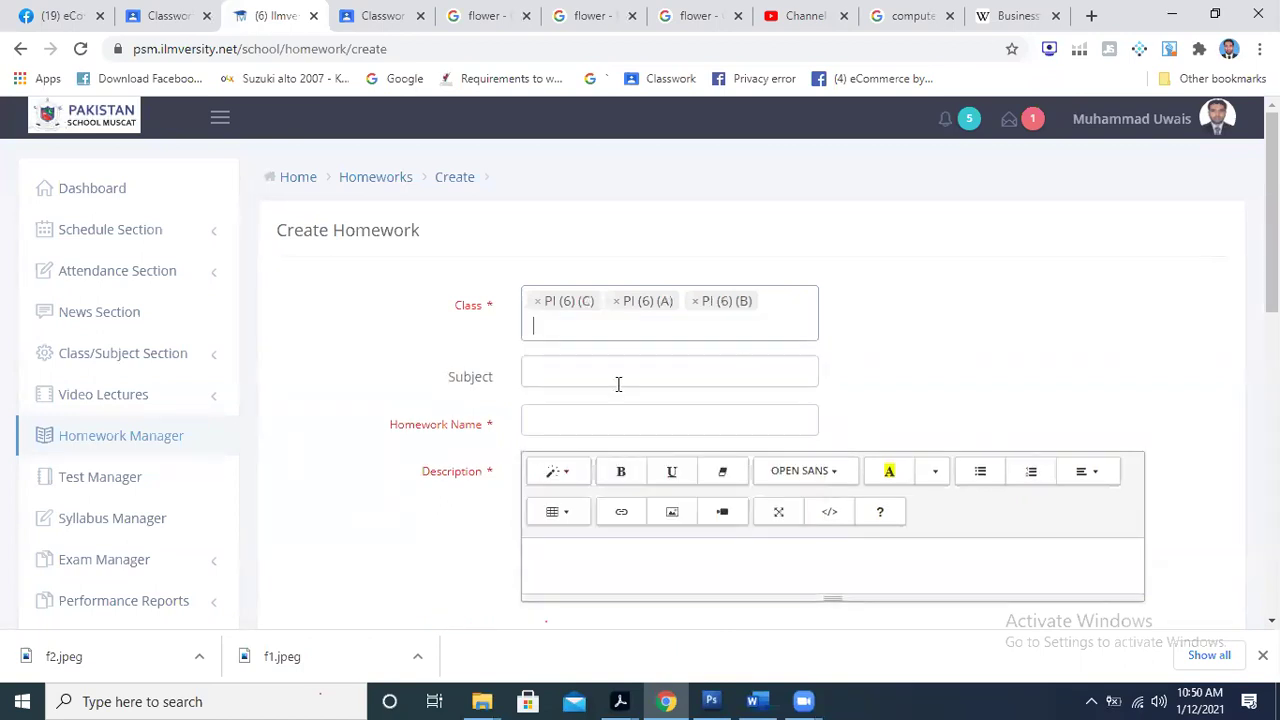
- Set the homework's subjects to Computer Sc for PI (6) (A) and PI (6) (B), and Social Studies for PI (6) (C)
left_click(618, 380)
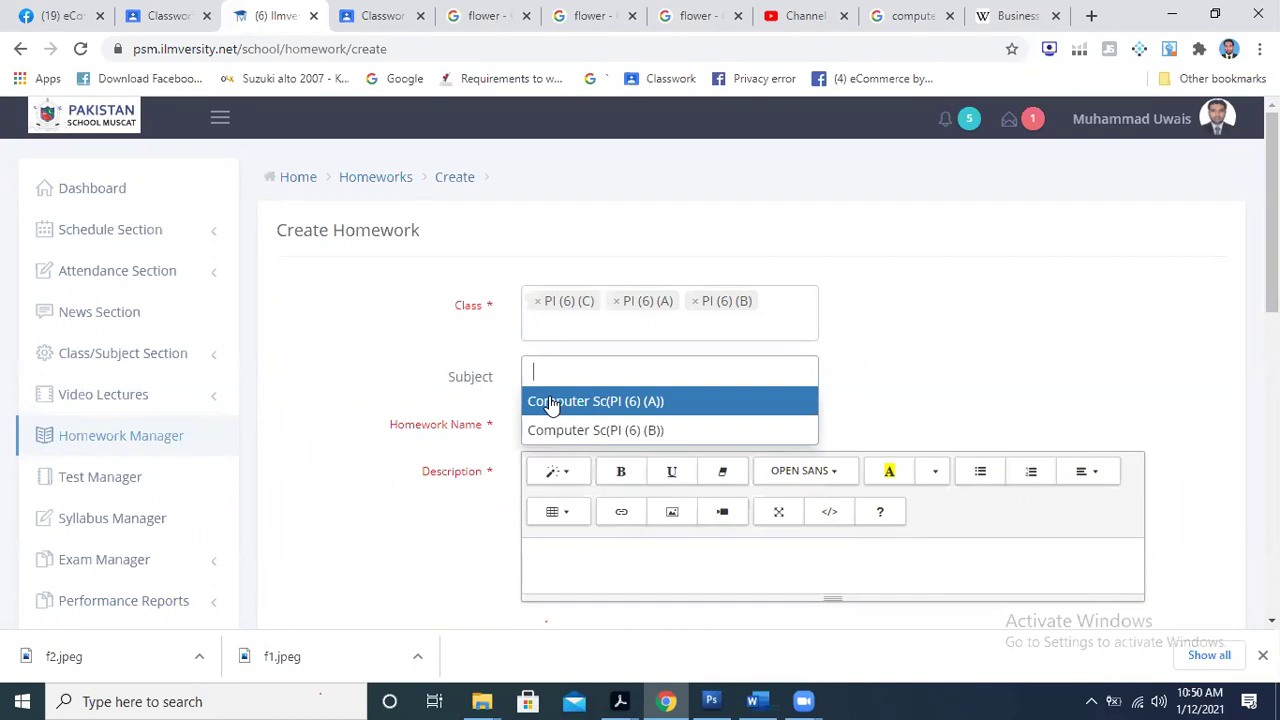
left_click(588, 372)
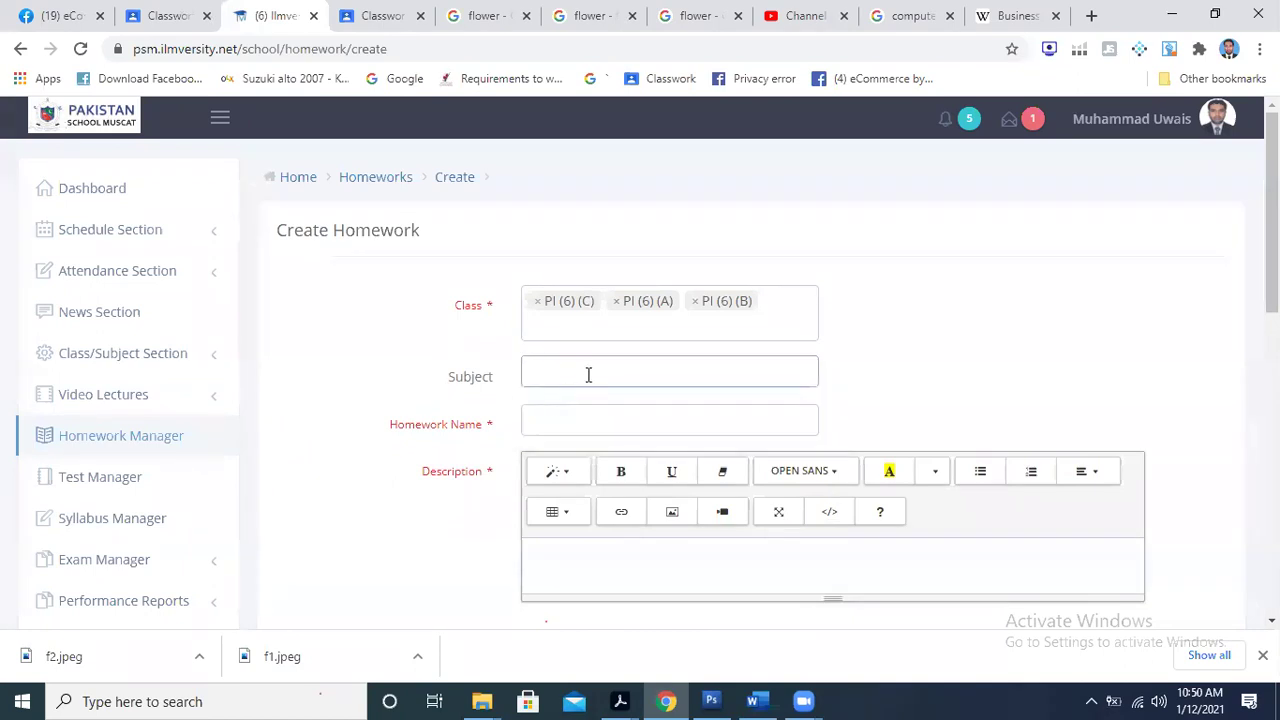
left_click(588, 374)
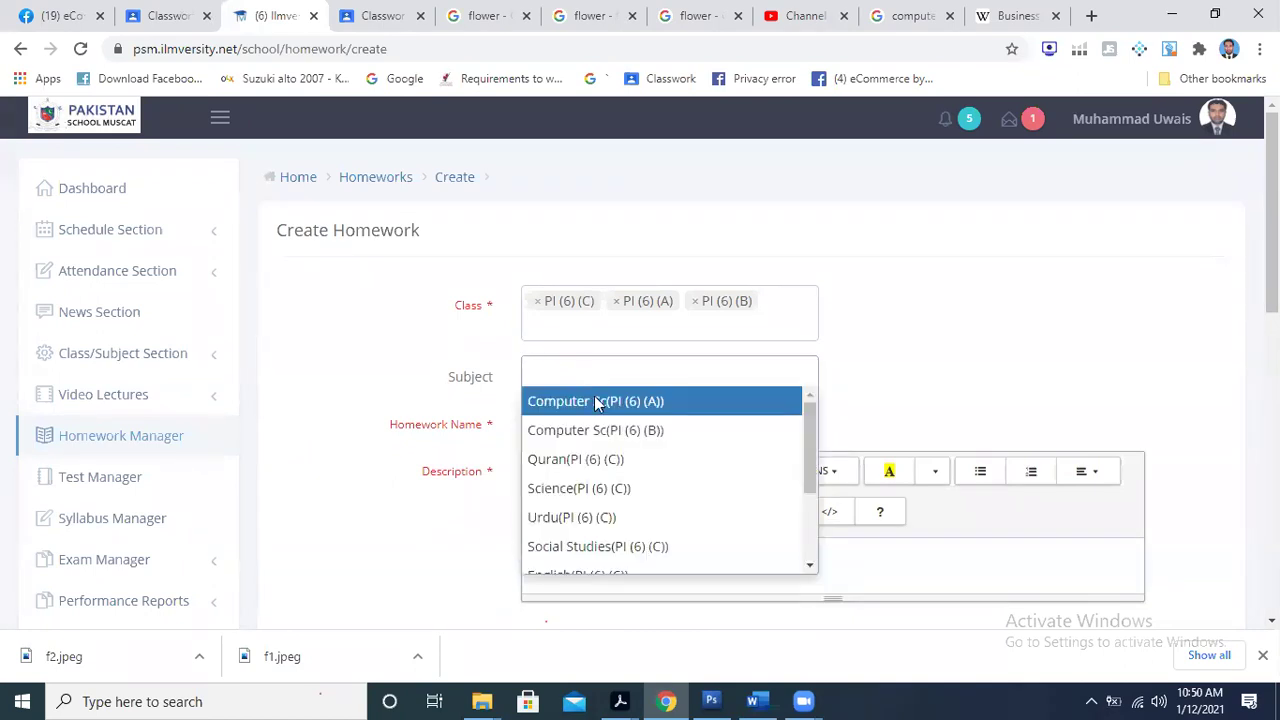
left_click(594, 400)
left_click(722, 372)
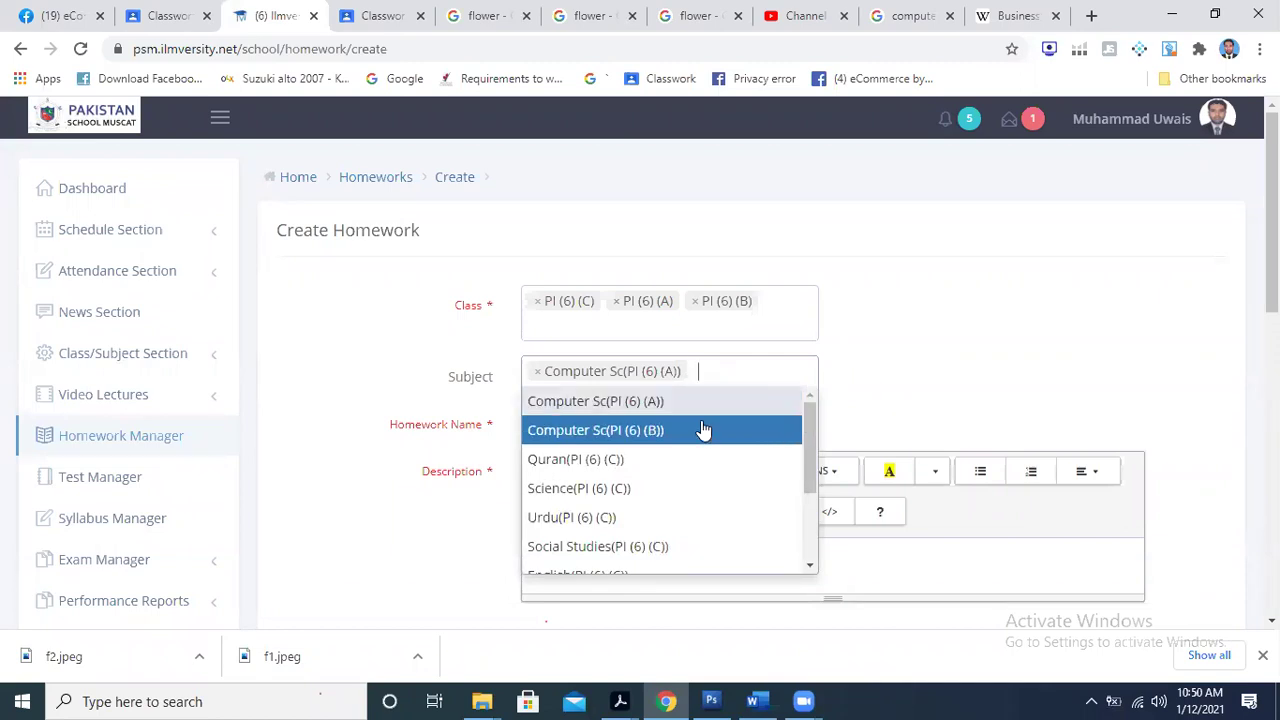
left_click(704, 430)
left_click(690, 568)
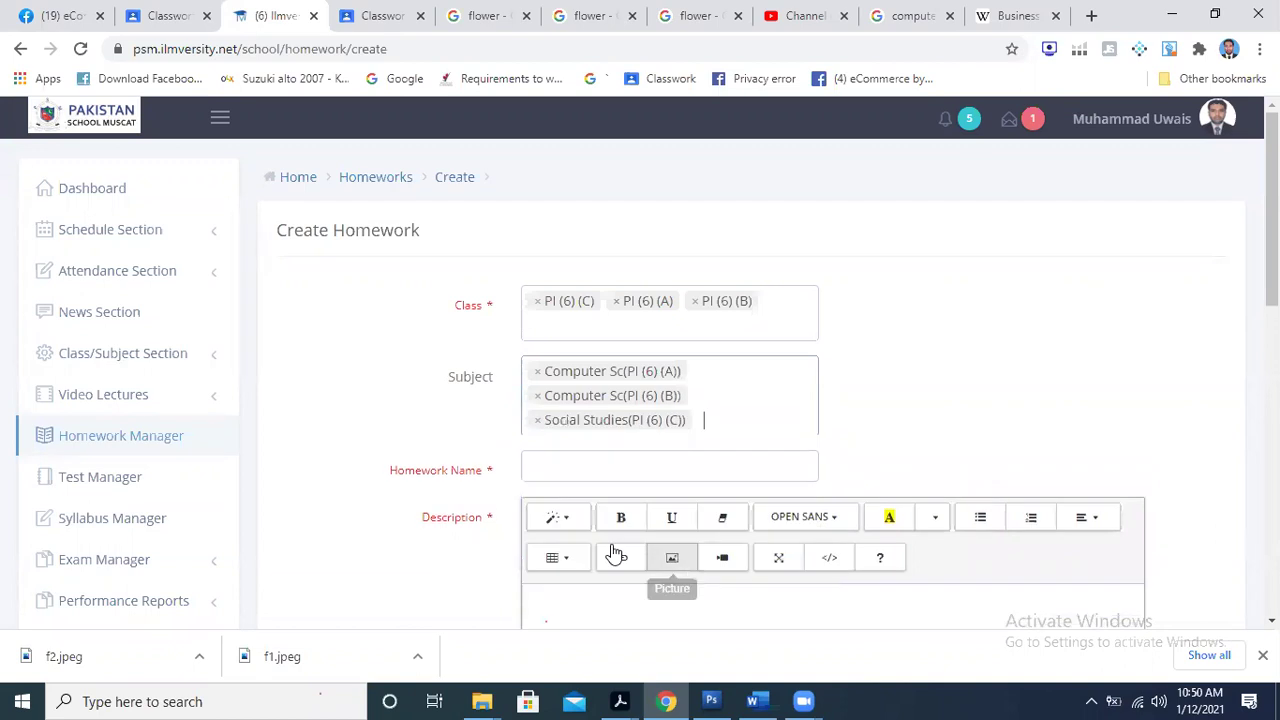
- Name the homework "Chapter 10 Home Work II"
left_click(543, 463)
left_click(646, 503)
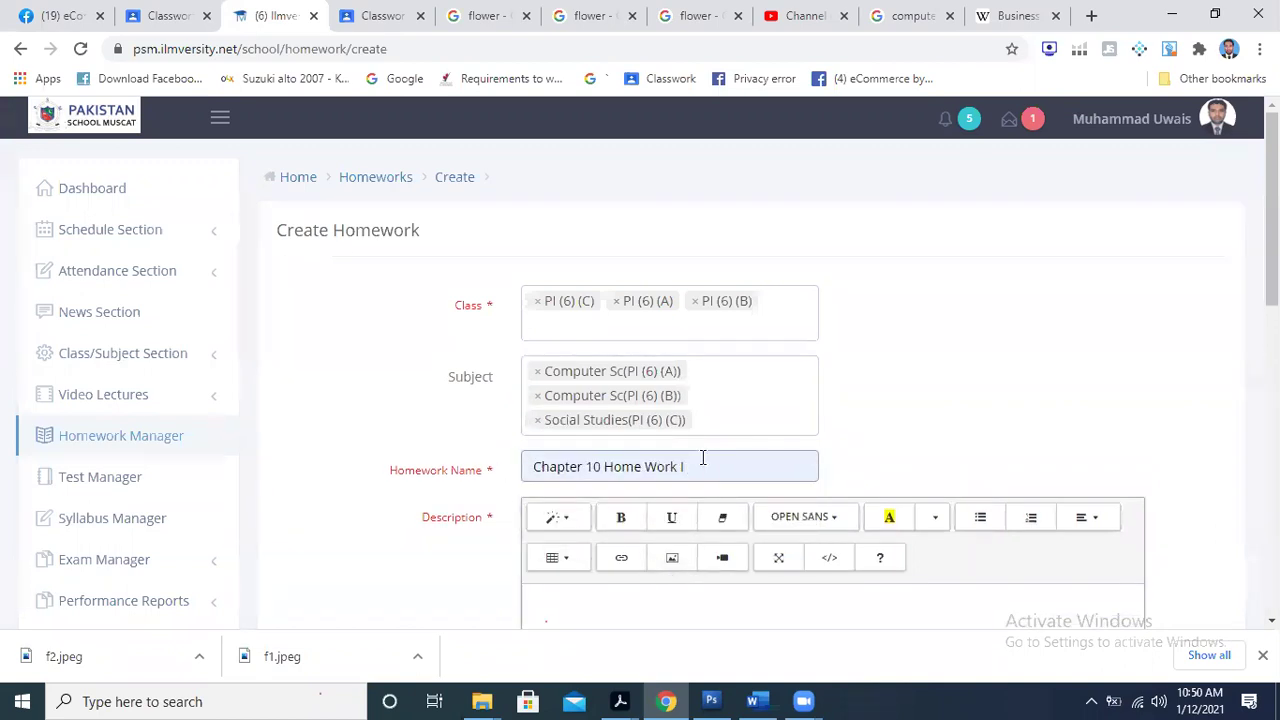
type("I")
- Copy the homework name into the description so it reads "Chapter 10 Home Work II"
scroll(606, 330, "down", 2)
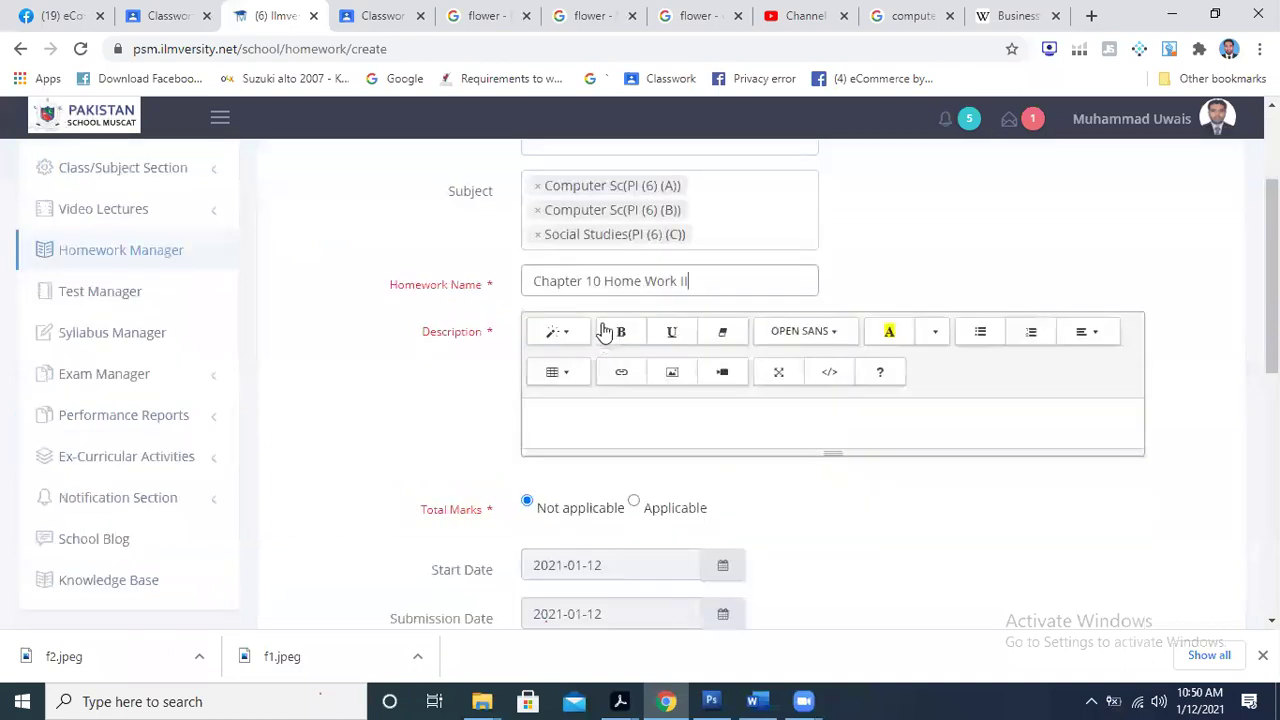
left_click_drag(694, 286, 455, 291)
key("ctrl+c")
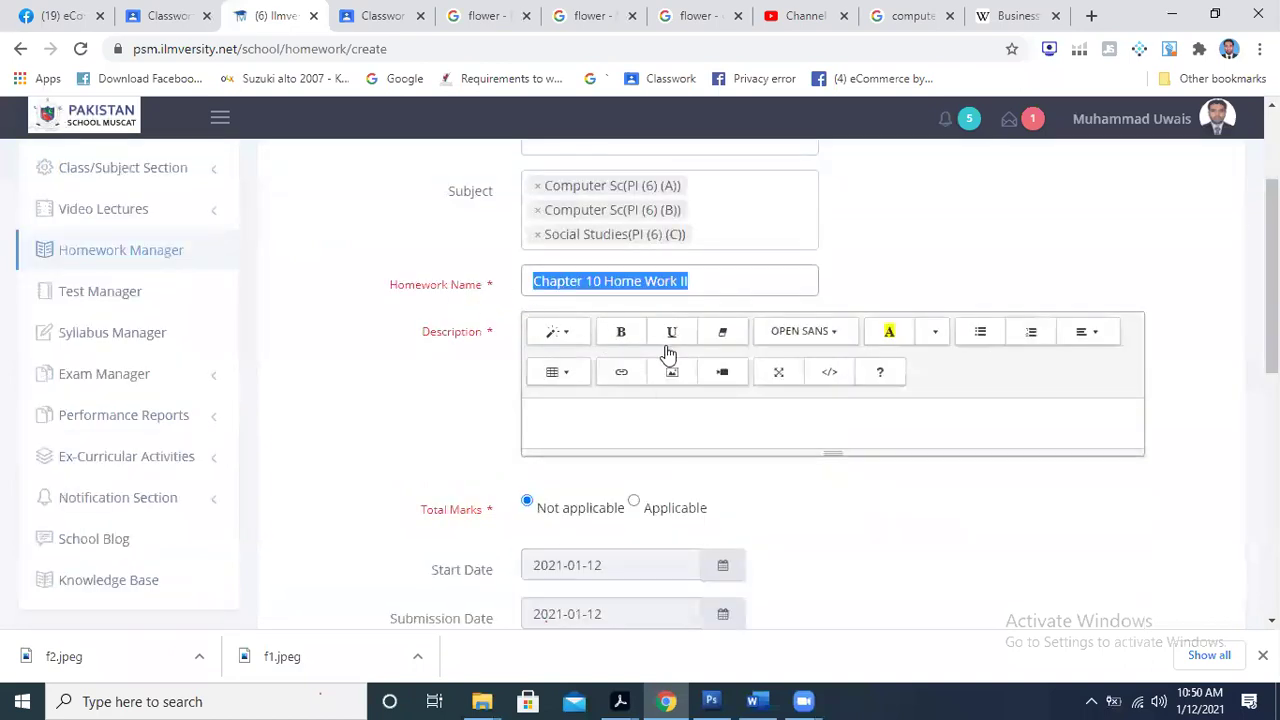
key("Tab")
key("ctrl+v")
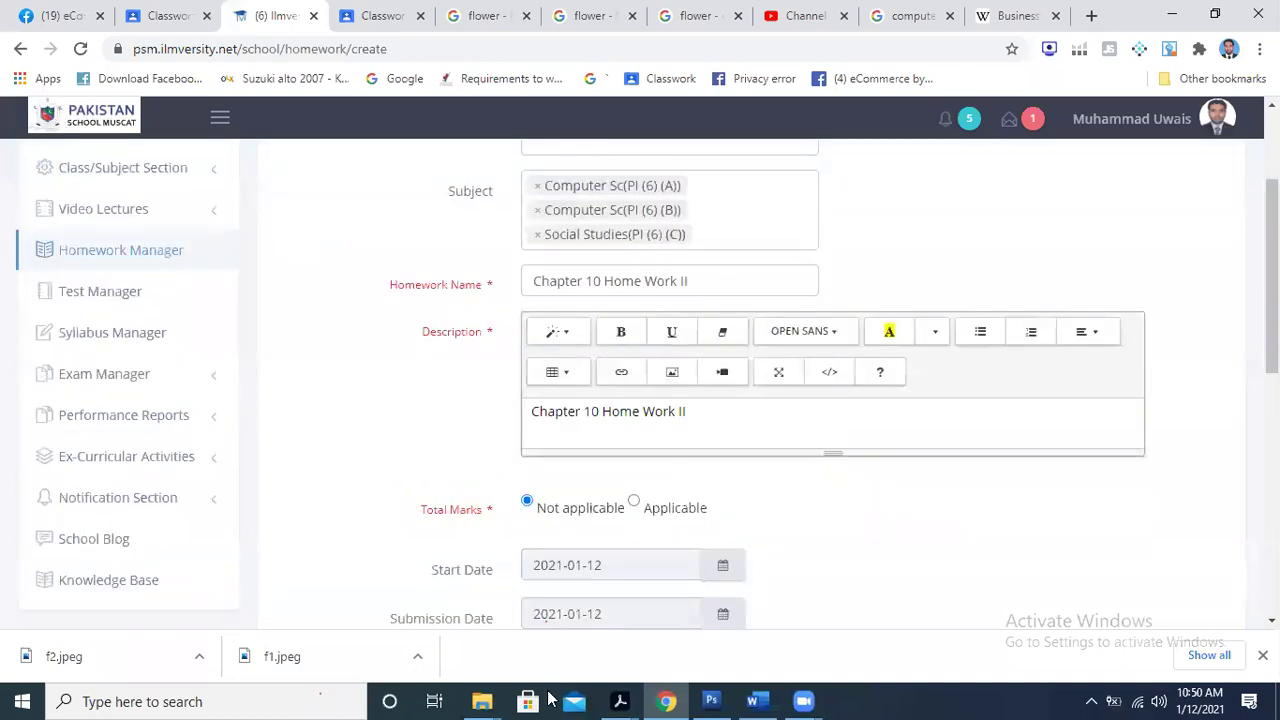
- Open the Class PI Chapter 9 Drawing Tools Word document from the Chapter 10 folder and go to its Descriptive Type Questions
mouse_move(482, 701)
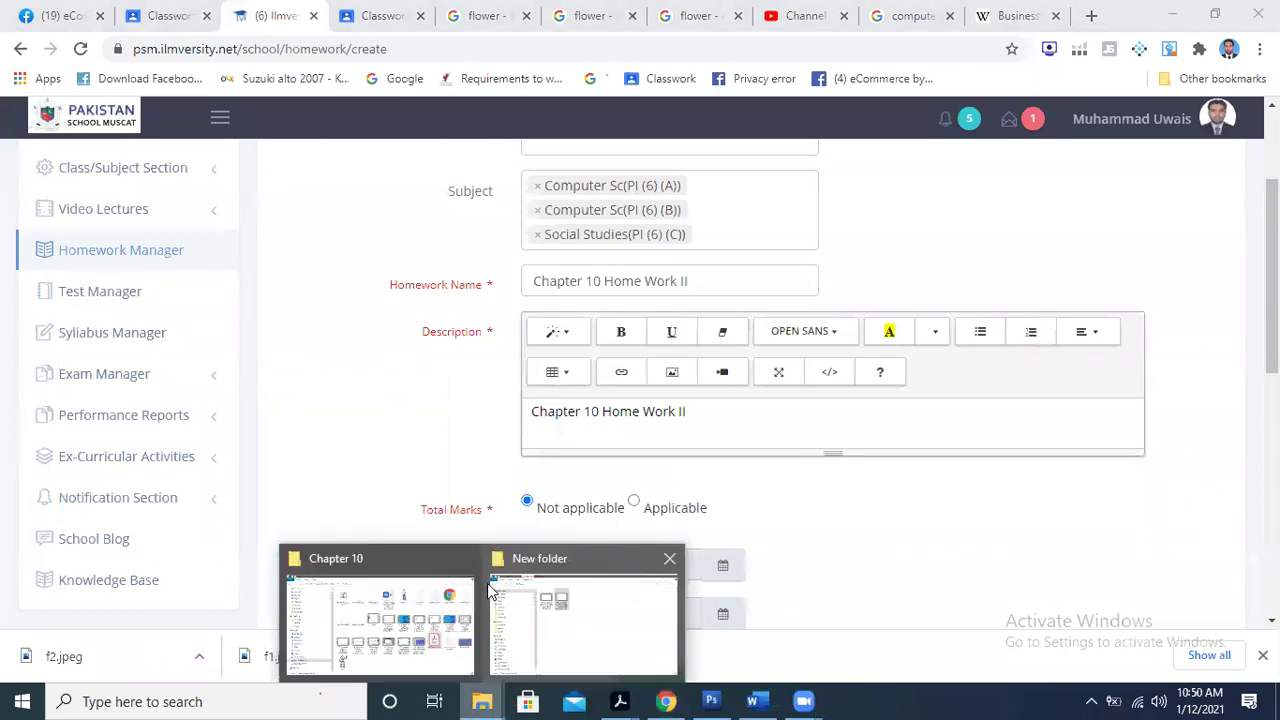
left_click(414, 626)
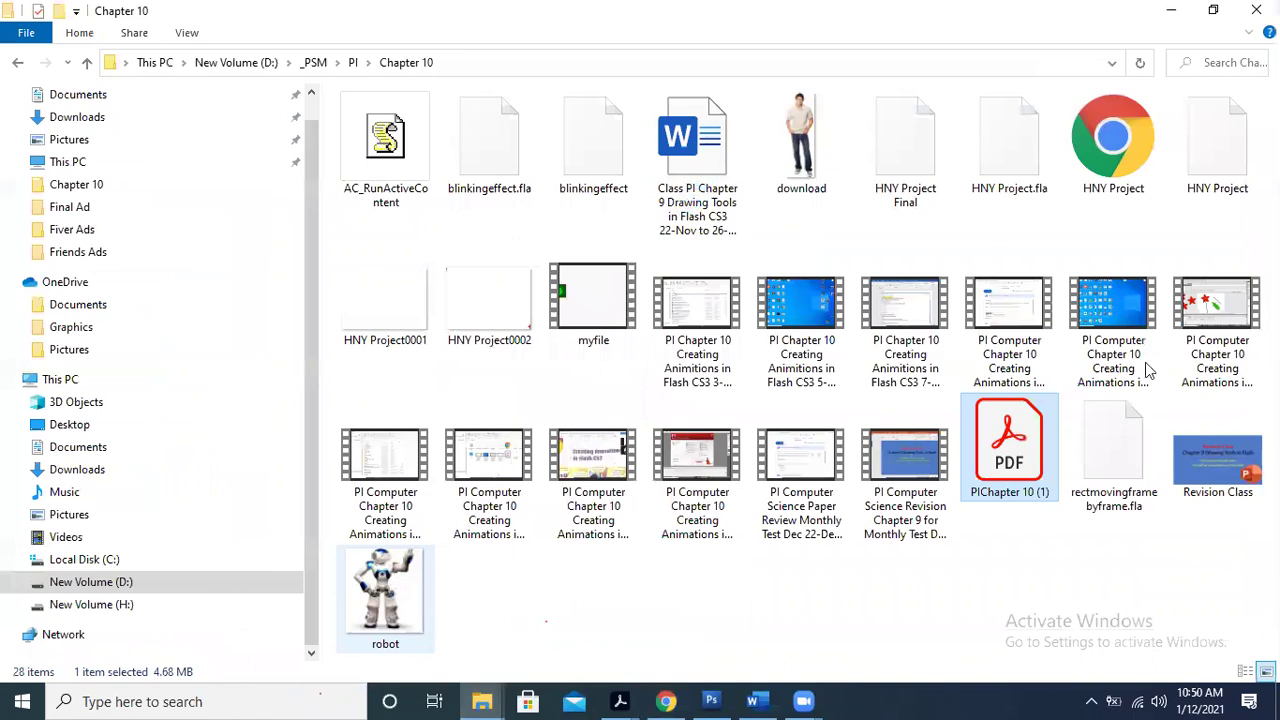
key("alt+Tab")
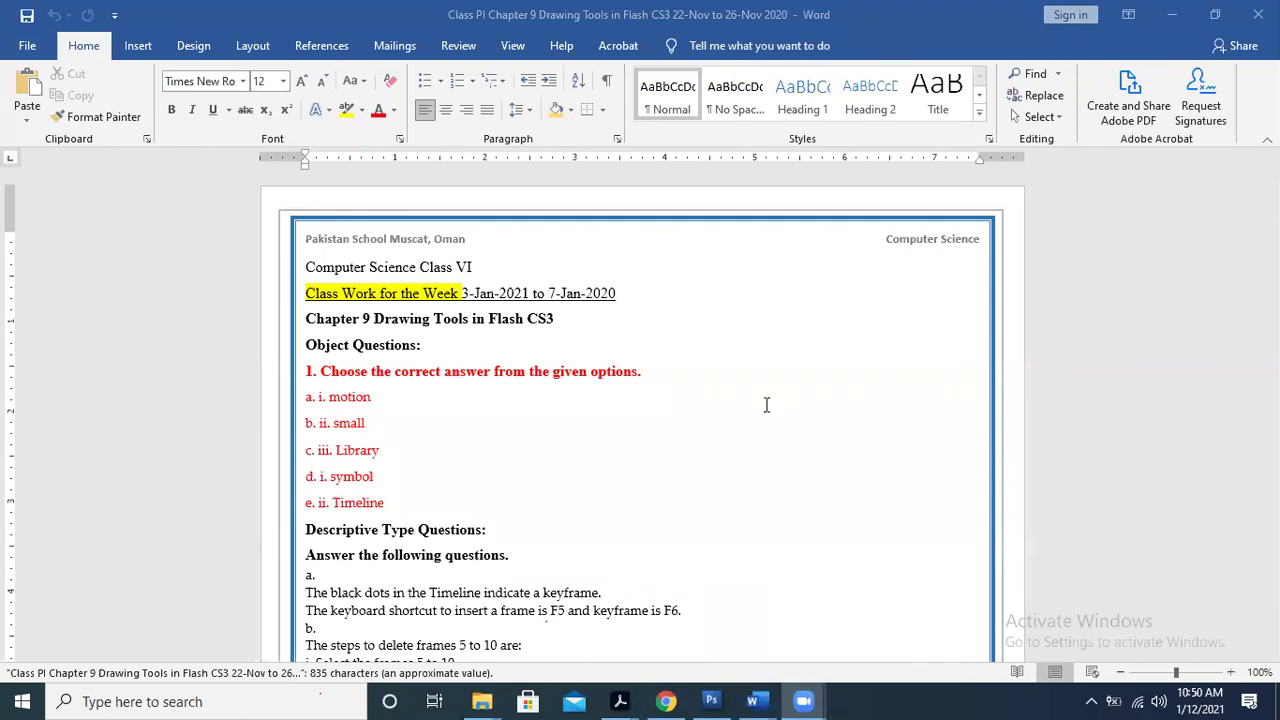
scroll(1168, 471, "down", 5)
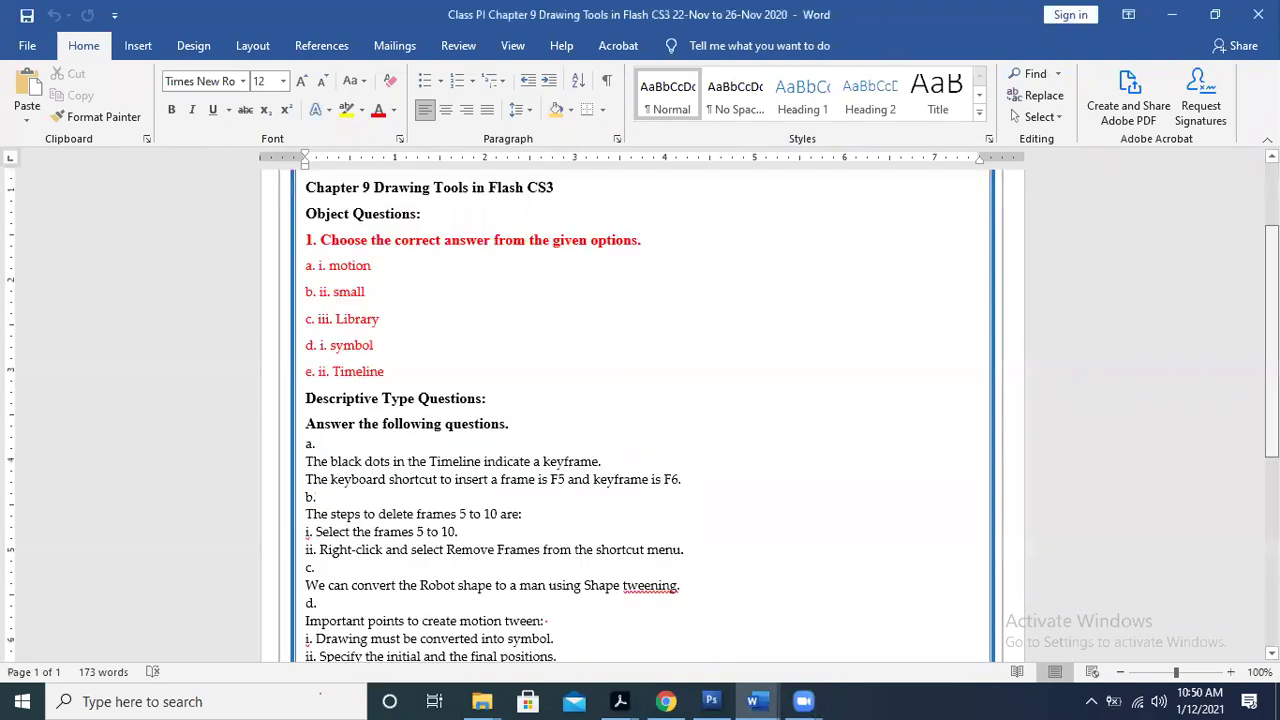
scroll(699, 391, "down", 1)
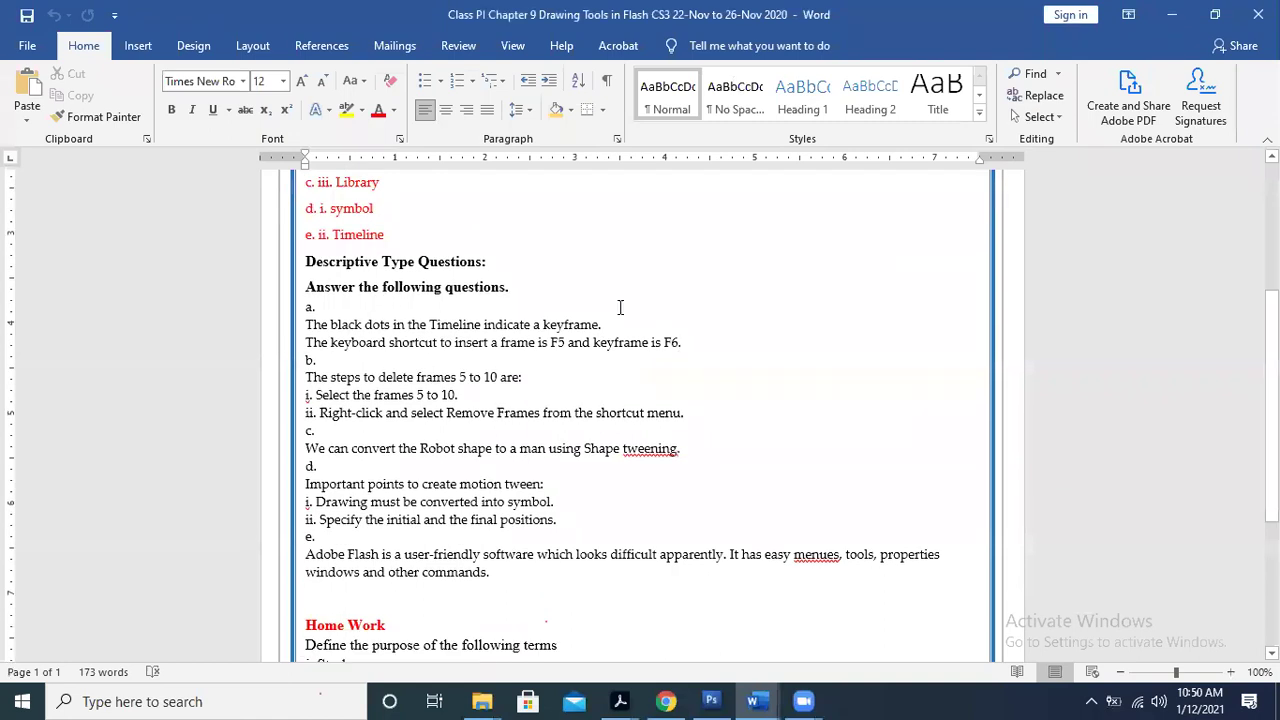
left_click(618, 294)
key("Down")
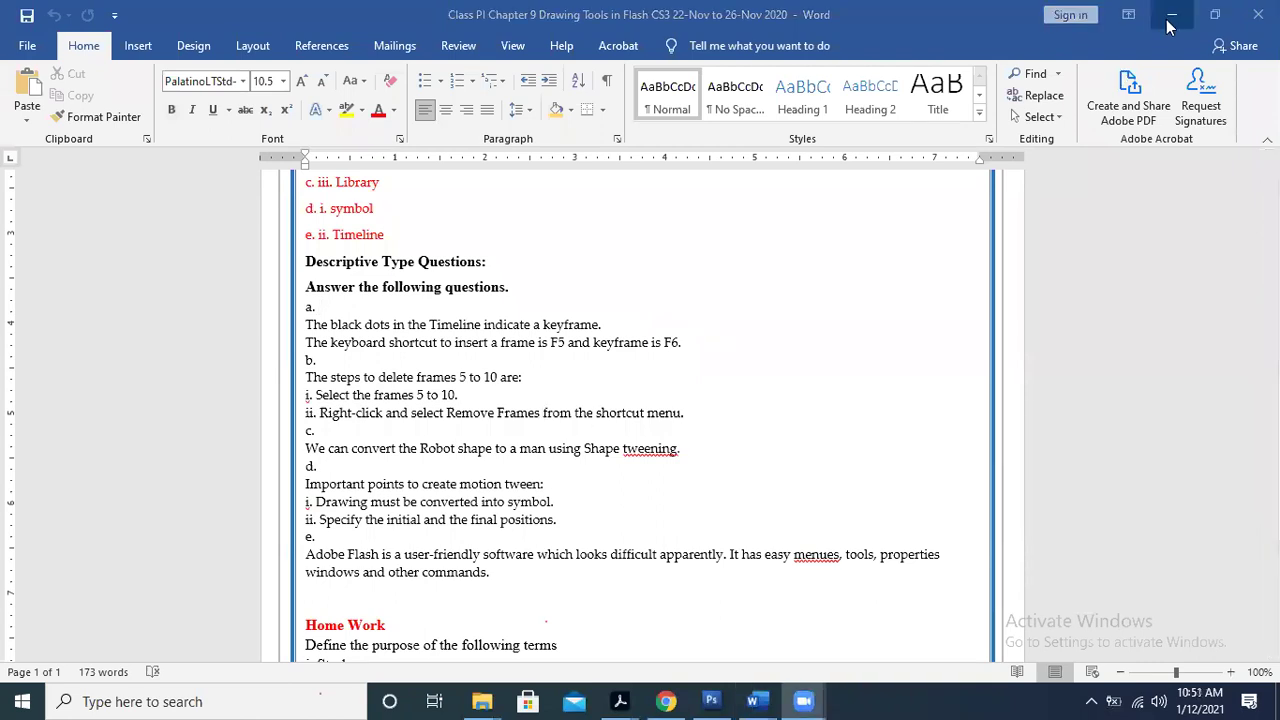
- Switch to Acrobat and look up the Descriptive Type Questions on page 11 of PIChapter 10 (1).pdf
left_click(628, 699)
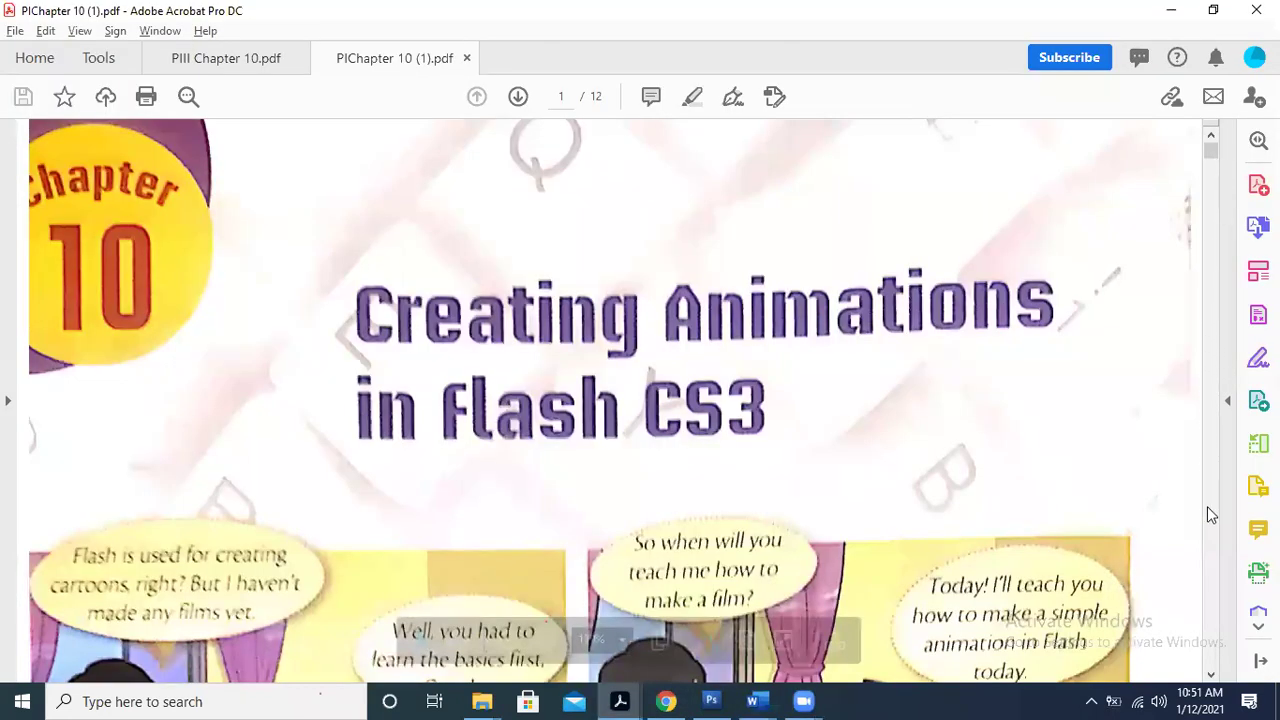
left_click(1215, 540)
left_click_drag(1216, 558, 1211, 600)
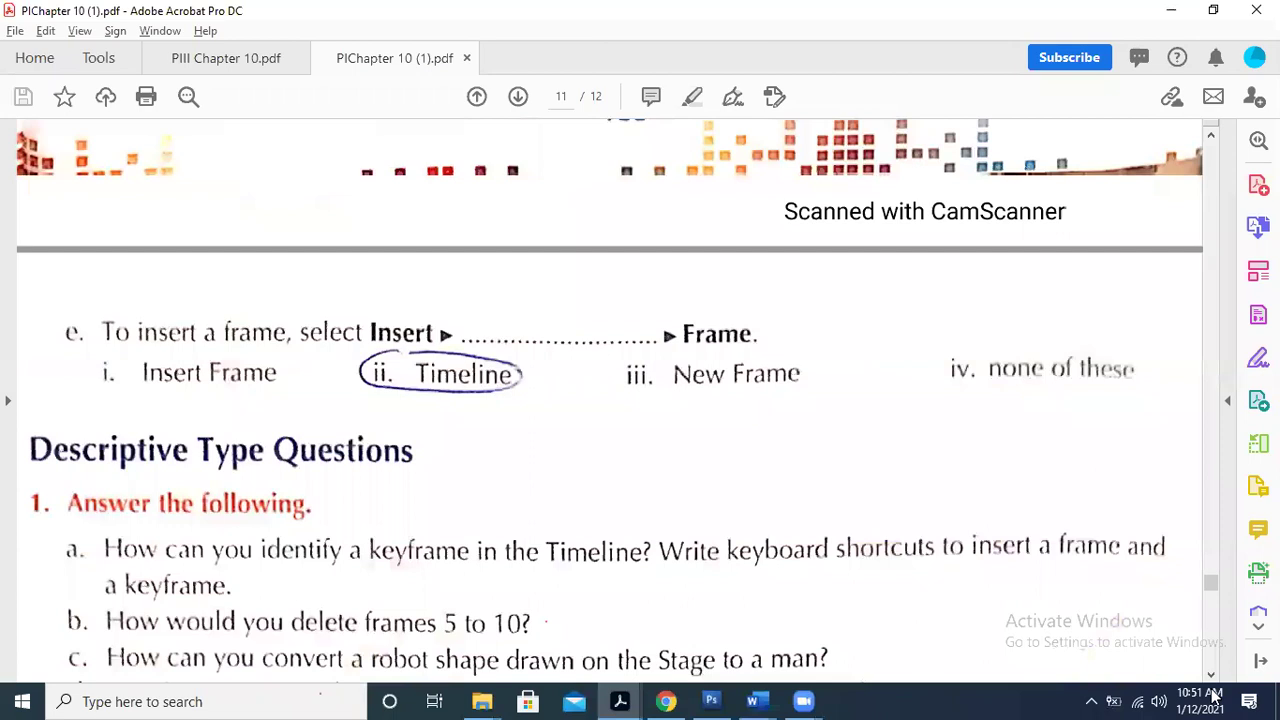
key("Down")
key("Down")
key("Down")
key("Down")
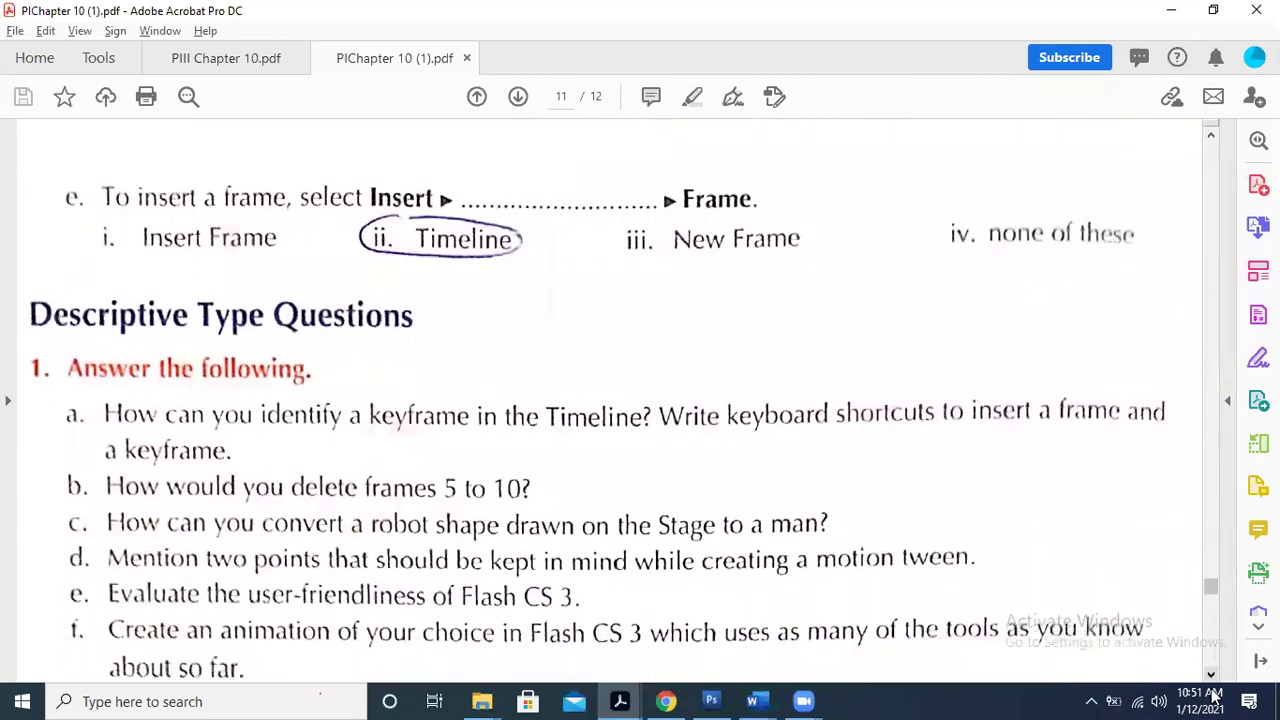
key("Down")
key("Down")
key("Down")
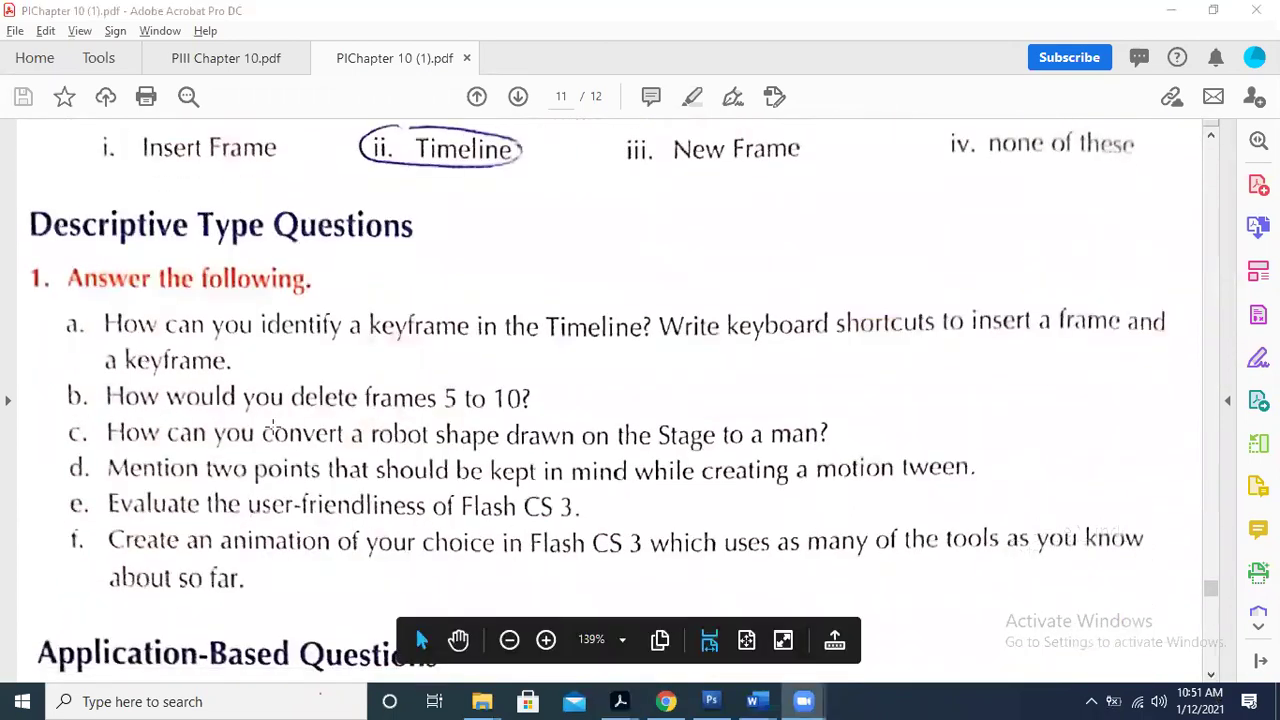
left_click(467, 571)
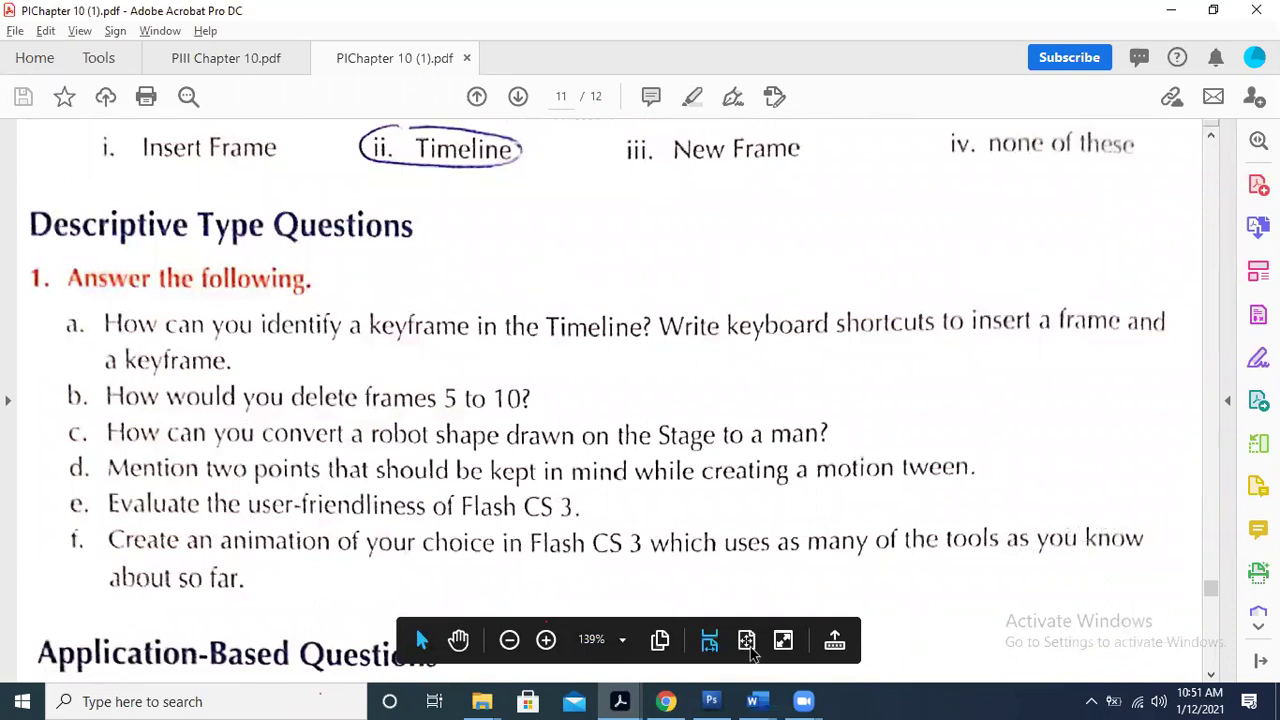
mouse_move(753, 701)
left_click(650, 610)
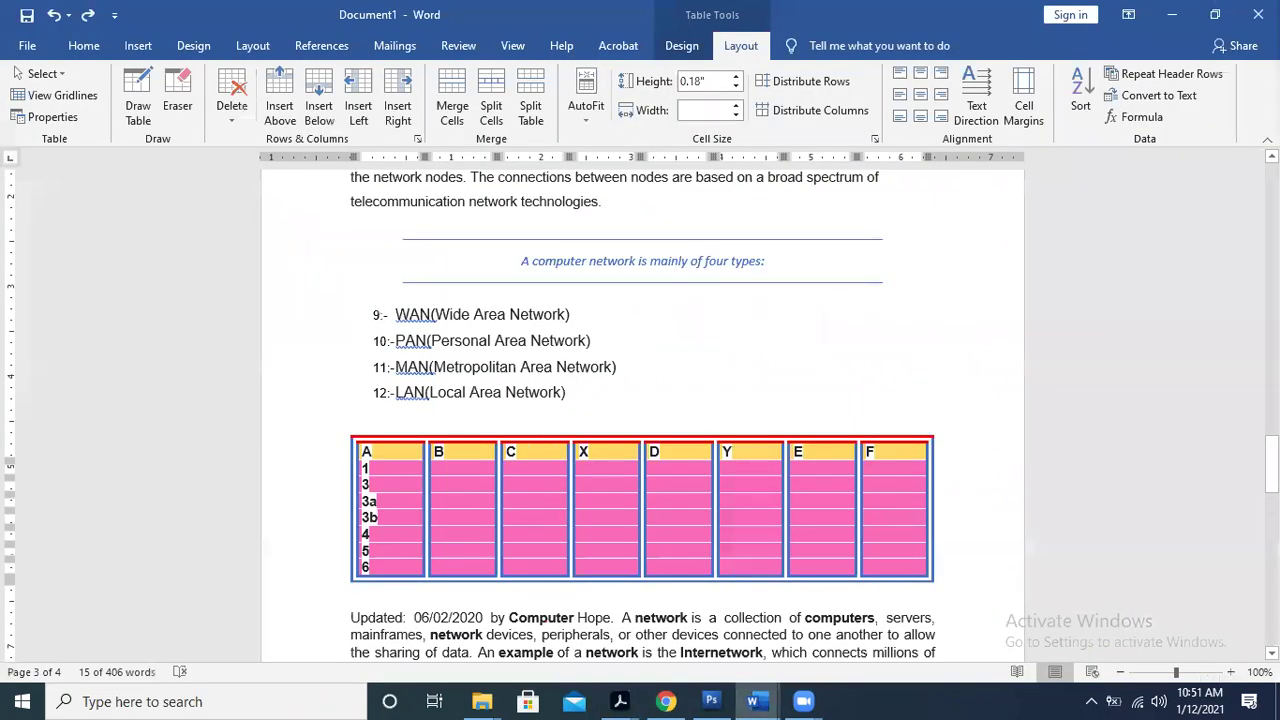
key("alt+Tab")
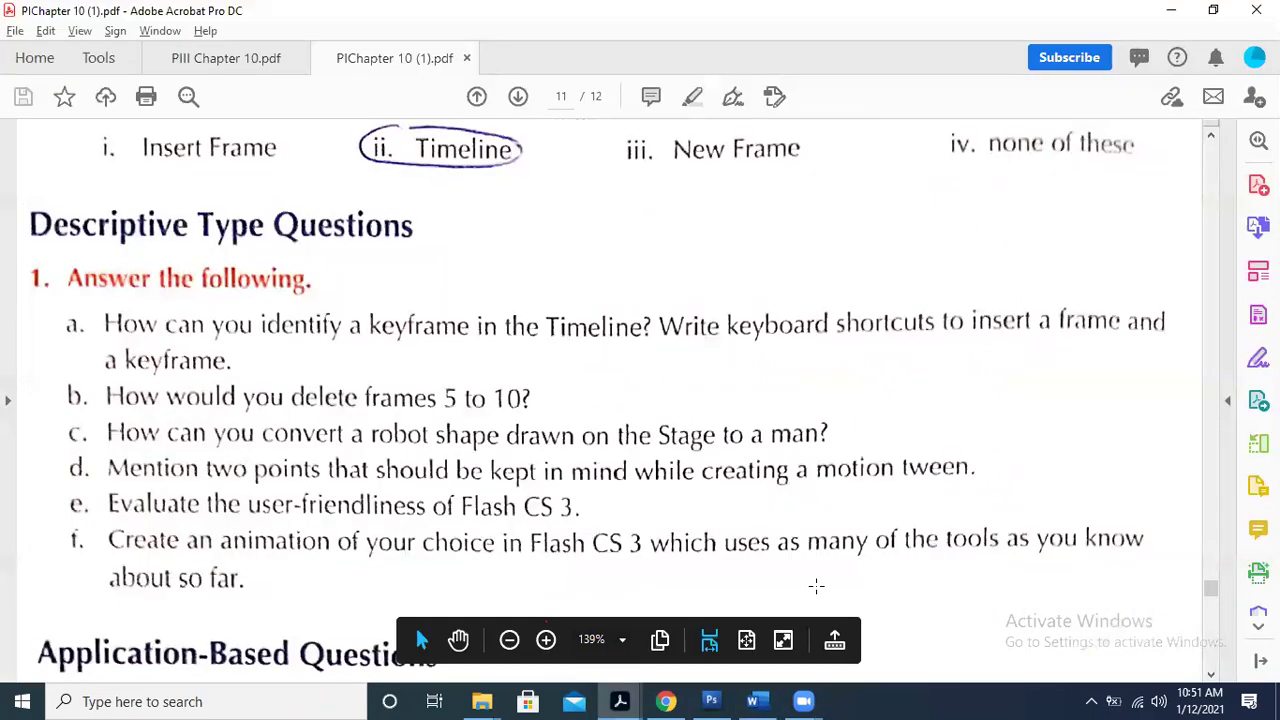
- Switch to the Word document and write question a under the descriptive questions as "How can you identify a keyframe in the timeline?"
key("alt+Tab")
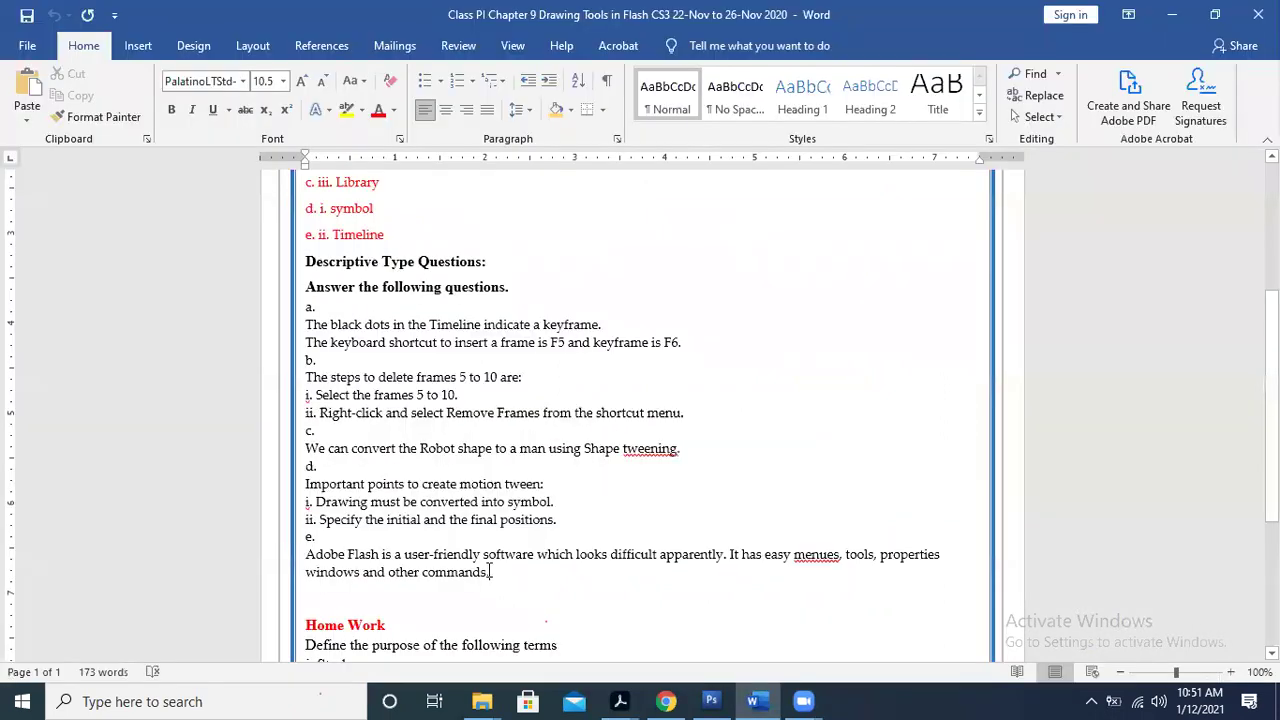
left_click(403, 310)
type("H")
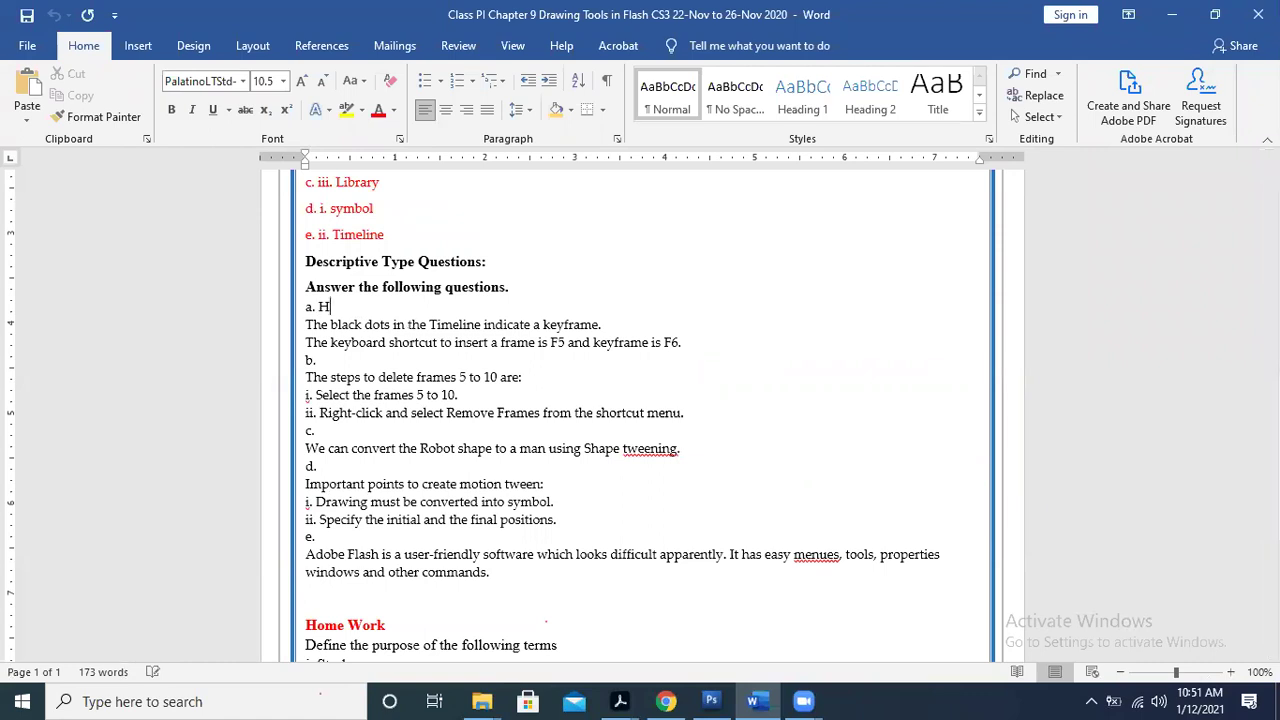
type("ow can you identify a")
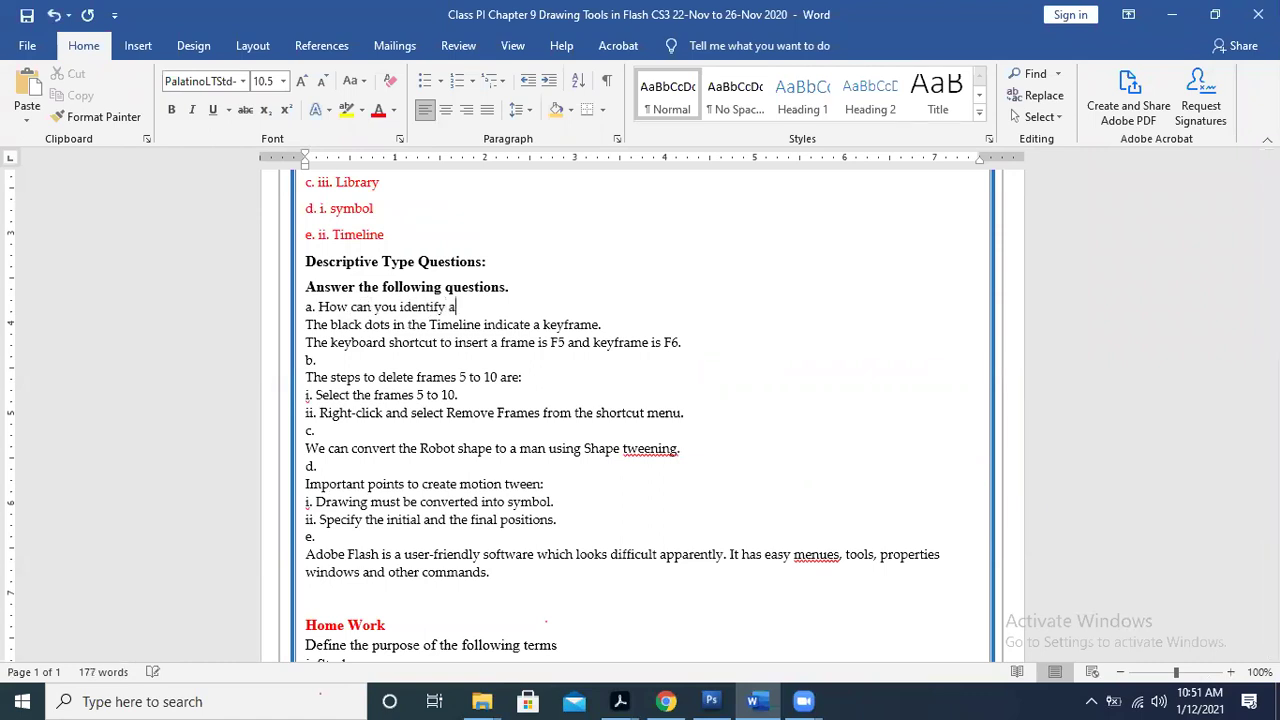
type(" keyframe ")
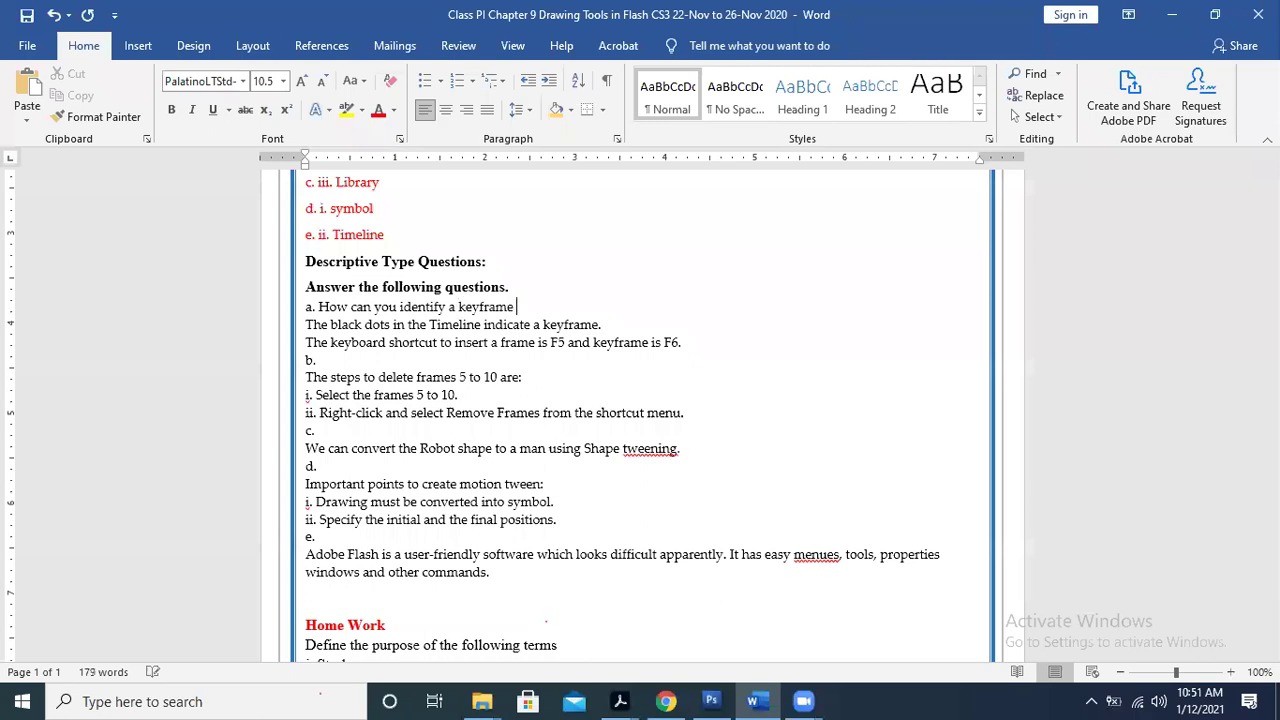
type("in the tine")
key("BackSpace")
key("BackSpace")
type("meline?")
- Check question a in the PDF and extend it in Word with "Write keyboard shortcut to insert a frame and a keyframe."
key("alt+Tab")
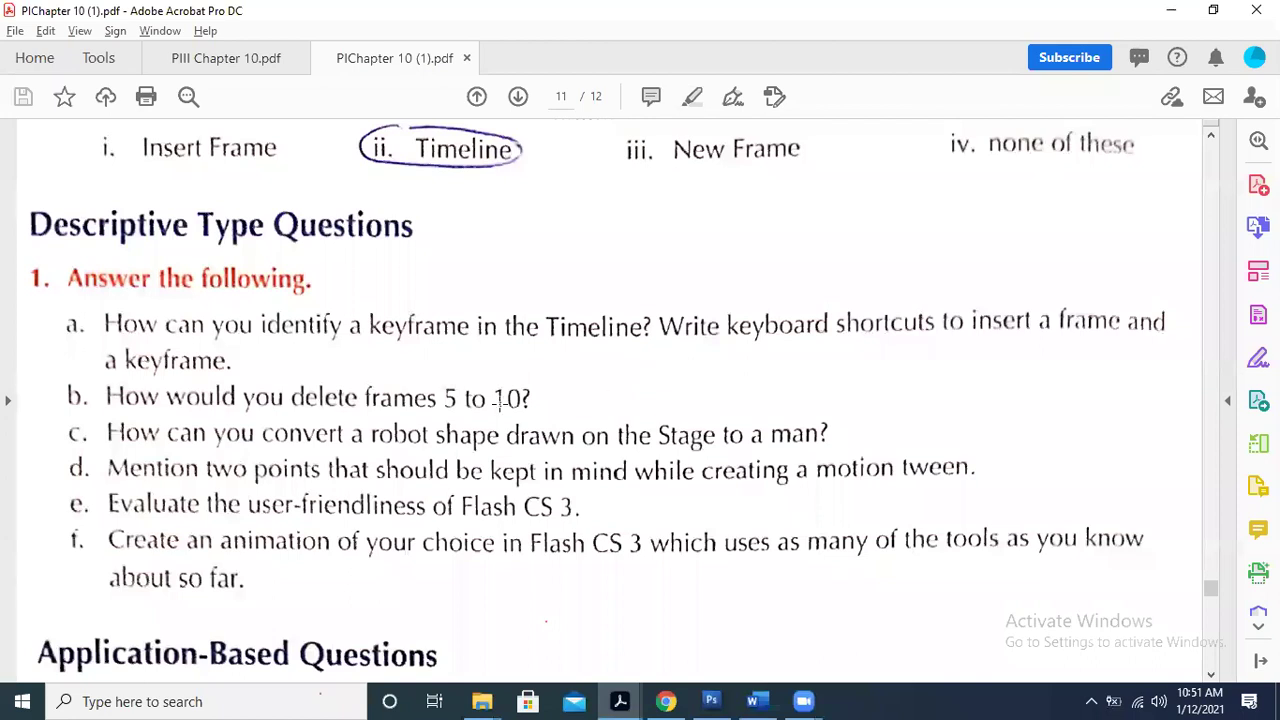
key("alt+Tab")
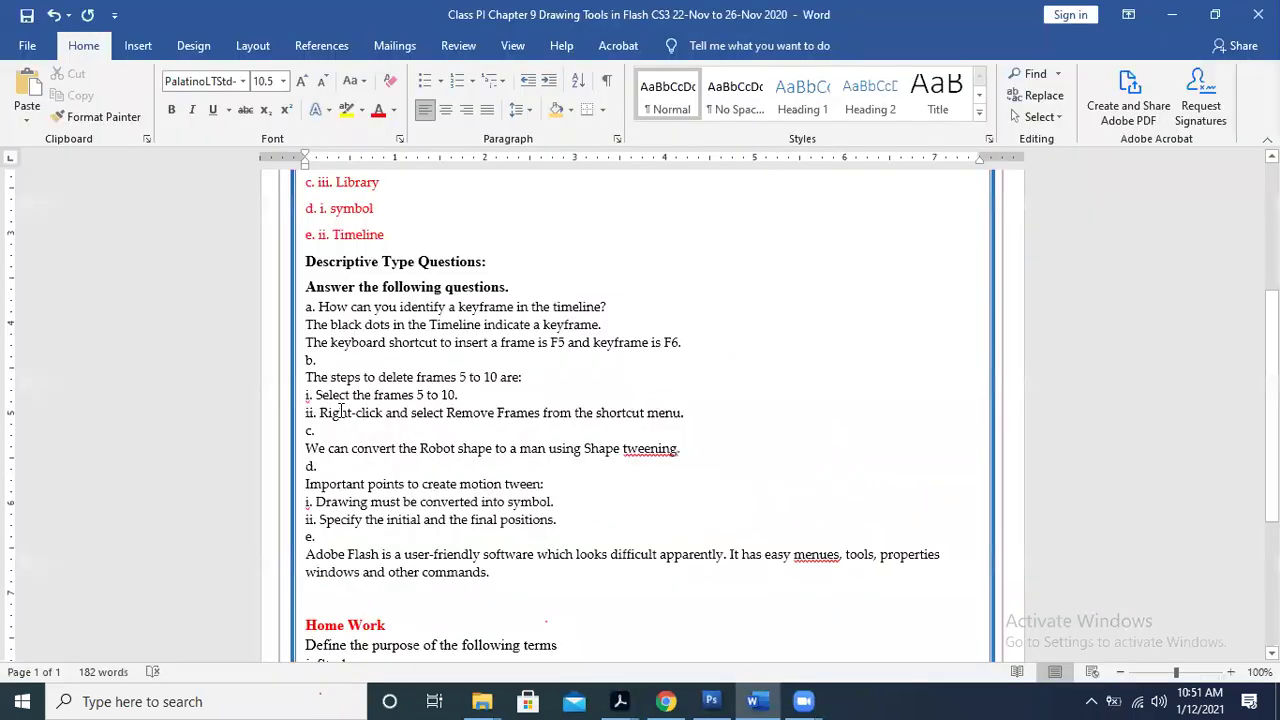
type("Wirte")
key("BackSpace")
key("BackSpace")
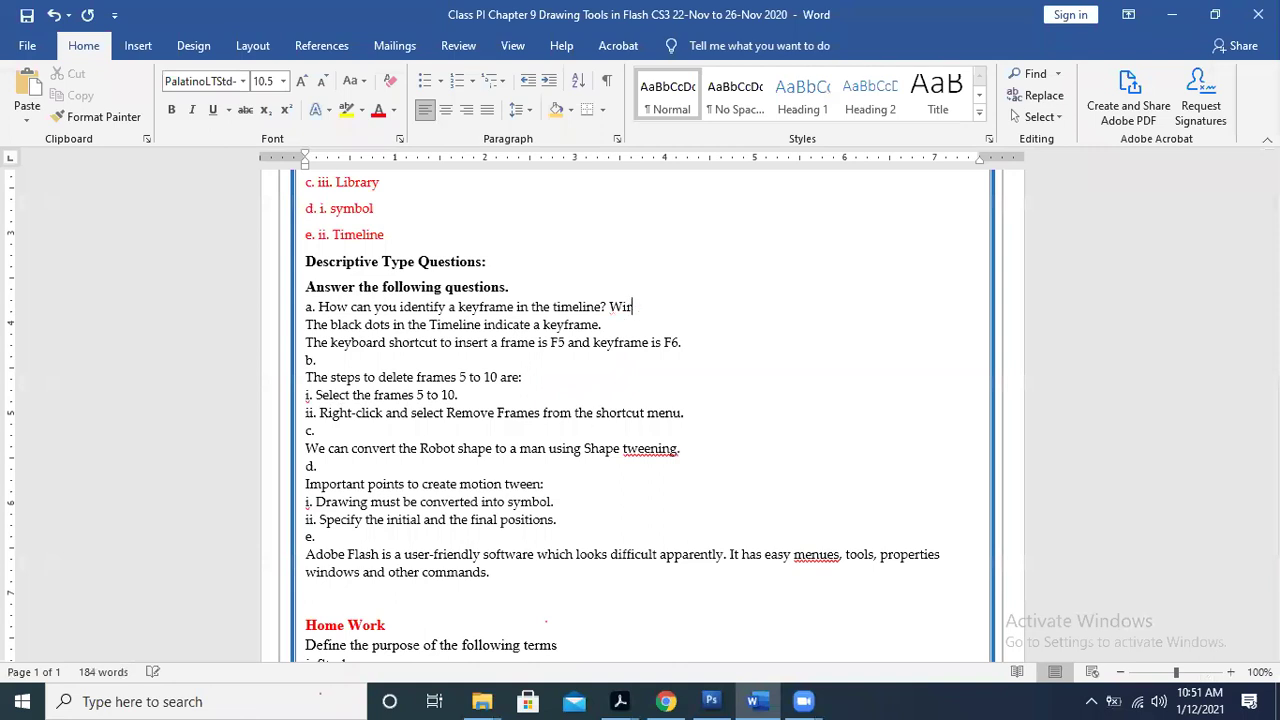
key("BackSpace")
key("BackSpace")
type("r")
type("ite keyborard shortcu")
key("BackSpace")
key("BackSpace")
key("BackSpace")
type("tcut to inser")
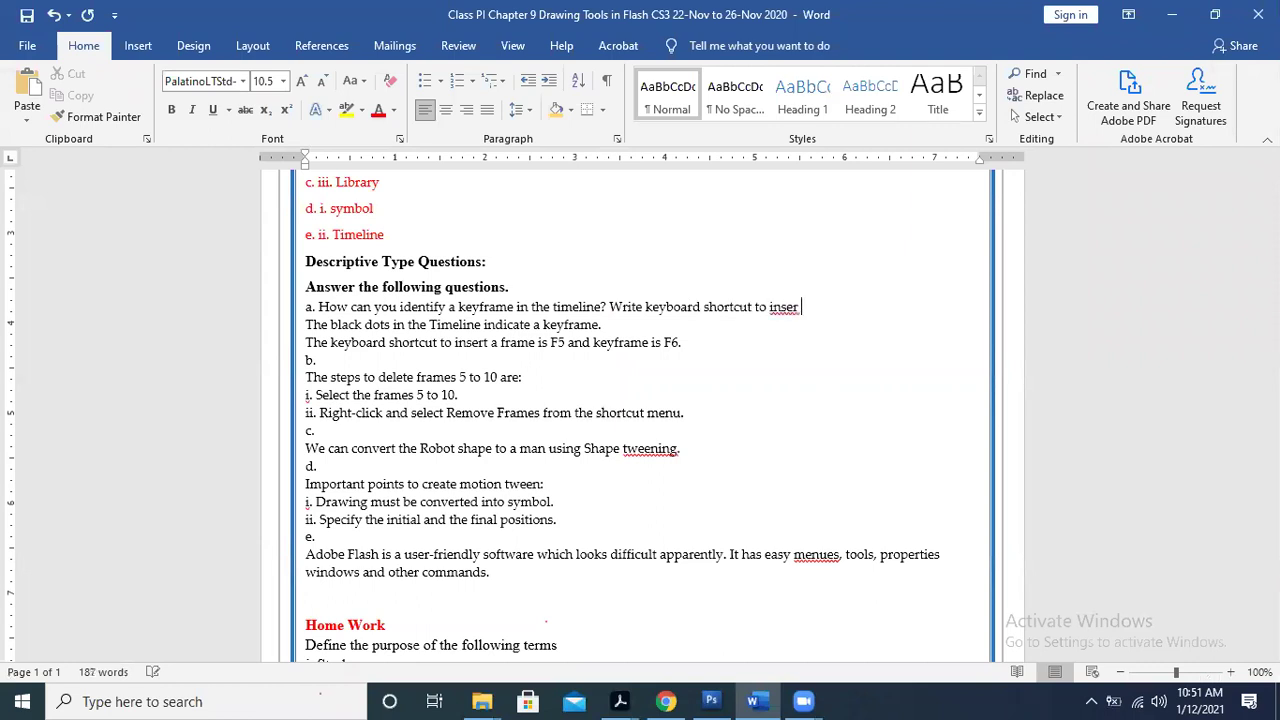
key("BackSpace")
type("t a frra")
key("BackSpace")
key("BackSpace")
type("ame and a ke")
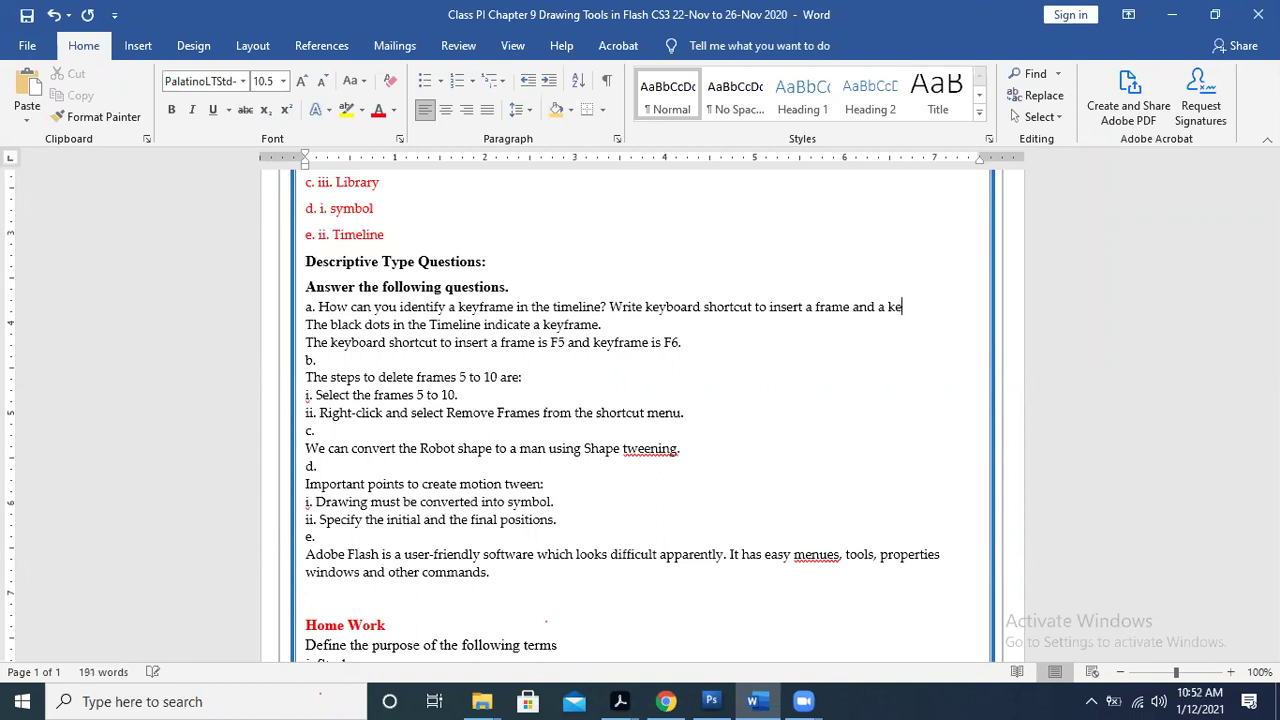
type("yframe.")
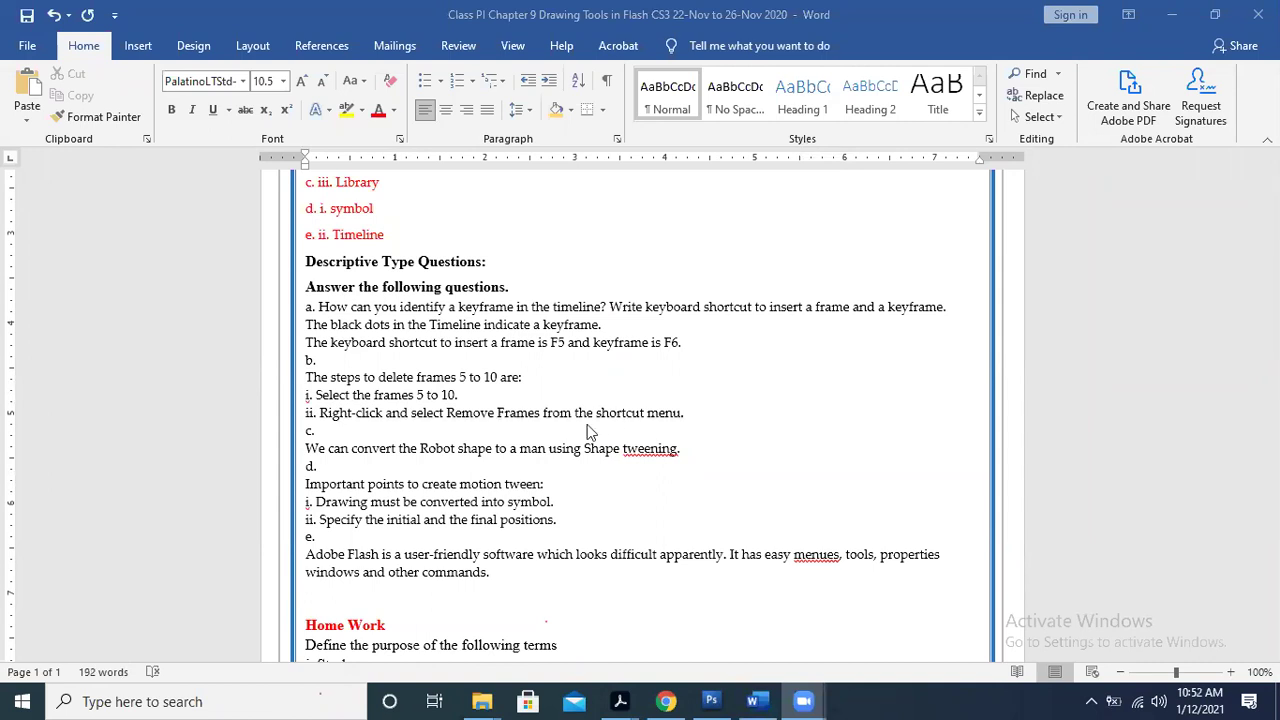
- Format the text of question a in red and bold
left_click(346, 362)
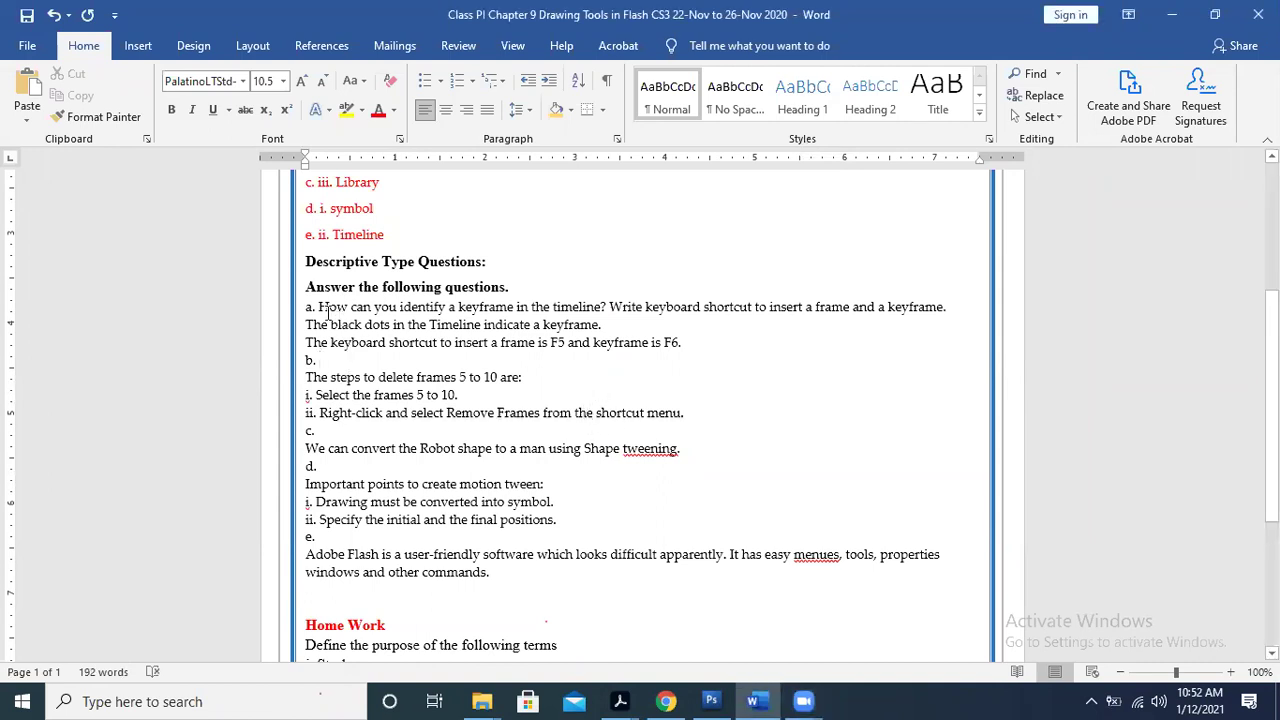
left_click_drag(313, 308, 881, 309)
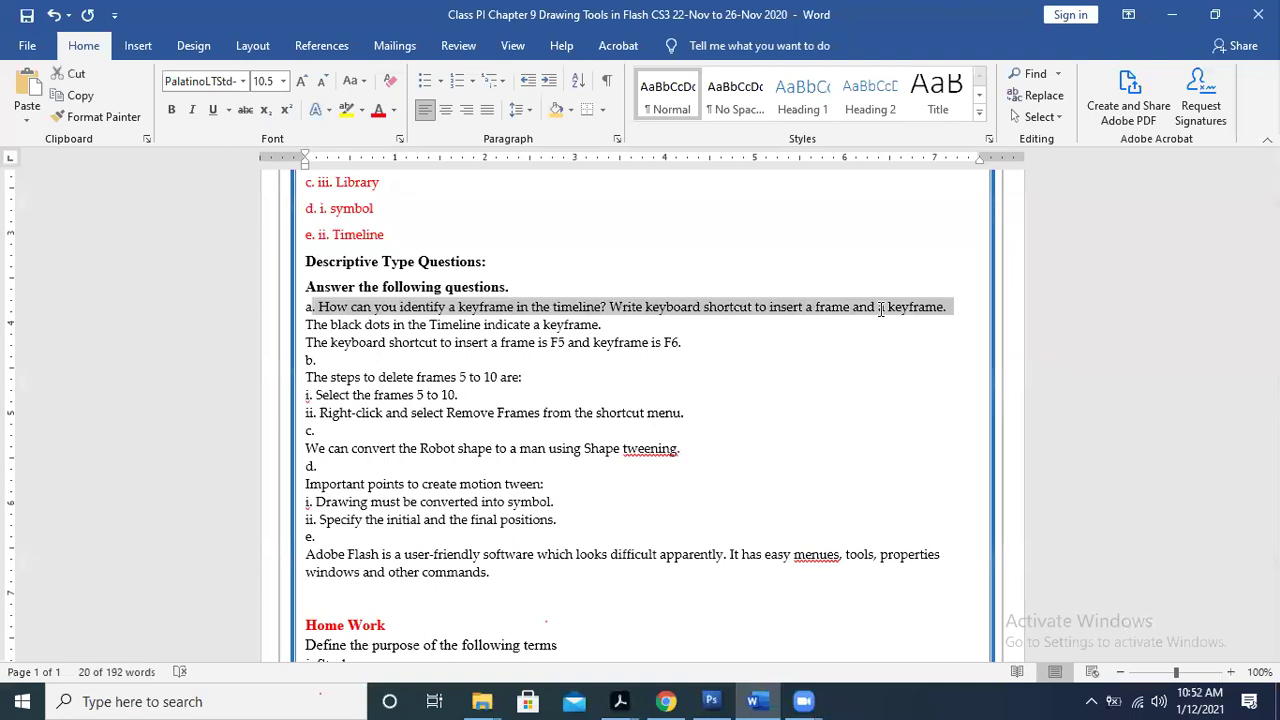
left_click(955, 312)
triple_click(955, 314)
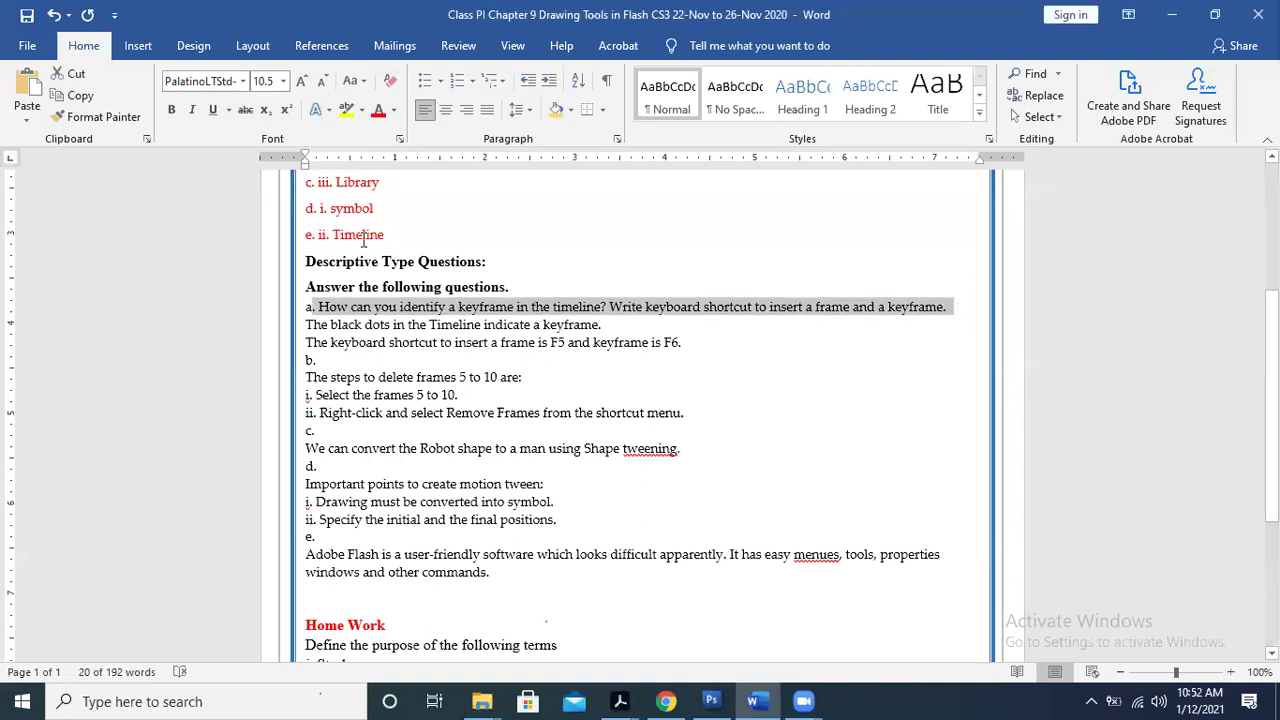
left_click(392, 116)
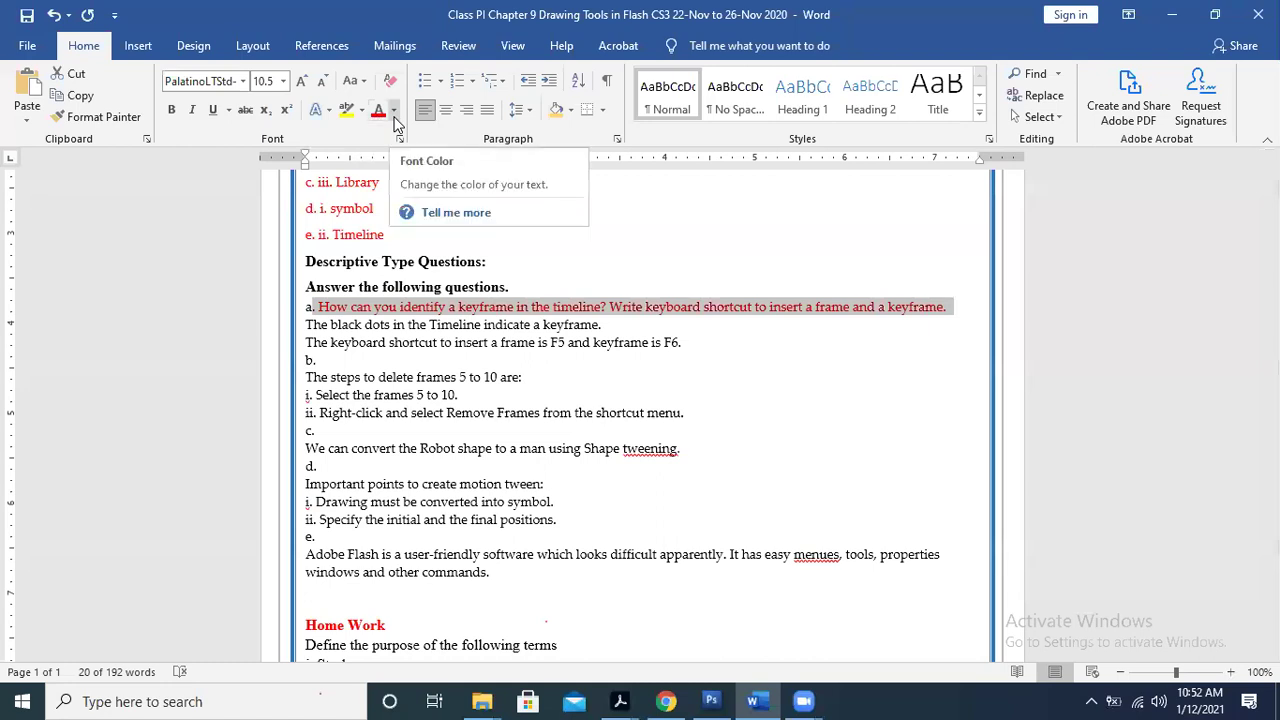
left_click(390, 342)
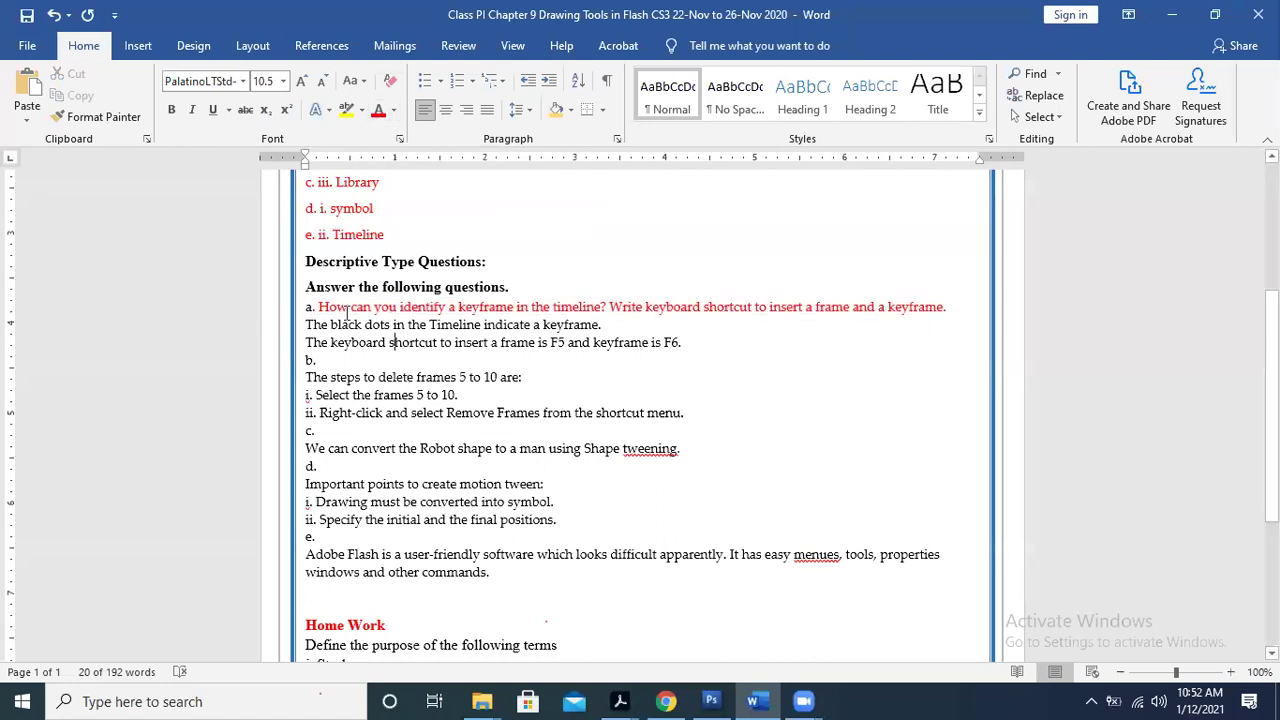
left_click_drag(318, 303, 940, 314)
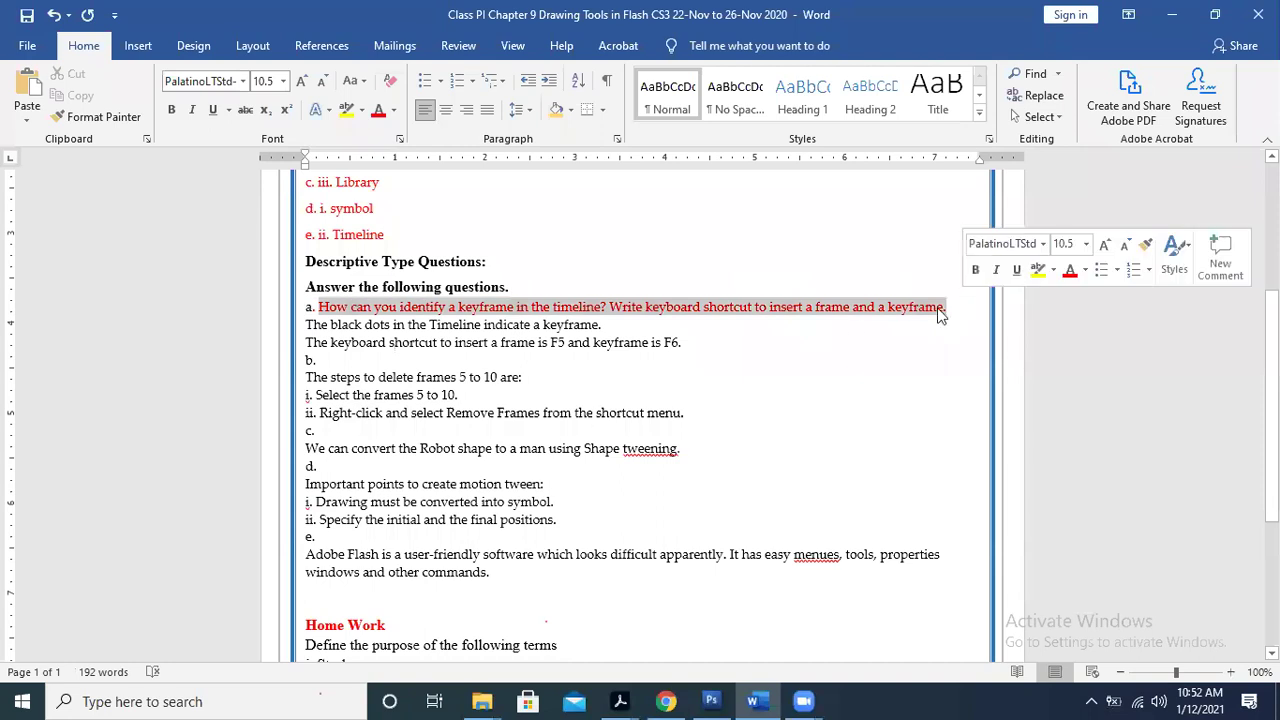
left_click(171, 109)
left_click(516, 300)
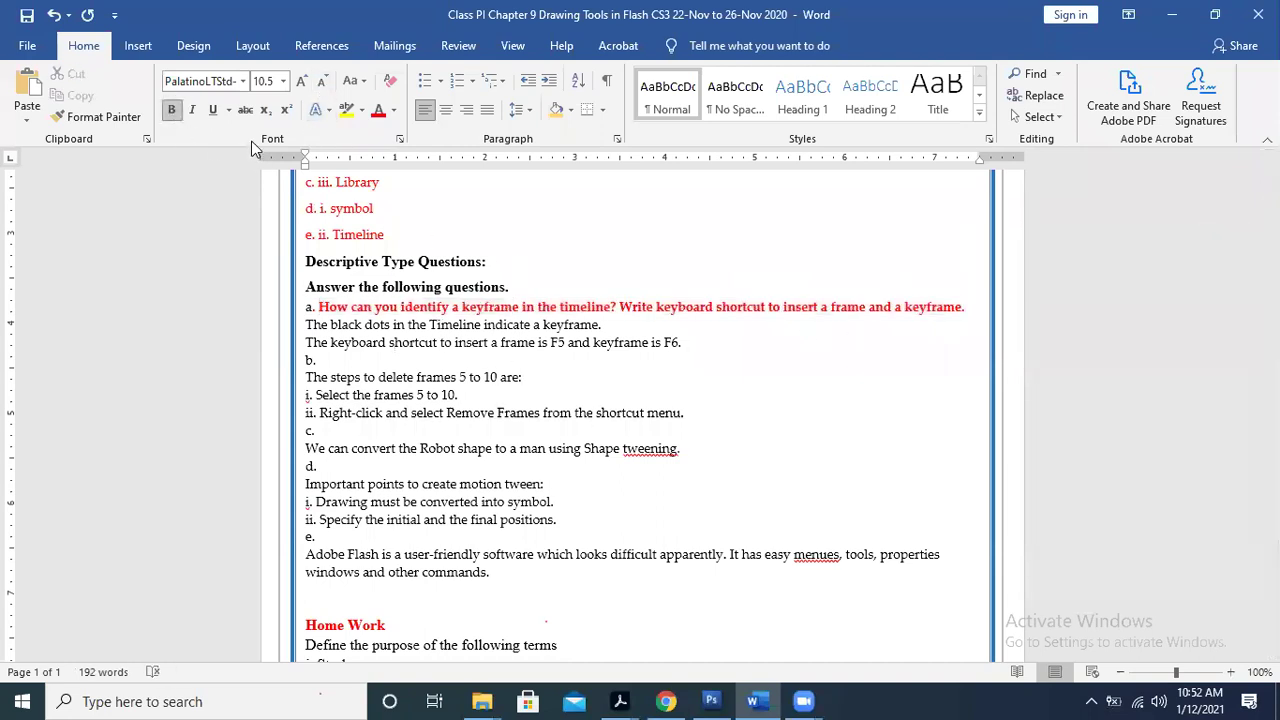
- Set the font size of the entire document to 12
key("ctrl+a")
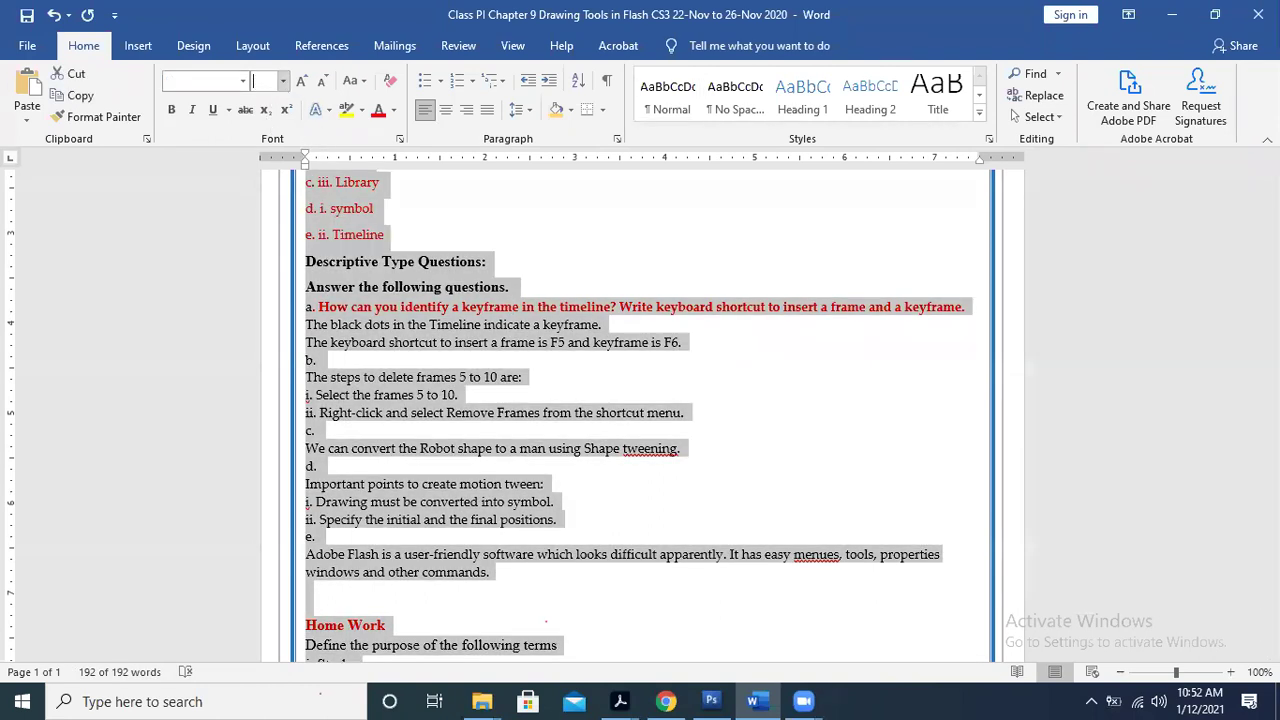
type("12")
key("Return")
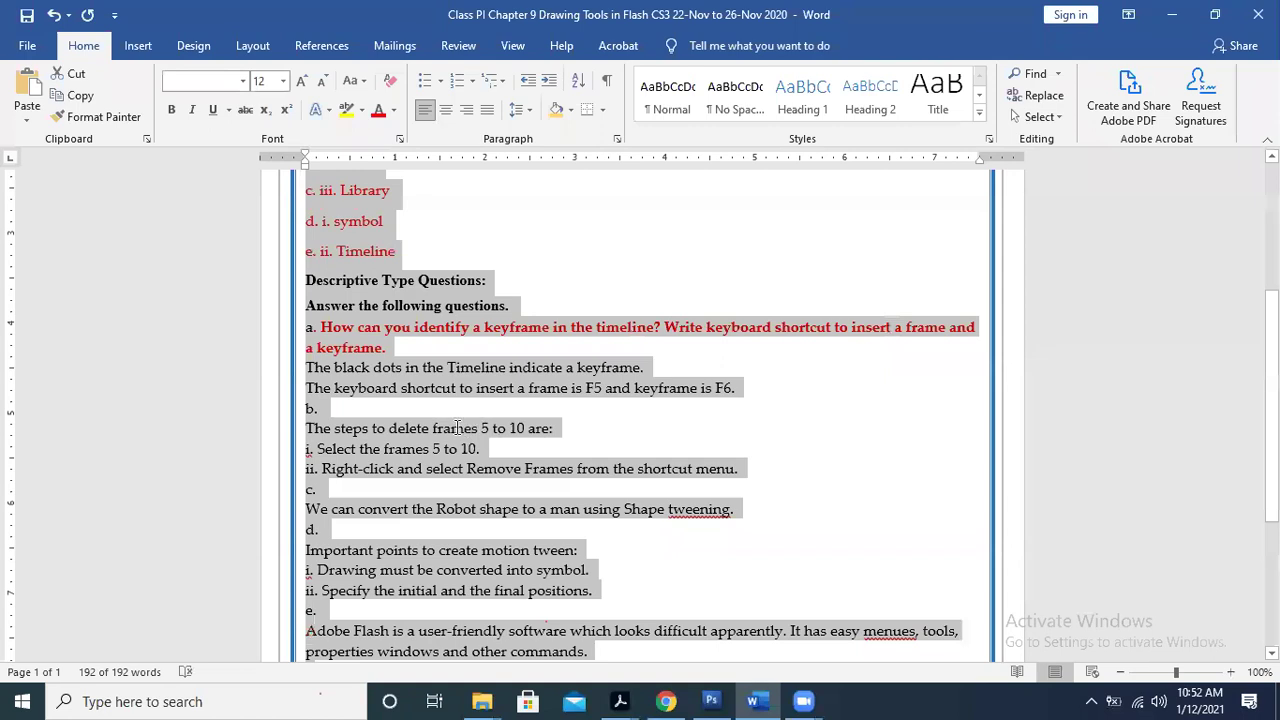
left_click(407, 378)
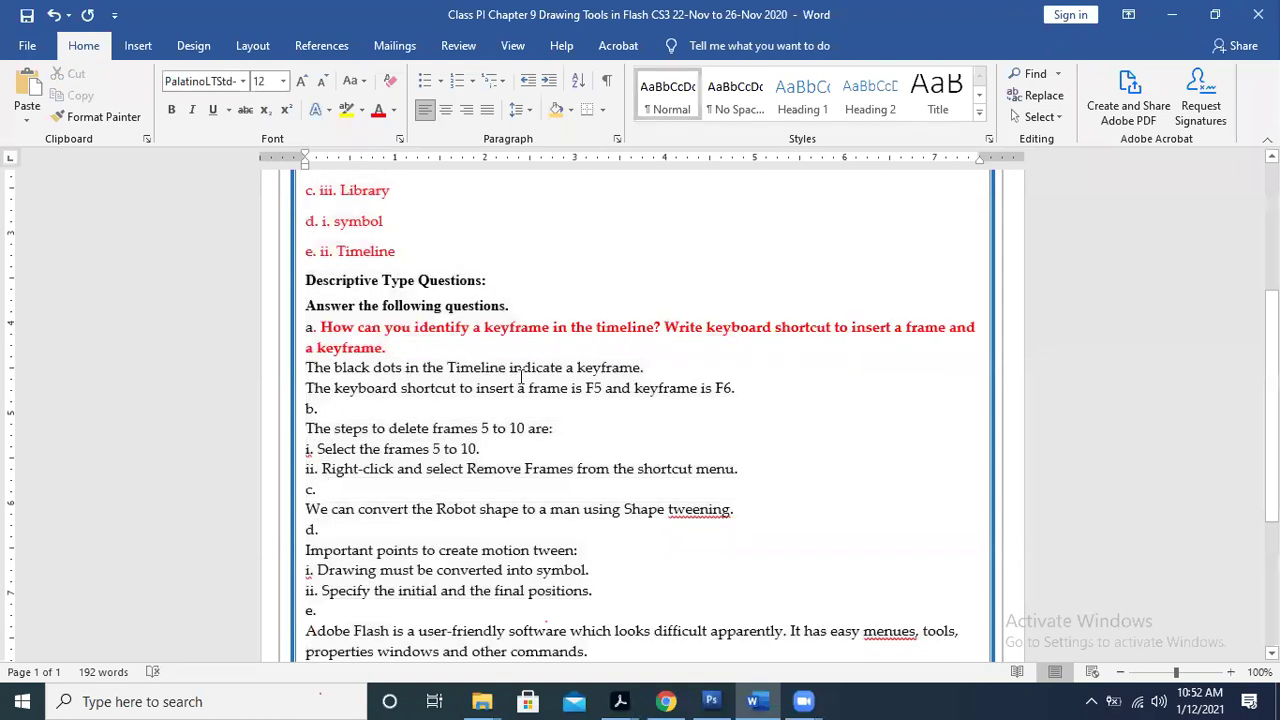
left_click(521, 370)
left_click(772, 388)
left_click(379, 410)
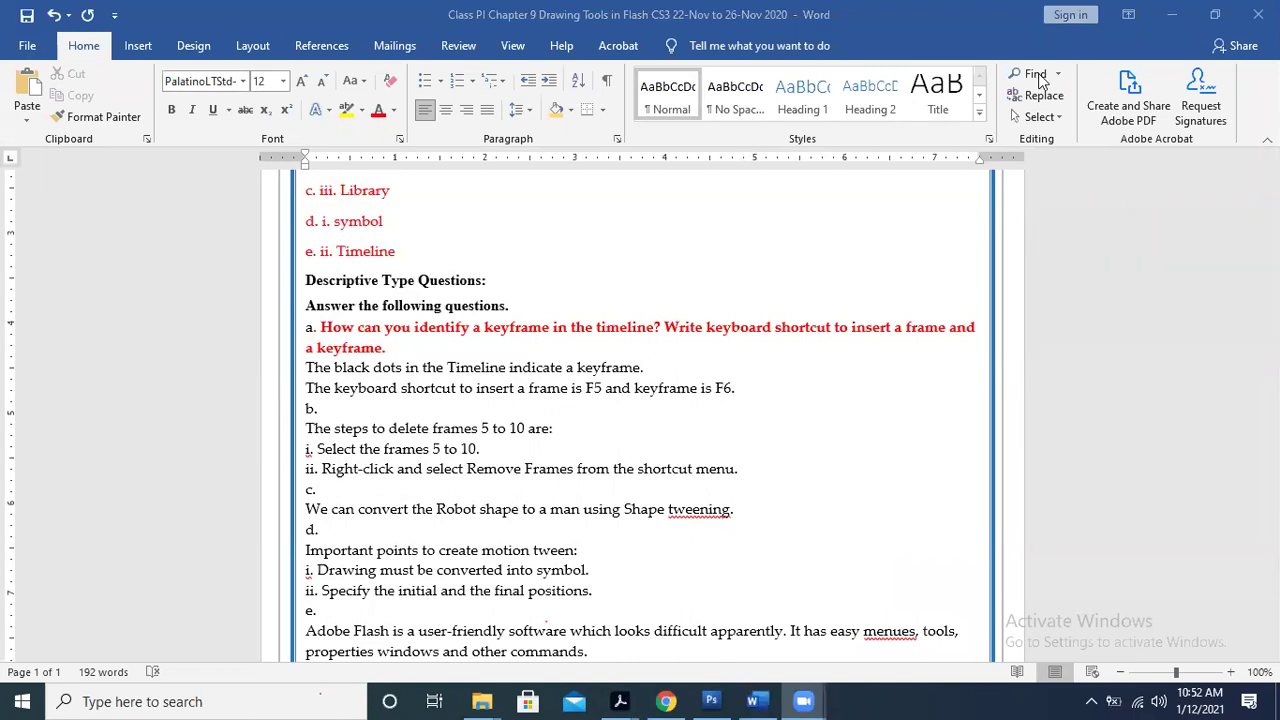
- Colour the whole of item a red, including its letter and both answer lines
left_click(324, 412)
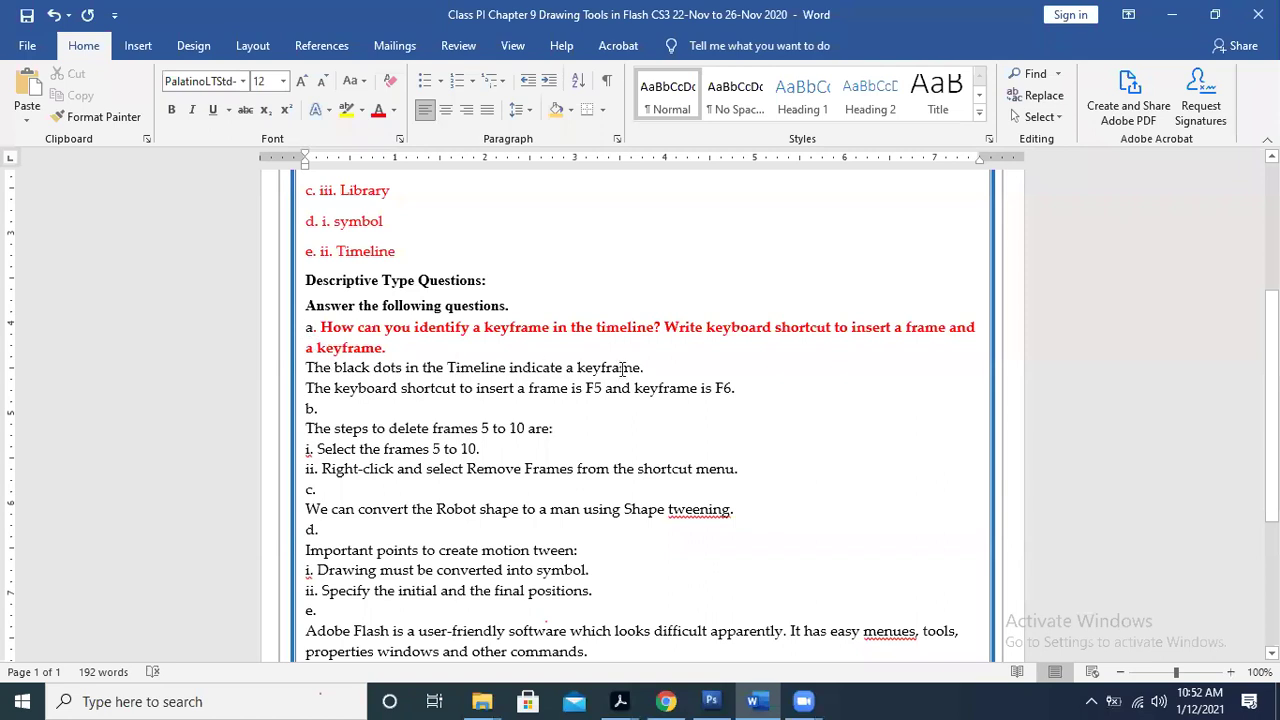
key("shift+Up")
key("shift+Up")
key("shift+Up")
key("shift+Up")
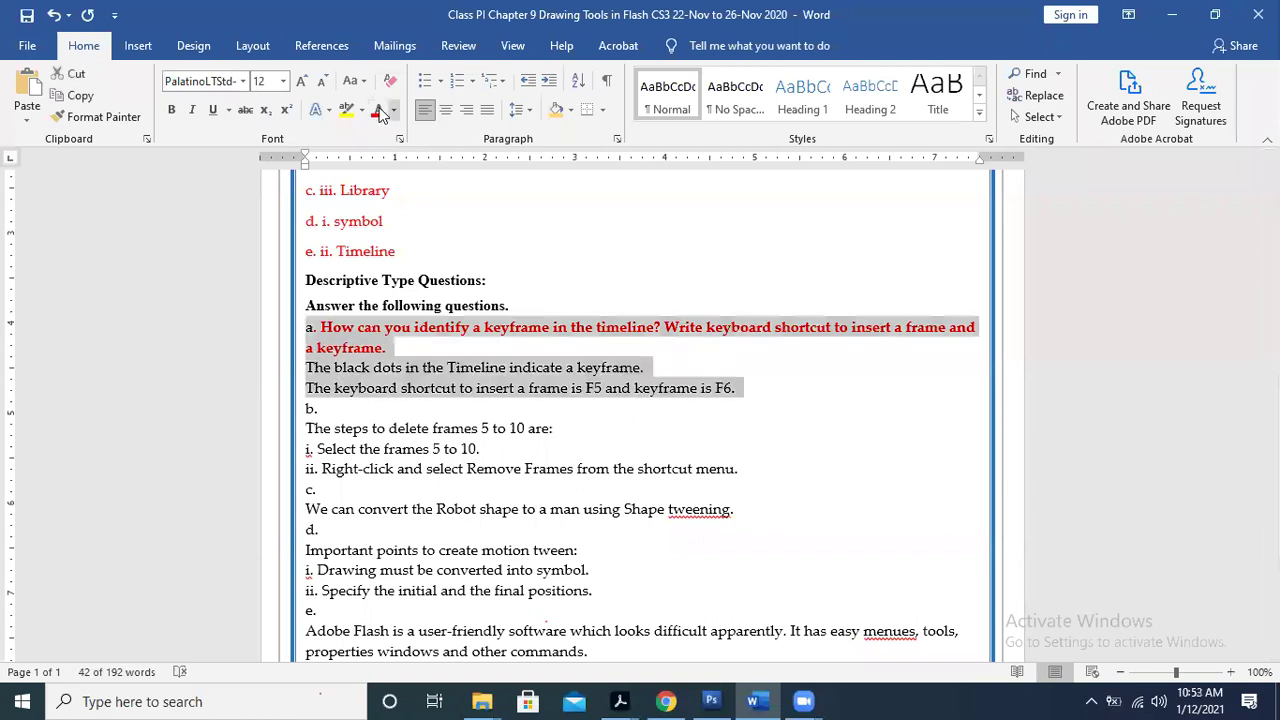
left_click(378, 112)
left_click(444, 285)
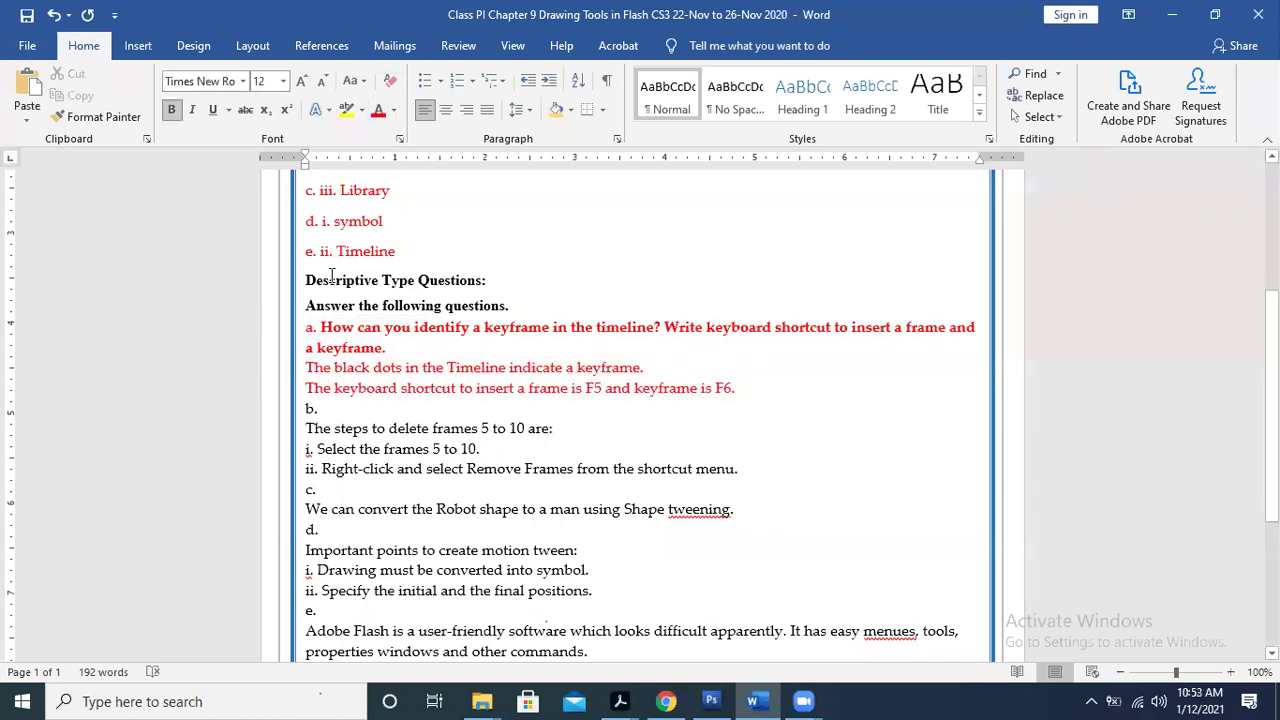
- Copy the Descriptive Type Questions heading through answer a, switch to Chrome, and paste it below "Chapter 10 Home Work II" in the homework description
left_click(305, 278)
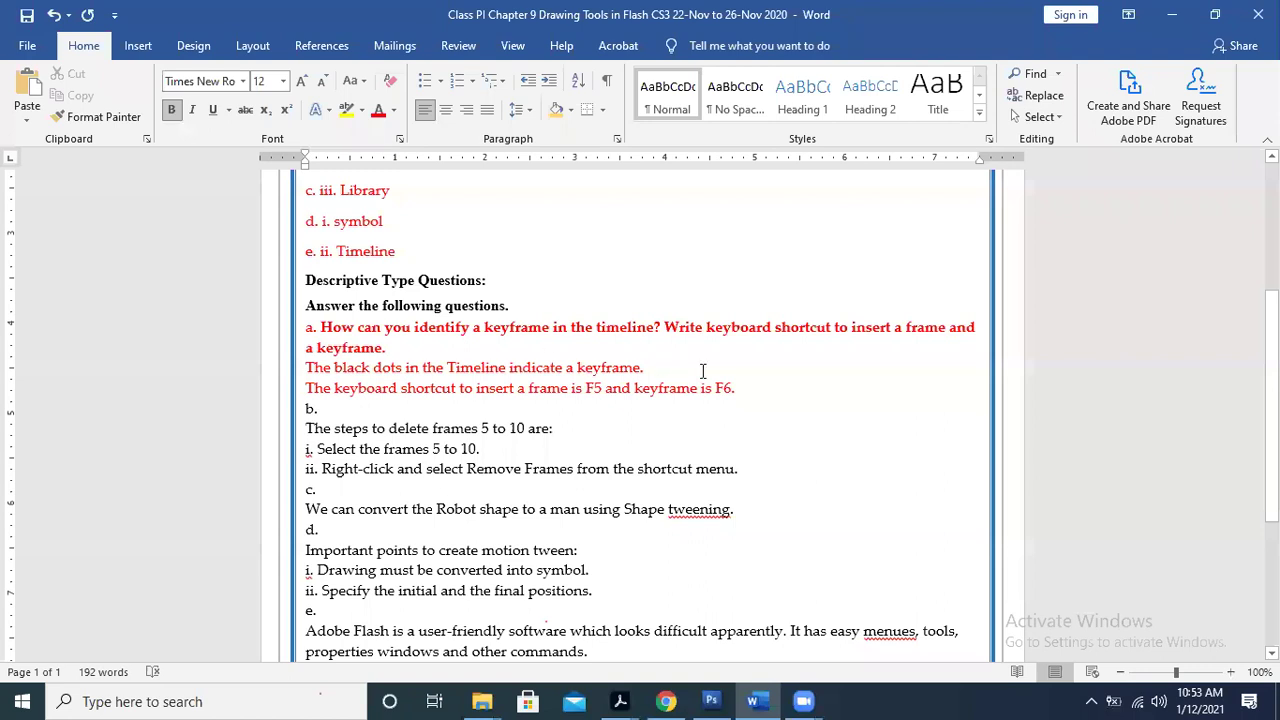
left_click(754, 383, "shift")
key("ctrl+c")
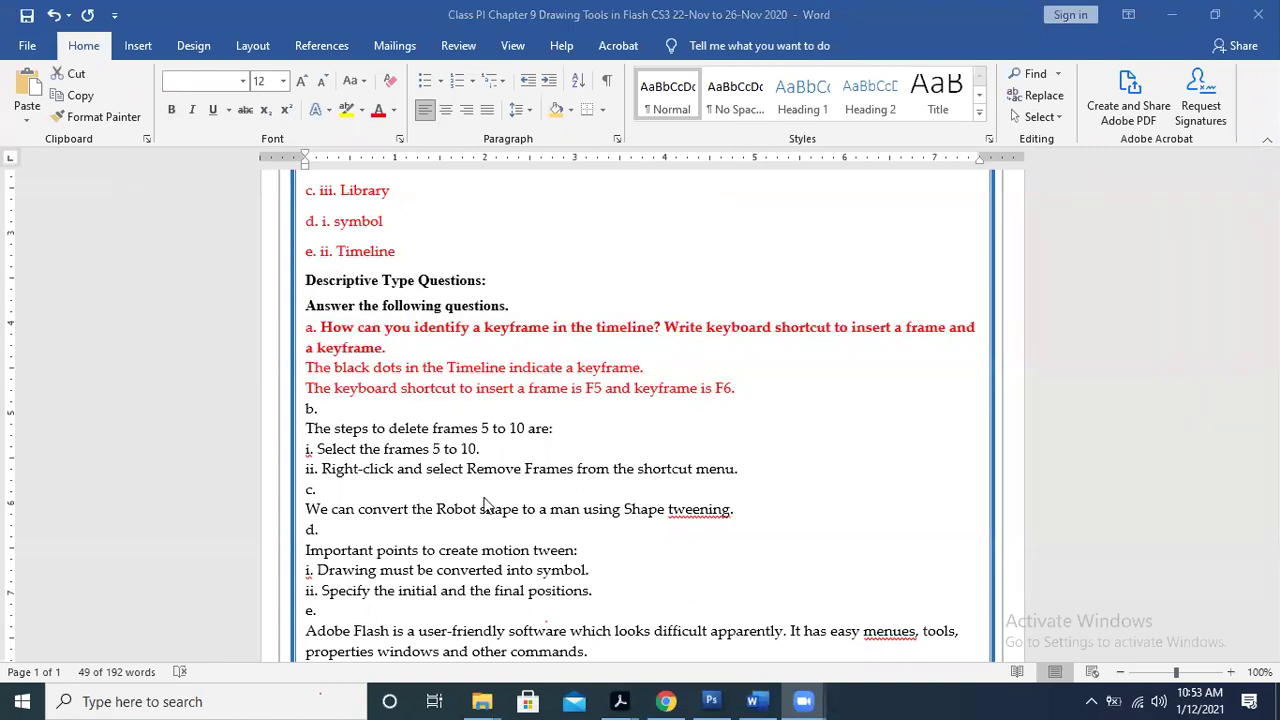
key("alt+Tab")
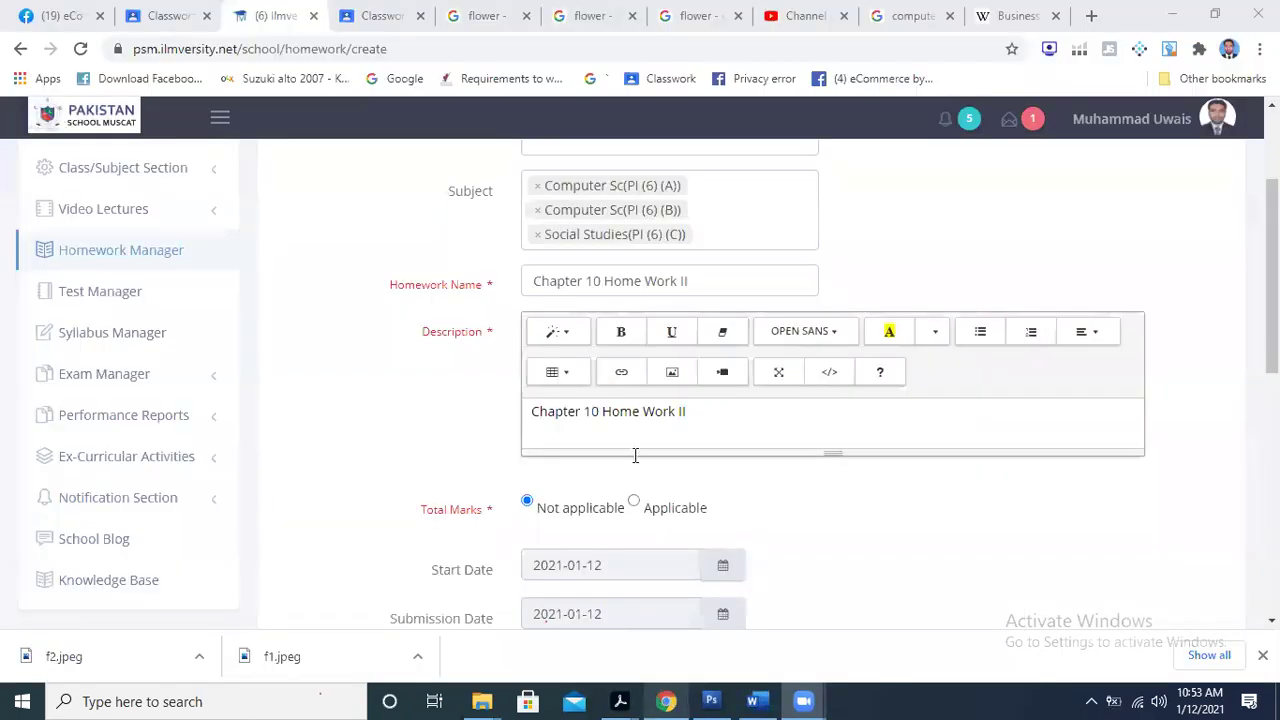
left_click(732, 410)
key("Return")
key("ctrl+v")
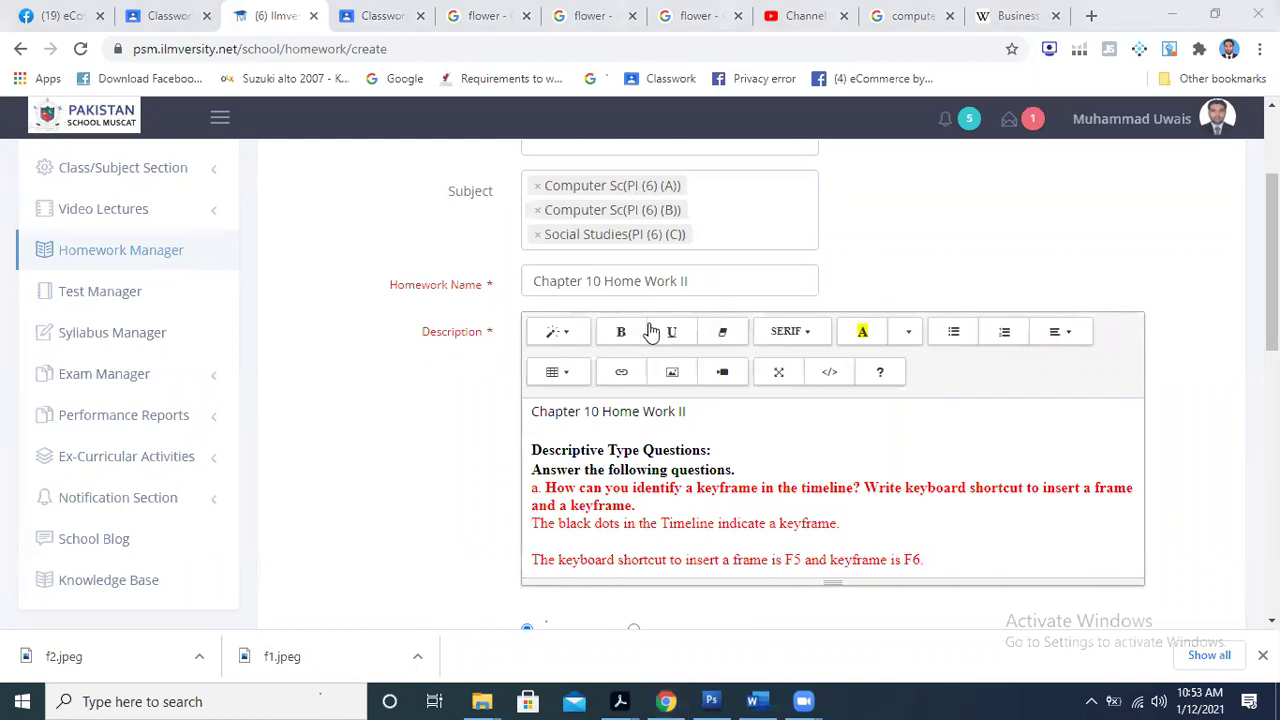
scroll(633, 335, "down", 3)
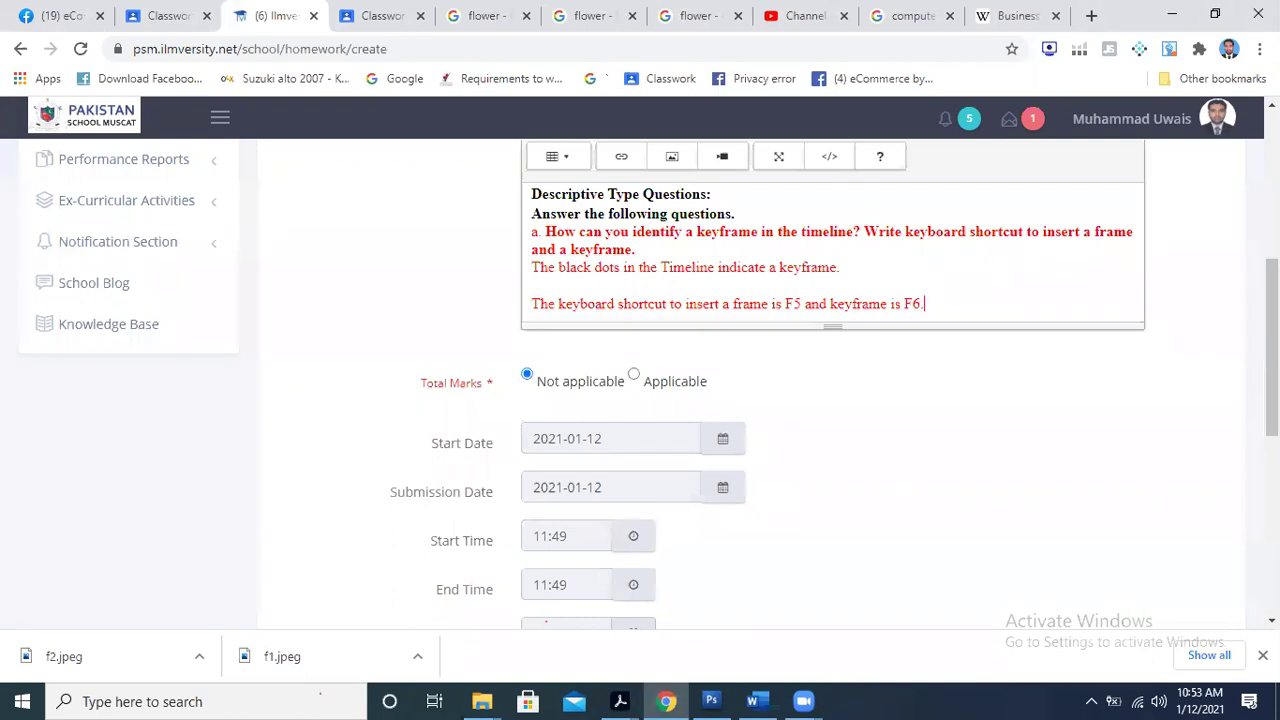
key("shift+Up")
key("shift+Up")
key("shift+Home")
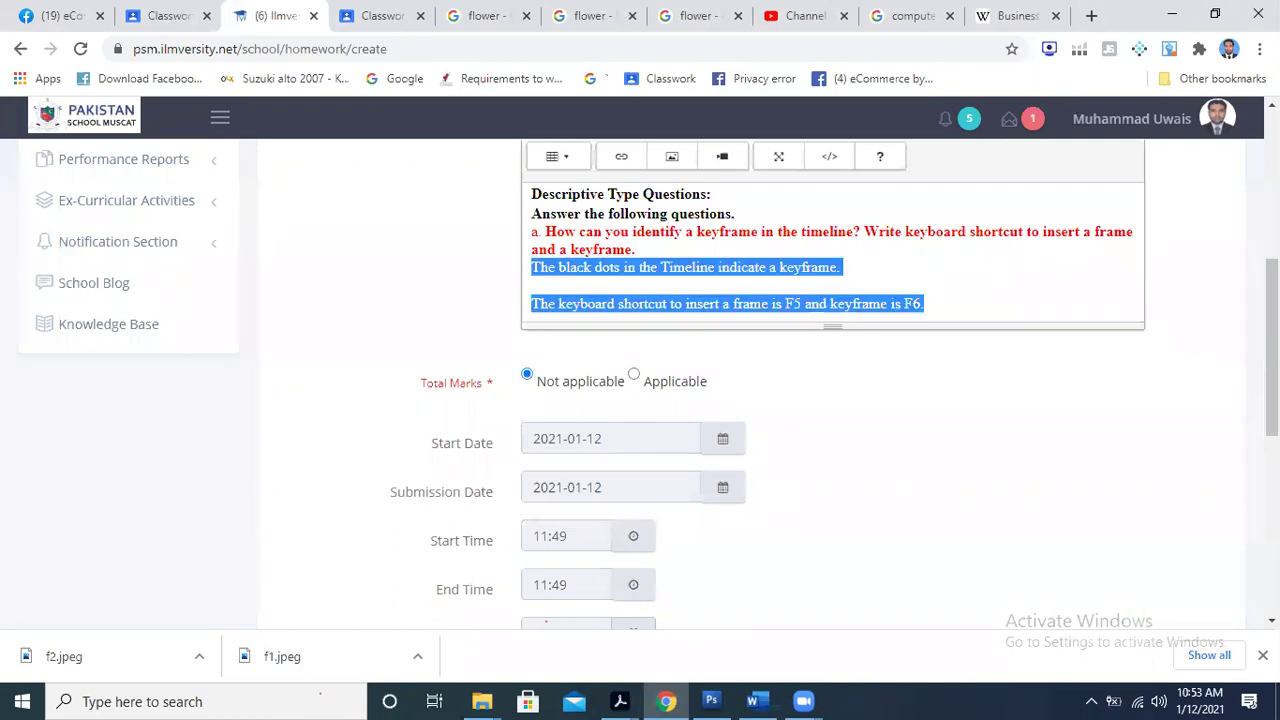
scroll(862, 300, "up", 2)
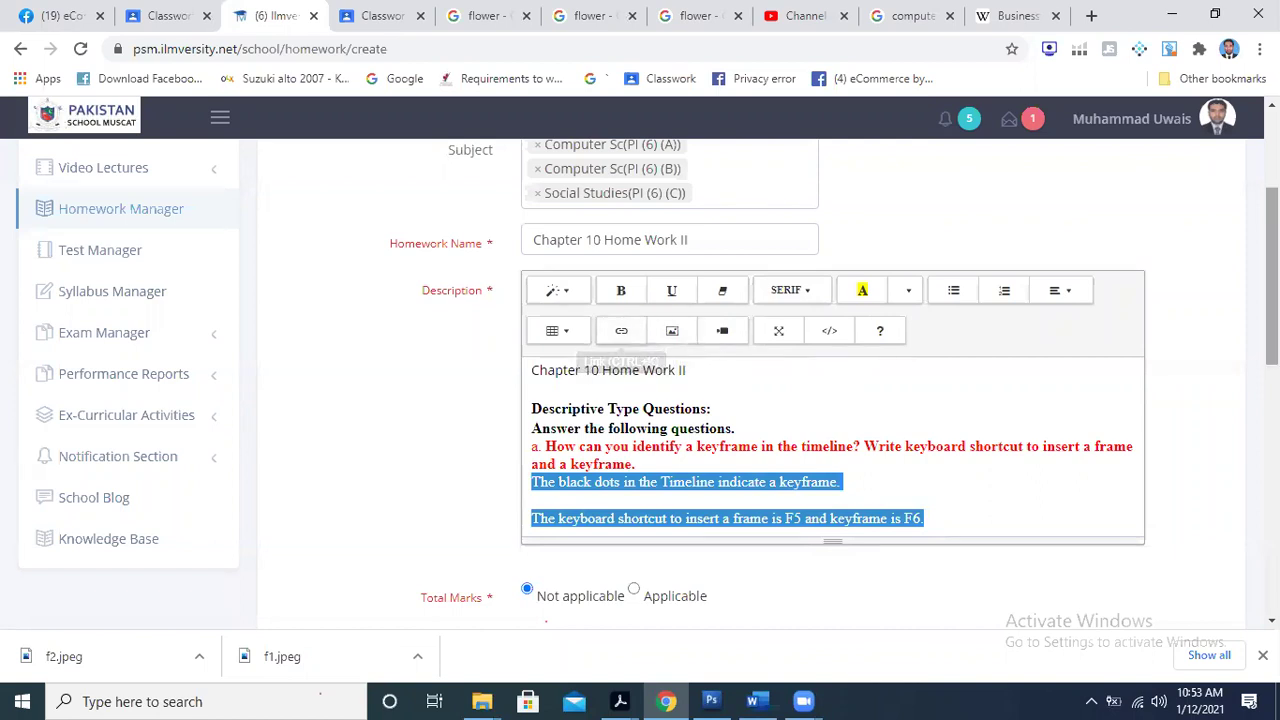
- Set the homework's submission date to 2021-01-13
scroll(621, 340, "down", 2)
scroll(621, 340, "down", 2)
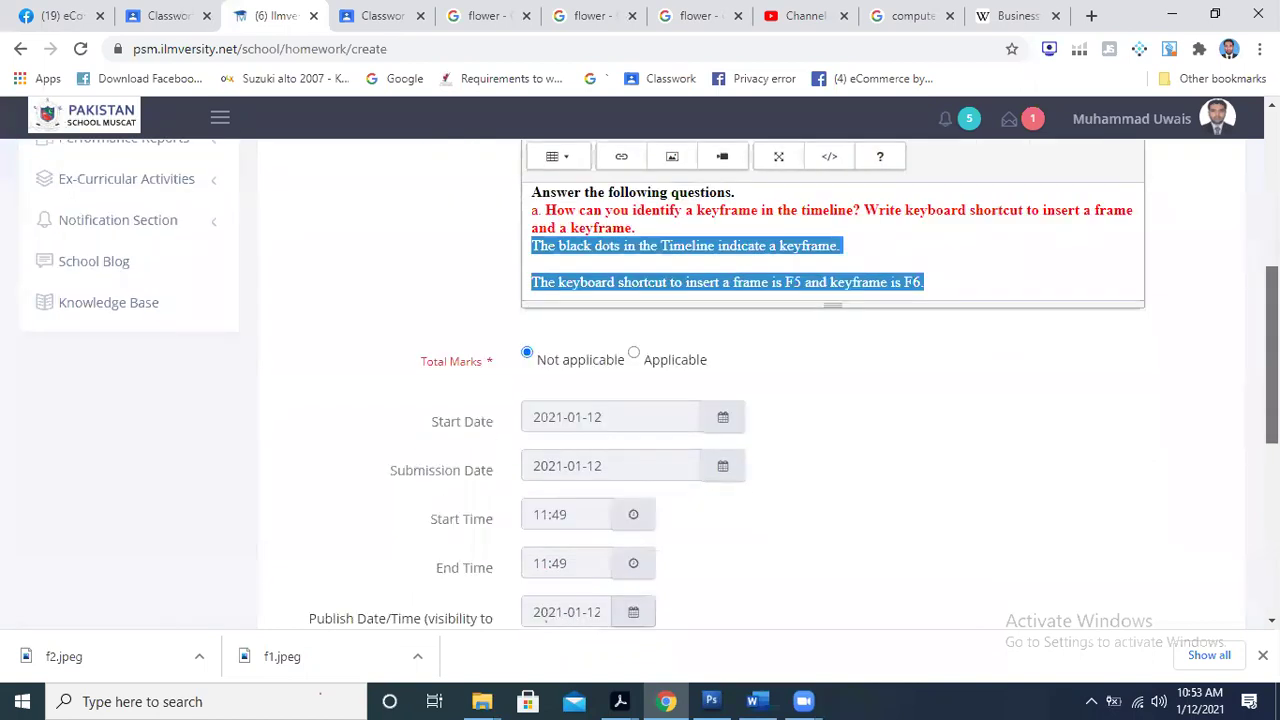
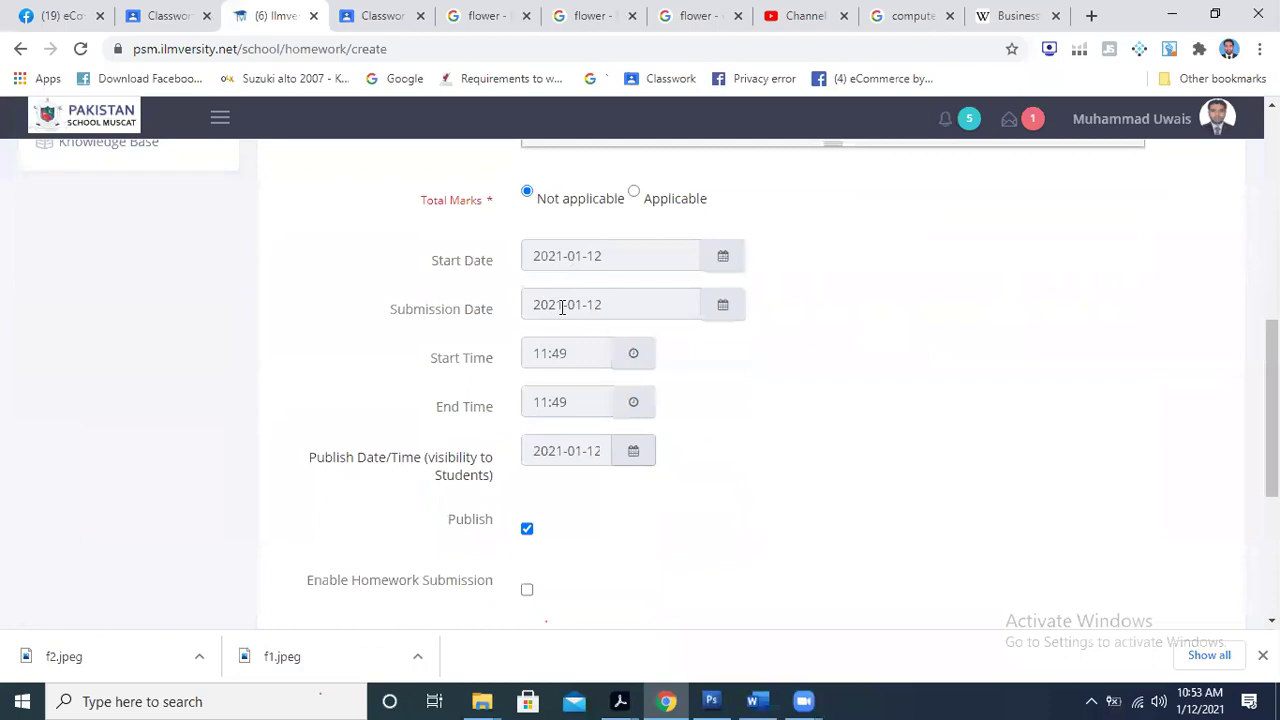
left_click(561, 306)
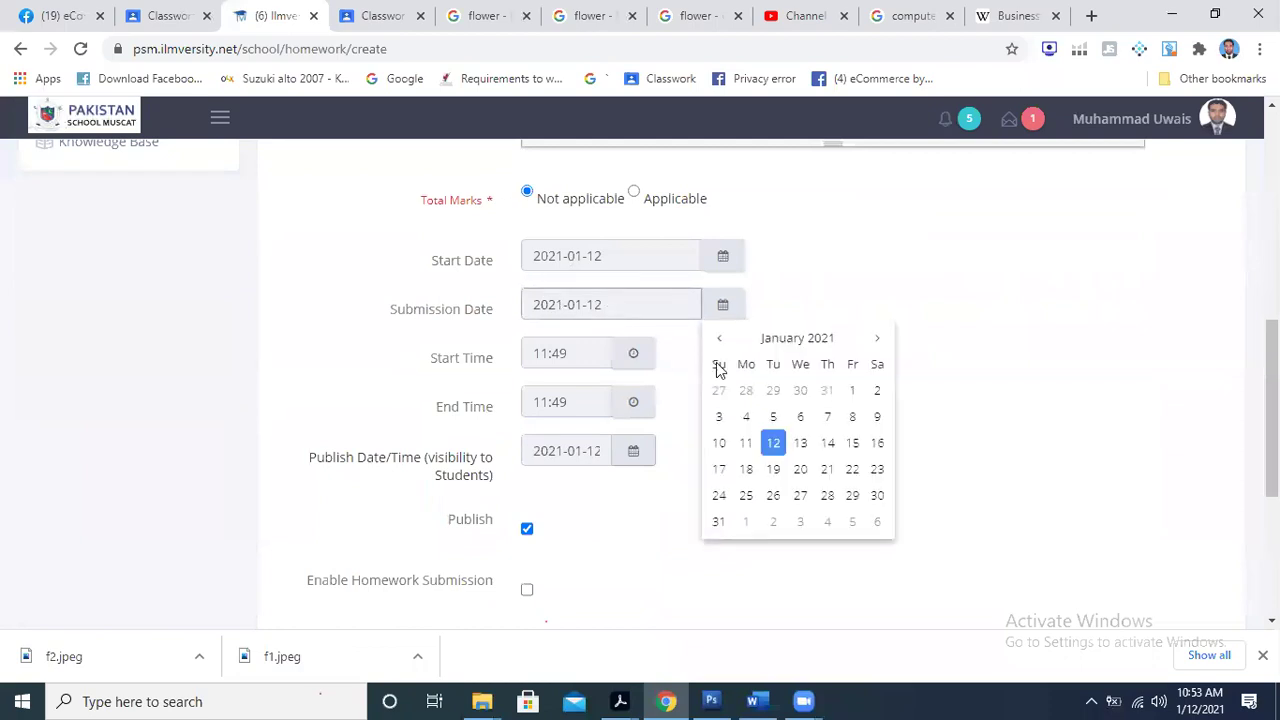
left_click(803, 443)
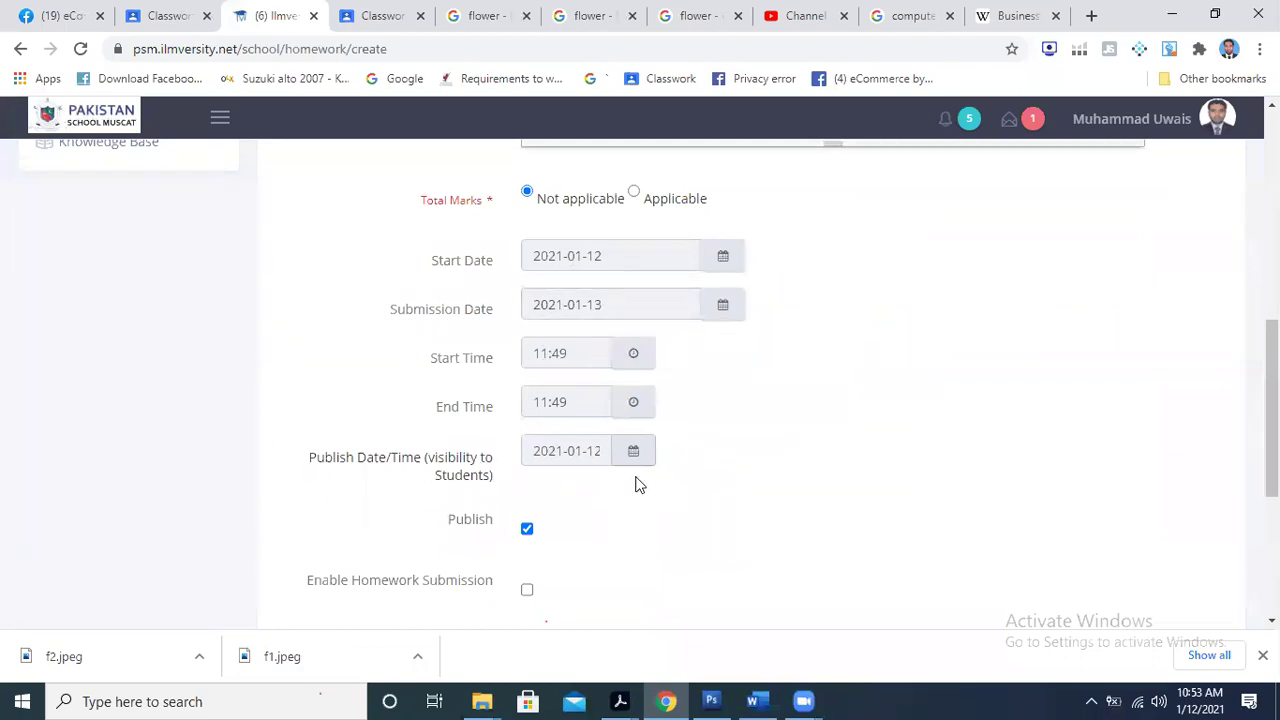
- Enable homework submission, late homework submission and notification sending for the homework, and save it
scroll(1272, 440, "down", 1)
scroll(1272, 450, "down", 1)
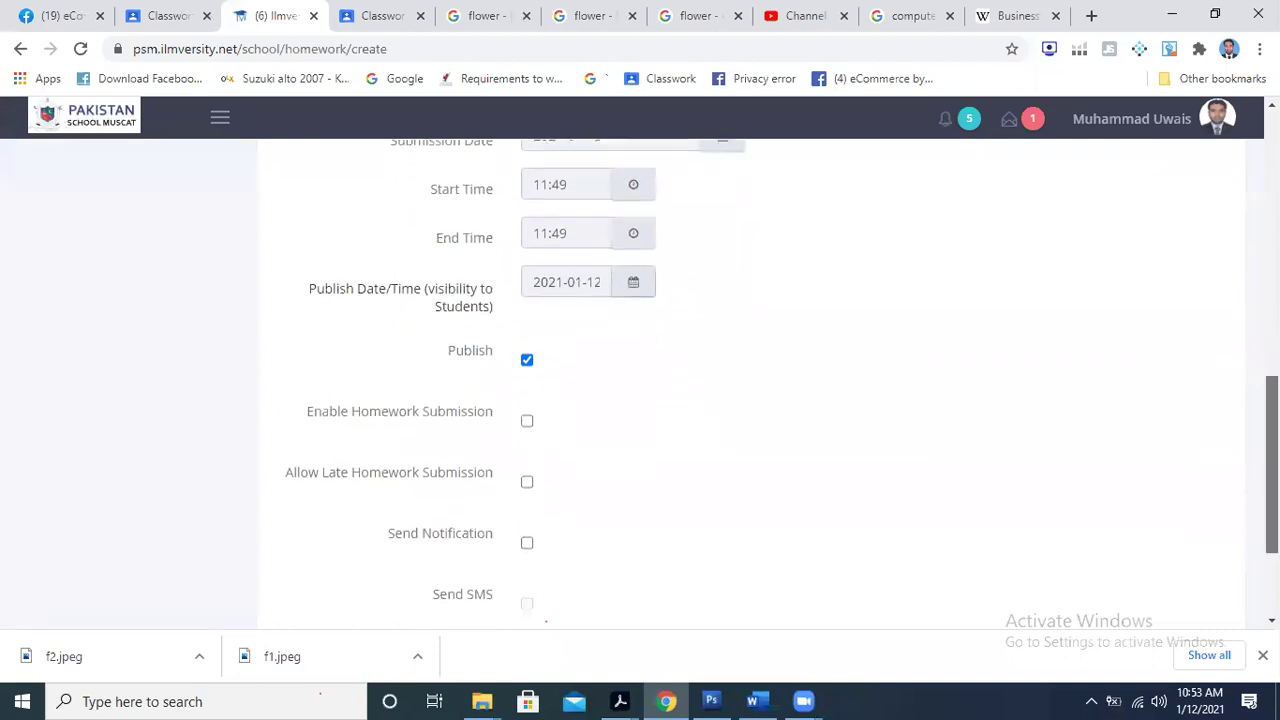
scroll(1272, 450, "down", 1)
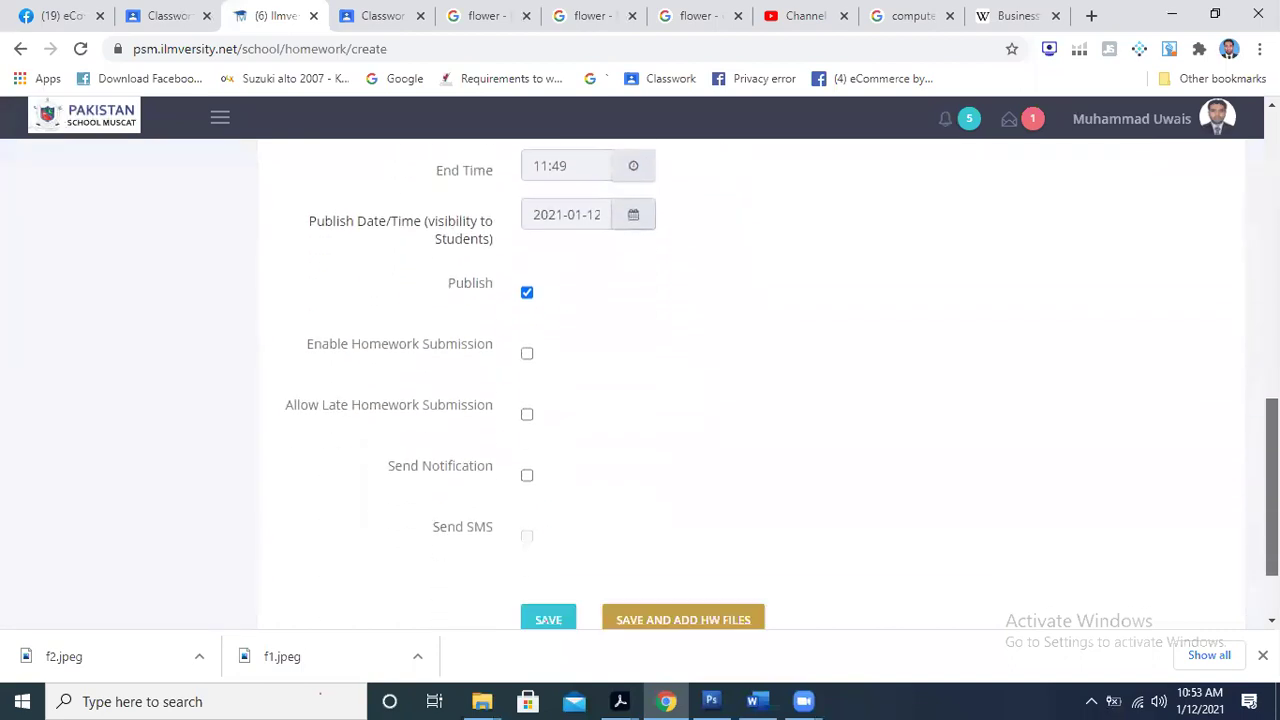
left_click(528, 356)
left_click(528, 414)
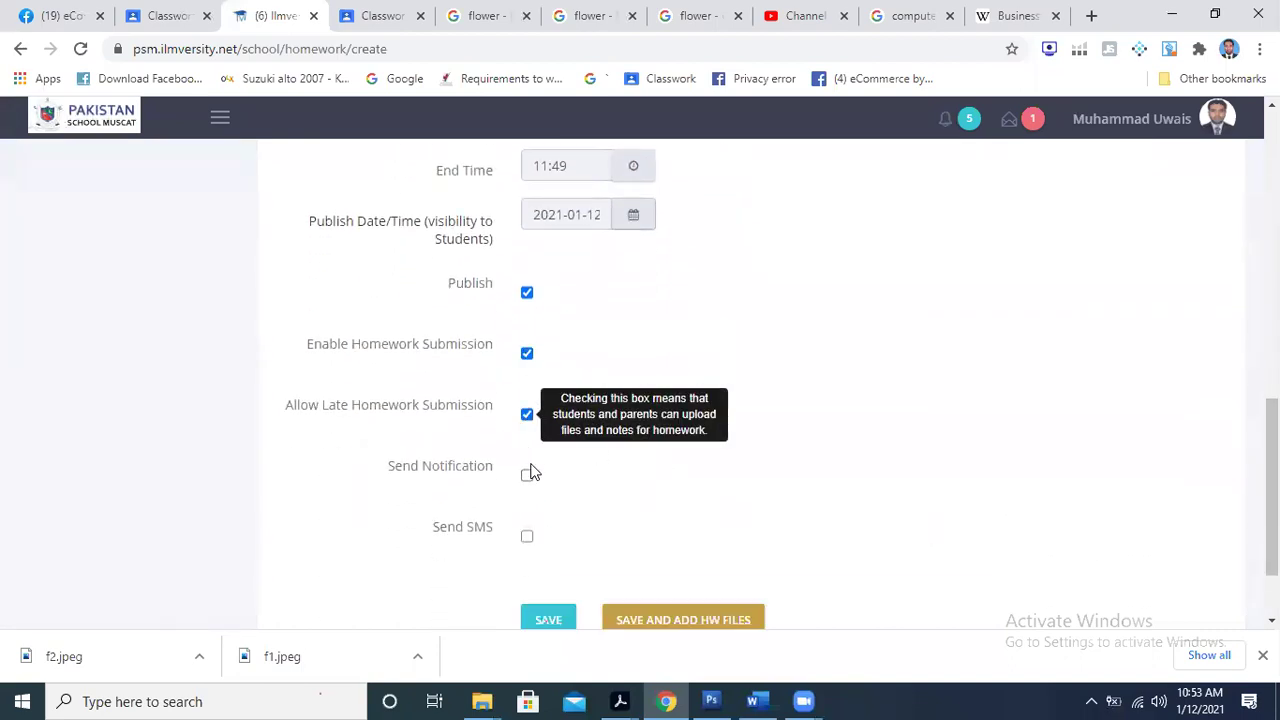
left_click(527, 474)
scroll(530, 473, "down", 2)
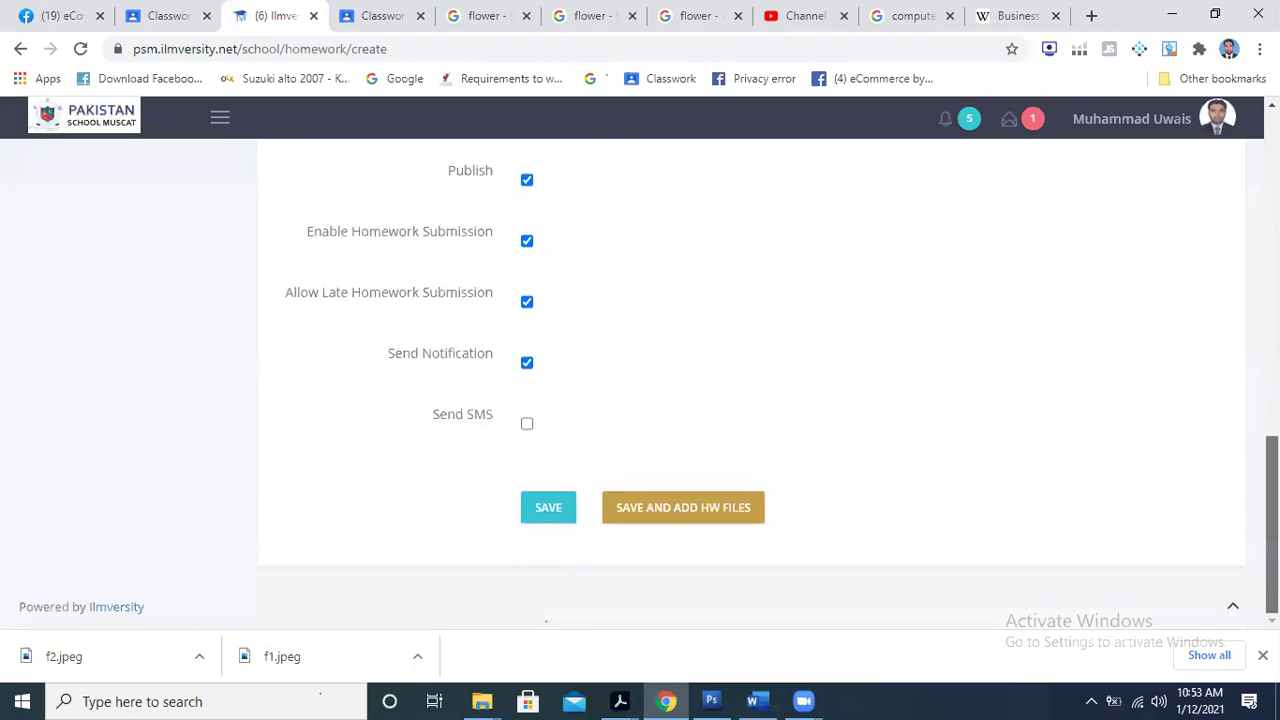
left_click(550, 512)
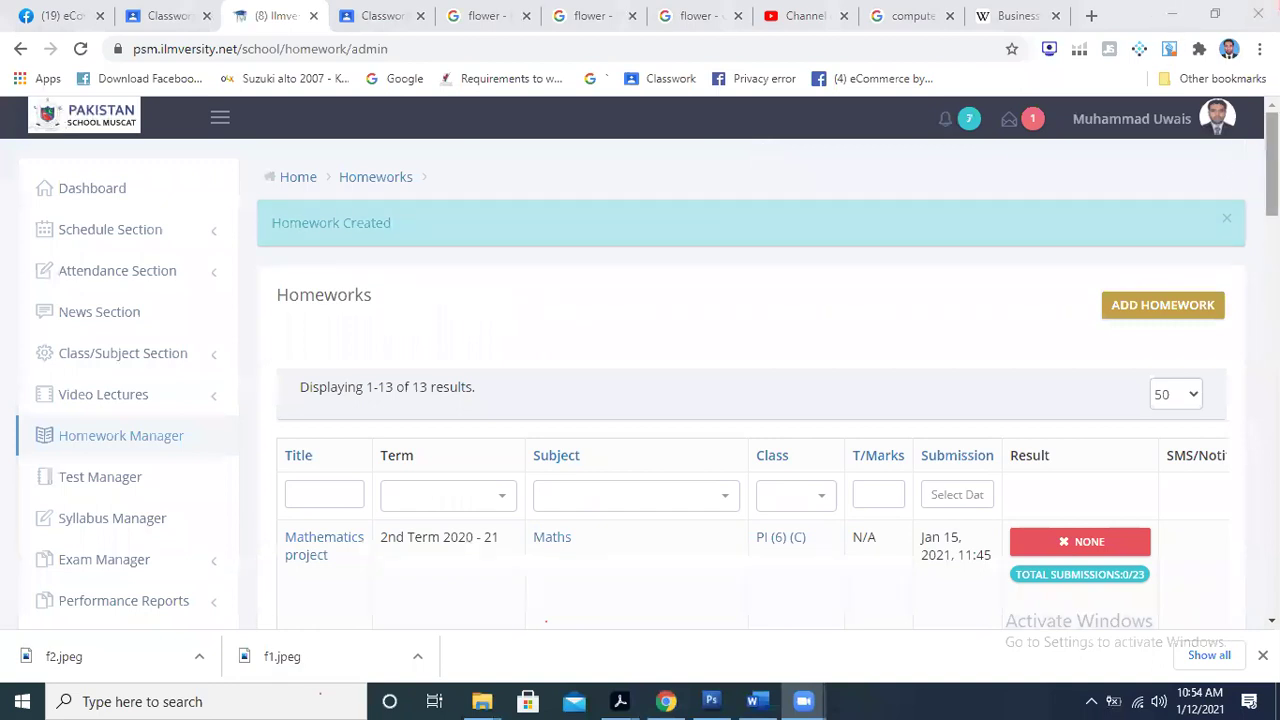
- Open the P1A Computer Science class in Google Classroom, using the browser tab with the flower image search
mouse_move(1272, 160)
left_mouse_down()
mouse_move(1272, 220)
mouse_move(1272, 160)
left_mouse_up()
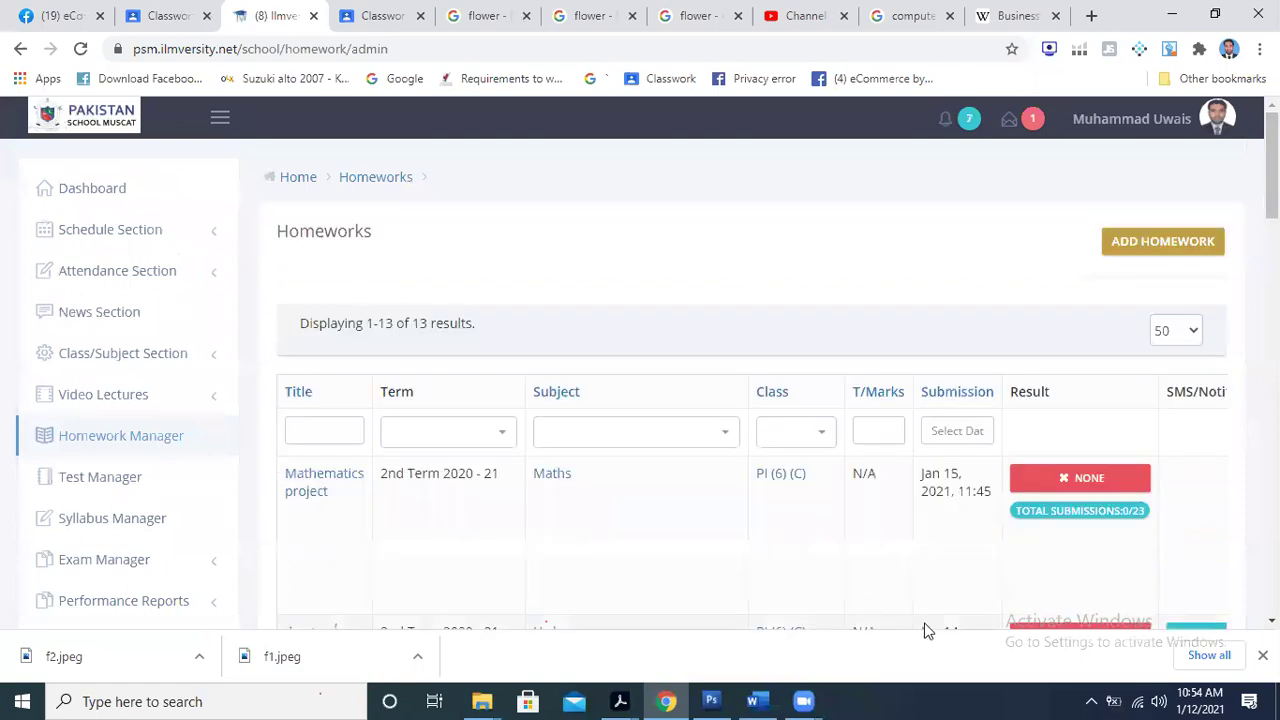
left_click(664, 701)
left_click(664, 701)
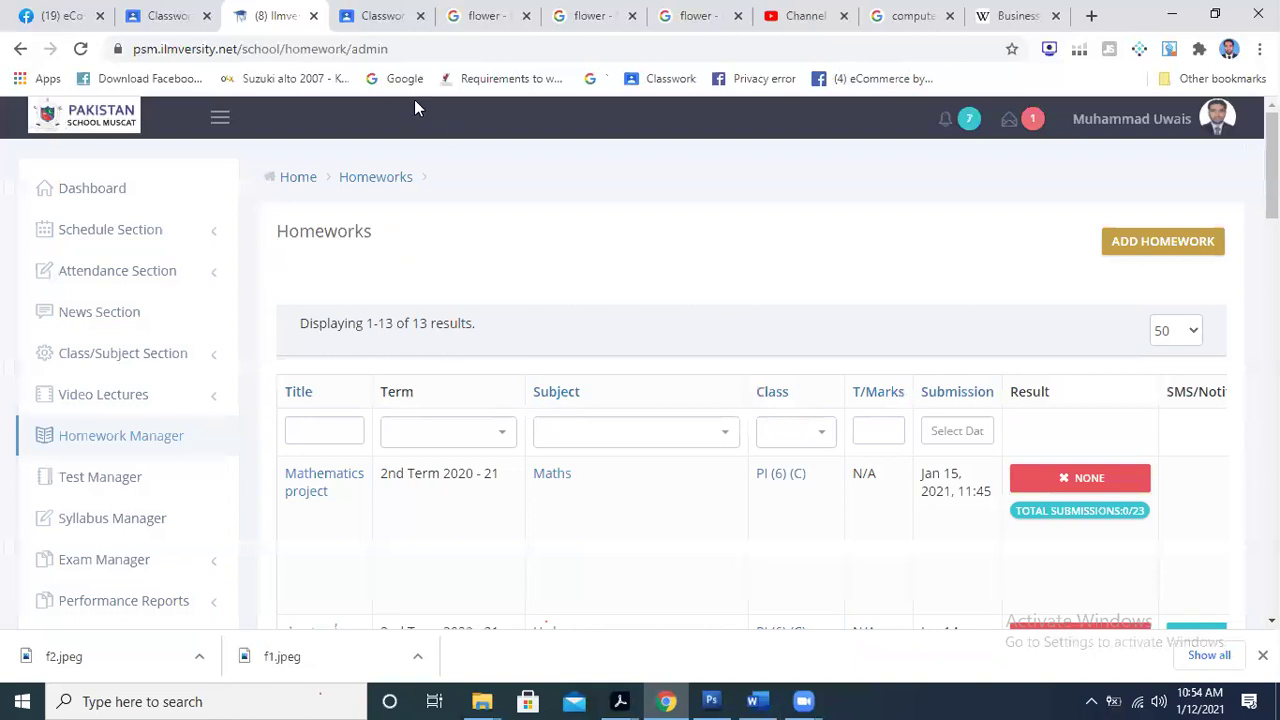
left_click(388, 18)
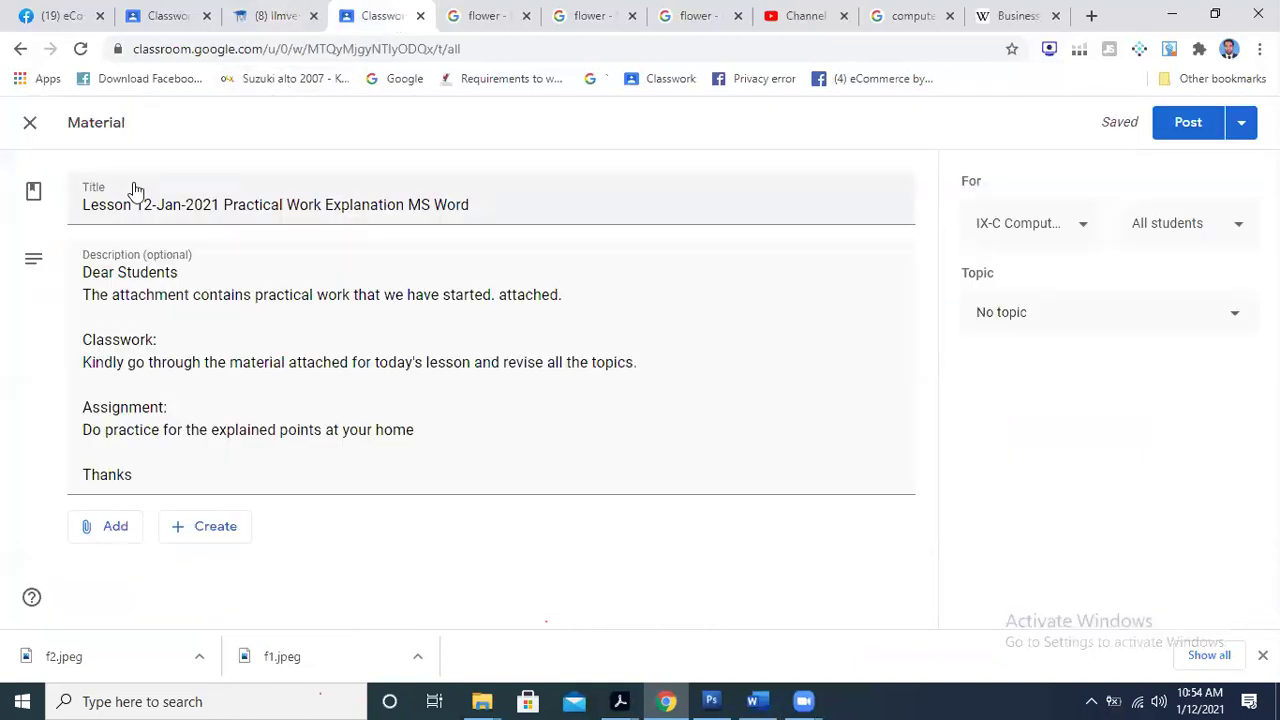
left_click(486, 16)
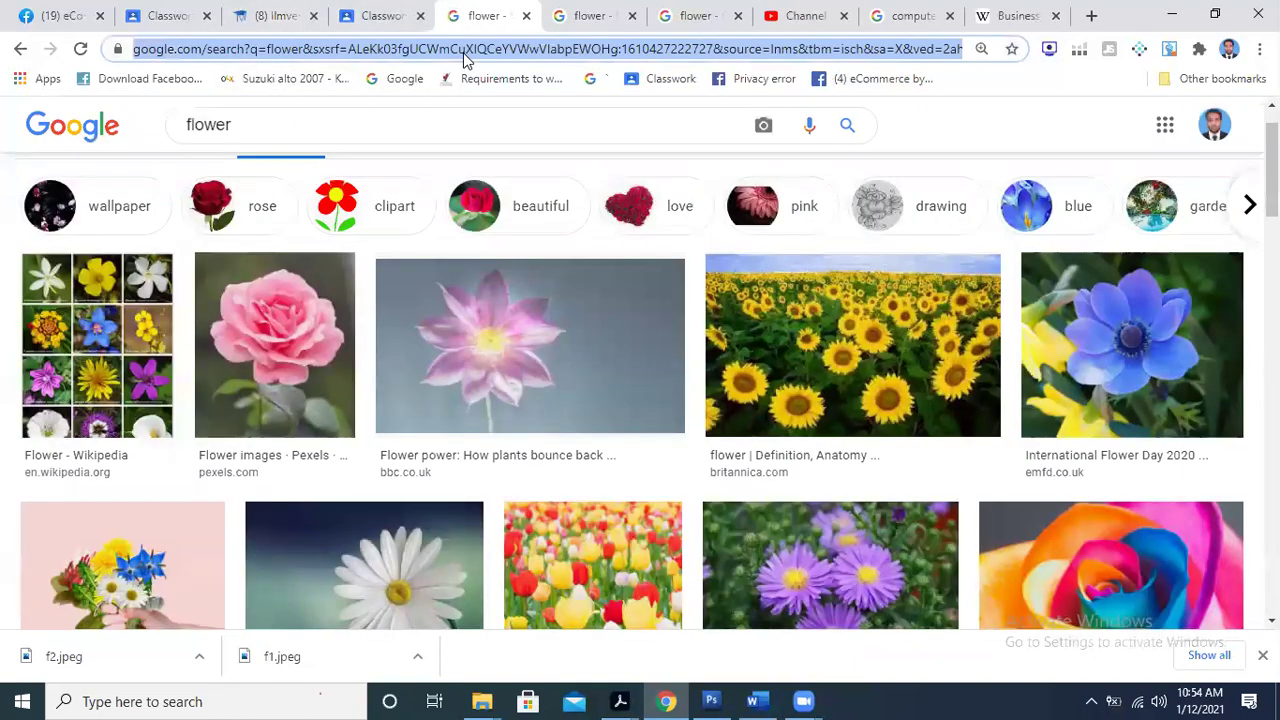
type("c")
key("Return")
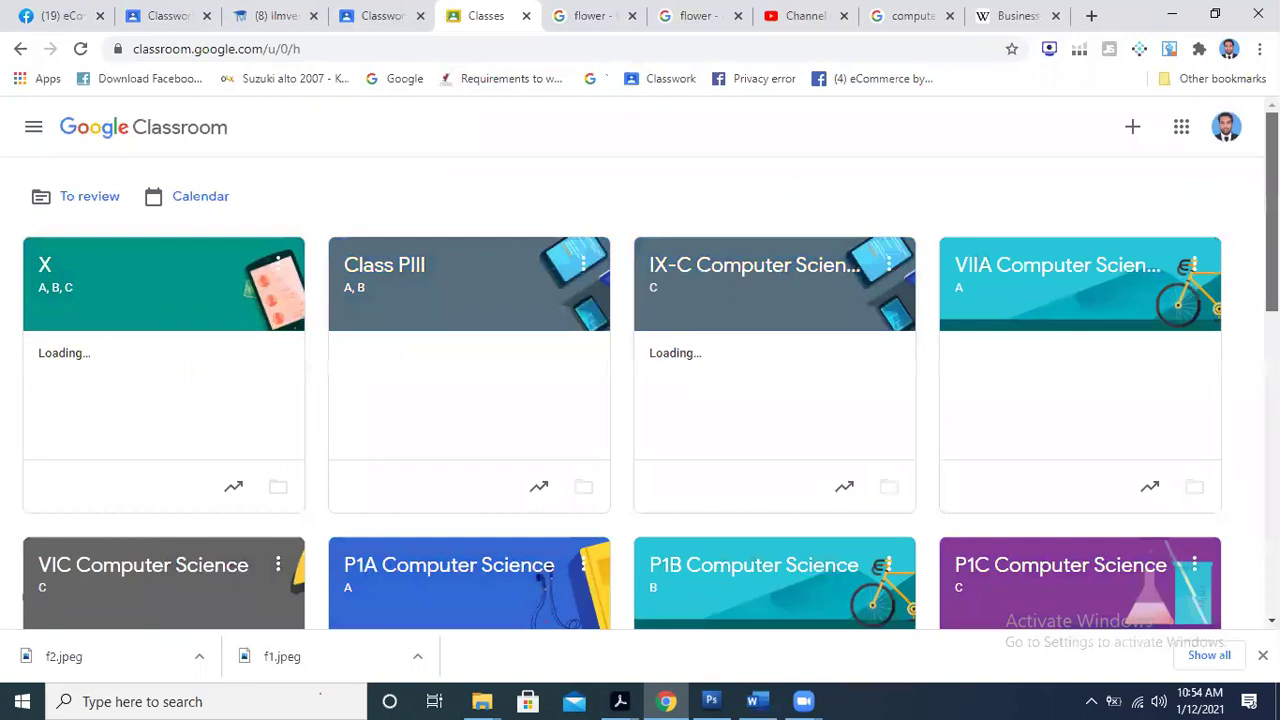
scroll(607, 435, "down", 2)
left_click(506, 398)
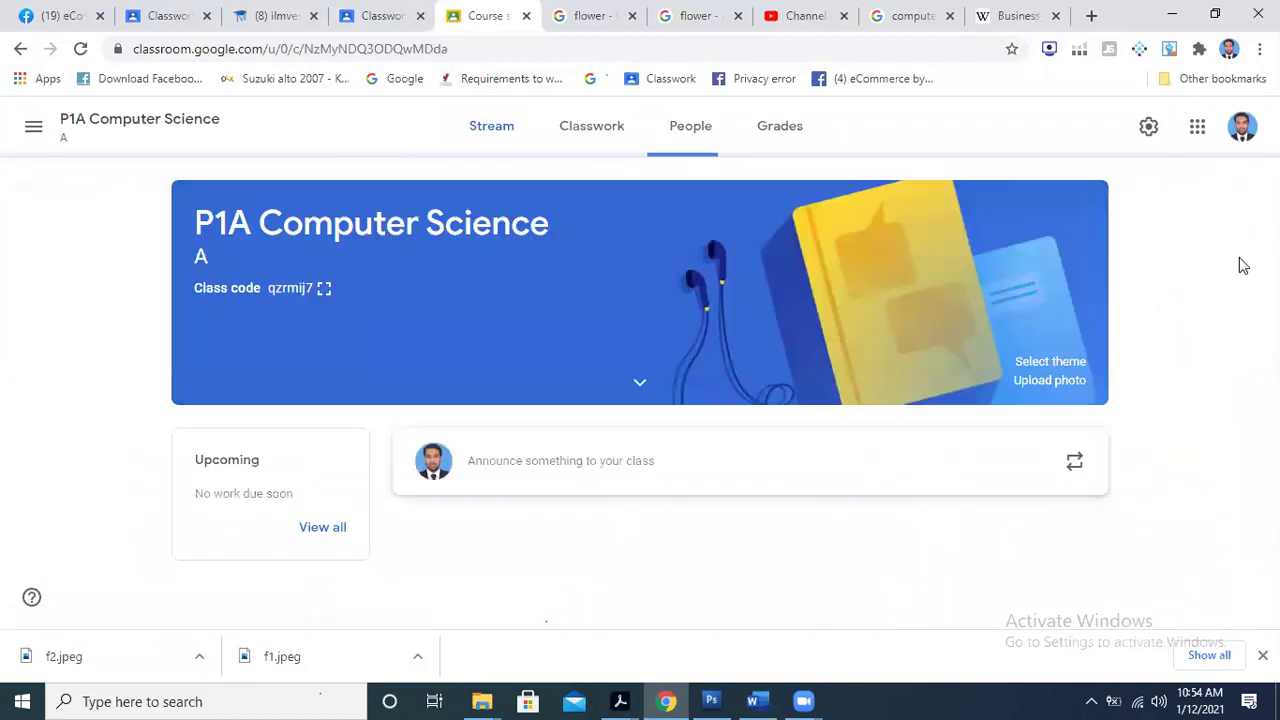
- Create a new classwork material in P1A by reusing the post "Lesson 11-Jan-2021 Chapter 10 Creating Animations in Flash CS3"
left_click(562, 132)
left_click(372, 200)
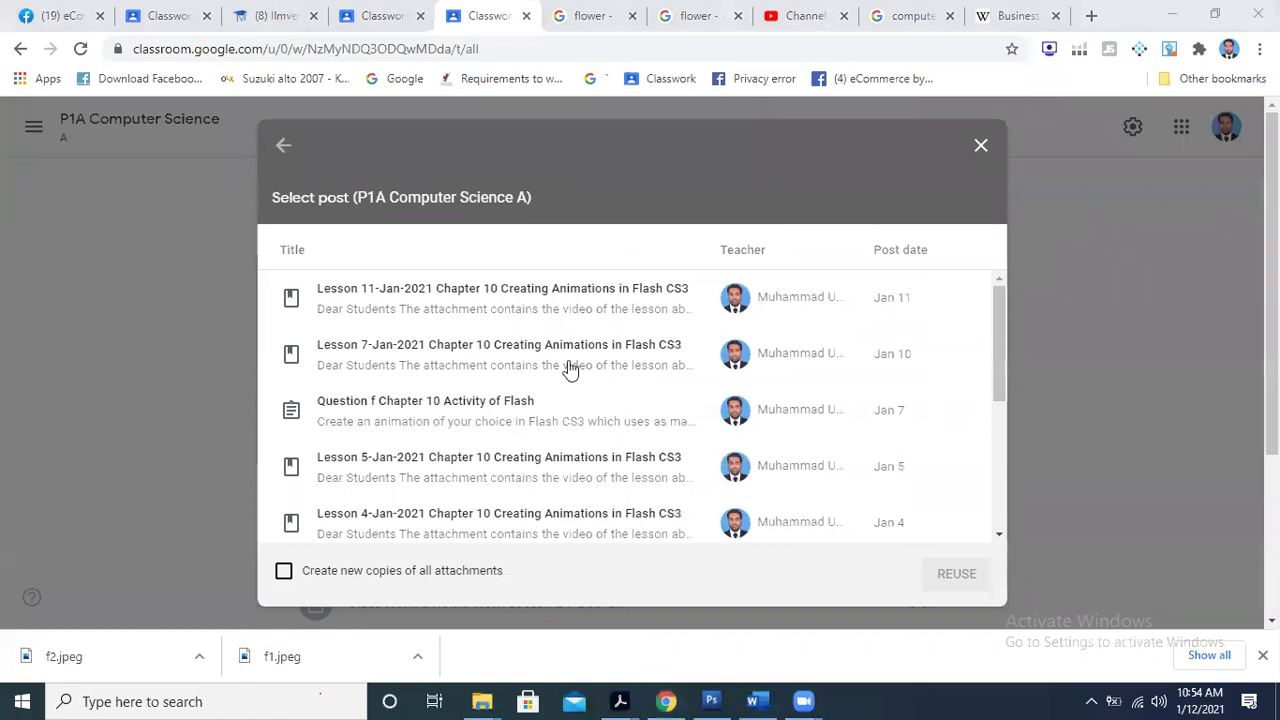
left_click(535, 300)
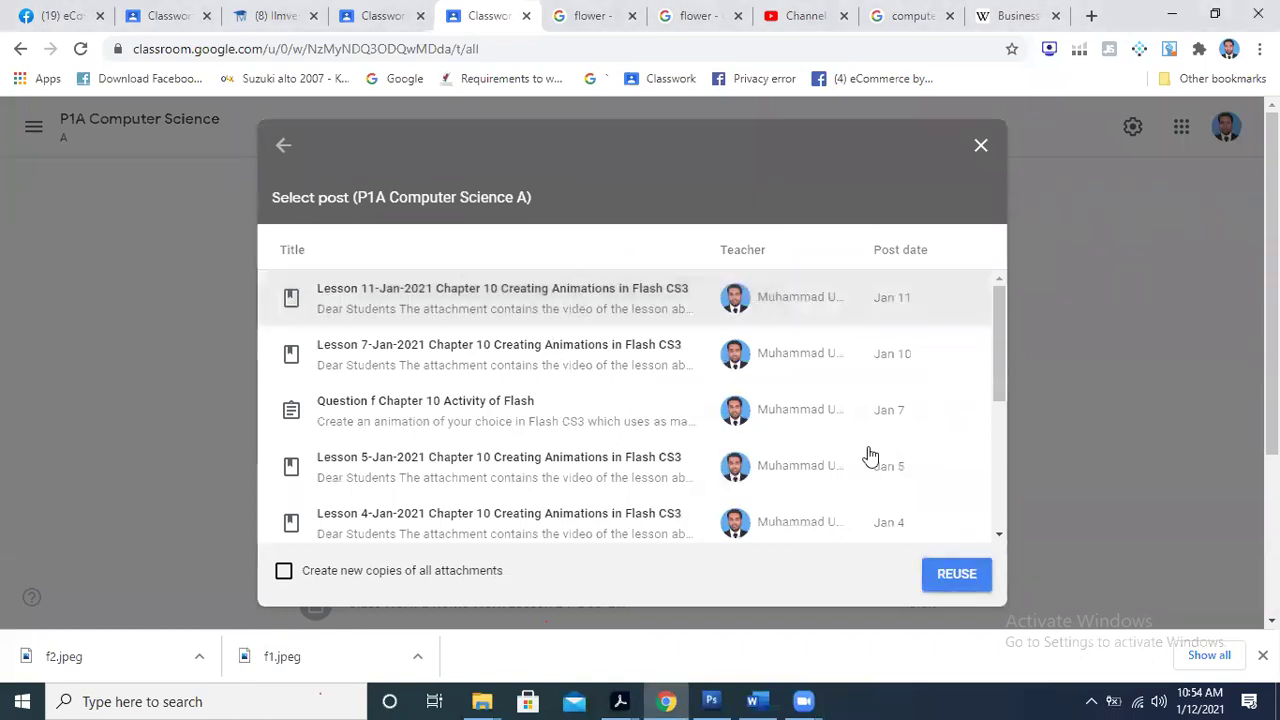
left_click(957, 576)
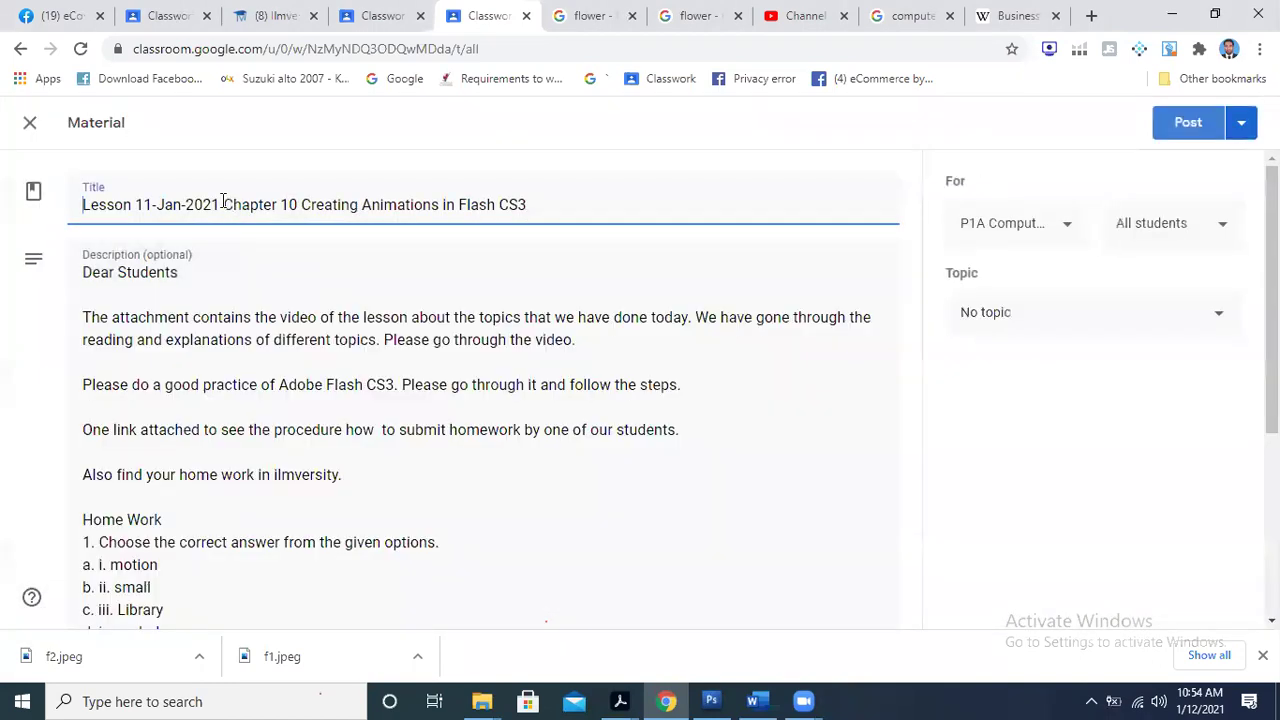
- Change the date in the material's title to 12-Jan-2021
left_click(166, 206)
key("BackSpace")
type("2")
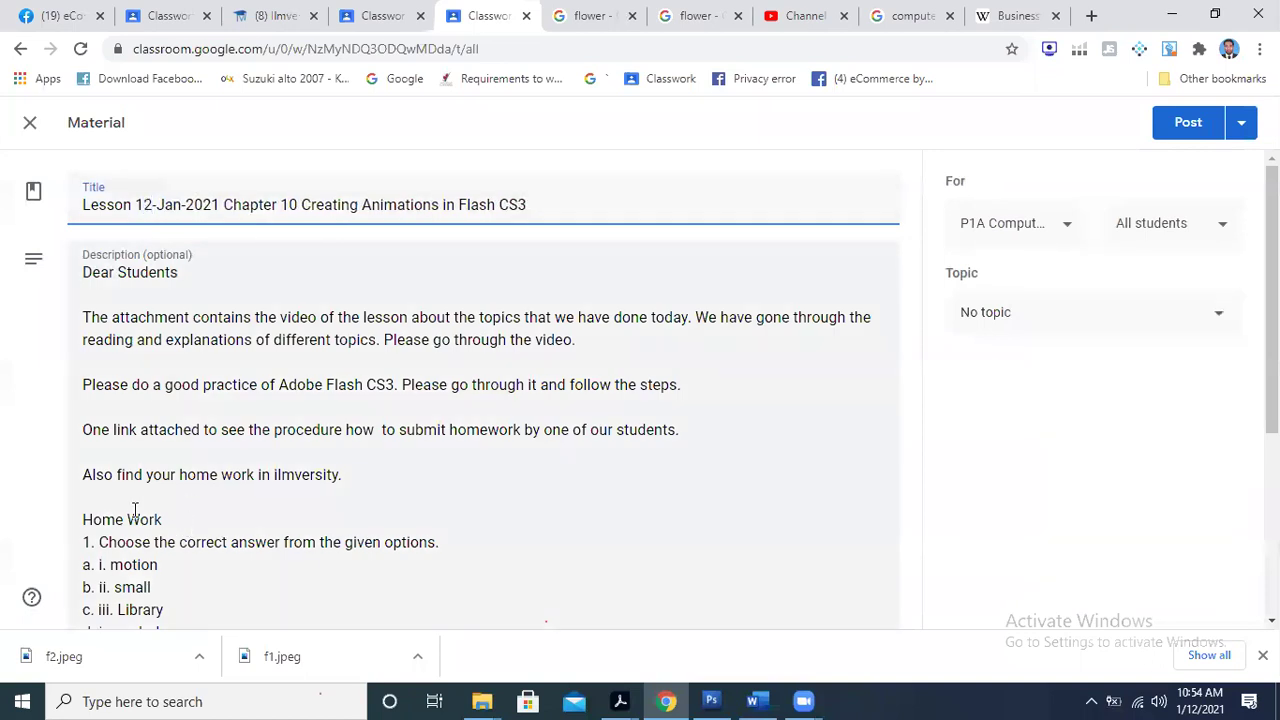
- Replace the Home Work section of the description with the copied Descriptive Type Questions text, including question a and its answer
left_click_drag(84, 519, 196, 332)
type("Descriptive Type Questions: Answer the following questions. a. How can you identify a keyframe in the timeline? Write keyboard shortcut to insert a frame and a keyframe. The black dots in the Timeline indicate a keyframe. The keyboard shortcut to insert a frame is F5 and keyframe is F6.")
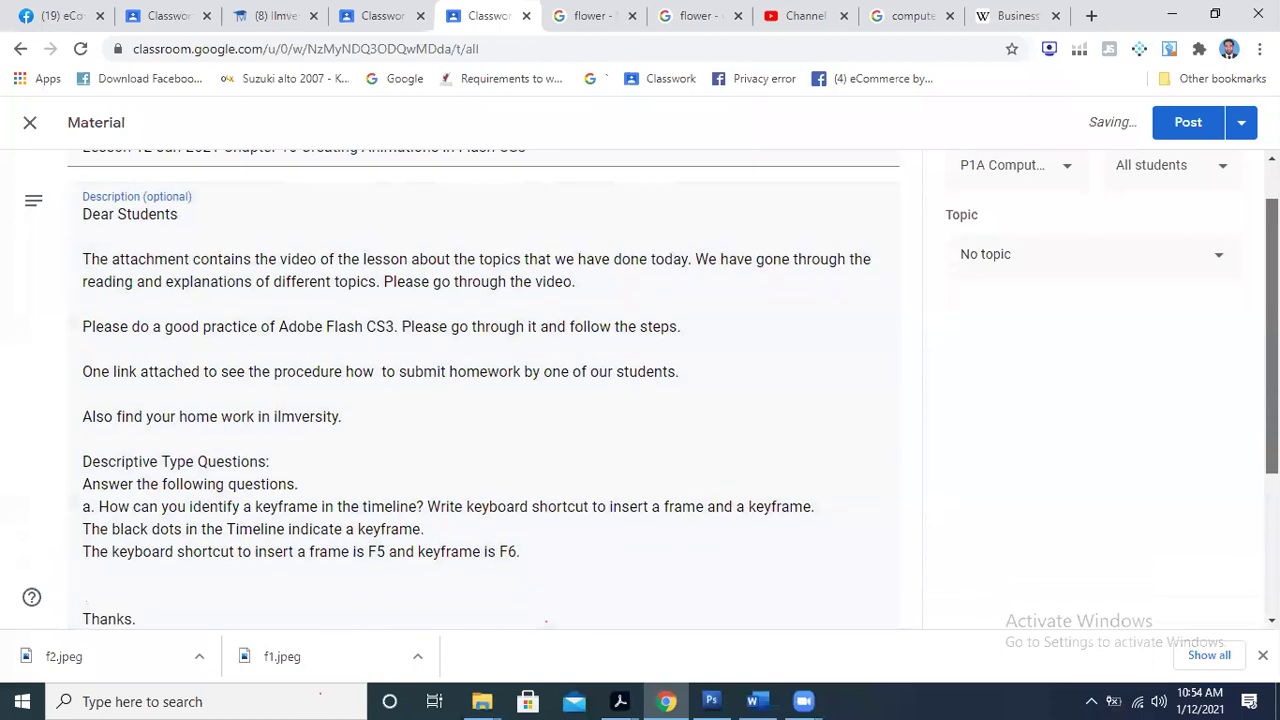
scroll(377, 280, "down", 2)
left_click(275, 276)
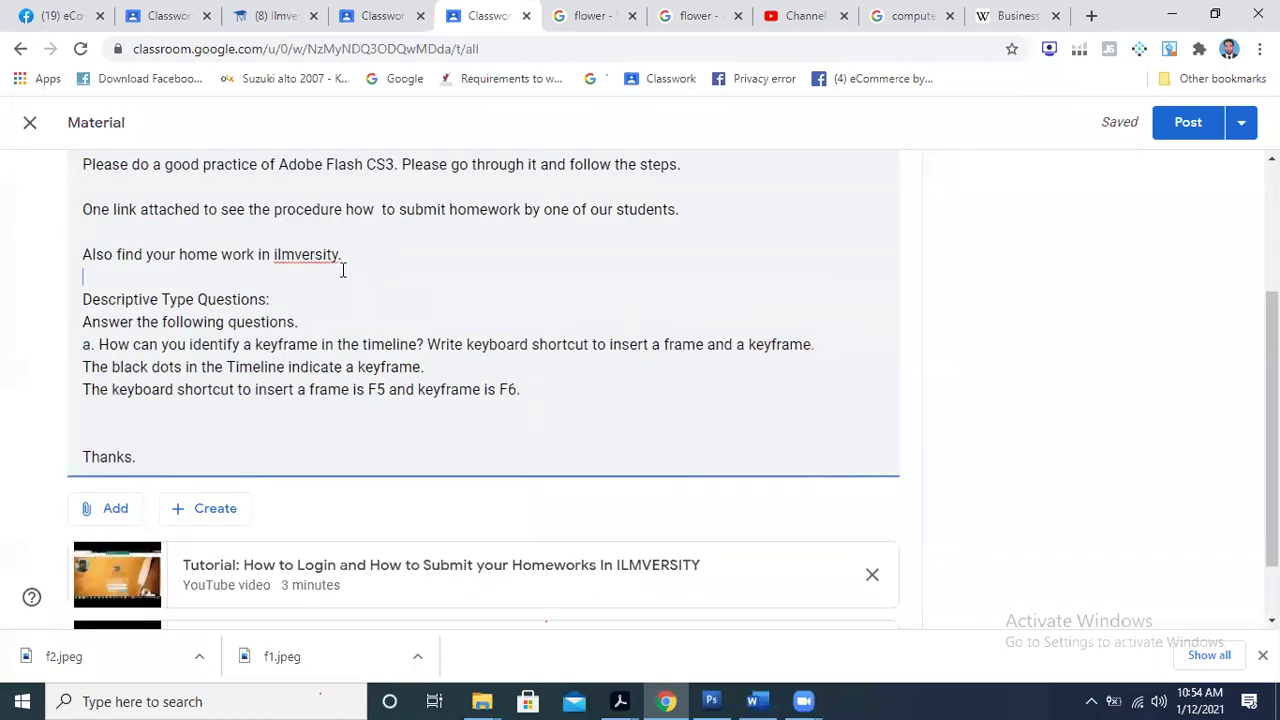
right_click(292, 255)
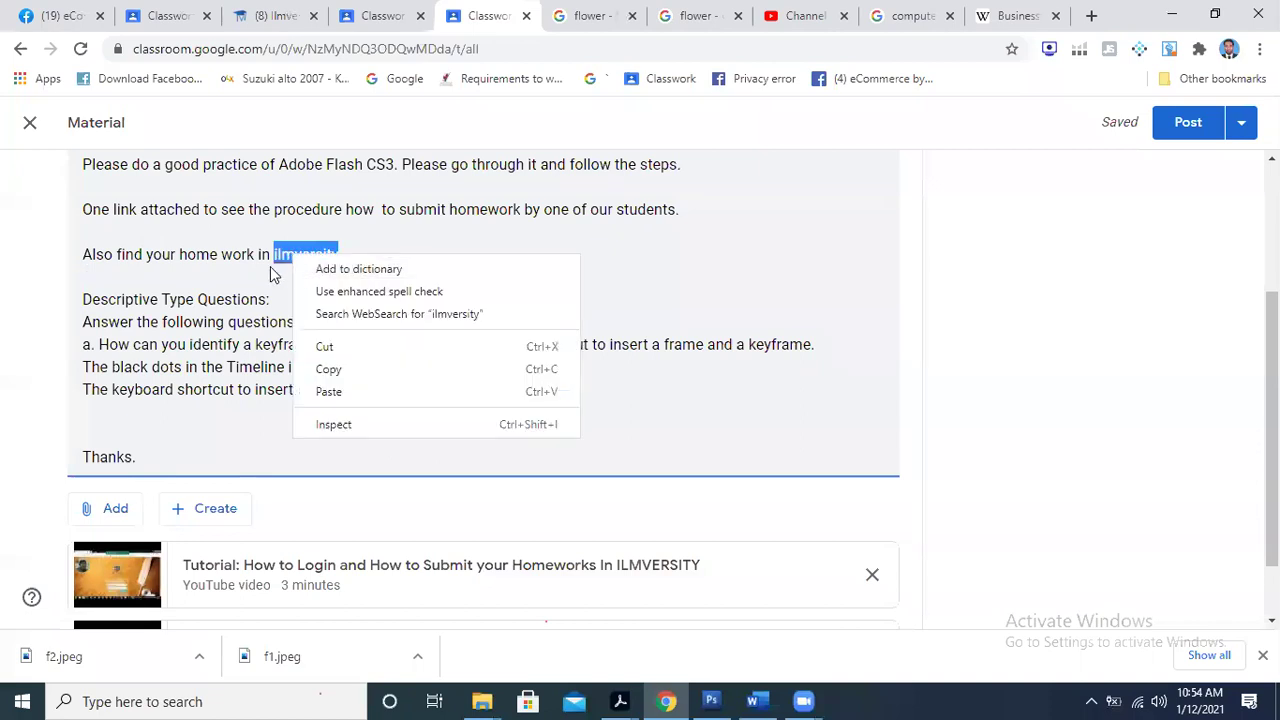
left_click(277, 270)
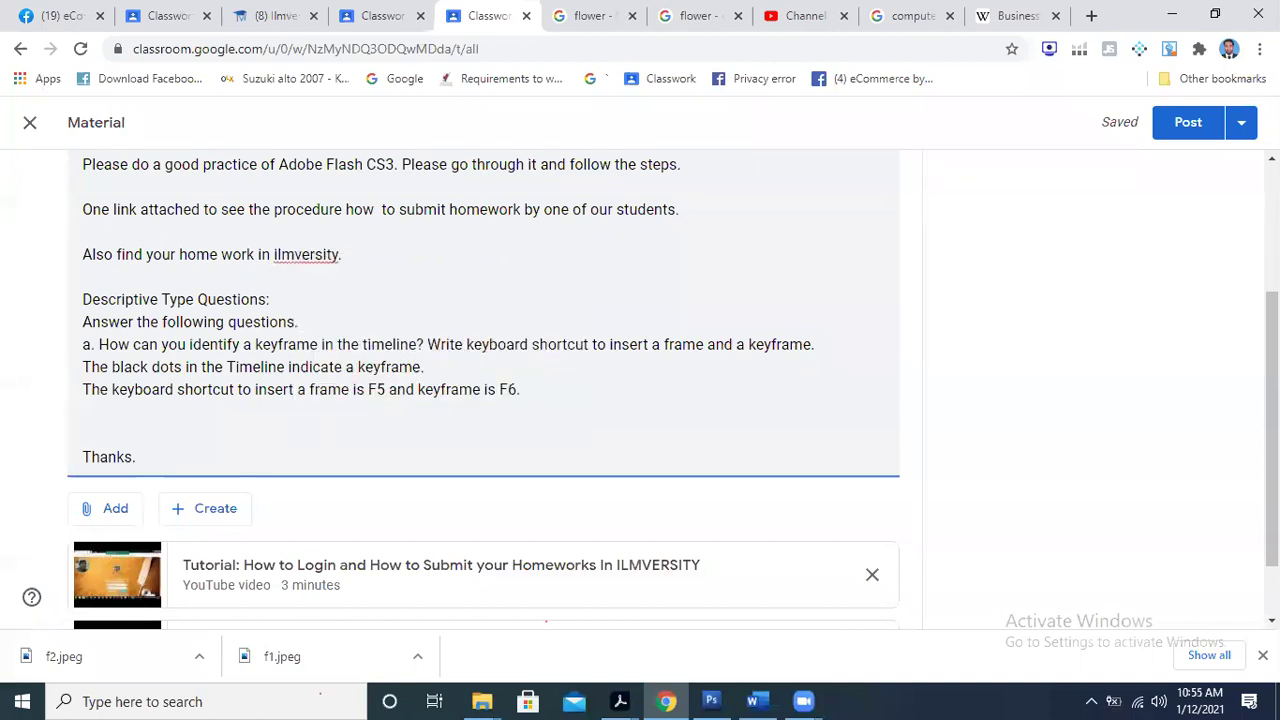
- Remove both attached YouTube videos, the ILMVERSITY tutorial and the Chapter 10 Flash CS3 lesson, from the material
scroll(700, 400, "down", 1)
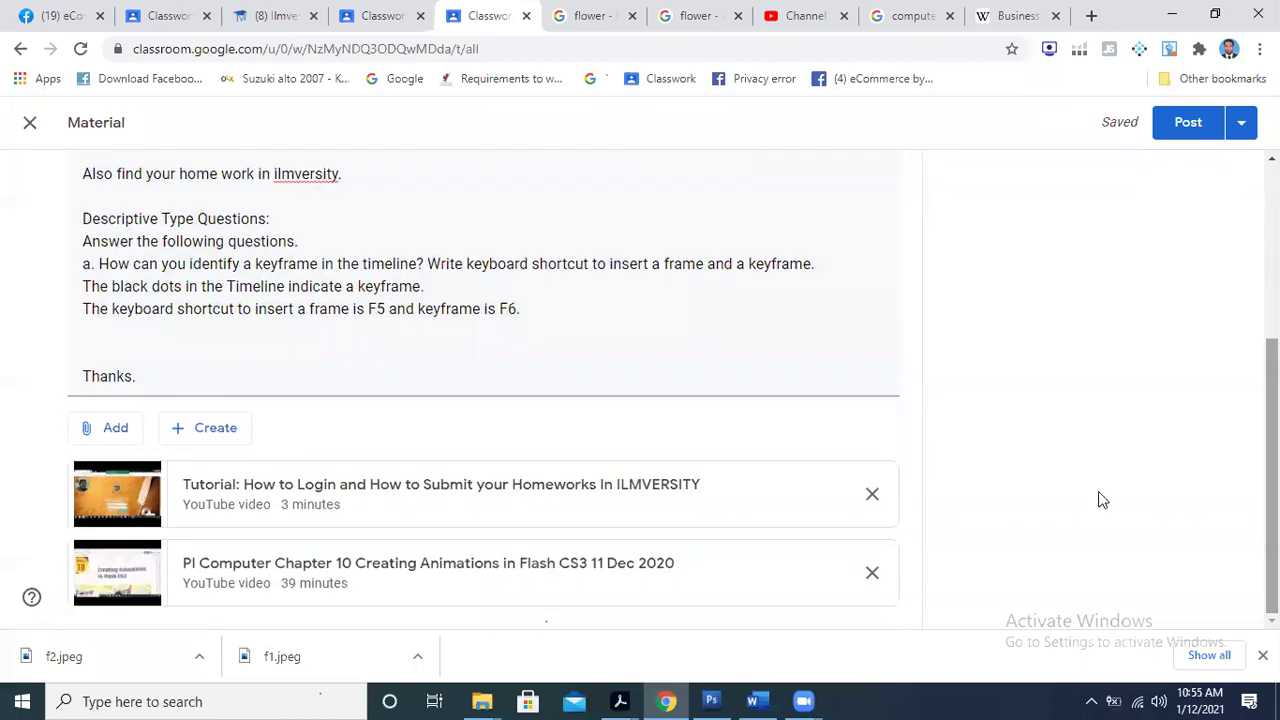
left_click(872, 497)
left_click(872, 573)
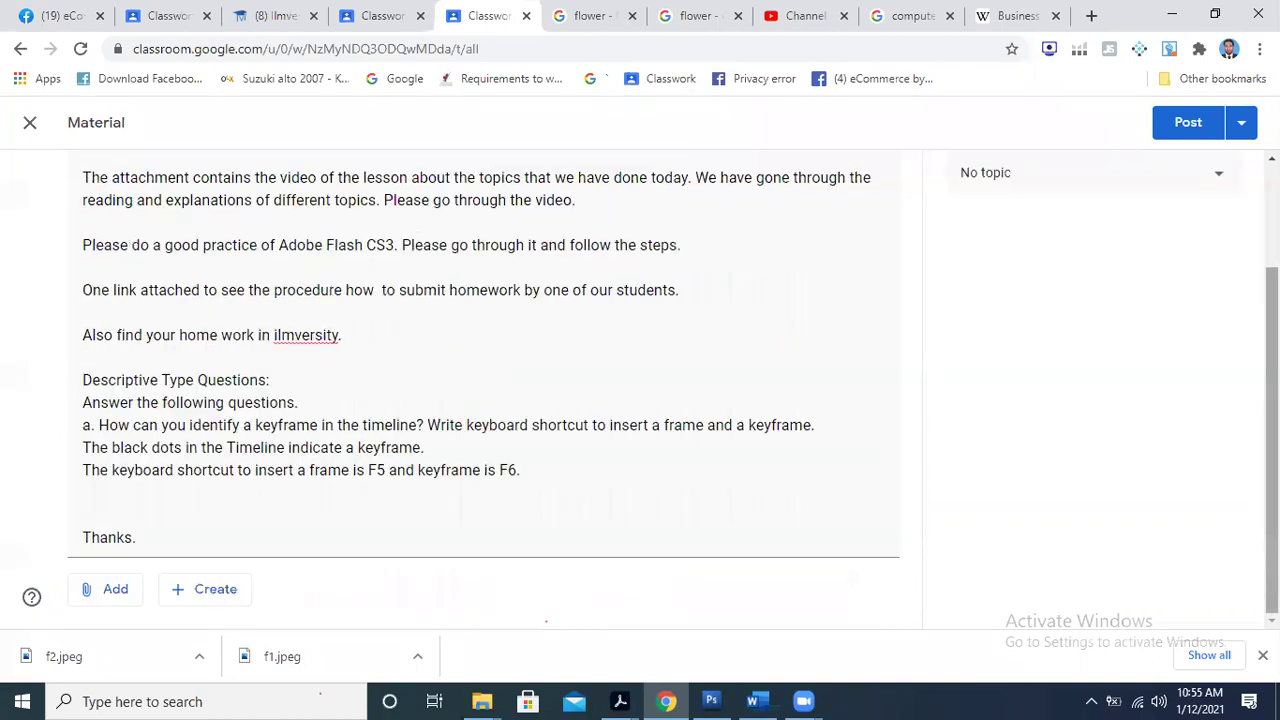
scroll(246, 234, "up", 2)
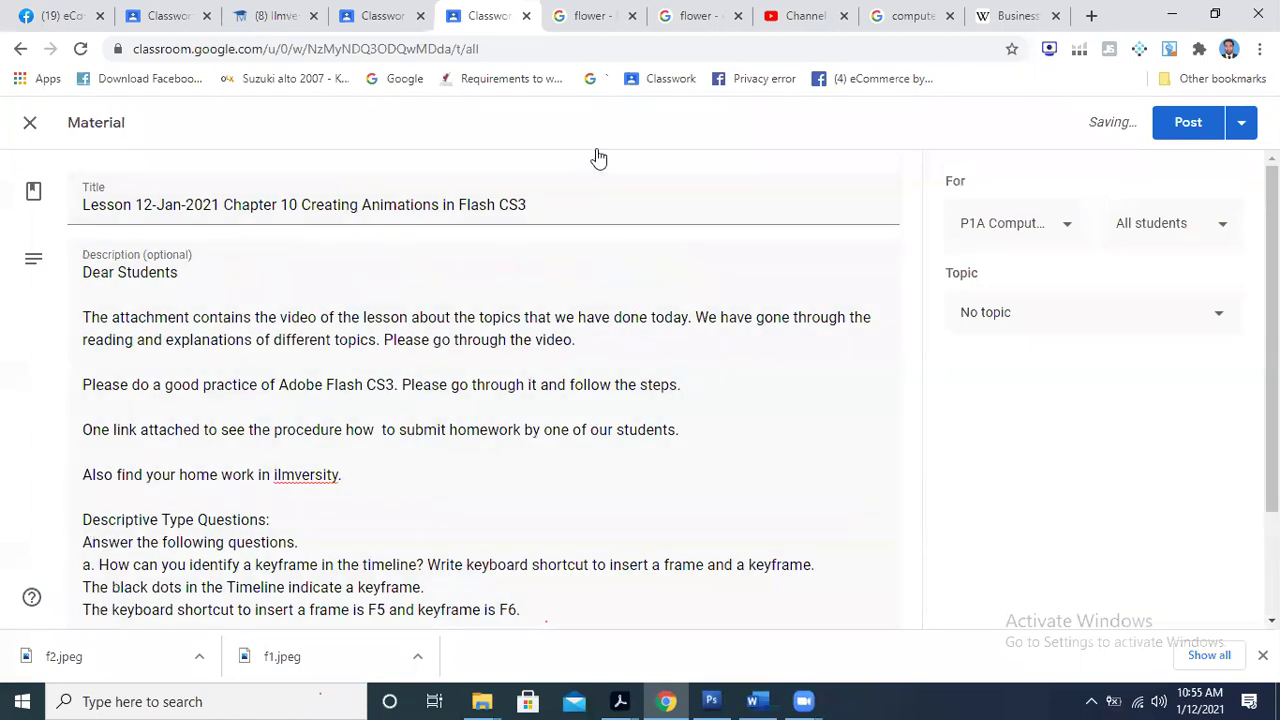
- Add the P1B and P1C Computer Science classes as recipients of the material
left_click(1066, 226)
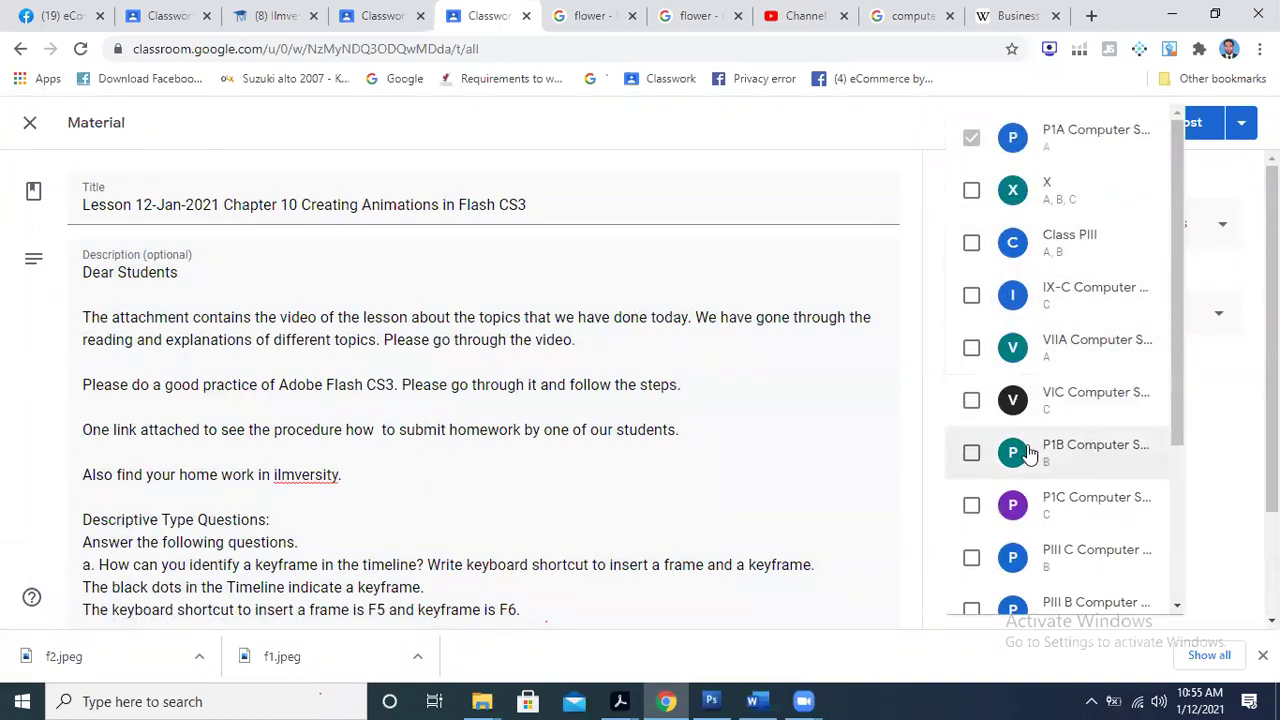
left_click(971, 453)
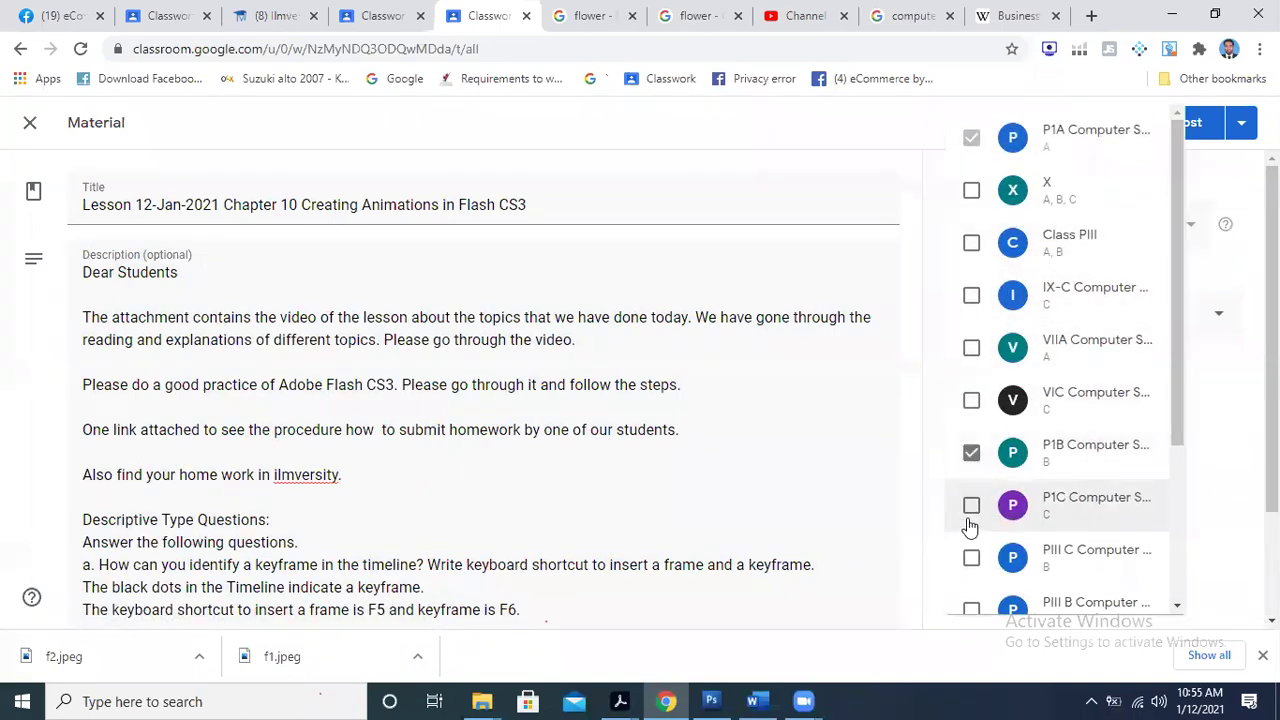
left_click(971, 506)
left_click(800, 194)
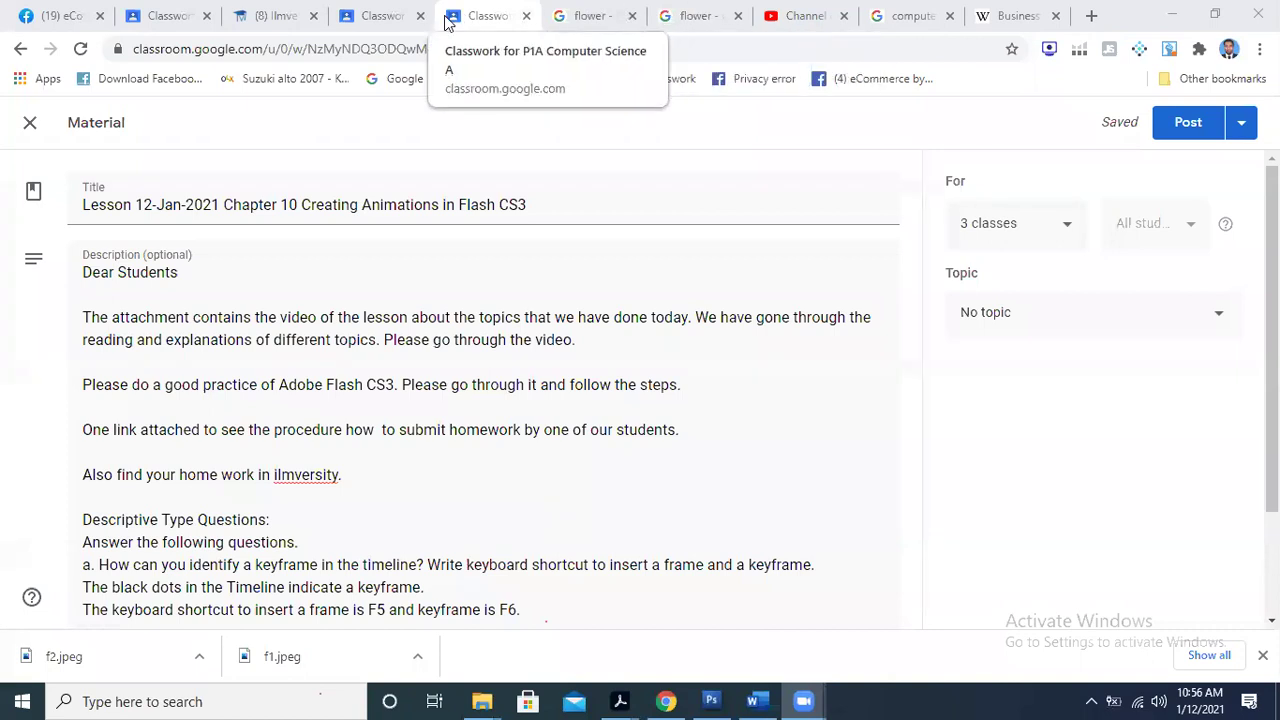
- Open the P1A Computer Science classwork list in another browser tab, replacing the flower picture page
left_click(580, 14)
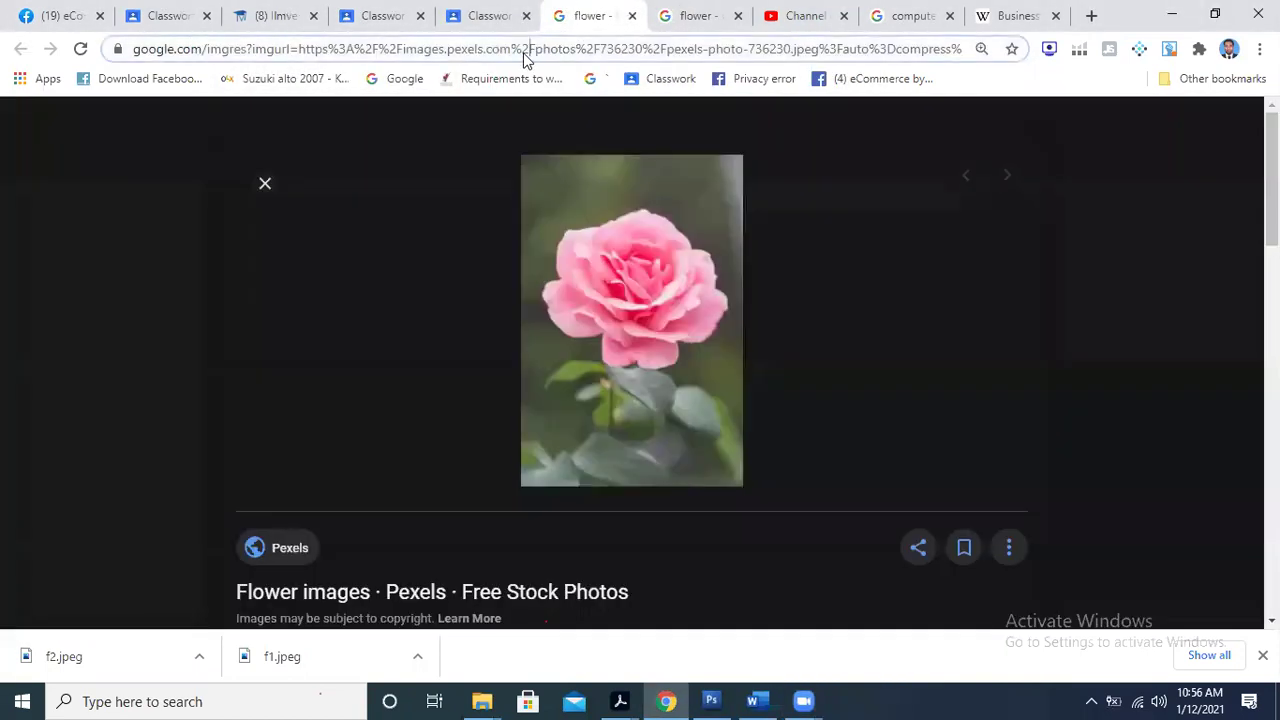
left_click(523, 49)
type("c")
key("Return")
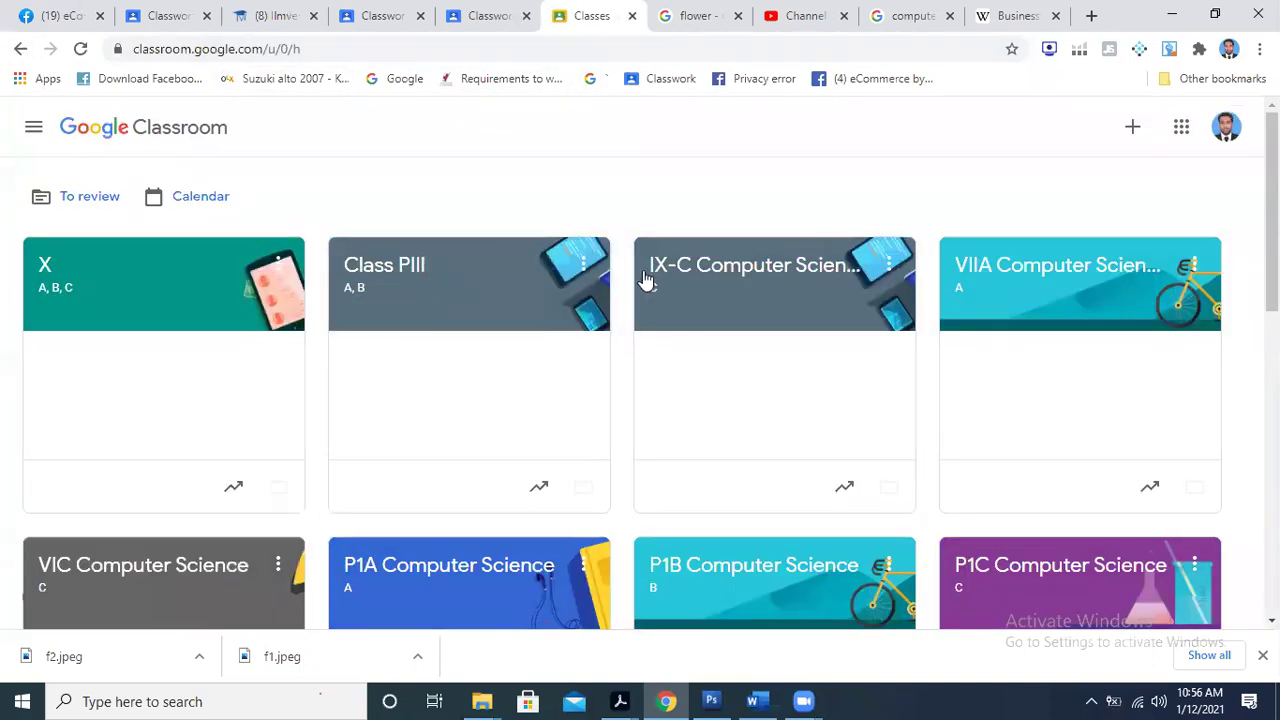
left_click(455, 567)
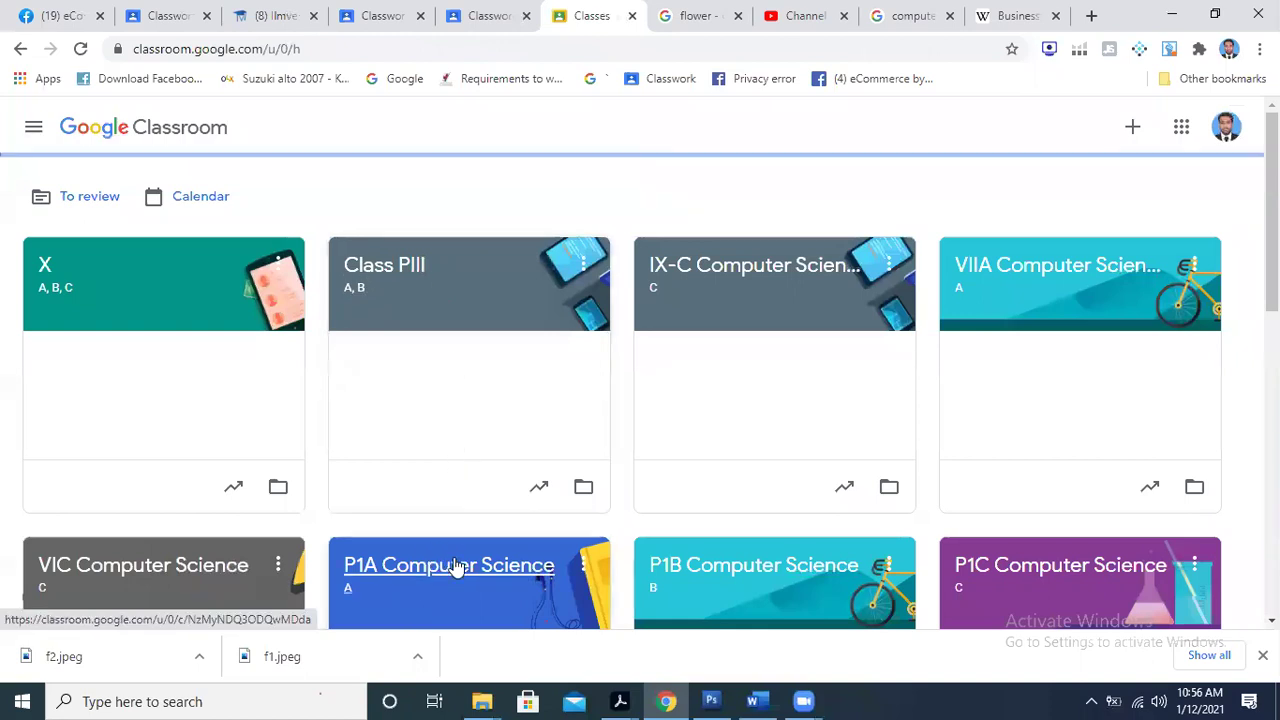
left_click(576, 122)
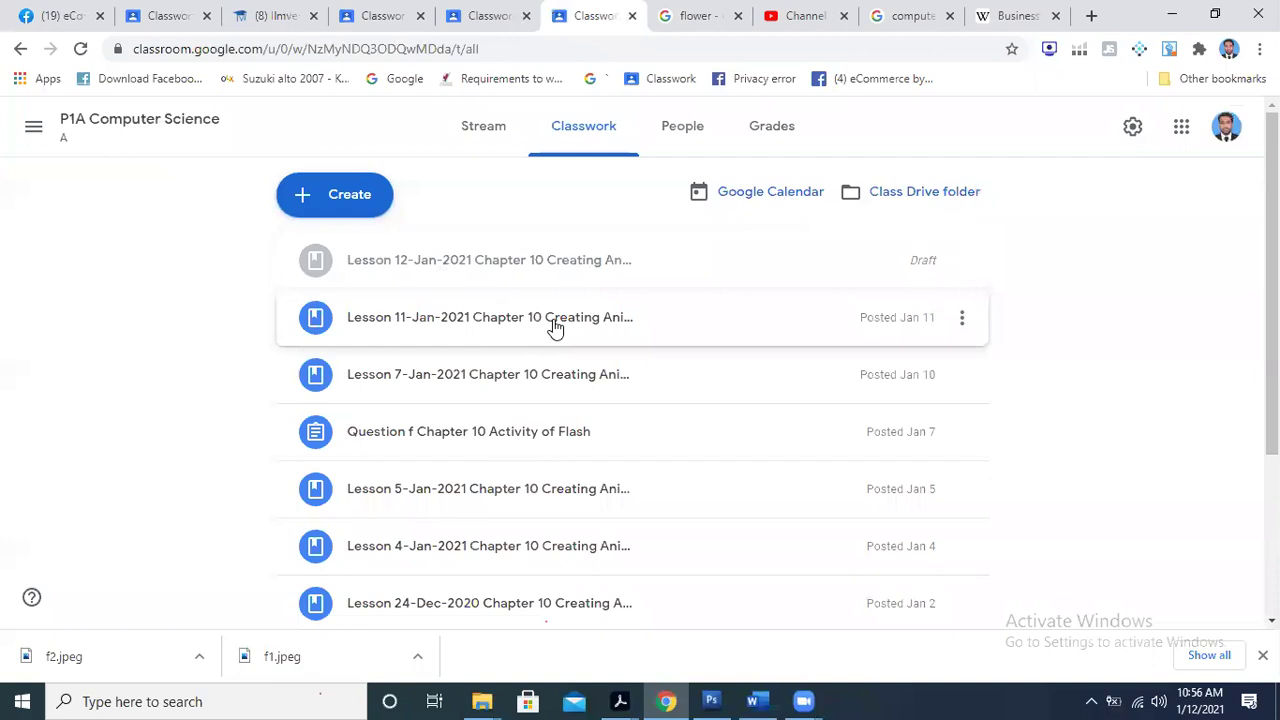
- Open the student work for "Question f Chapter 10 Activity of Flash" and view the submission commented as an unknown file
left_click(534, 437)
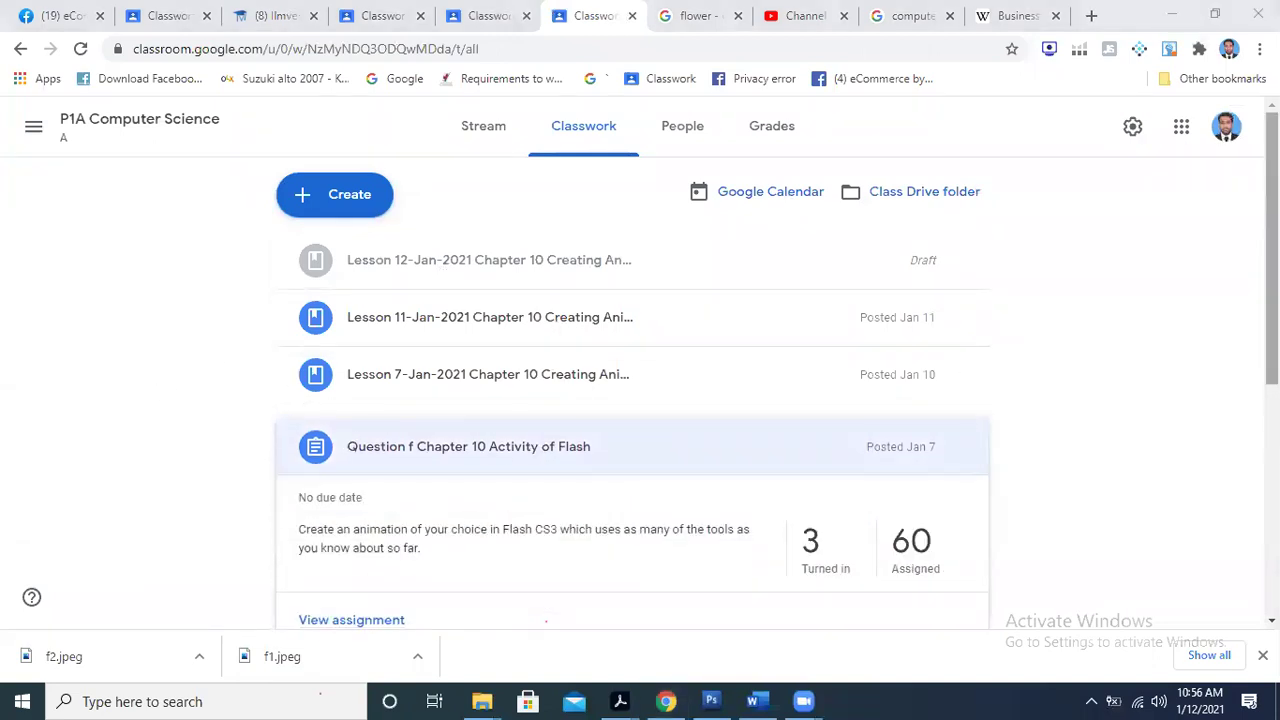
scroll(632, 400, "down", 3)
left_click(372, 337)
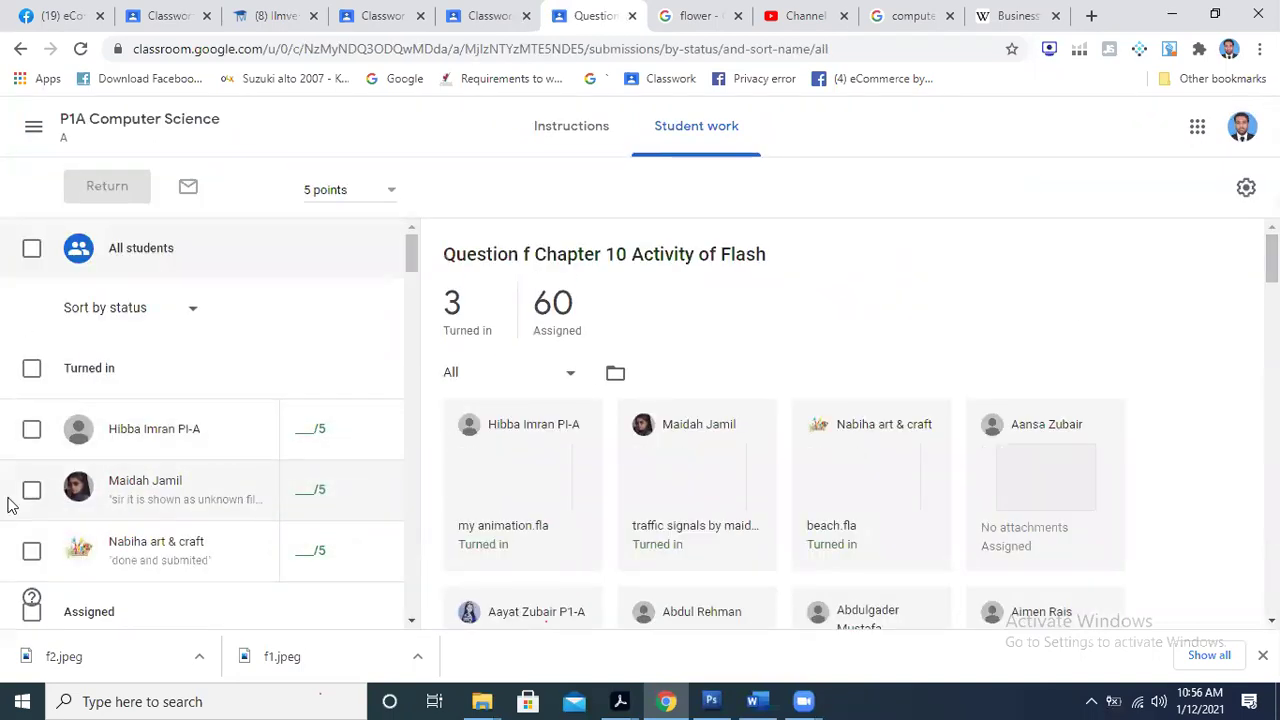
left_click(143, 492)
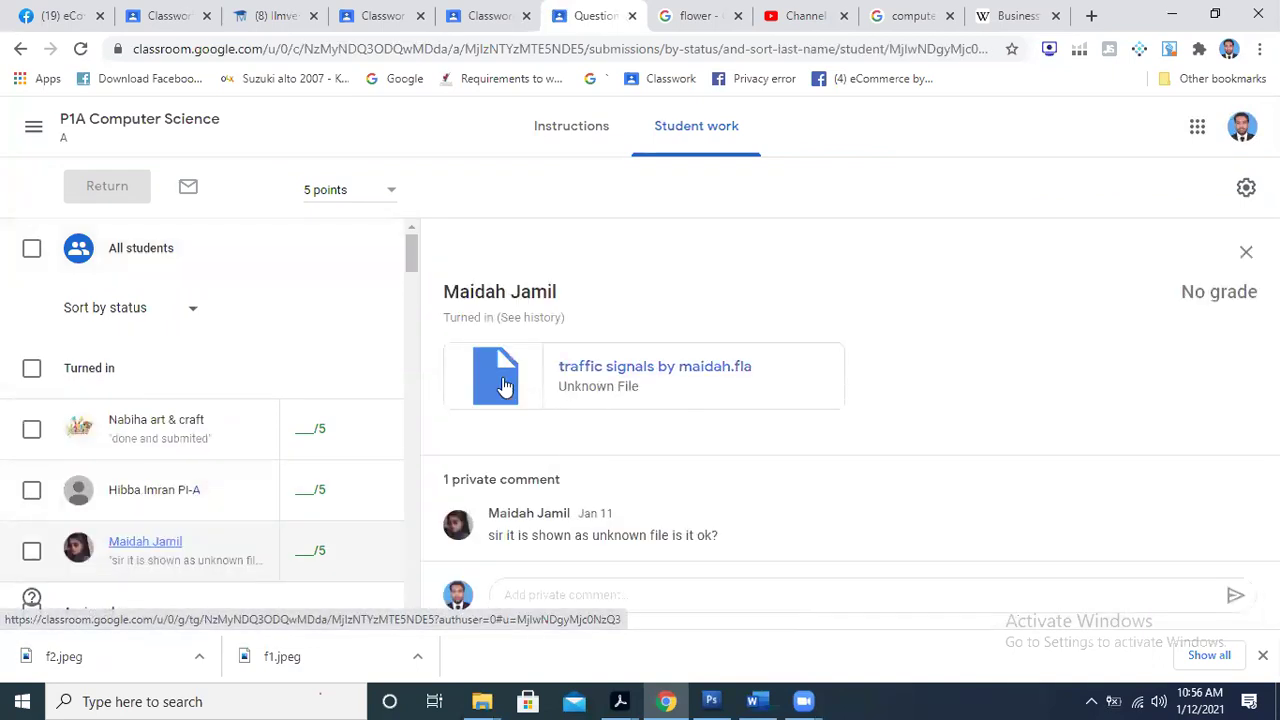
- Open the student's traffic signals .fla attachment, download it, and minimize the browser to reach the desktop
right_click(504, 362)
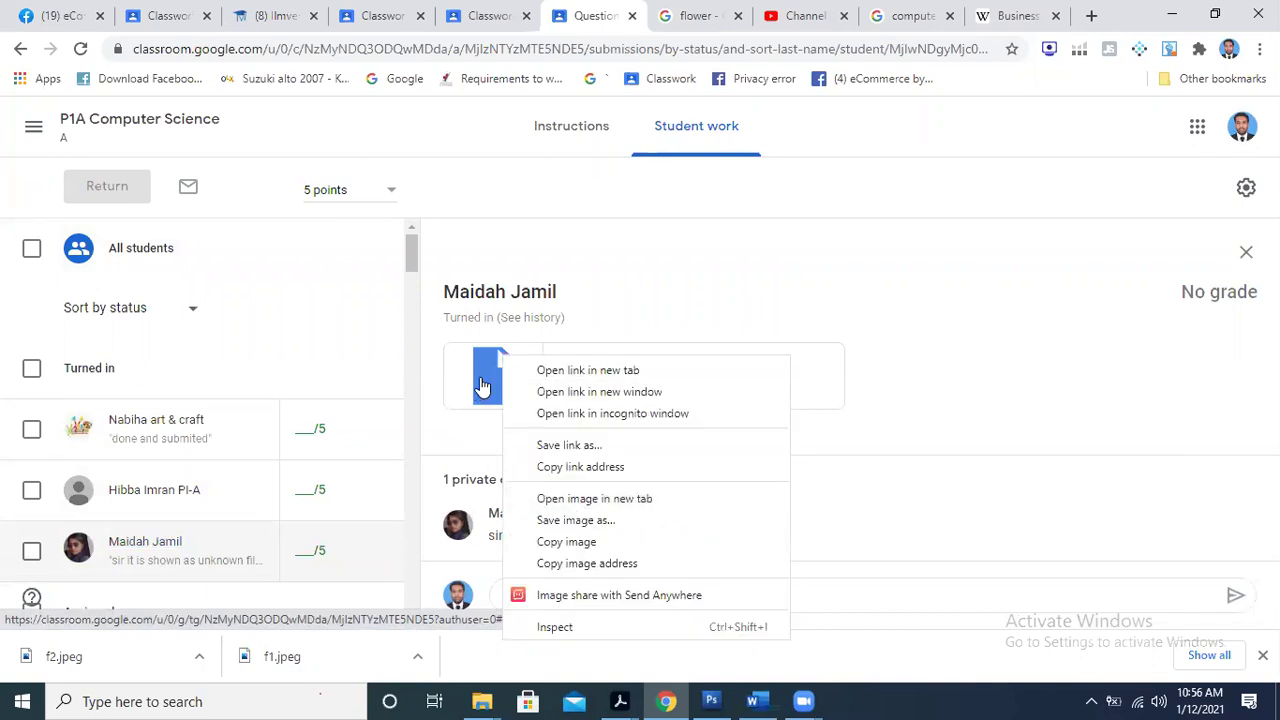
left_click(479, 390)
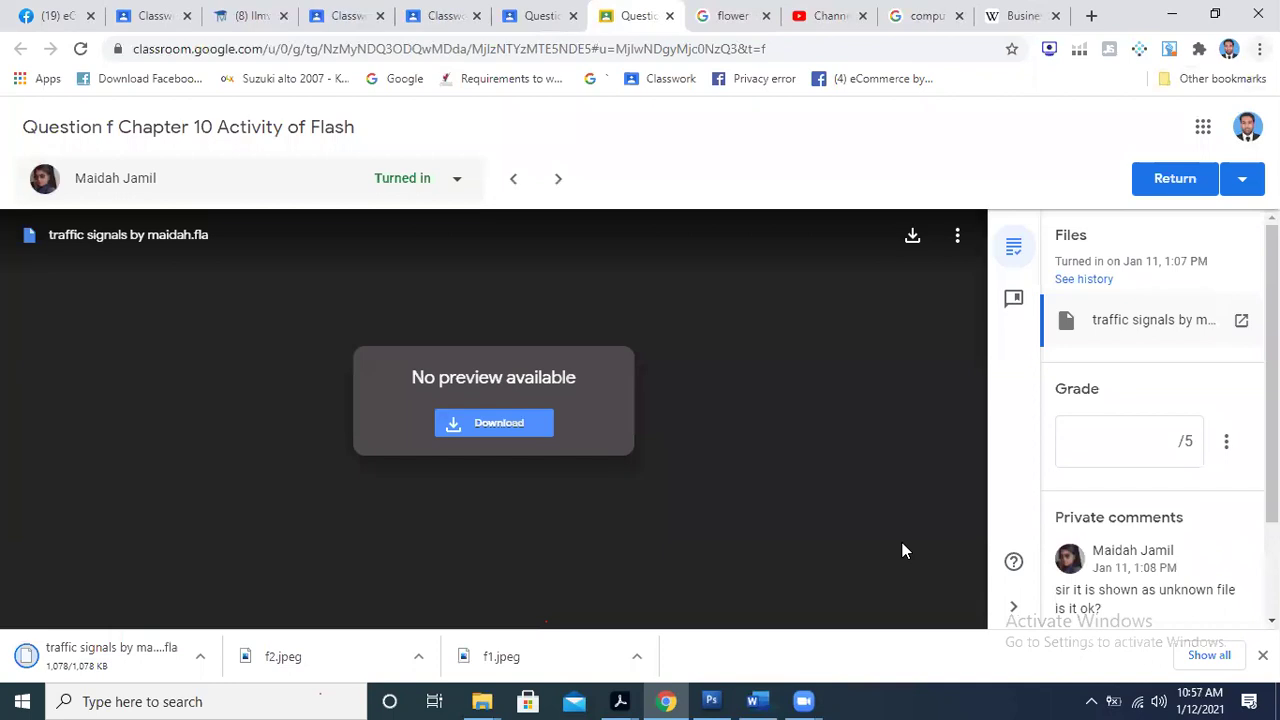
left_click(1166, 12)
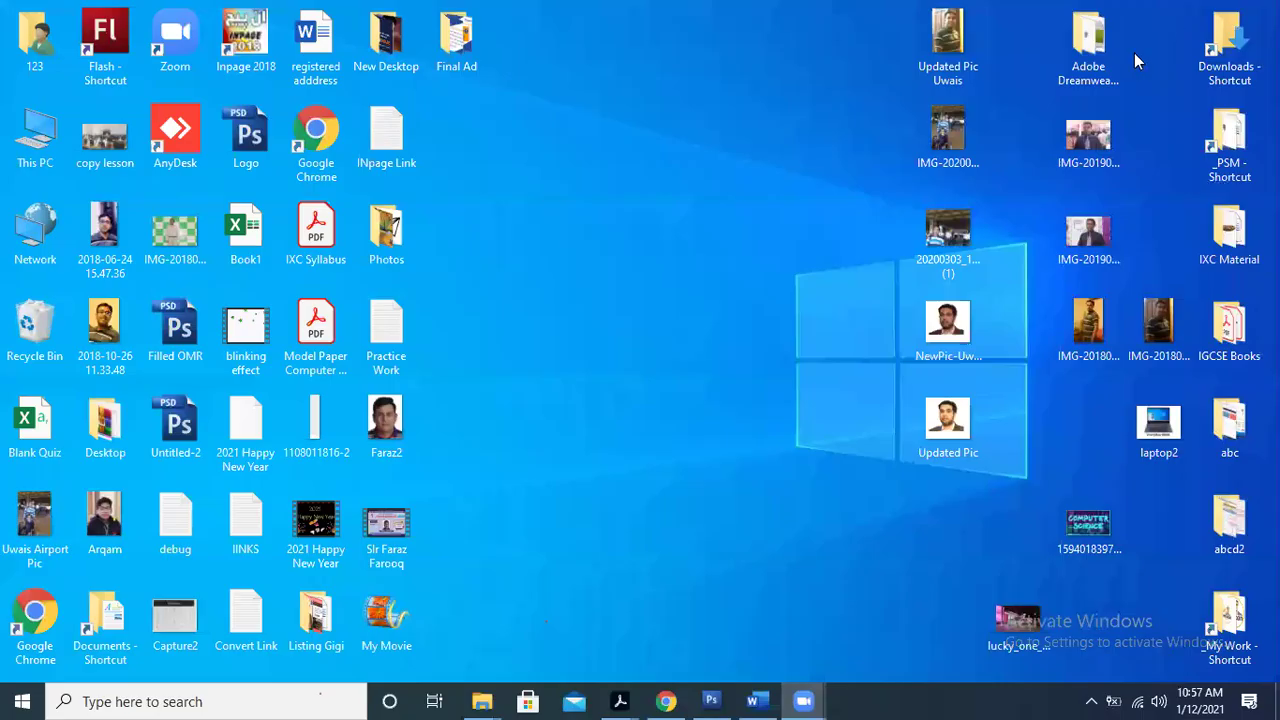
- Launch Flash CS3 and open the student's downloaded traffic signals .fla file from the Downloads folder
double_click(108, 52)
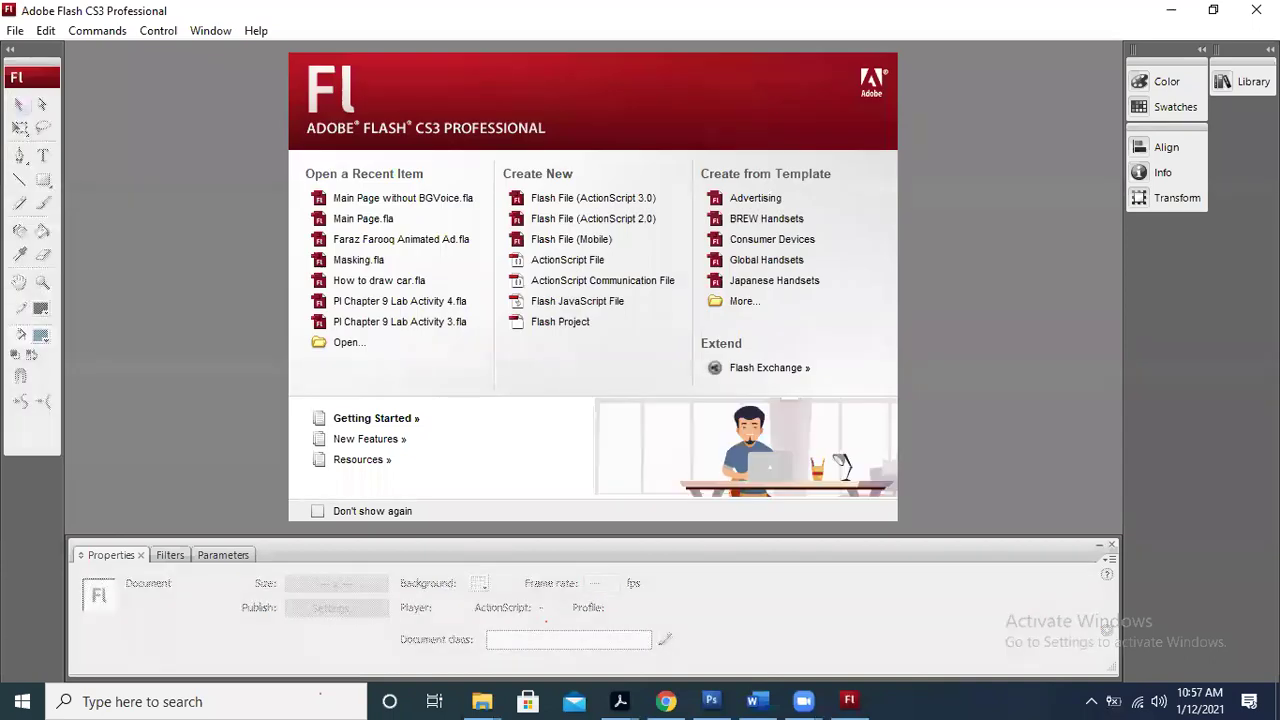
left_click(15, 30)
left_click(49, 73)
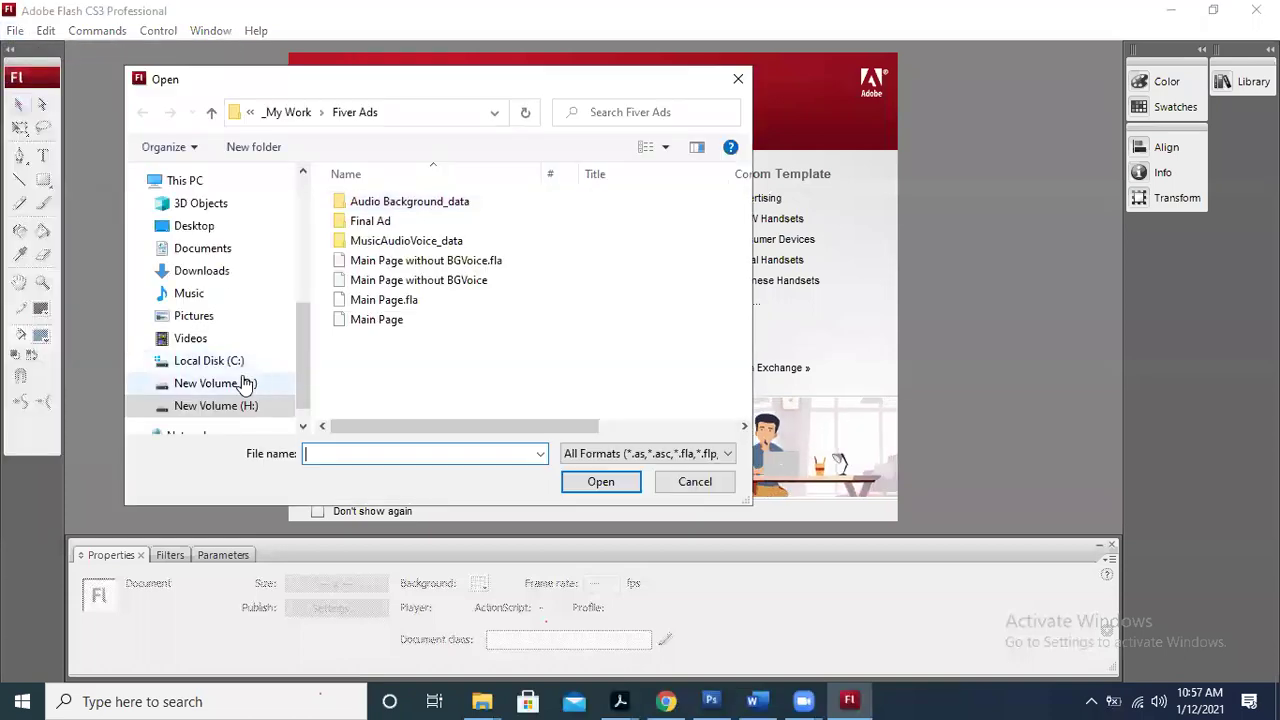
left_click(222, 268)
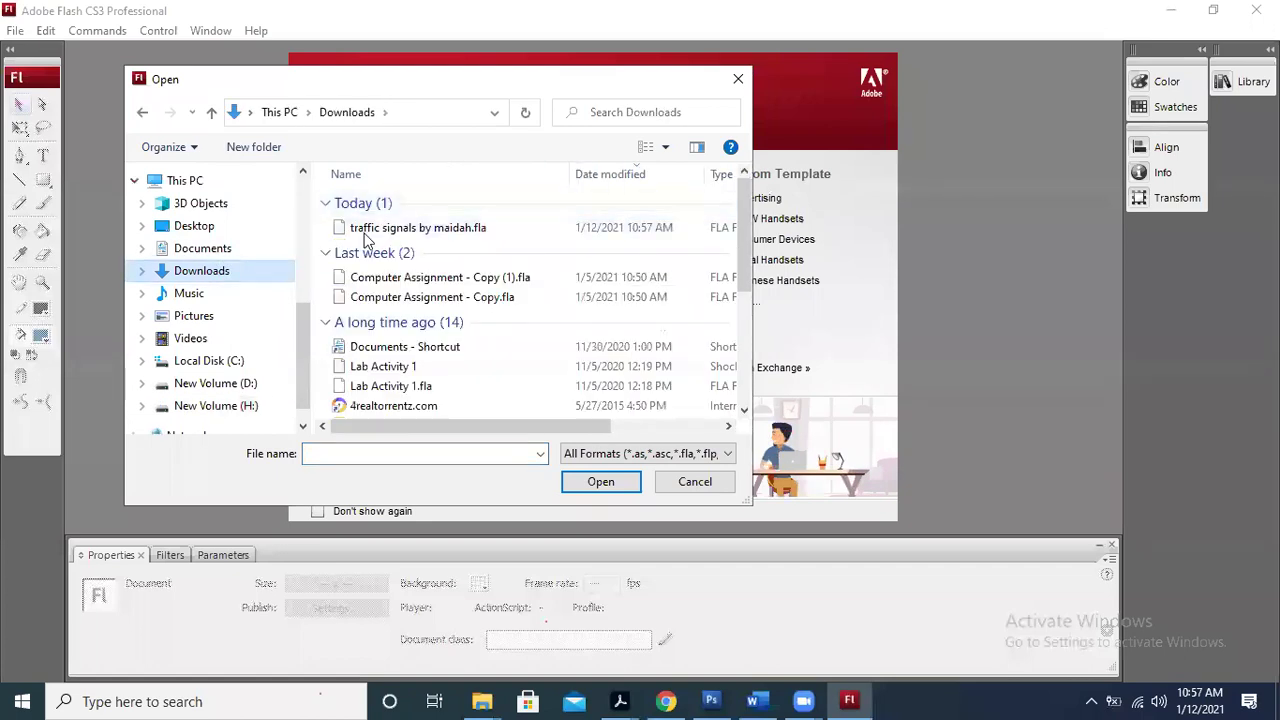
double_click(402, 224)
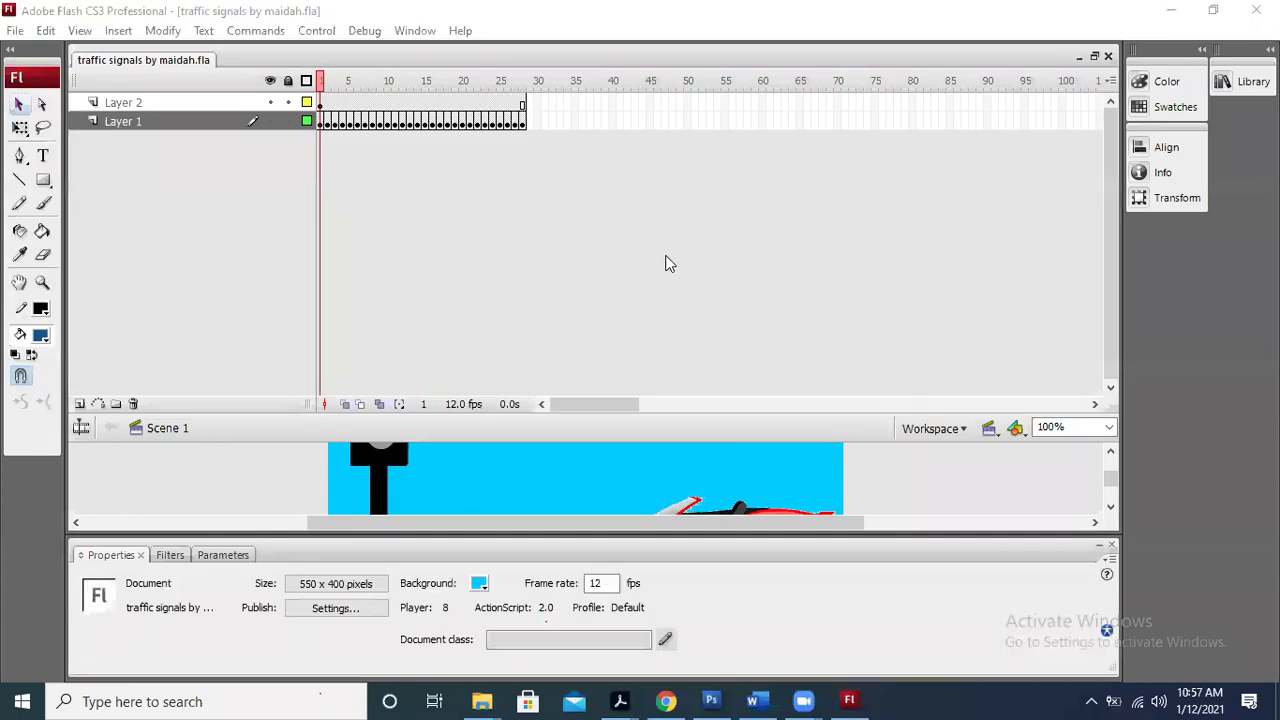
- Enlarge the stage area, fit the scene in the window, and play the traffic signal animation as a test movie
left_click_drag(862, 440, 856, 185)
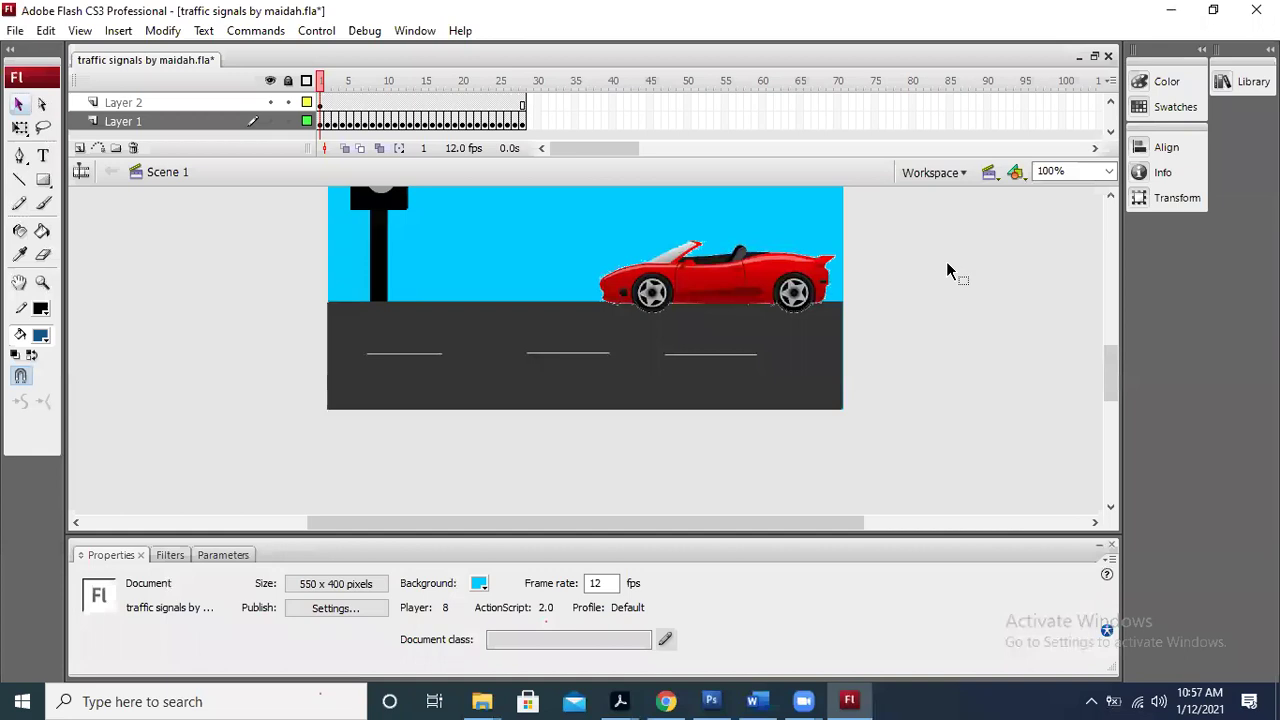
key("ctrl+2")
key("ctrl+Return")
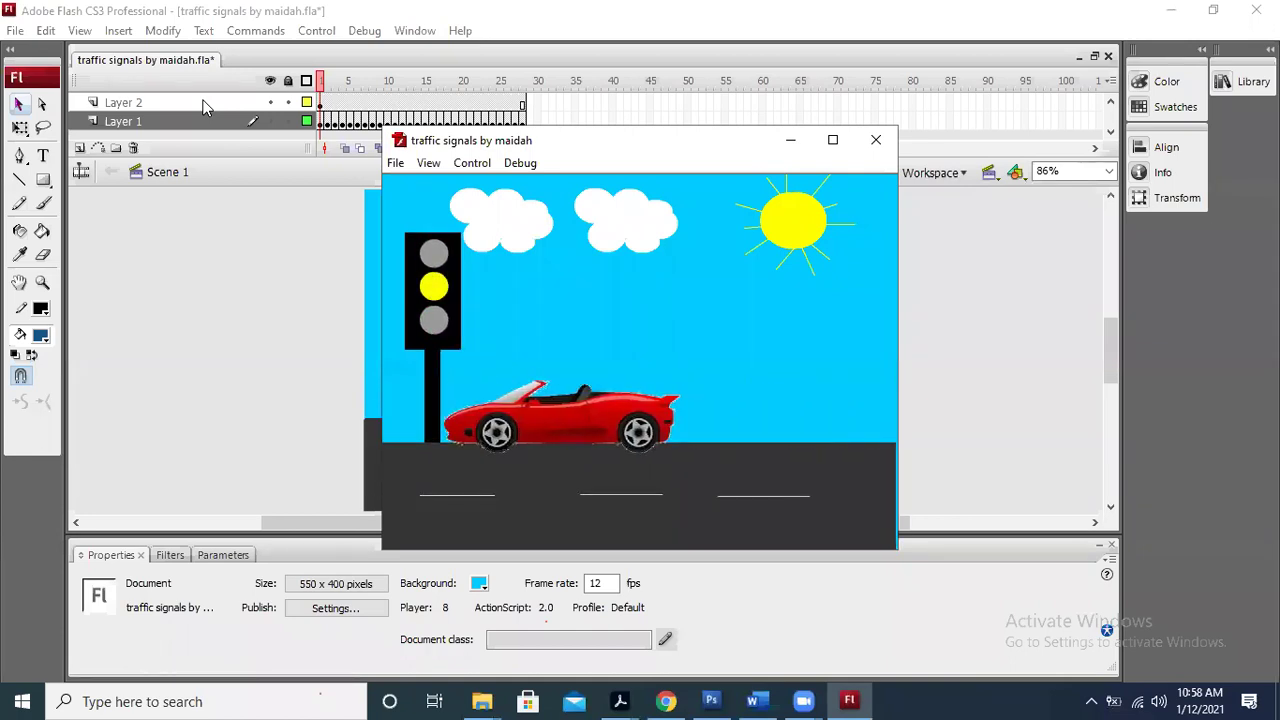
key("ctrl+w")
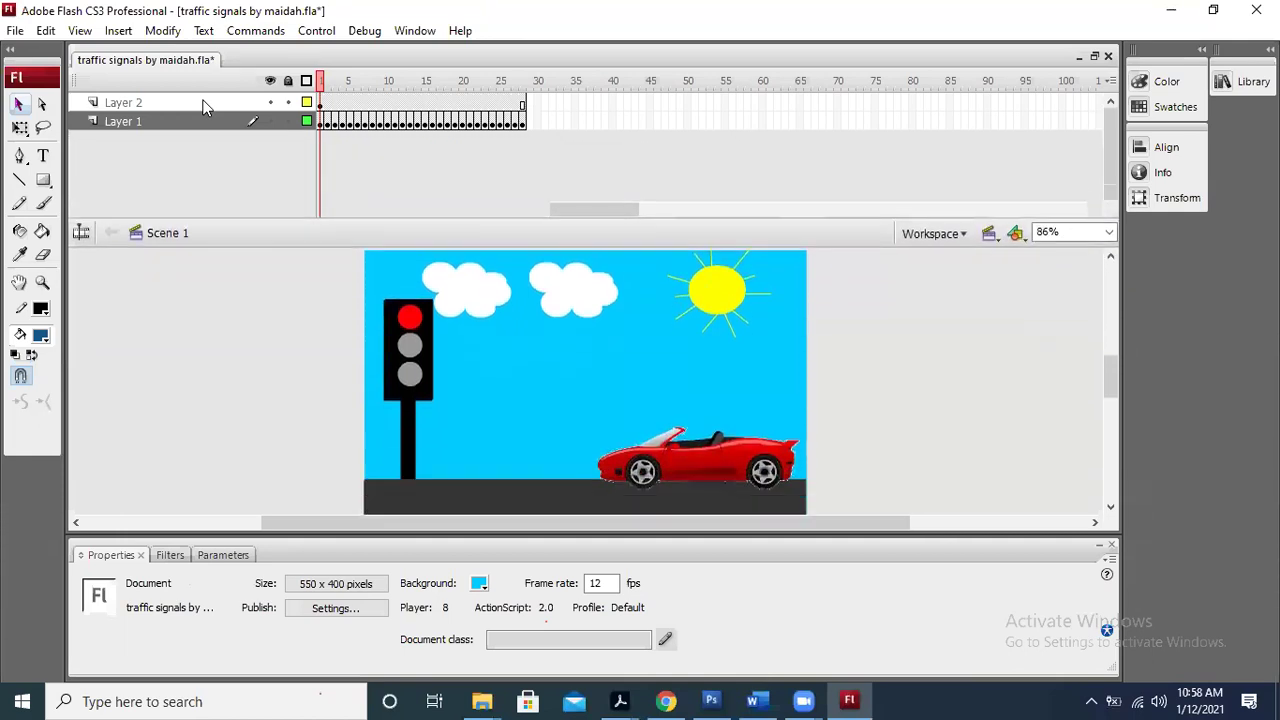
- Inspect Layer 2's contents and scrub through Layer 1's frames up to frame 28
left_click(203, 103)
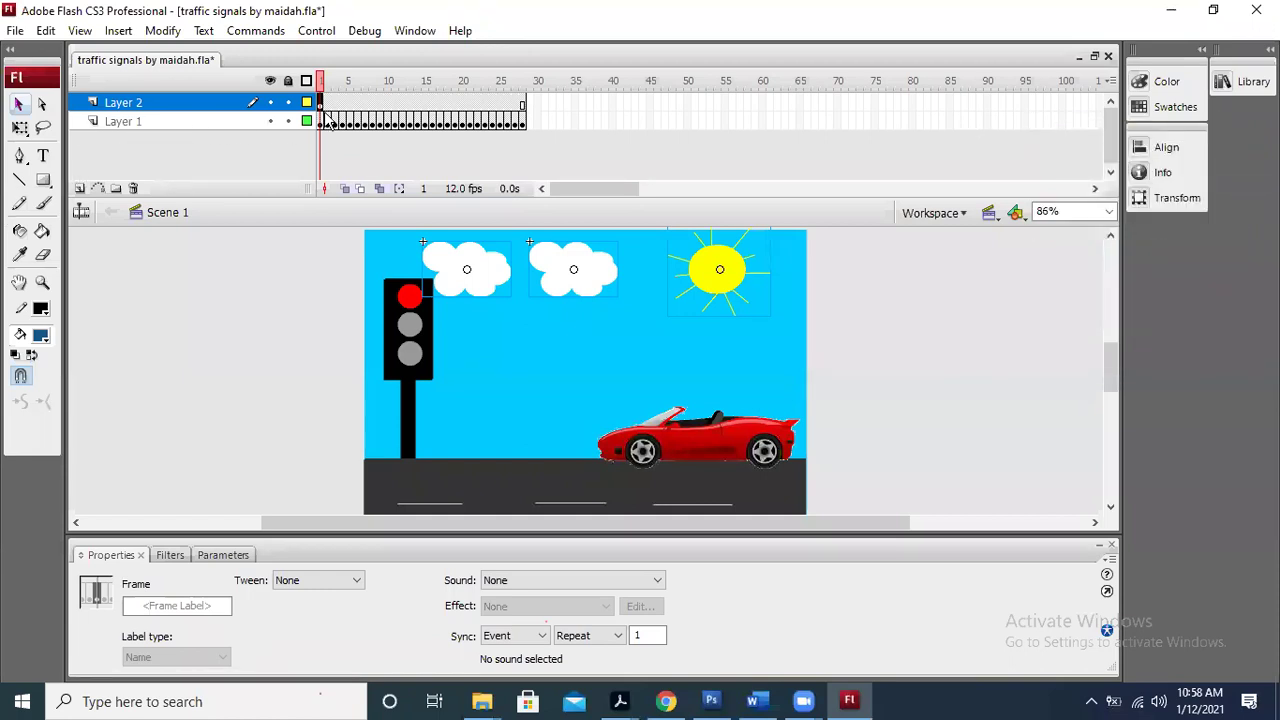
left_click(180, 121)
left_click_drag(331, 138, 528, 140)
left_click(822, 302)
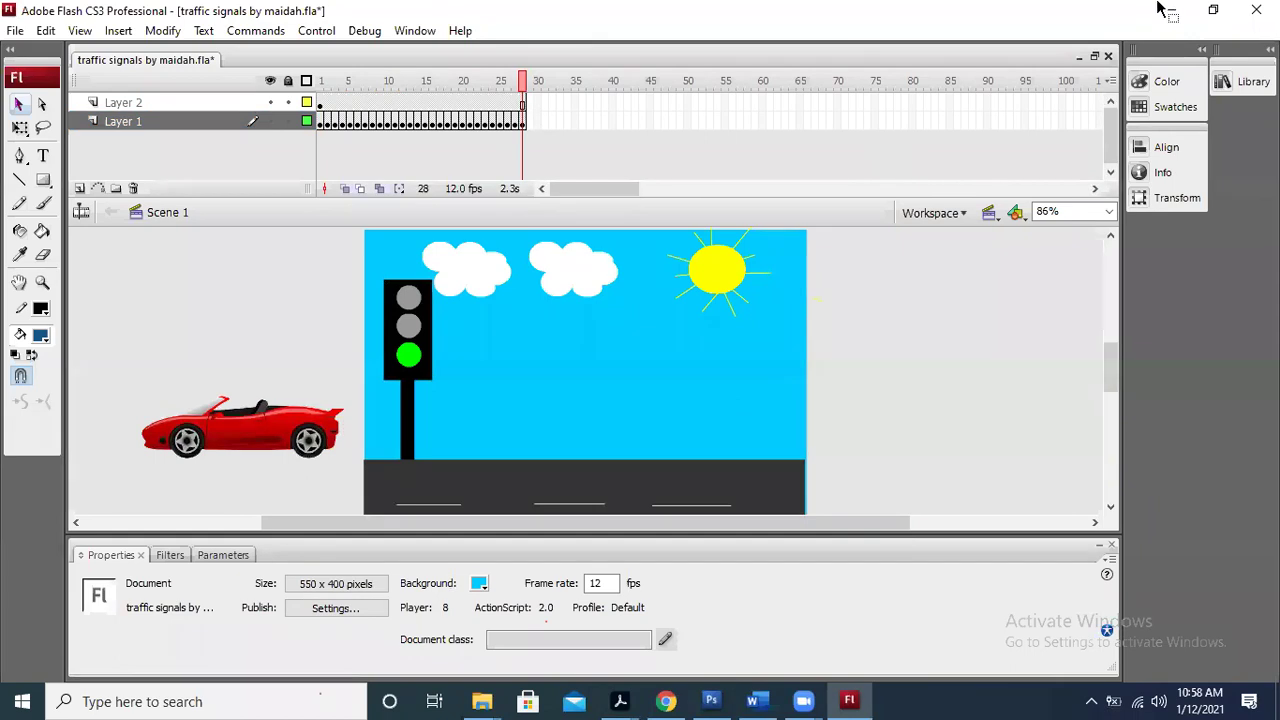
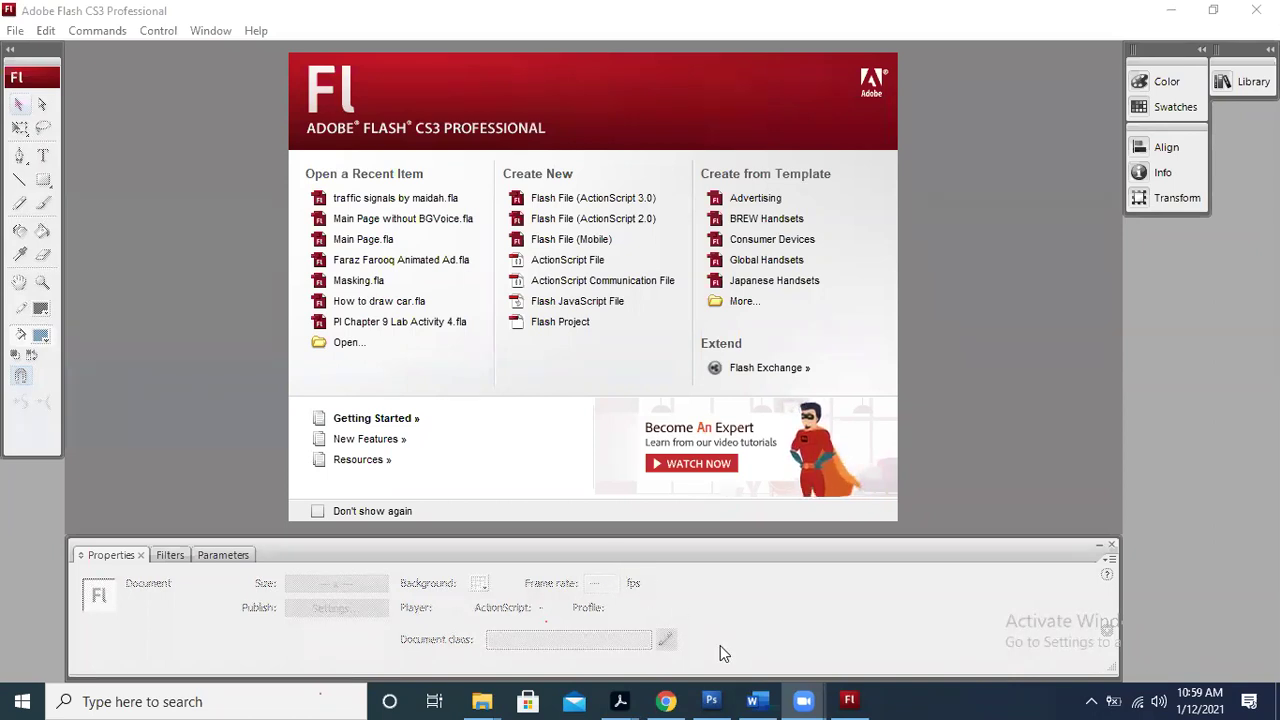
- Switch back to Chrome and close the student's Flash submission tab
mouse_move(714, 700)
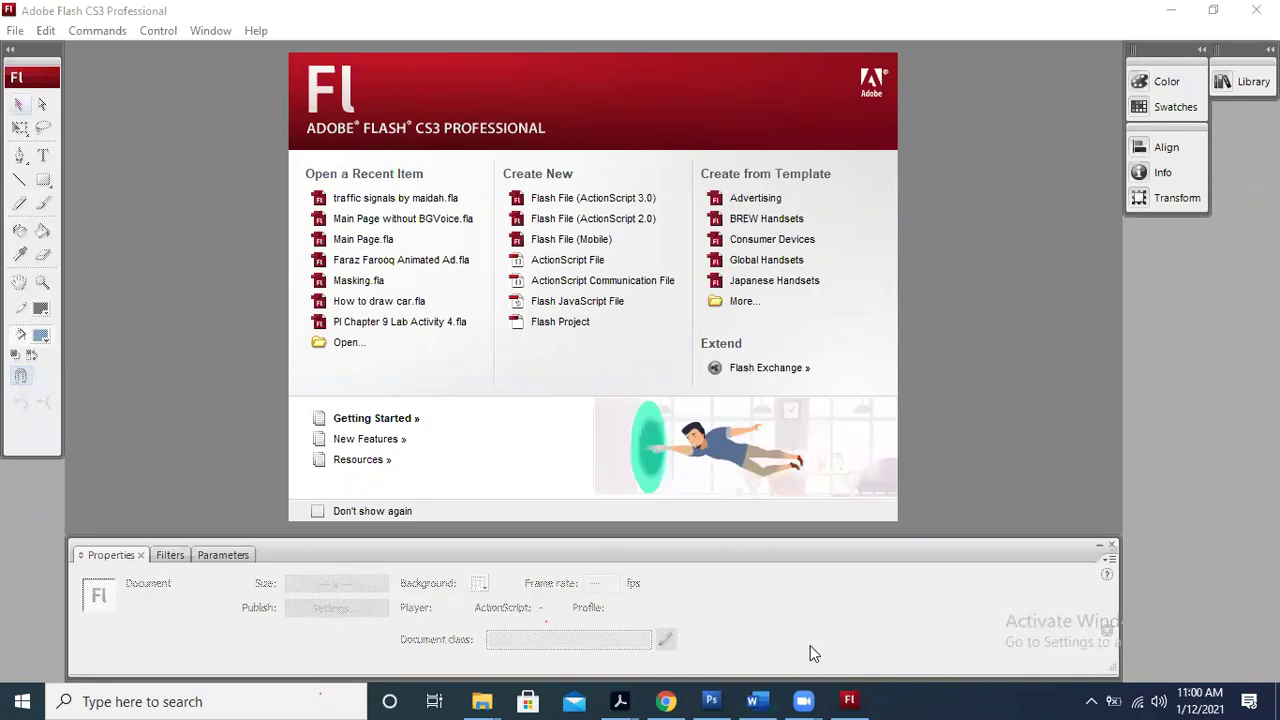
left_click(662, 700)
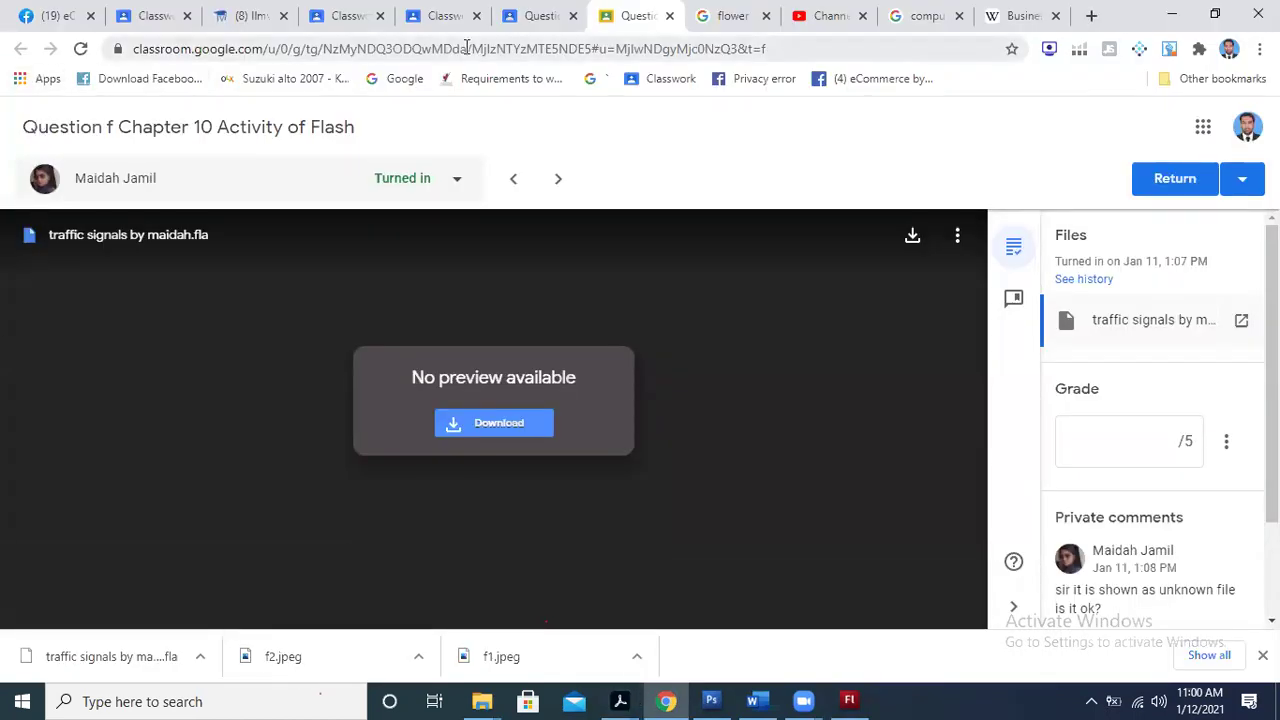
left_click(670, 15)
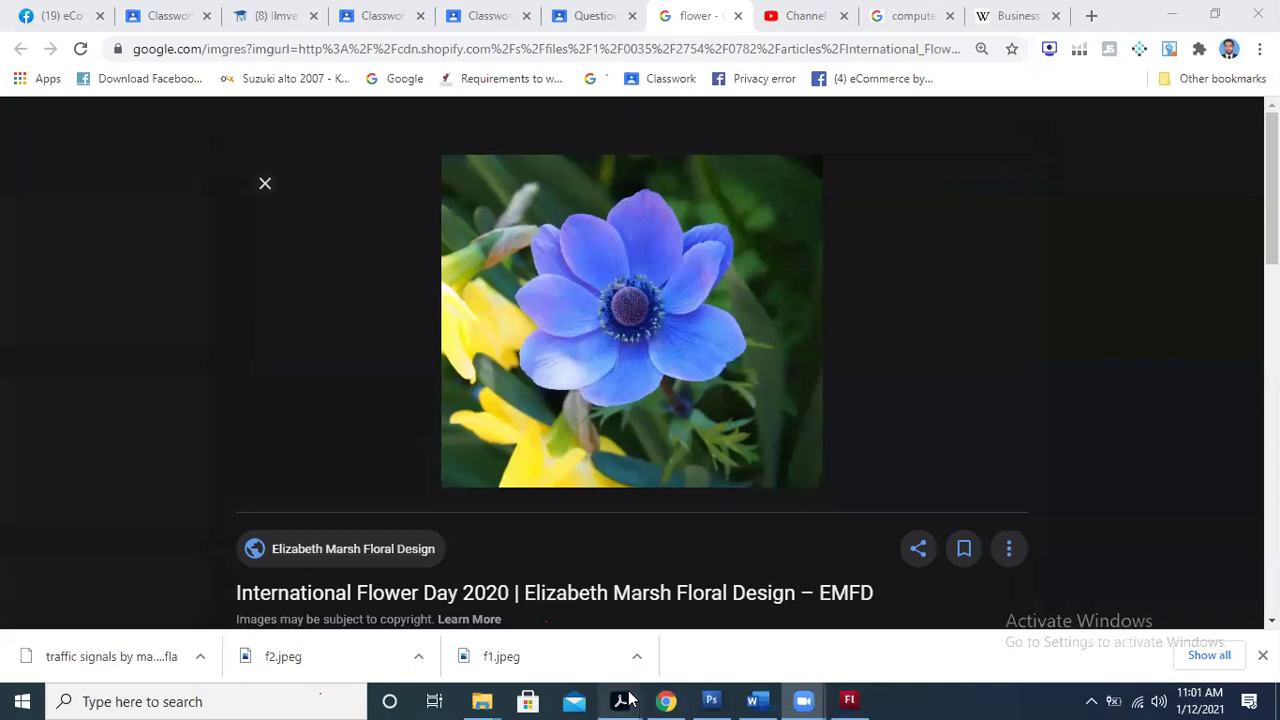
- Switch to Adobe Acrobat and close it together with all open PDF documents
key("alt+Tab")
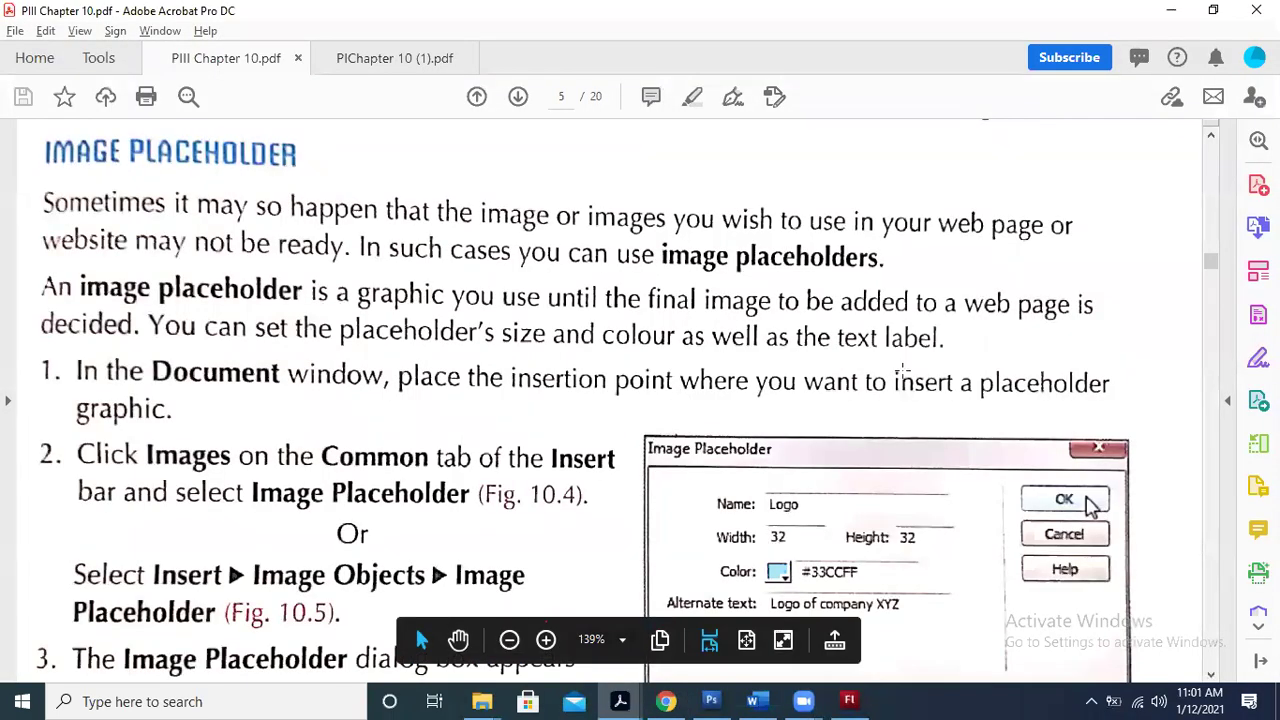
left_click(1256, 10)
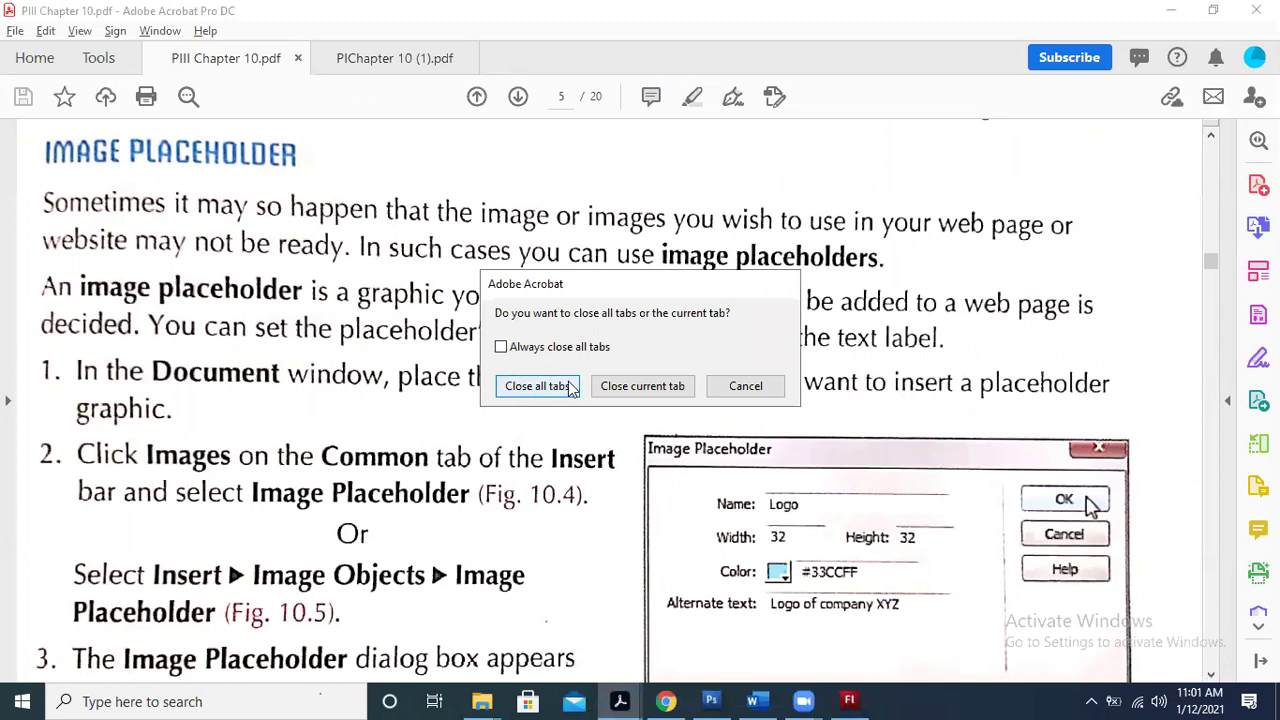
left_click(530, 394)
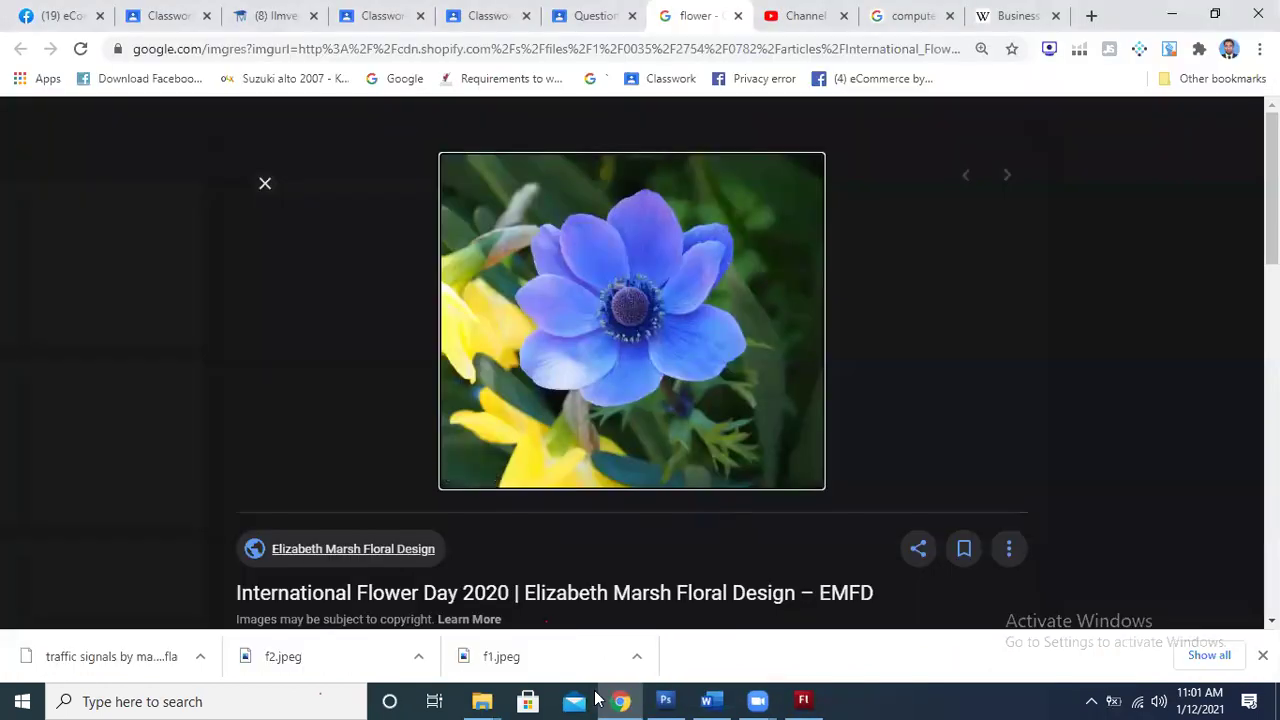
- Open PIChapter 10 (1) as a PDF from the Chapter 10 folder in File Explorer
mouse_move(484, 700)
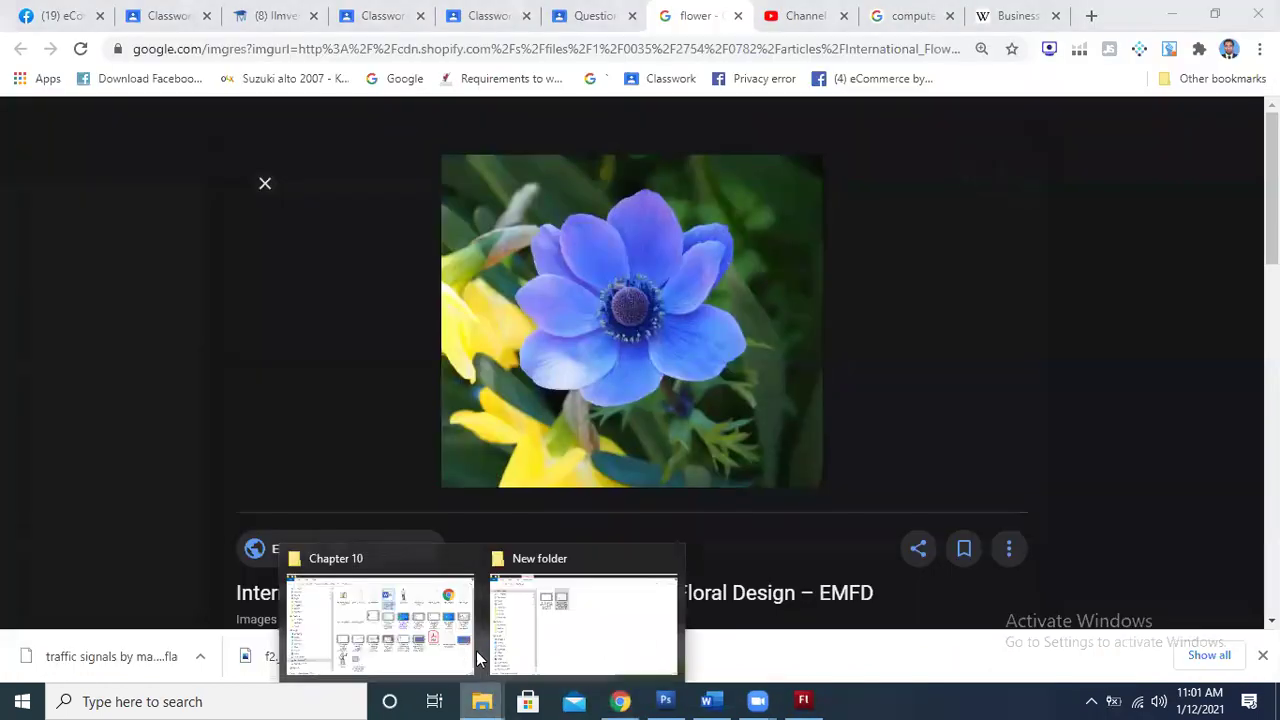
left_click(417, 640)
left_click(1085, 565)
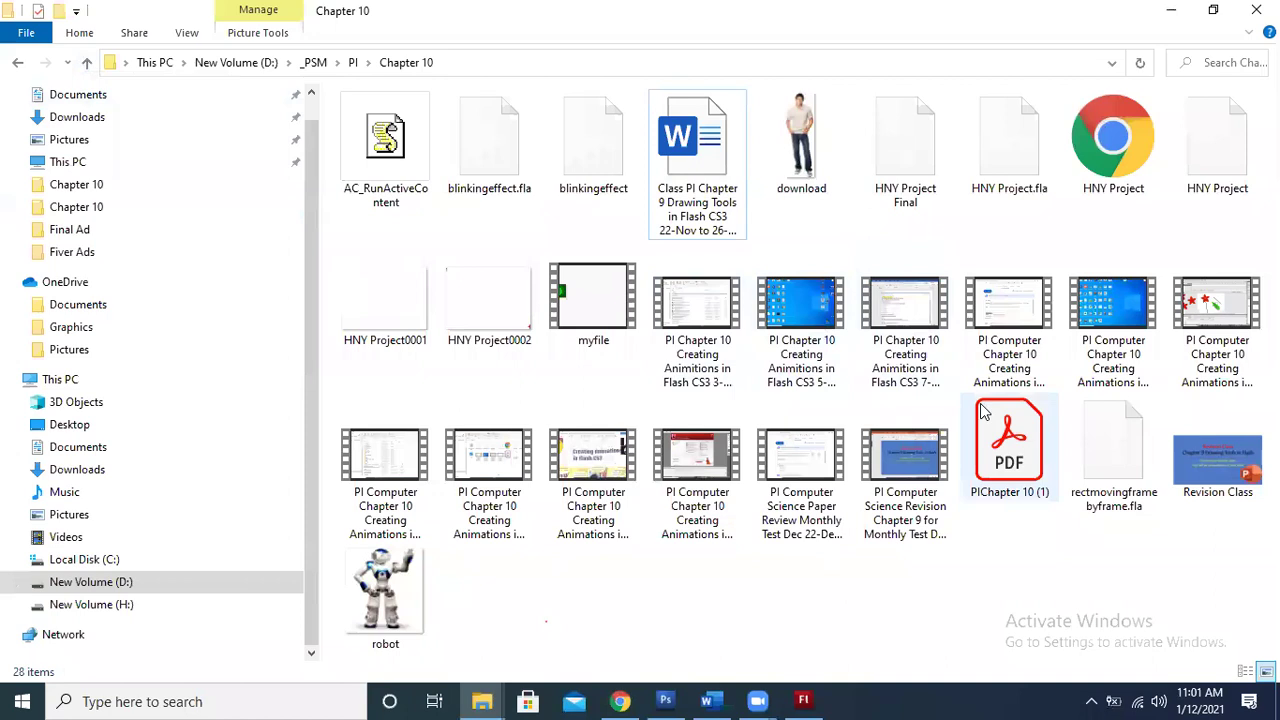
double_click(1008, 440)
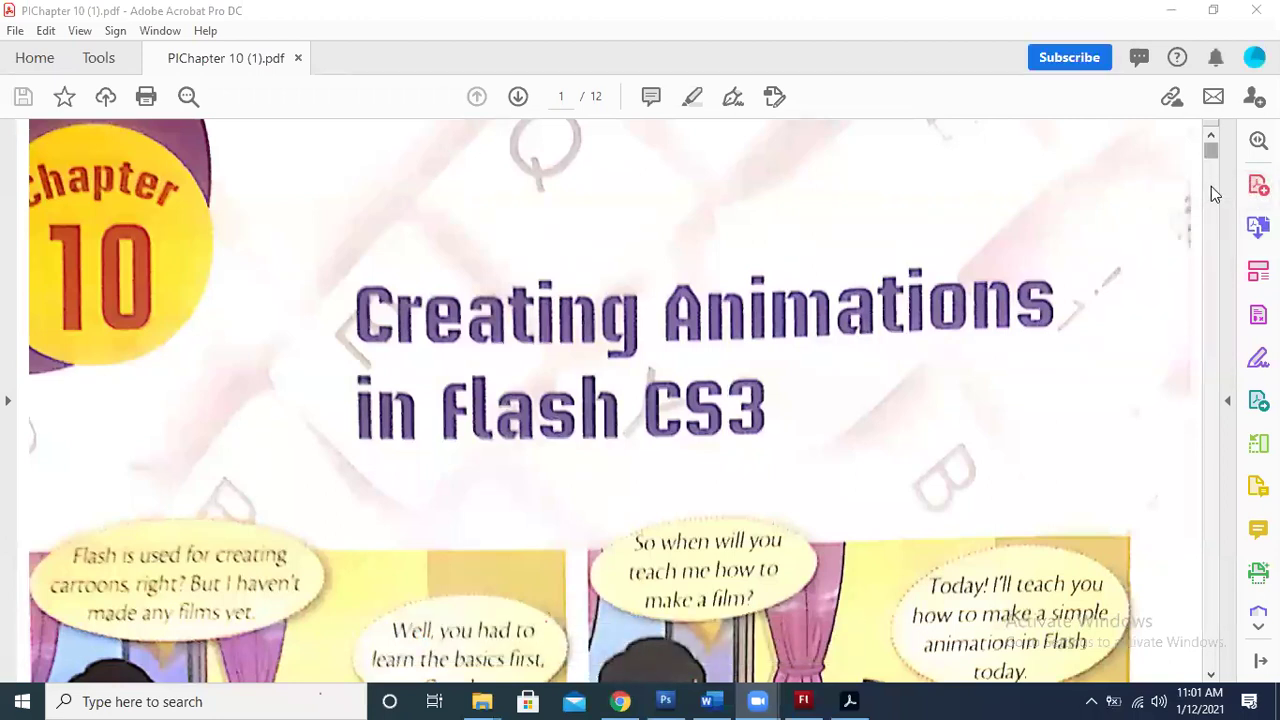
- Look through the end-of-chapter exercises and find the In the Lab section on page 12
scroll(1211, 186, "down", 15)
scroll(1248, 600, "down", 20)
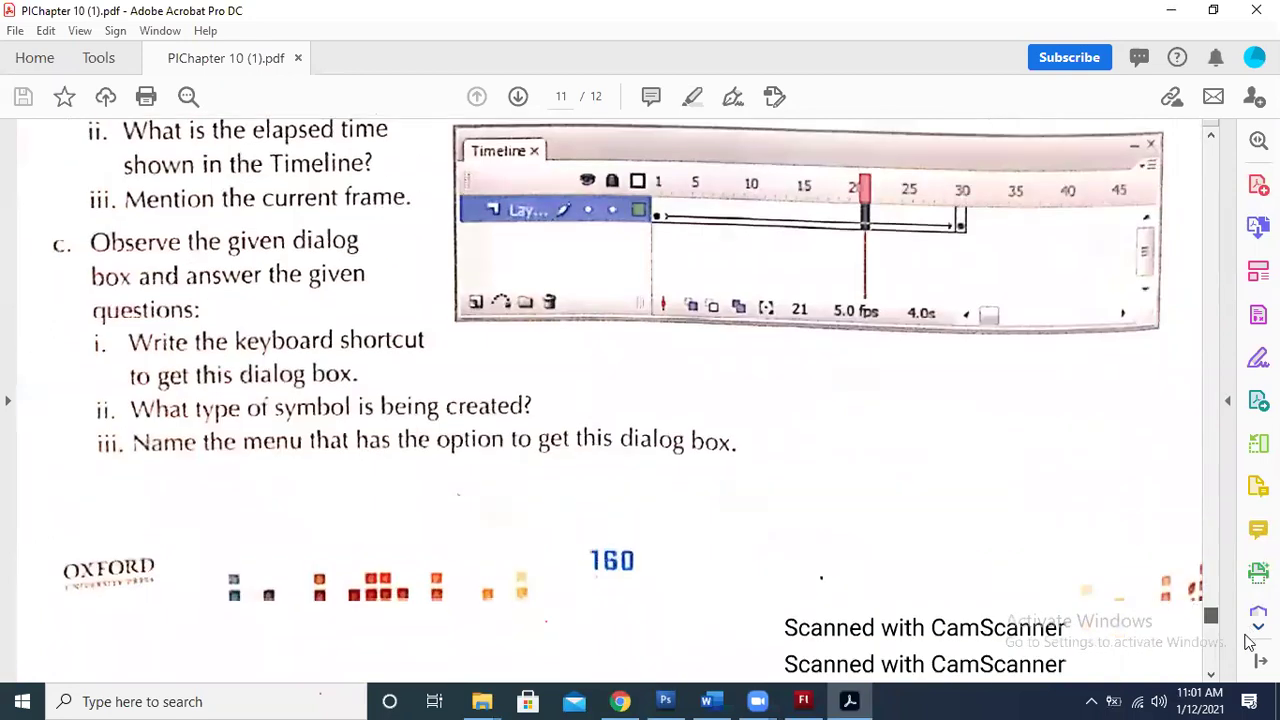
scroll(1248, 640, "down", 10)
scroll(1248, 640, "down", 5)
scroll(1248, 640, "up", 20)
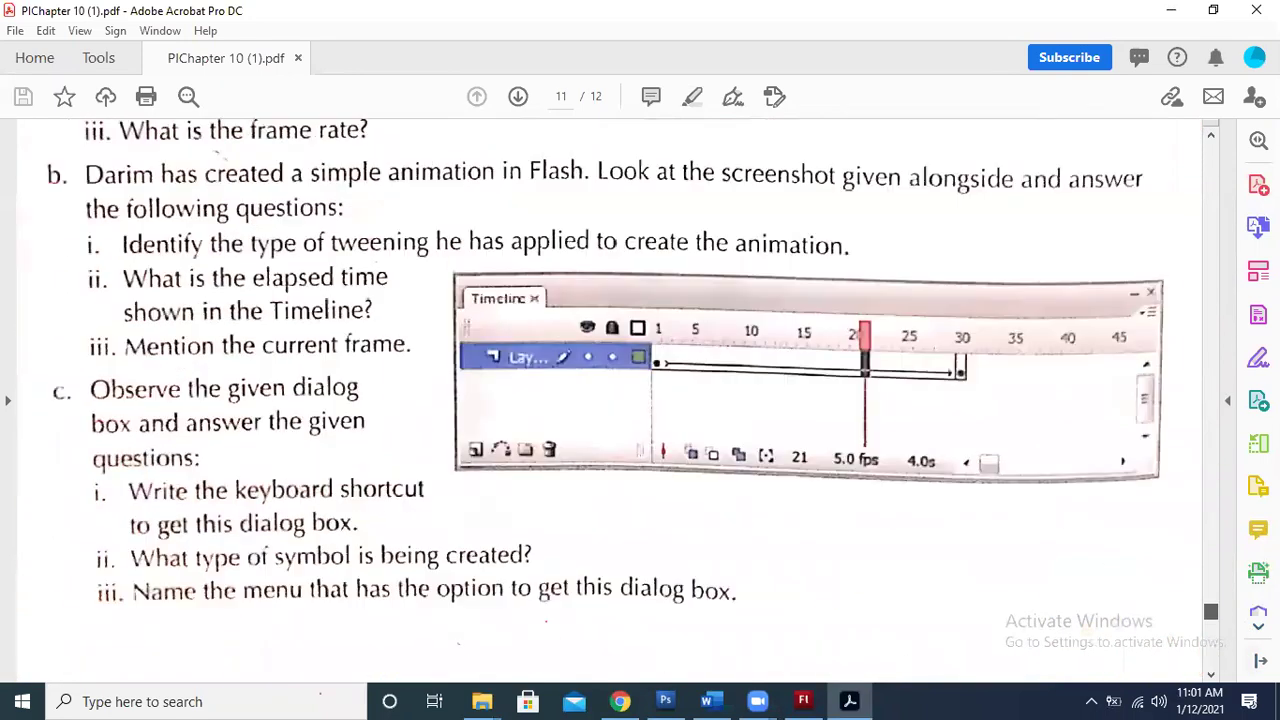
scroll(1250, 570, "up", 10)
scroll(1232, 683, "down", 1)
scroll(1232, 683, "down", 12)
scroll(1232, 683, "down", 10)
scroll(1232, 683, "down", 10)
scroll(1232, 683, "down", 8)
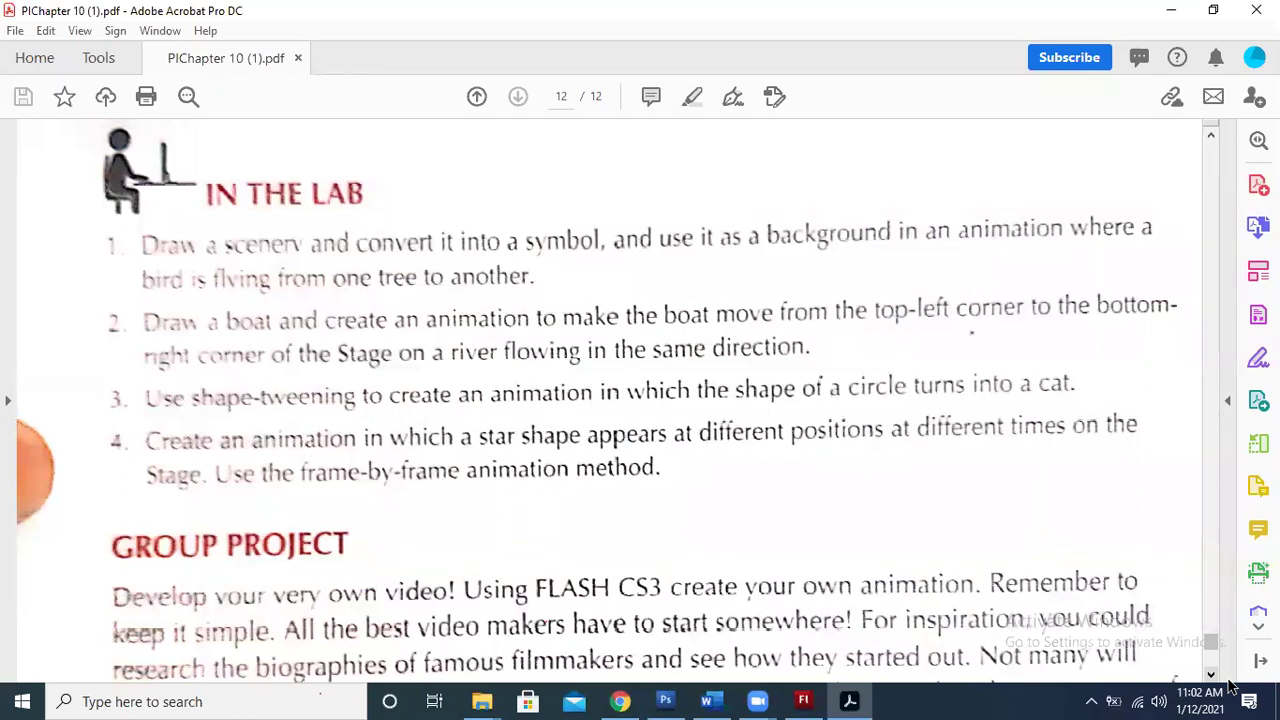
- Read the first In the Lab exercise, marking the phrase "Draw a scenery and convert it into a symbol"
mouse_move(140, 228)
left_mouse_down()
mouse_move(148, 242)
mouse_move(352, 250)
mouse_move(350, 262)
mouse_move(311, 260)
left_mouse_up()
key("ctrl+a")
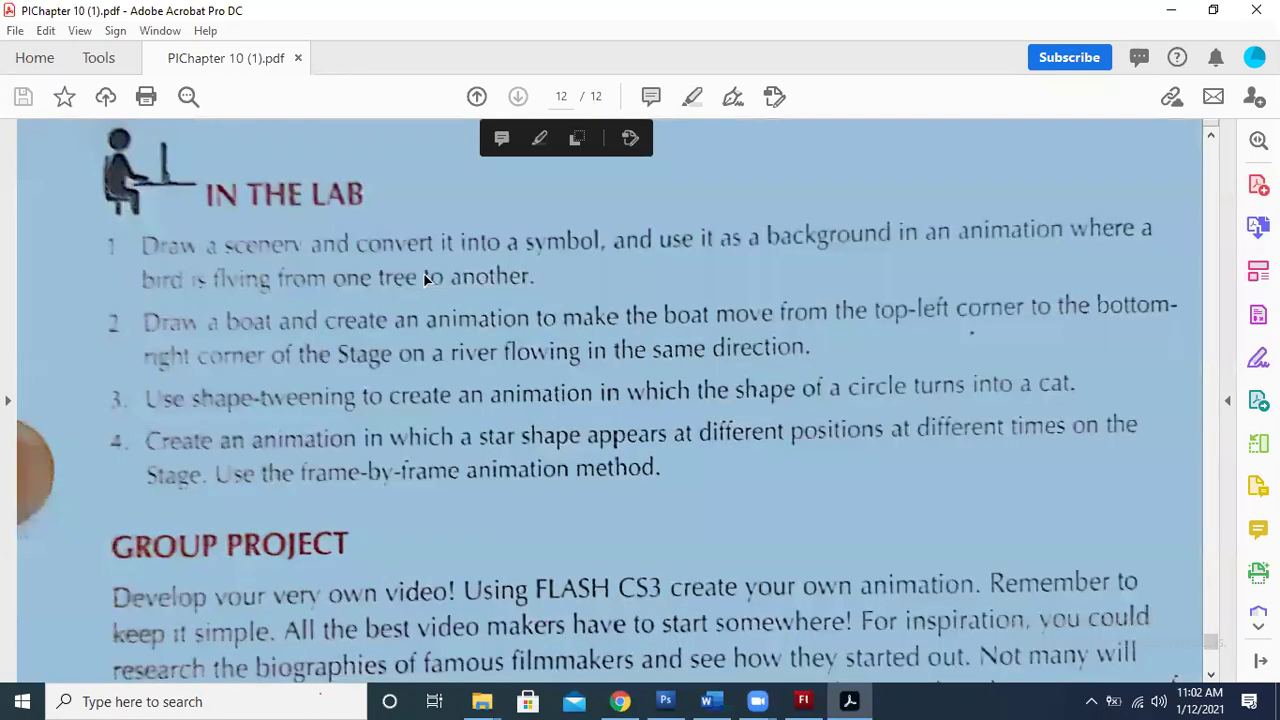
left_click(425, 279)
left_click_drag(356, 242, 597, 252)
key("ctrl+a")
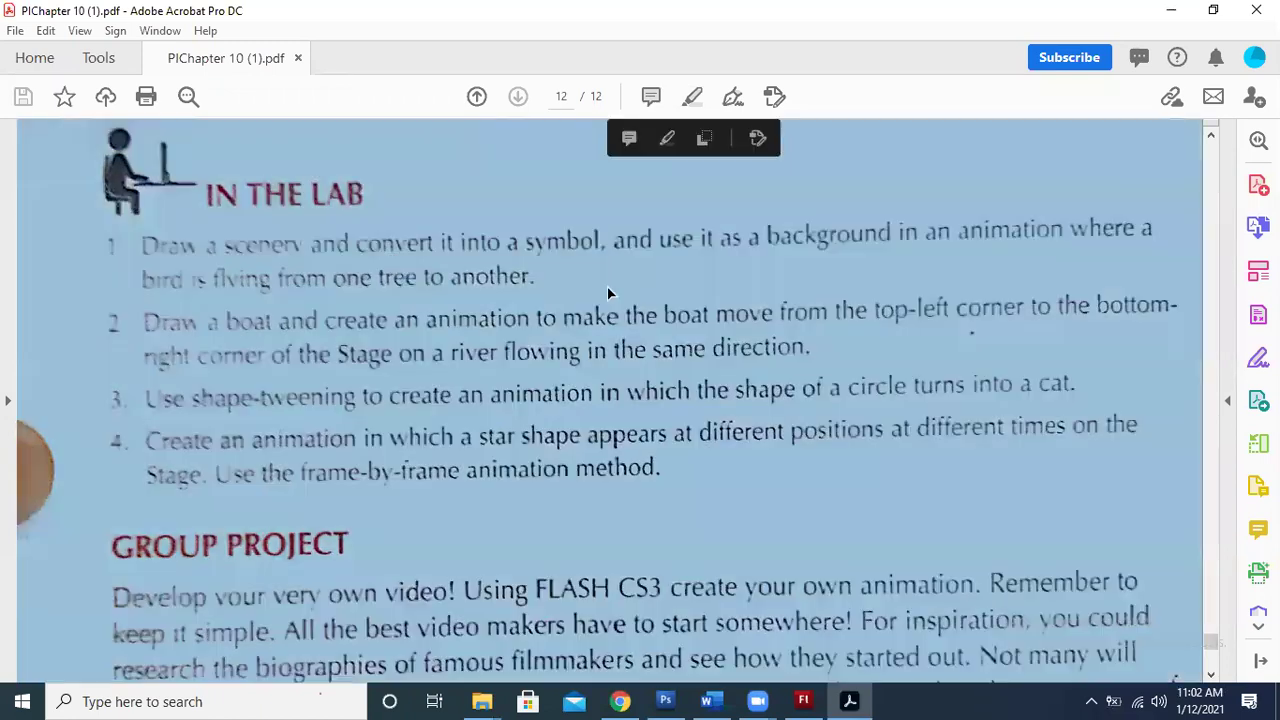
left_click(489, 271)
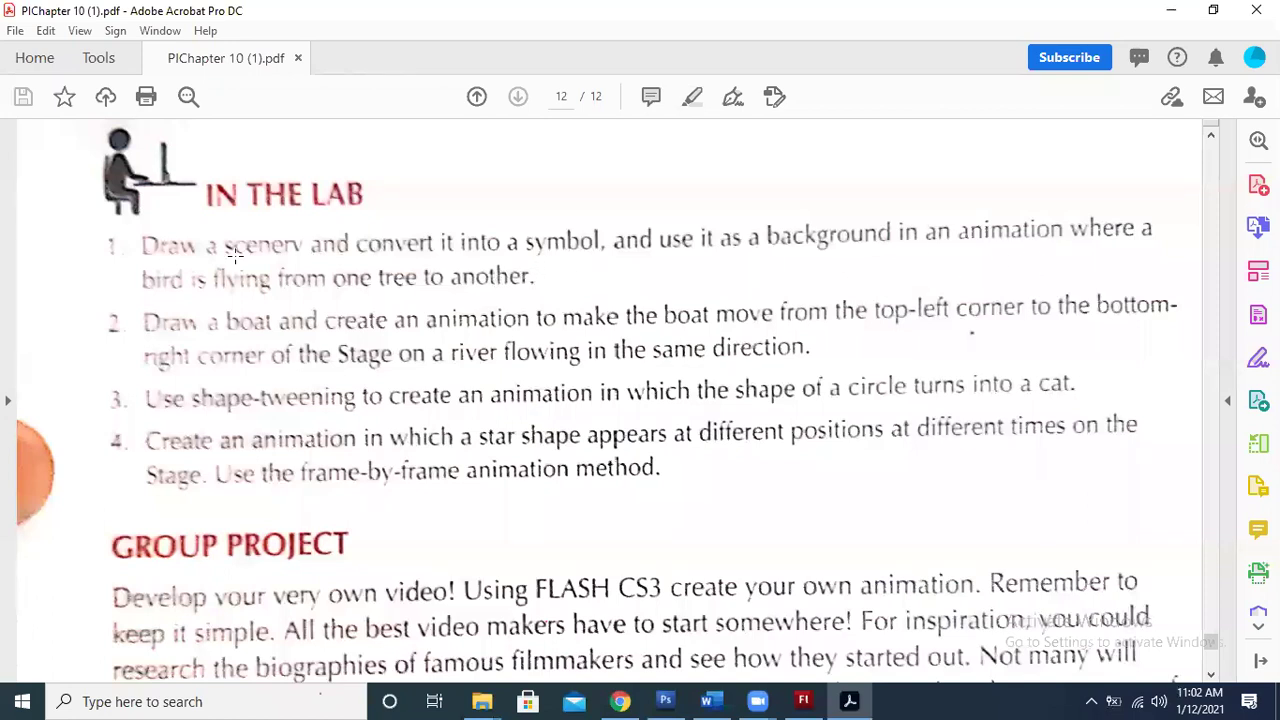
mouse_move(142, 240)
left_mouse_down()
mouse_move(723, 245)
mouse_move(749, 257)
left_mouse_up()
left_click(631, 278)
mouse_move(140, 243)
left_mouse_down()
mouse_move(535, 278)
mouse_move(740, 236)
mouse_move(605, 241)
left_mouse_up()
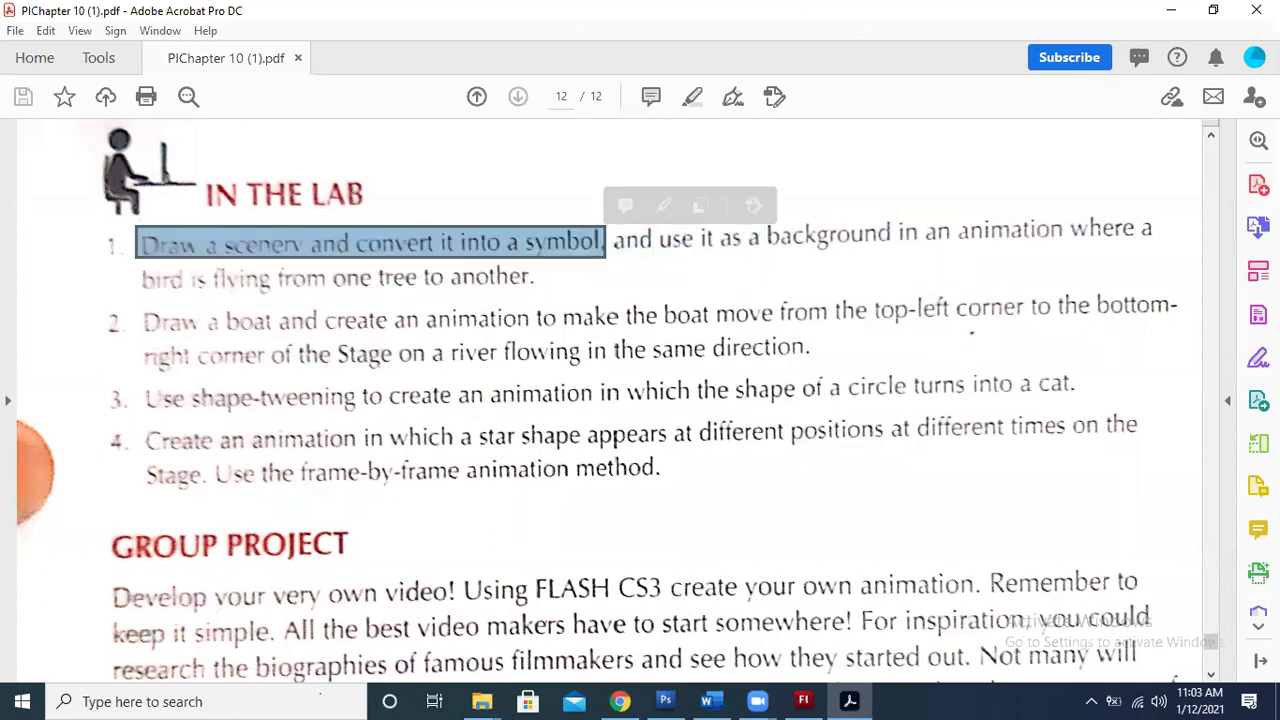
key("ctrl+a")
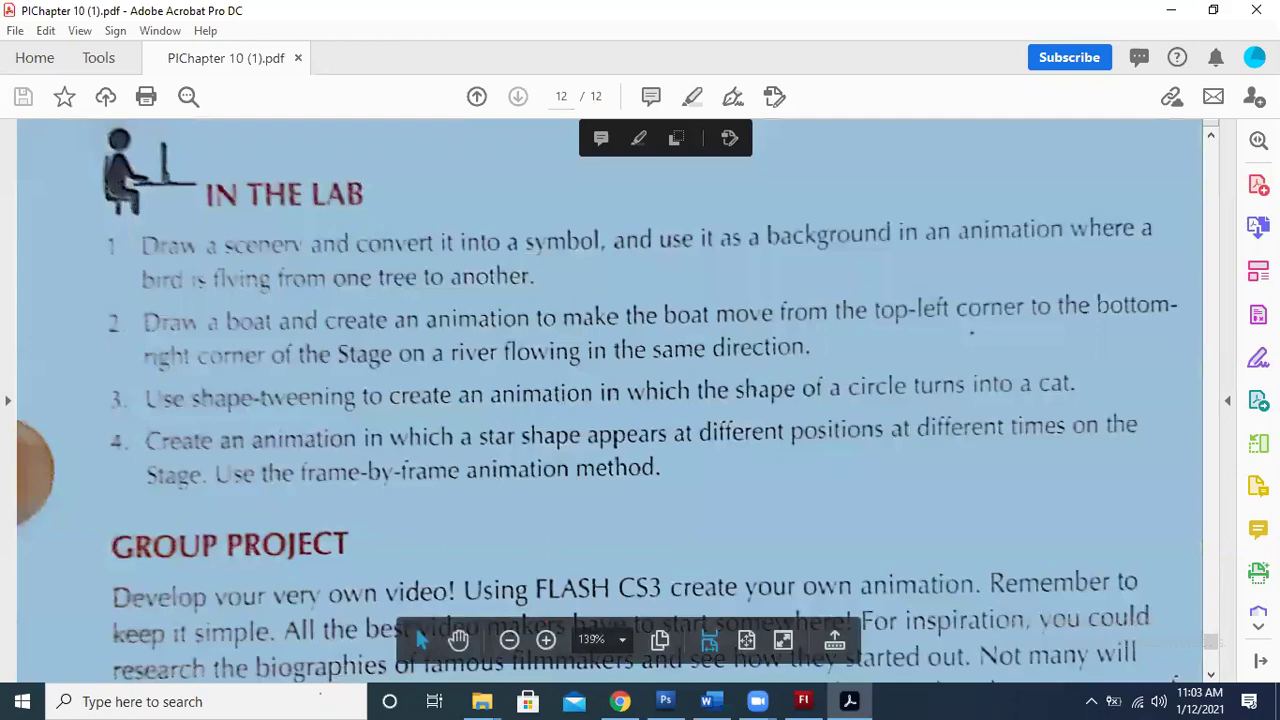
- Switch to Chrome, search Google for "scenery drawing" in the flower picture's tab, and look through the image results
key("alt+Tab")
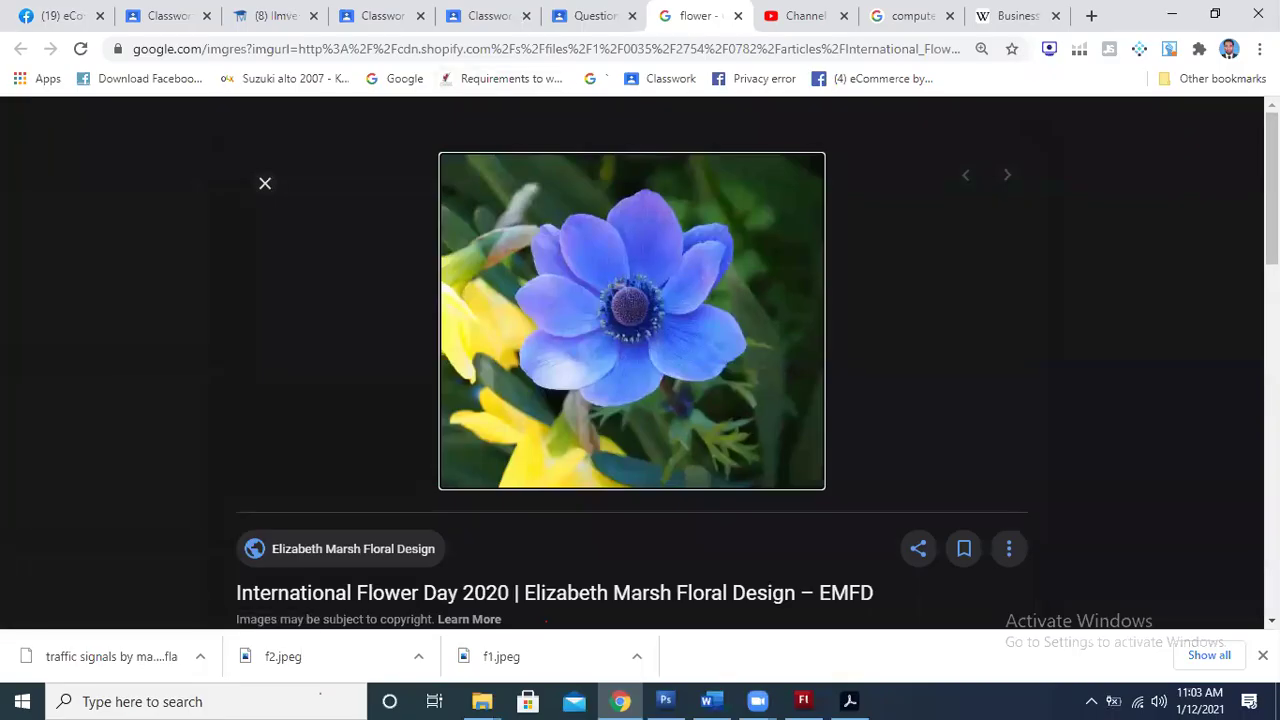
key("ctrl+l")
type("g")
key("Return")
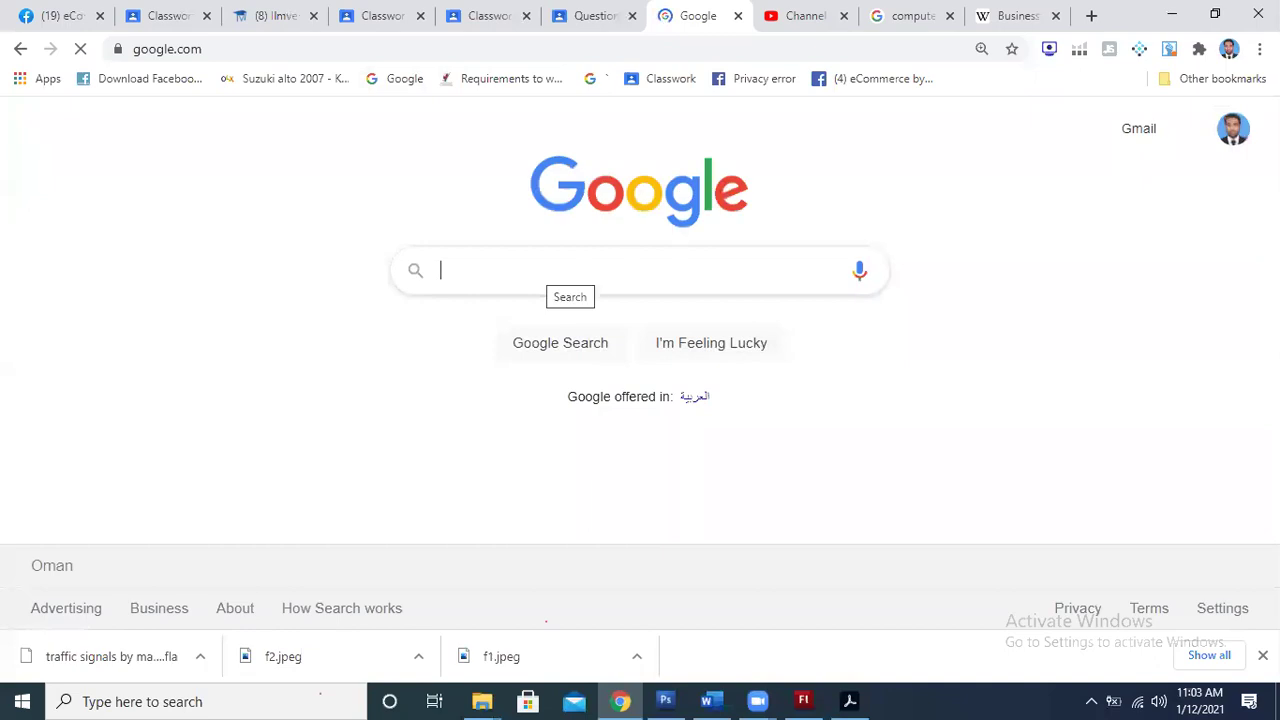
type("scenery")
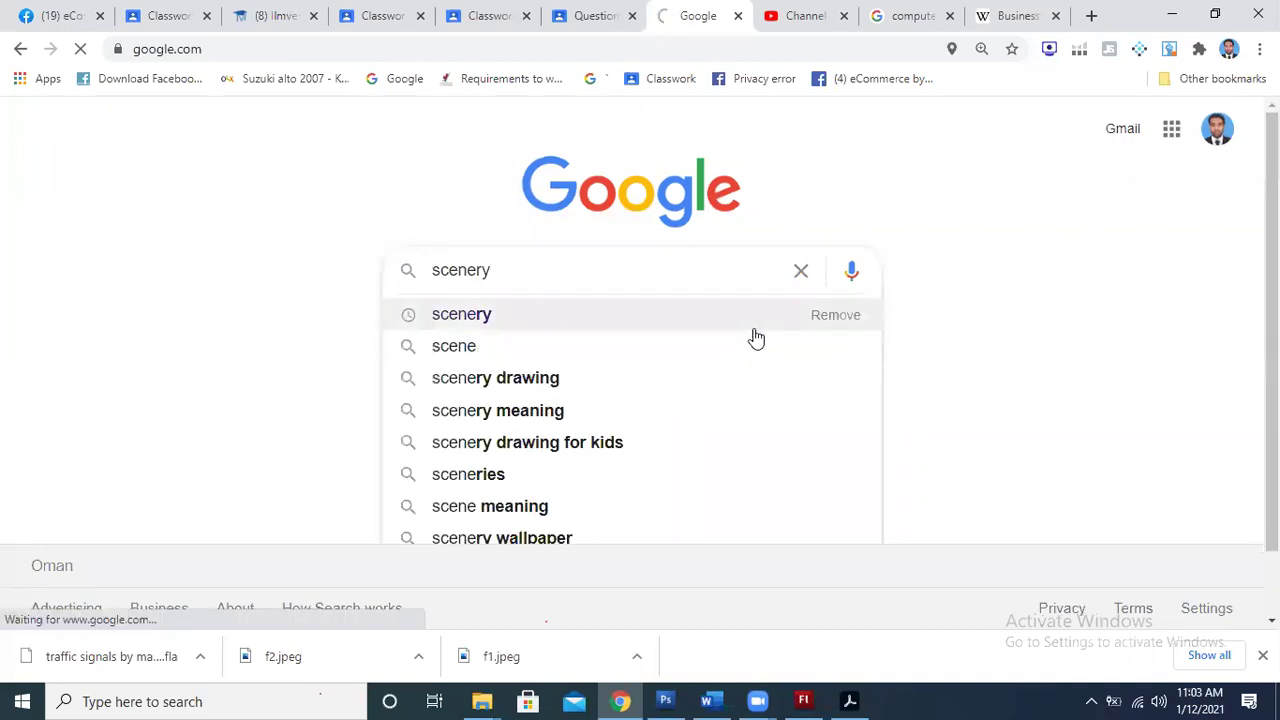
left_click(753, 337)
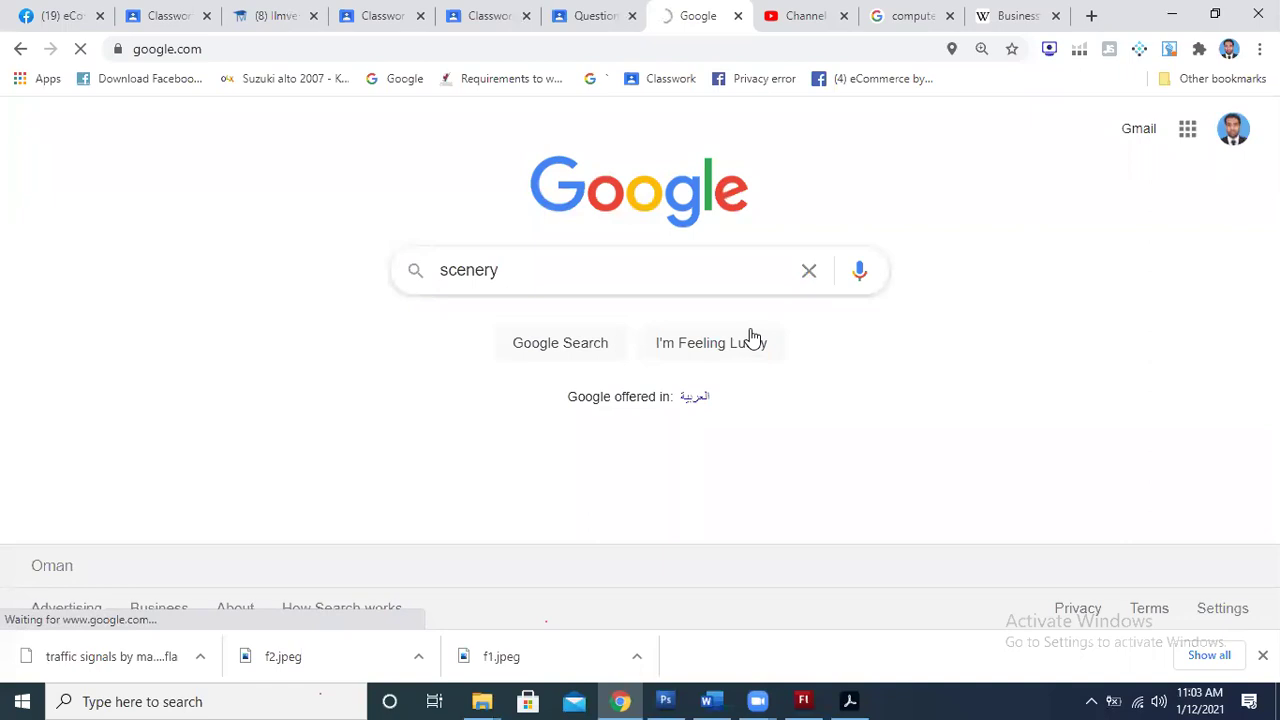
left_click(753, 337)
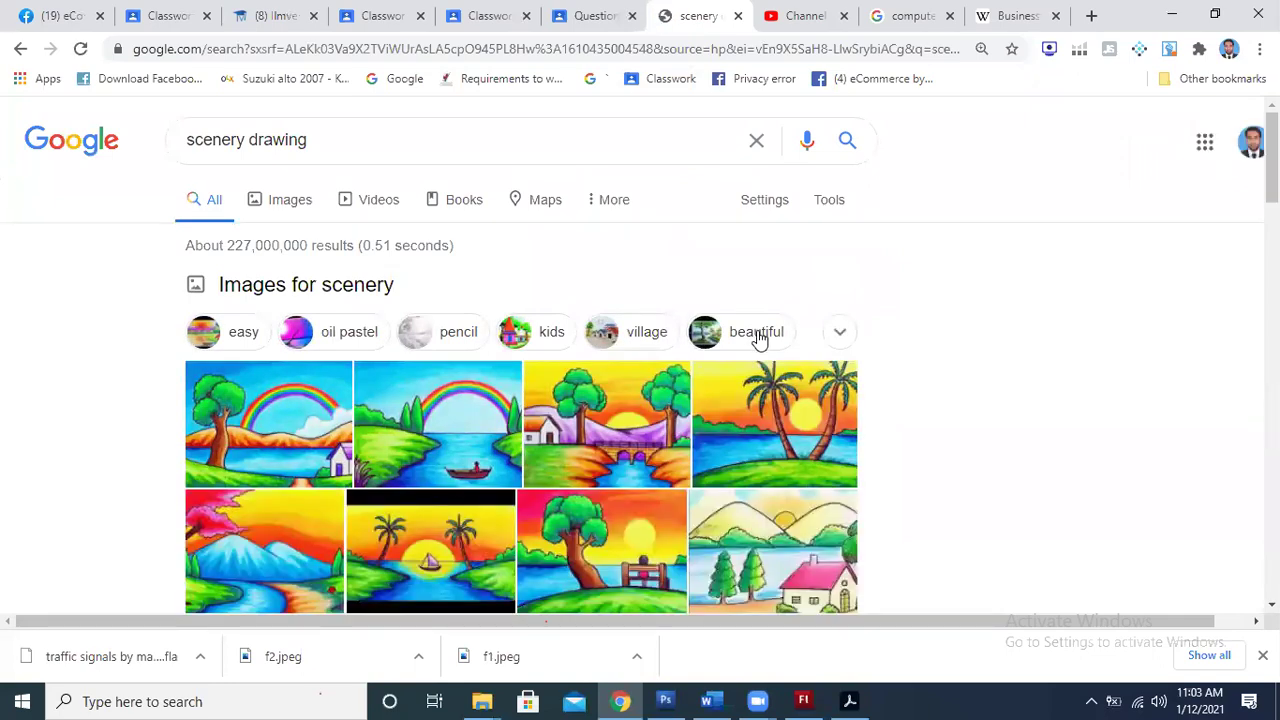
scroll(760, 340, "down", 2)
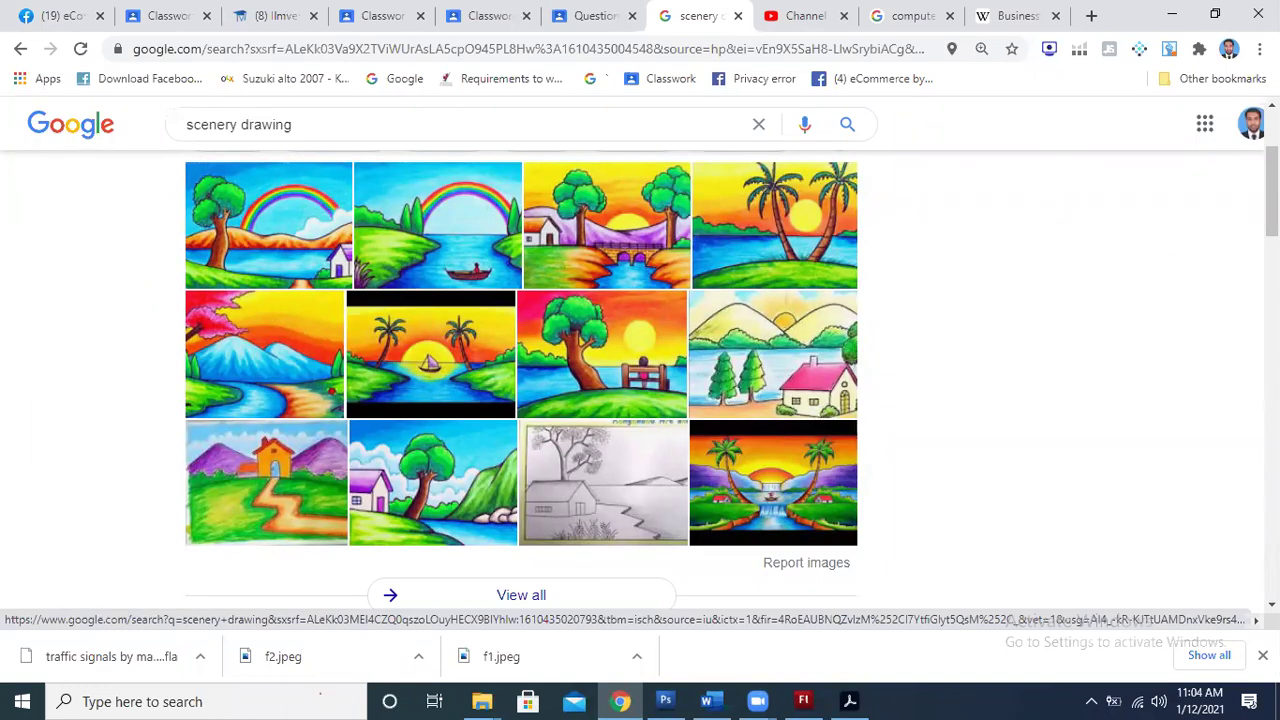
scroll(521, 380, "down", 2)
scroll(851, 366, "up", 2)
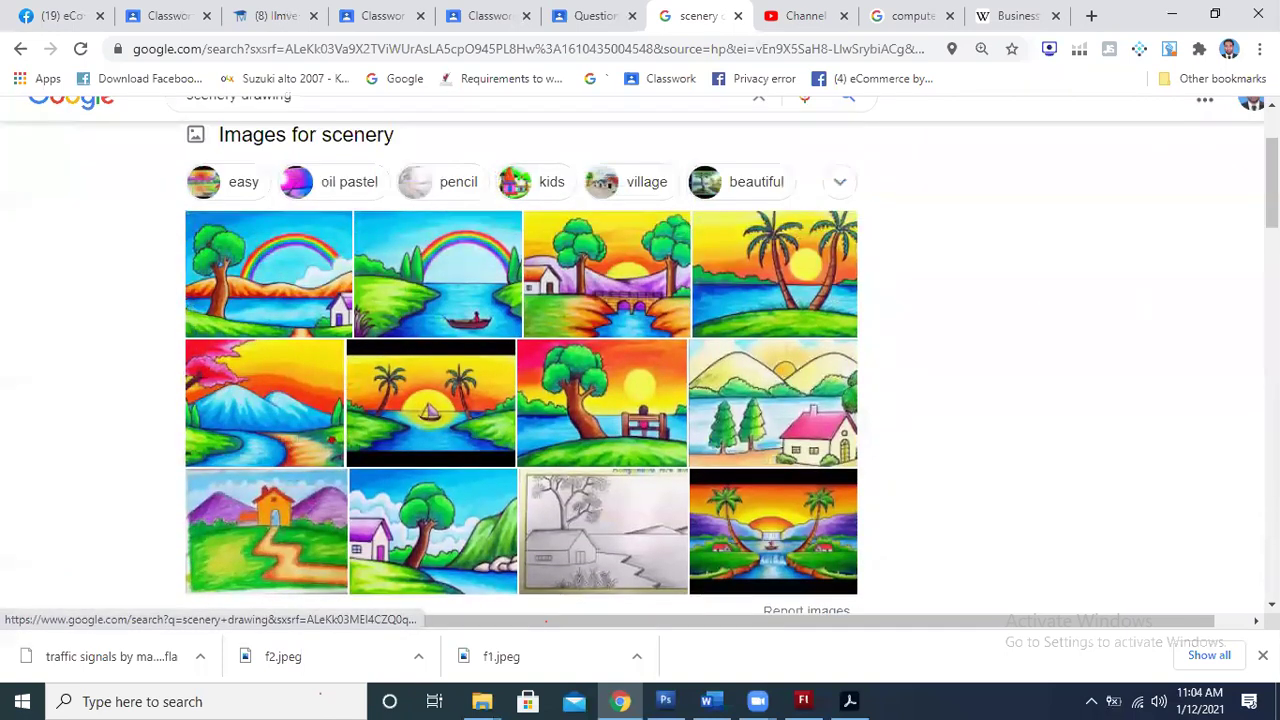
scroll(785, 376, "down", 4)
scroll(521, 380, "up", 3)
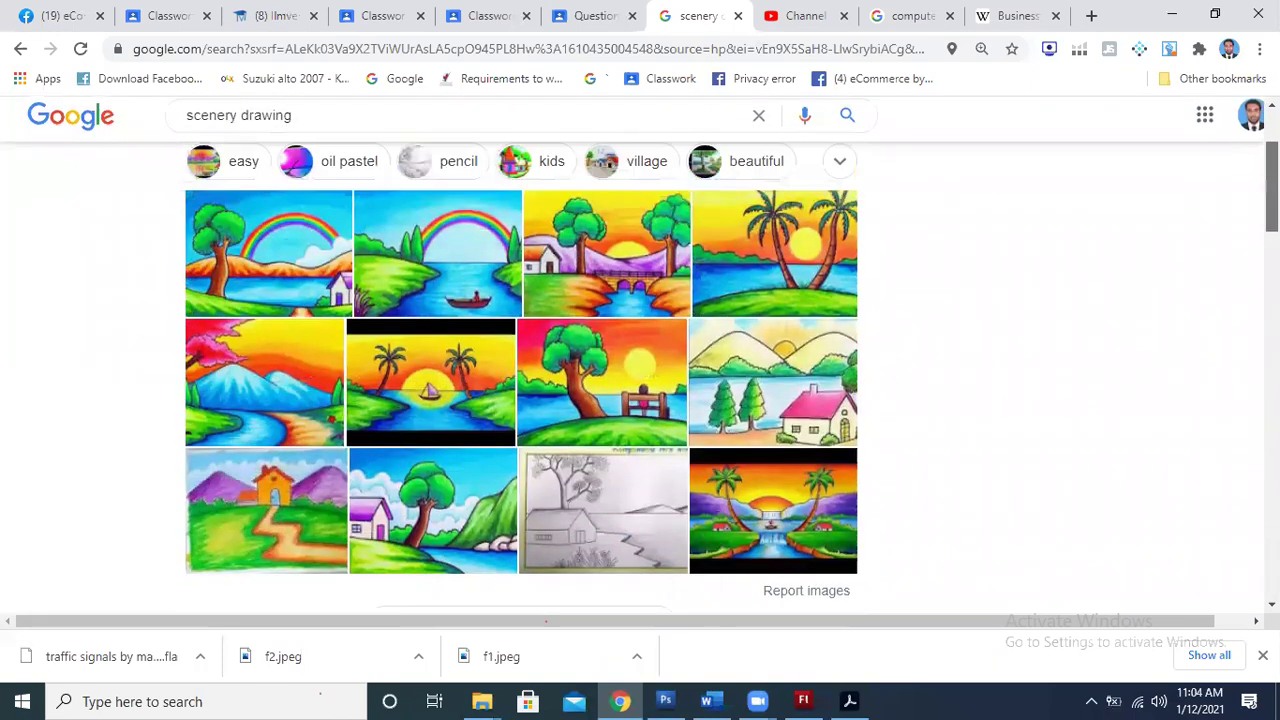
- Open the full Google image results for "scenery drawing" and look through them for a simple landscape to copy
scroll(521, 380, "down", 1)
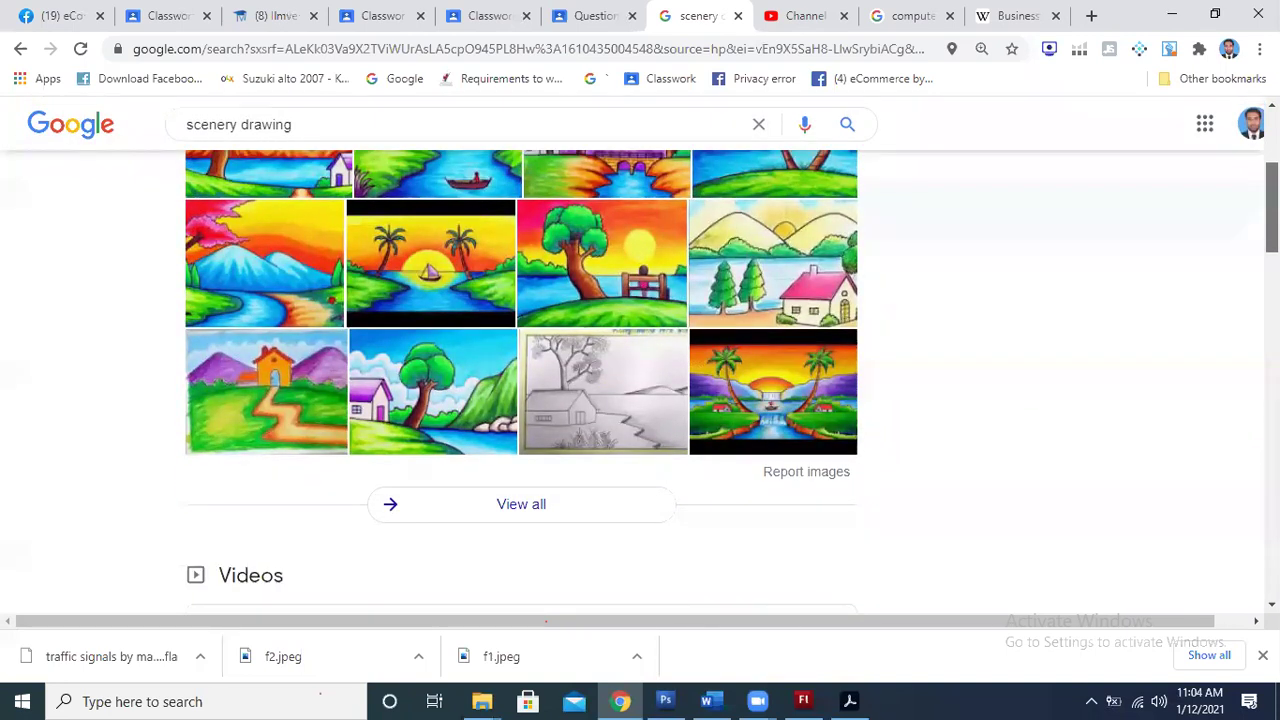
scroll(692, 203, "up", 1)
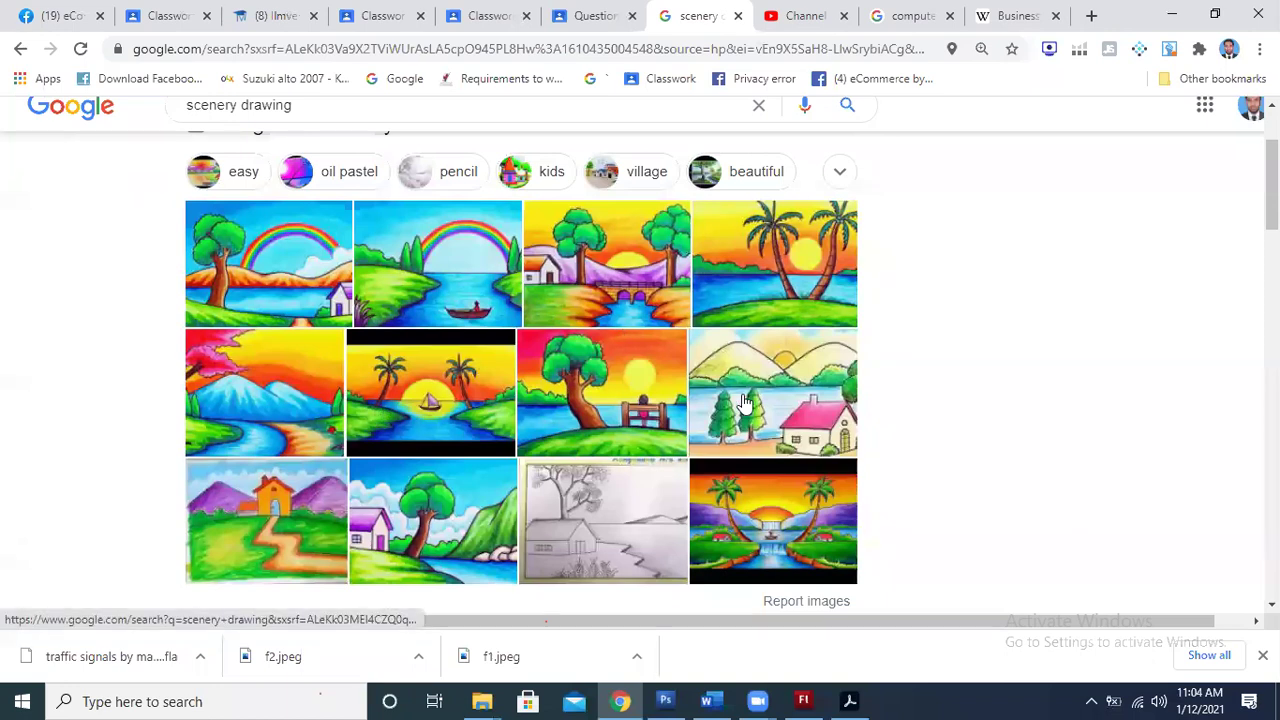
scroll(1272, 185, "up", 1)
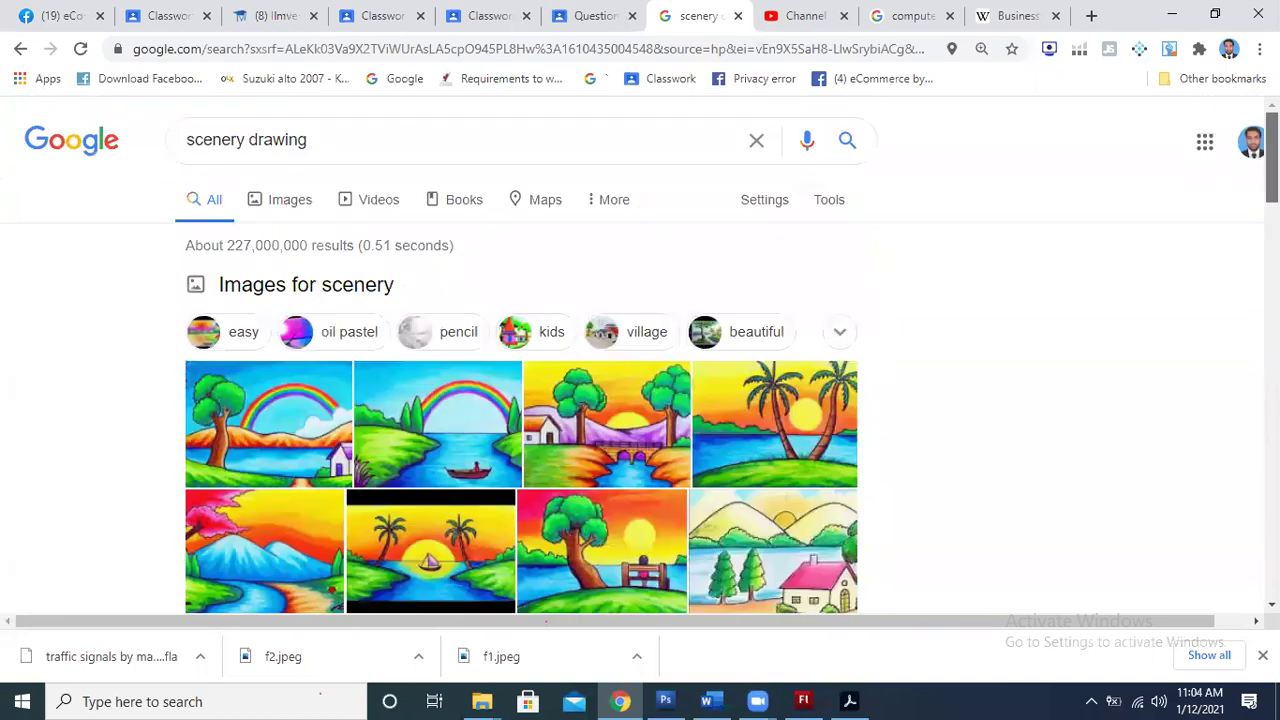
left_click(297, 205)
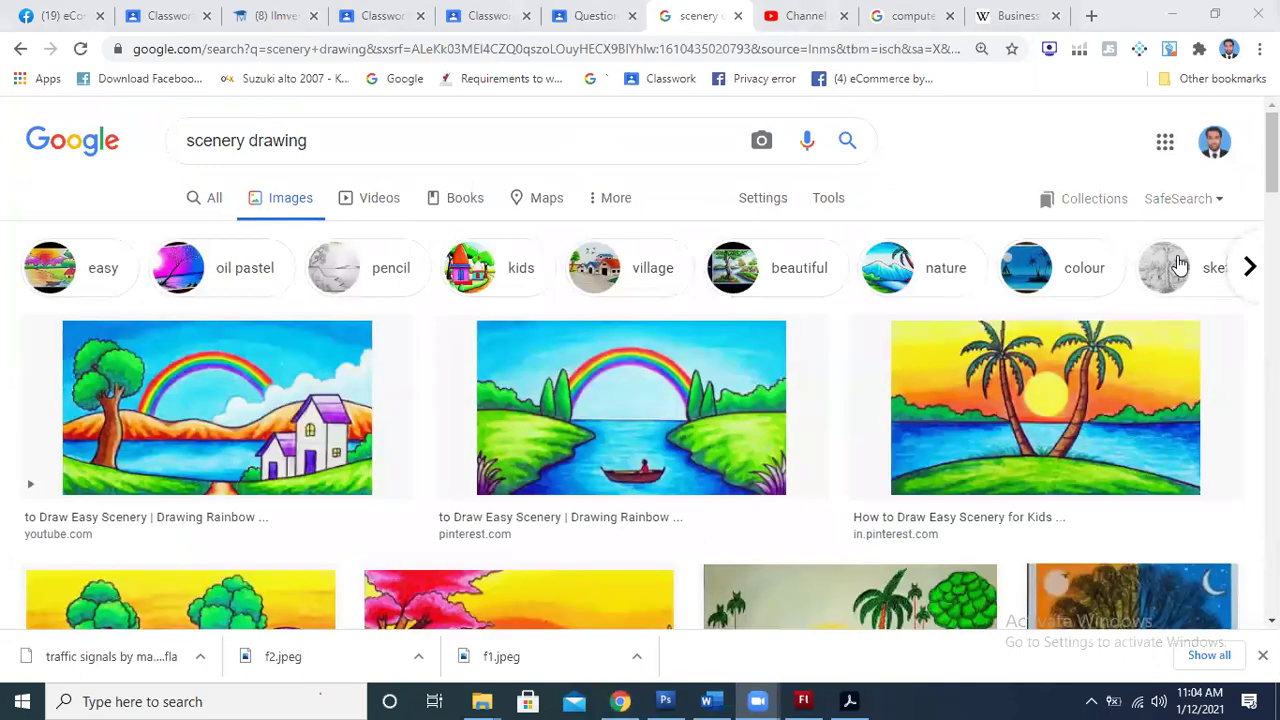
left_click_drag(1272, 150, 1272, 198)
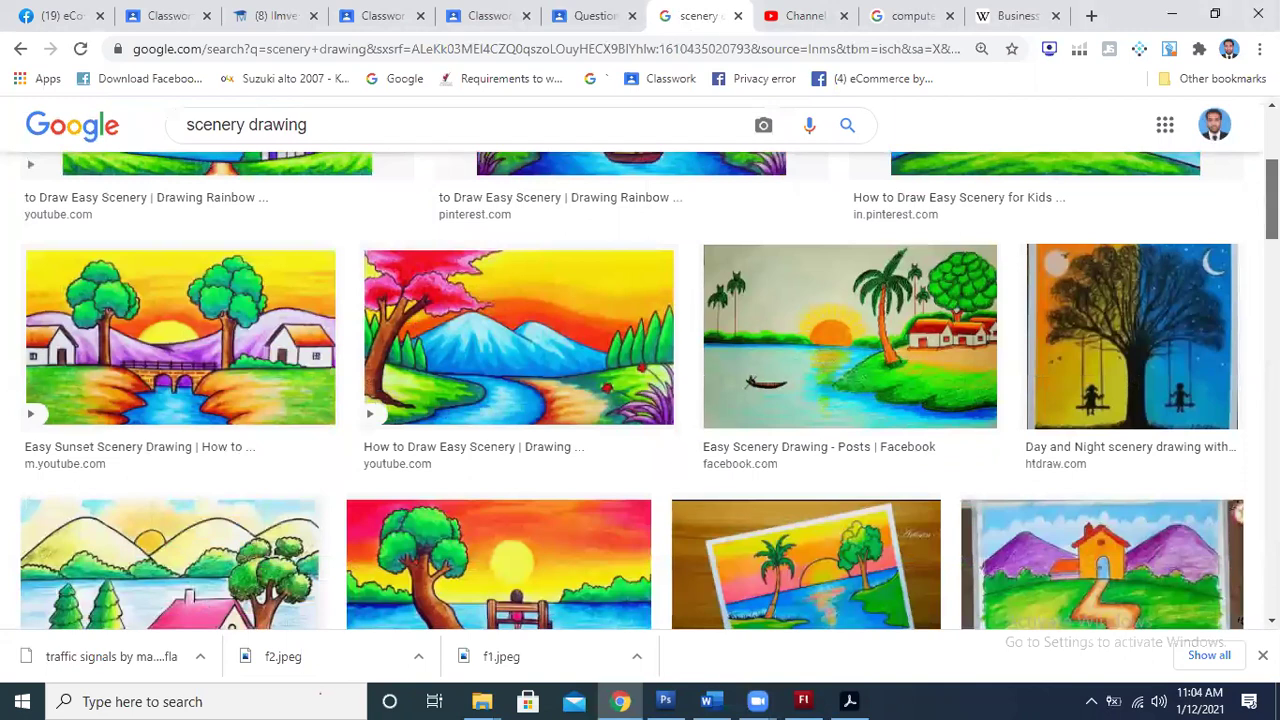
scroll(640, 390, "down", 1)
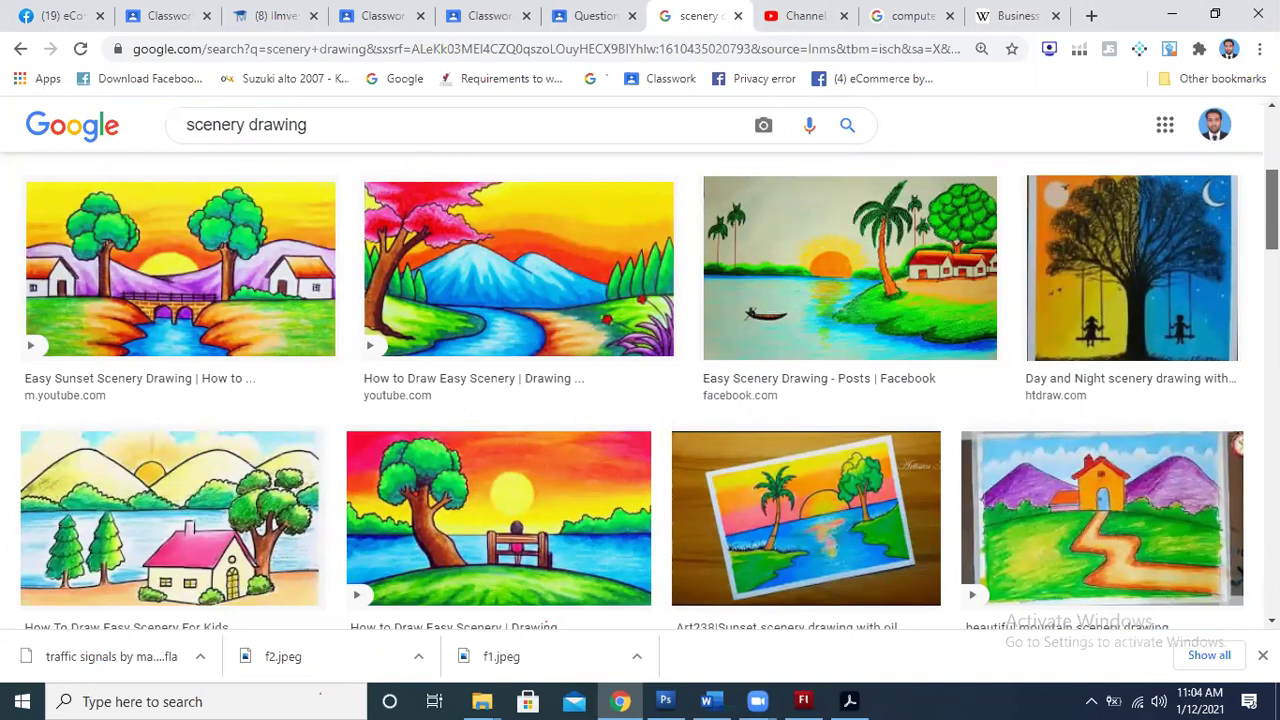
scroll(640, 390, "down", 1)
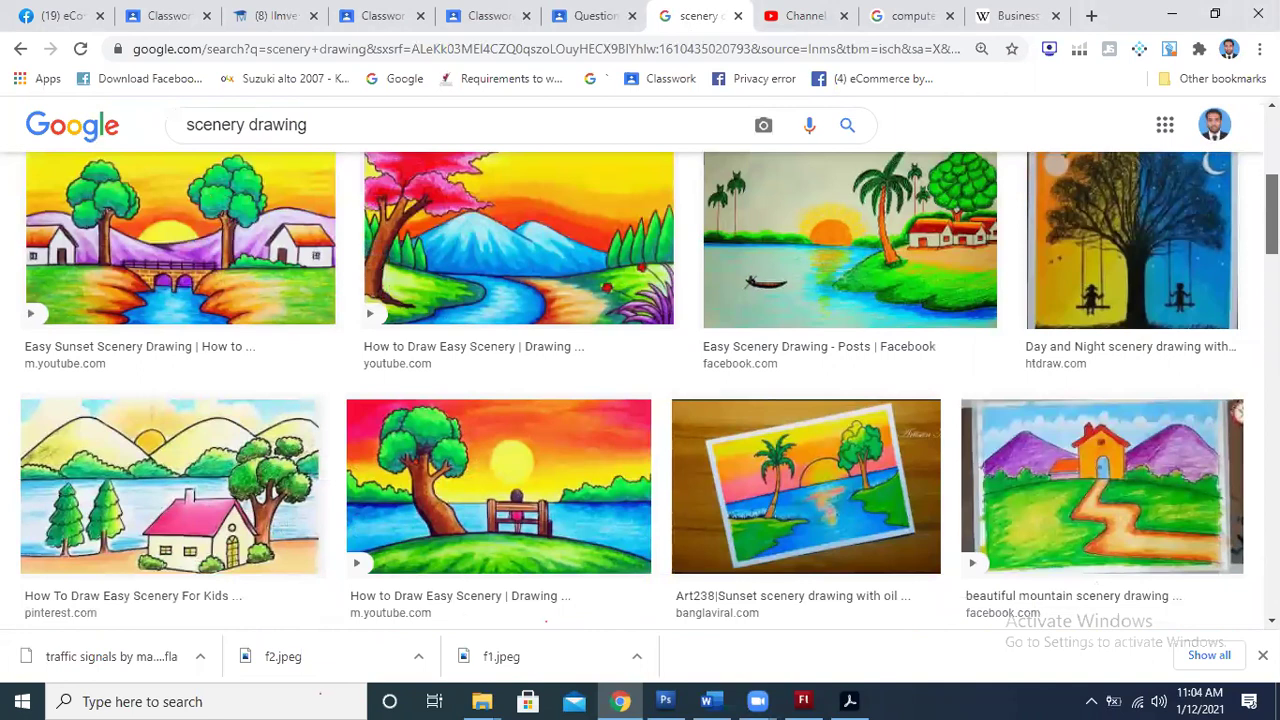
scroll(640, 390, "down", 1)
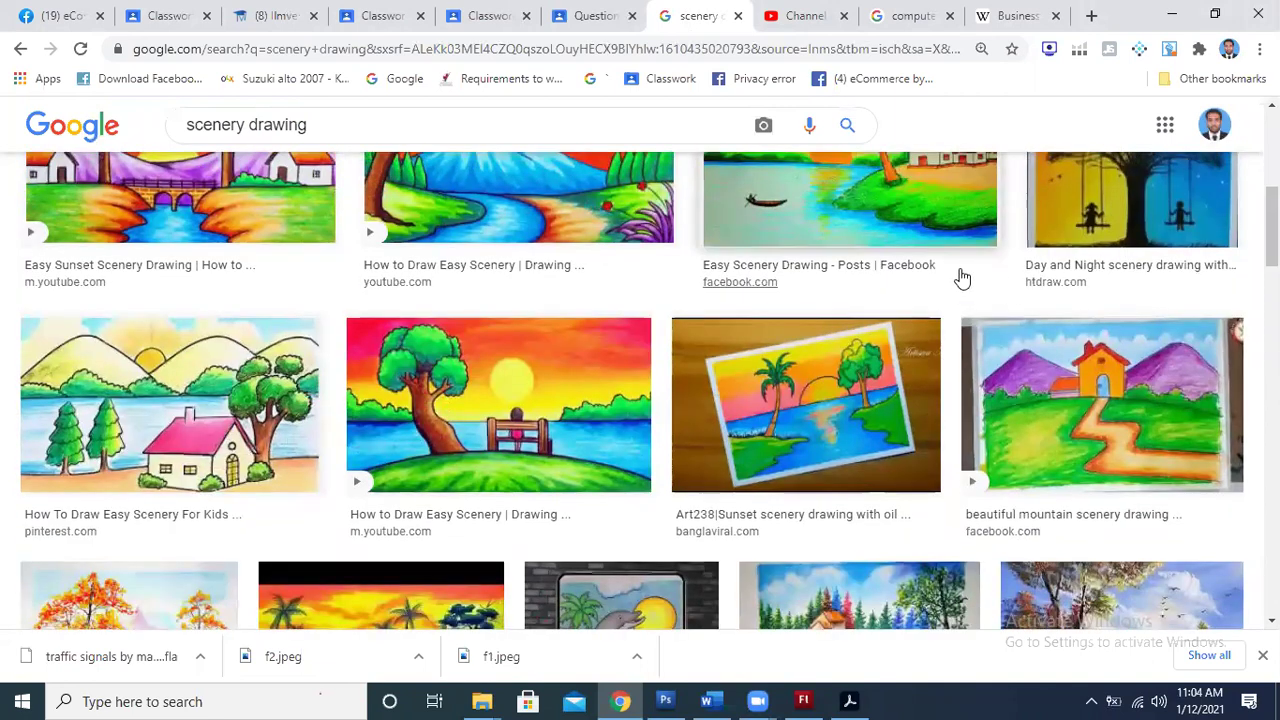
scroll(902, 234, "down", 1)
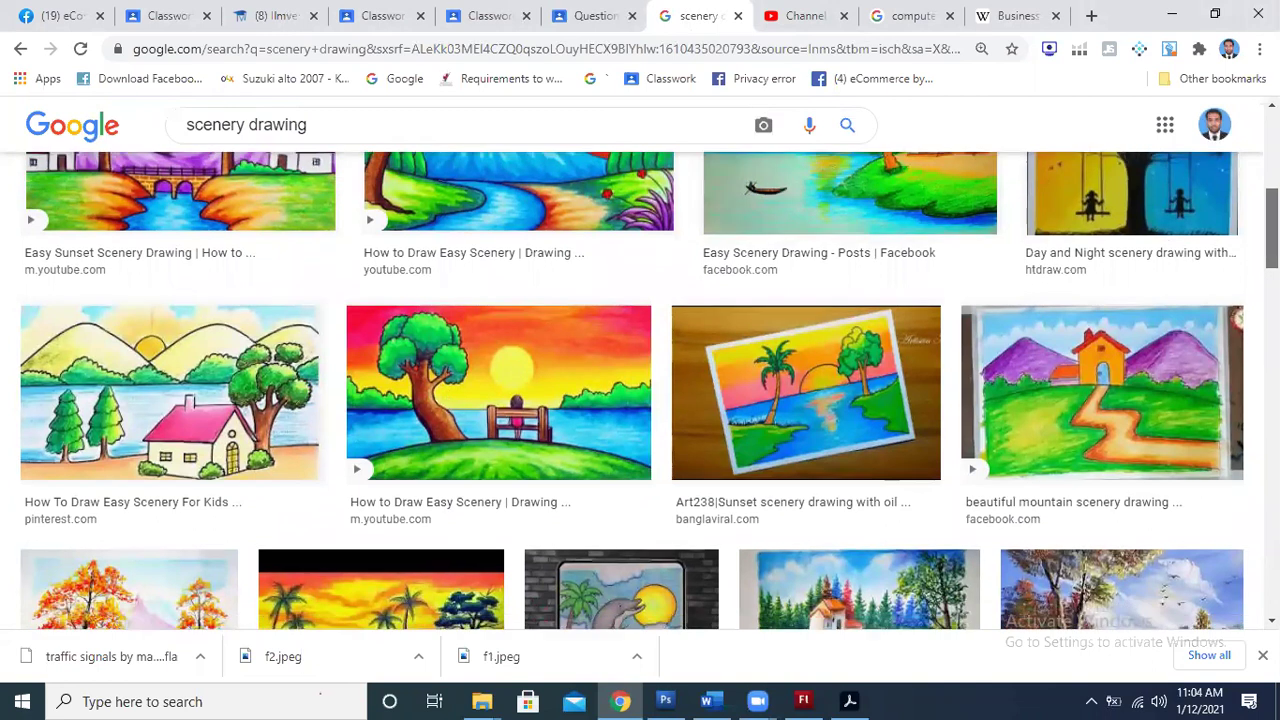
scroll(640, 390, "up", 2)
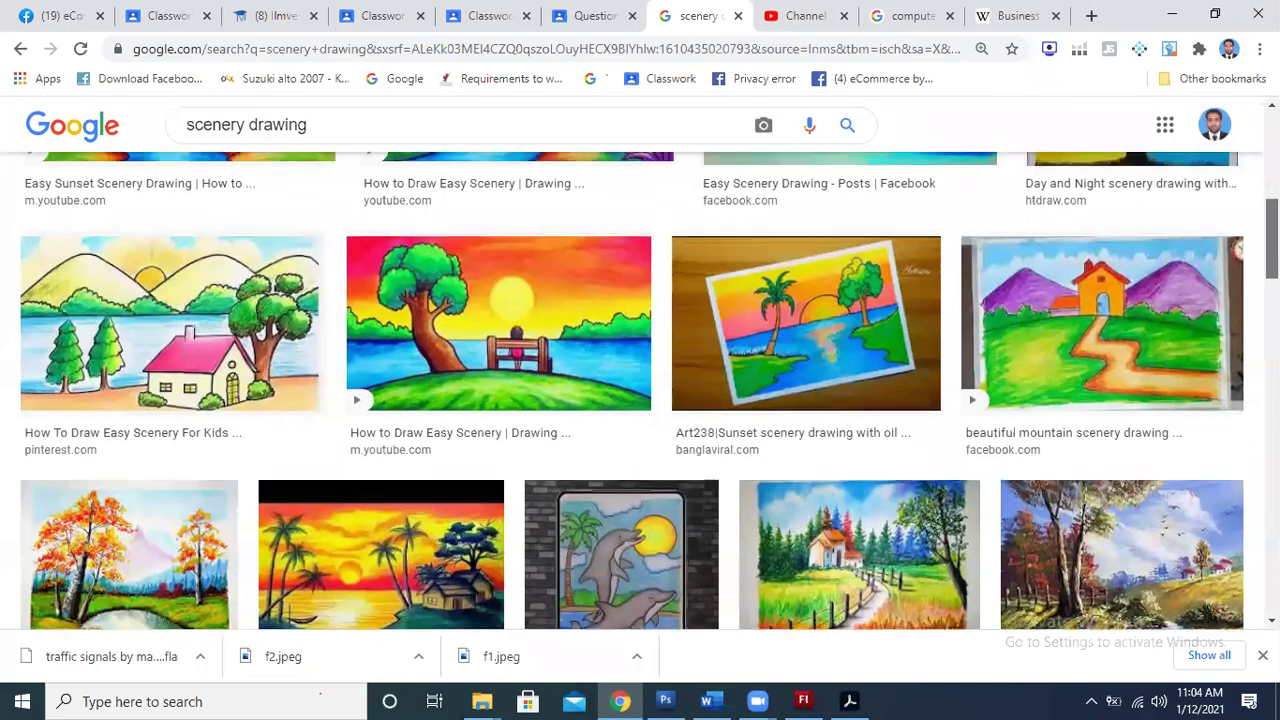
scroll(640, 390, "up", 1)
scroll(640, 390, "down", 1)
scroll(640, 390, "down", 1)
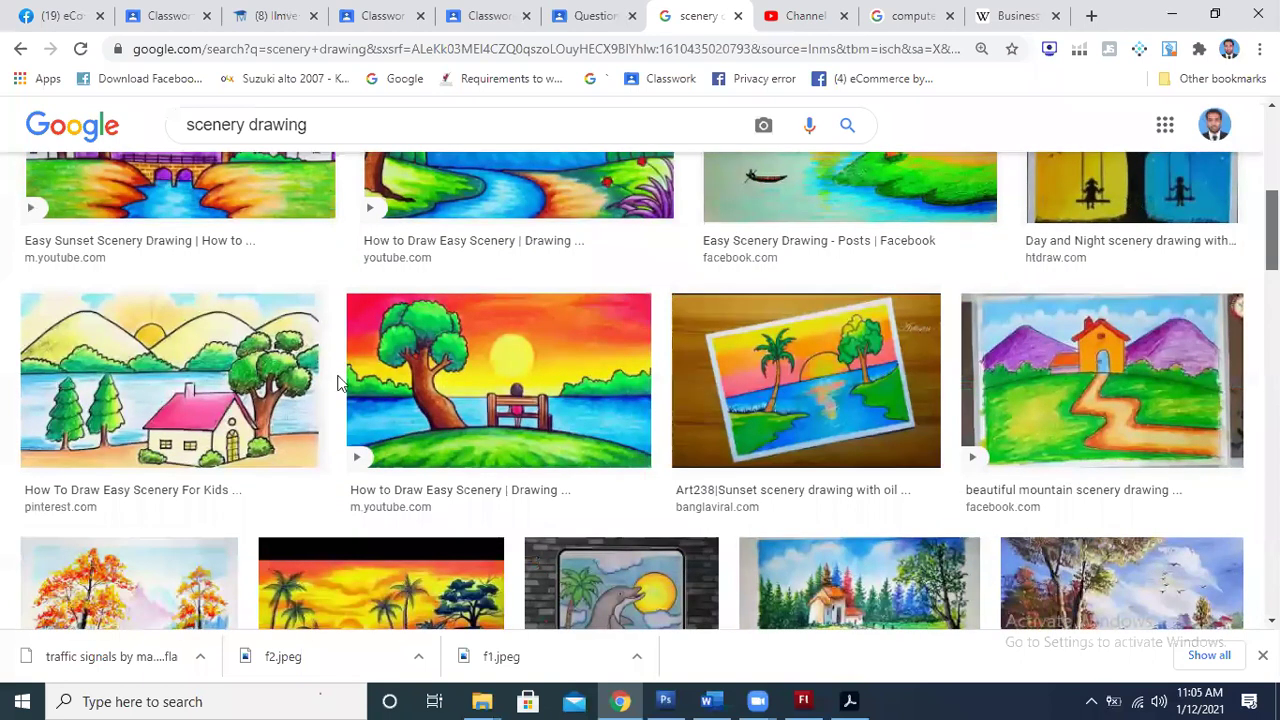
- Open the Pinterest picture "How To Draw Easy Scenery For Kids" with the pink-roofed house in a new tab and show it
right_click(225, 336)
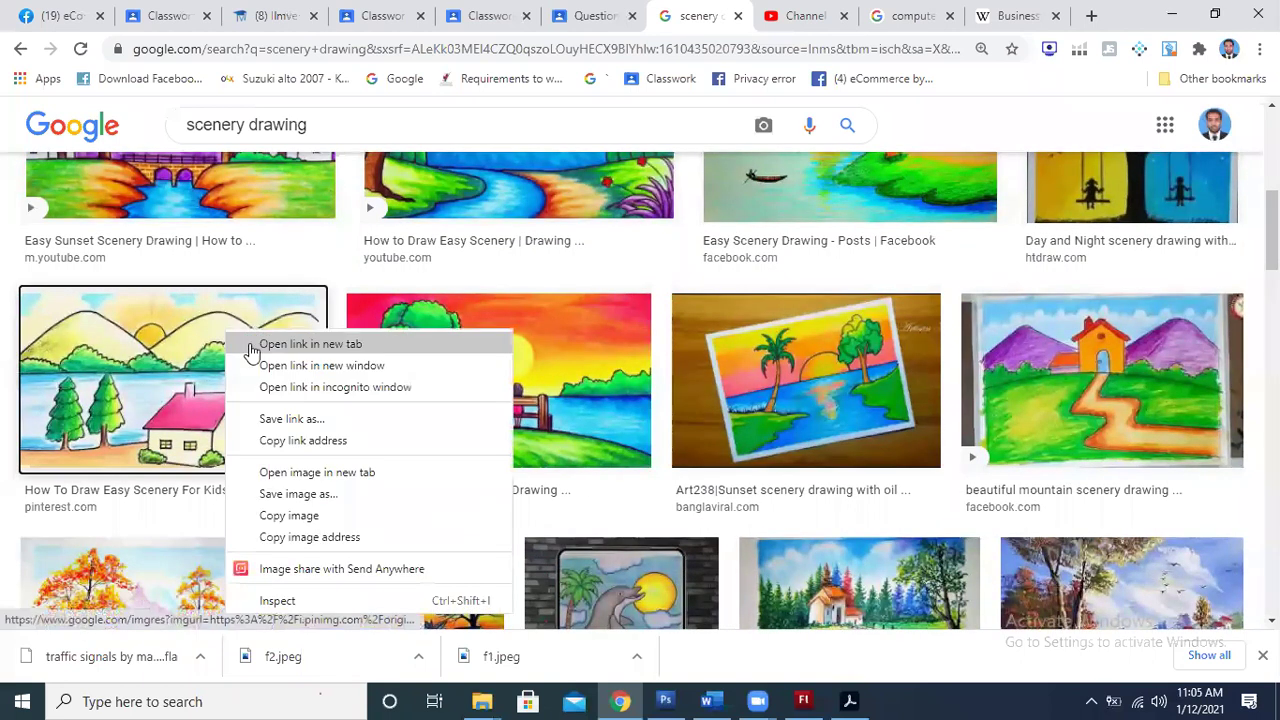
left_click(257, 345)
left_click(700, 18)
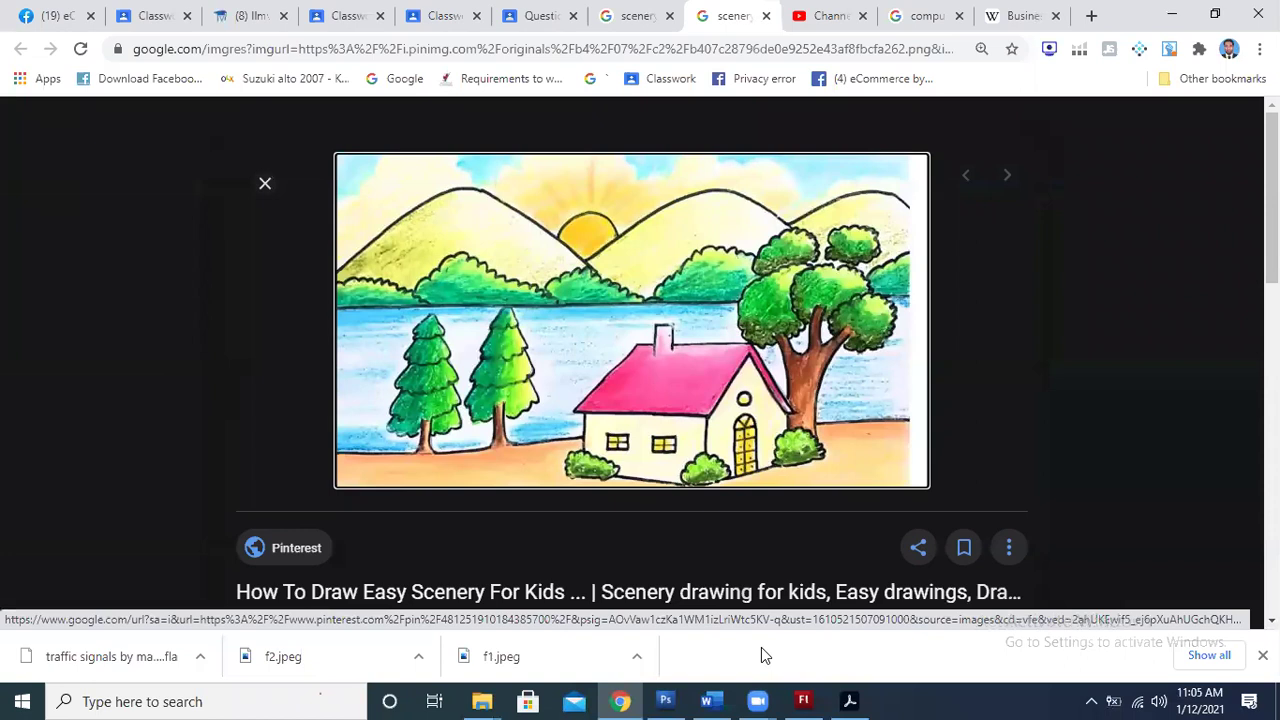
- Switch to Adobe Flash CS3, create a new ActionScript 2.0 document and set the stage view to 75%
mouse_move(808, 697)
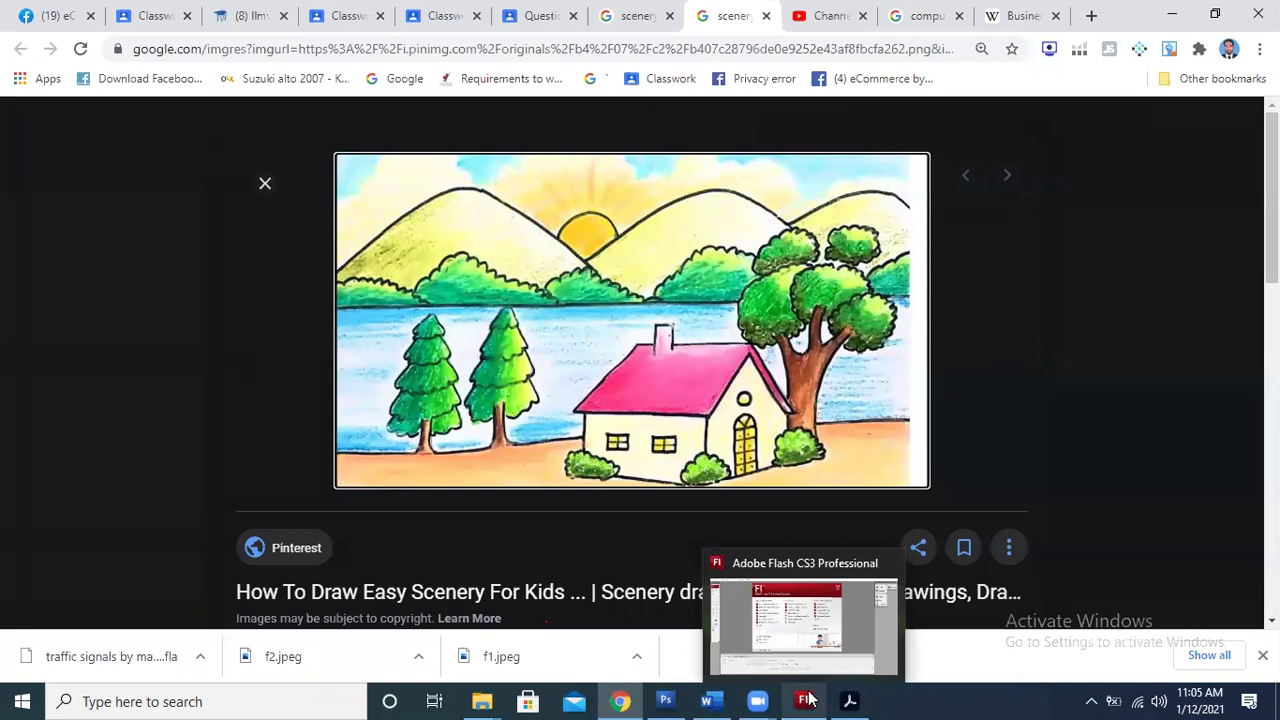
left_click(808, 697)
left_click(549, 195)
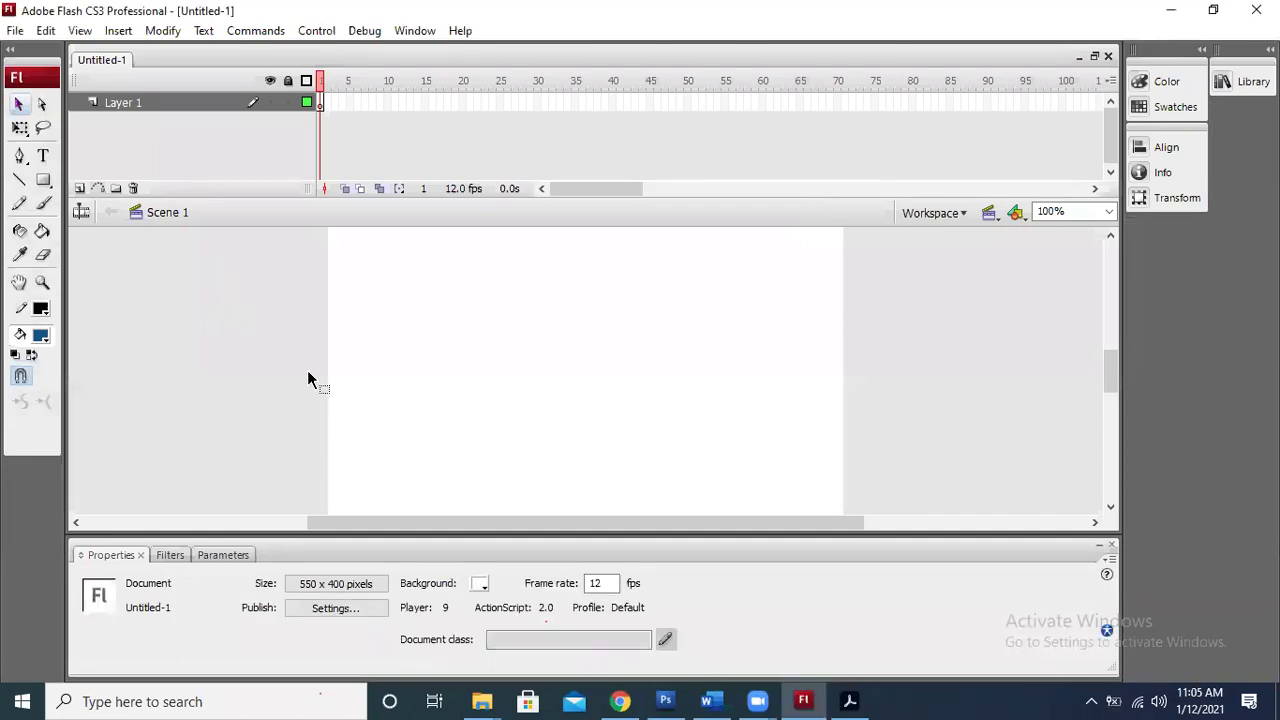
key("ctrl+minus")
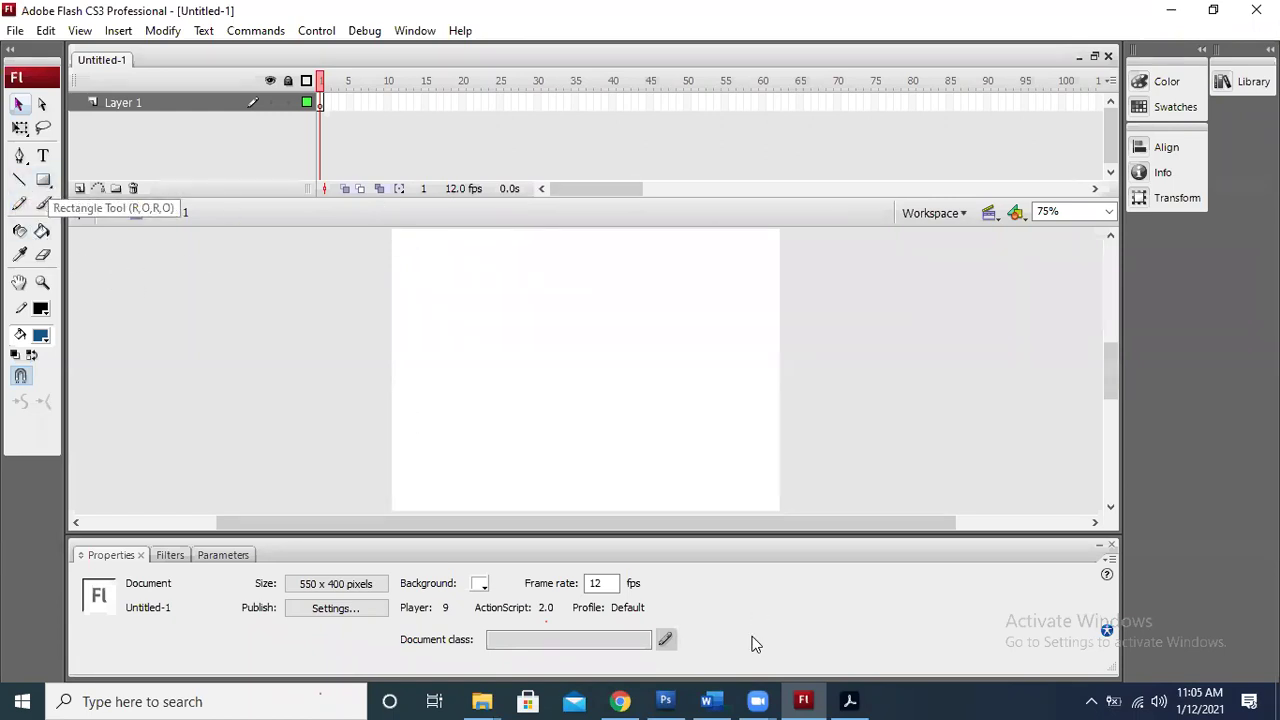
- Check the lab exercise and the reference picture, and in Flash draw three black mountain outlines across the upper stage with the Pencil tool
left_click(849, 700)
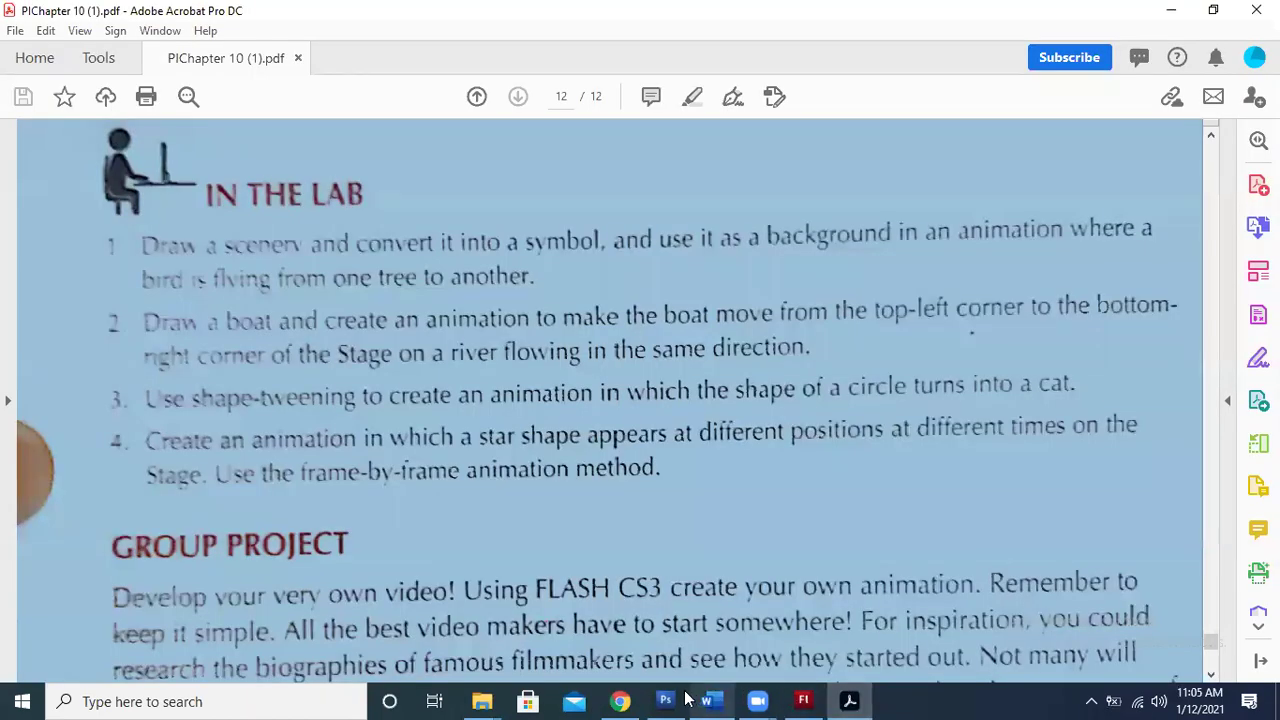
left_click(620, 700)
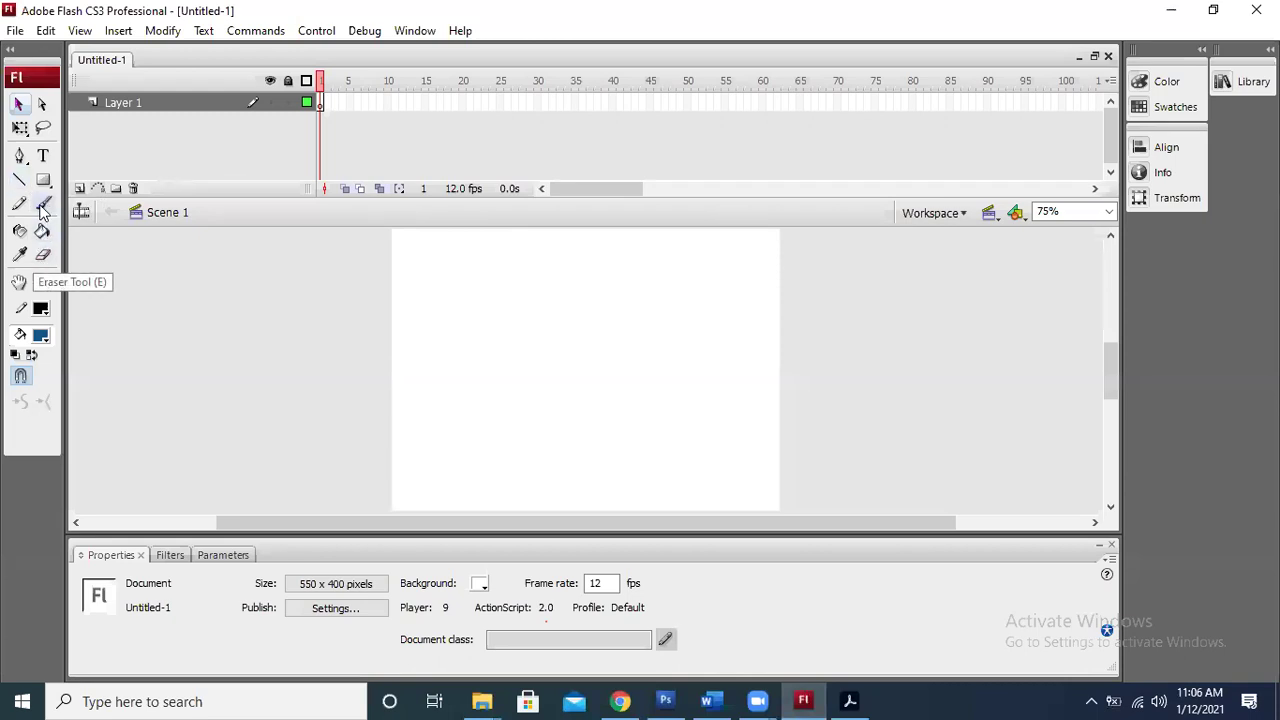
left_click(20, 204)
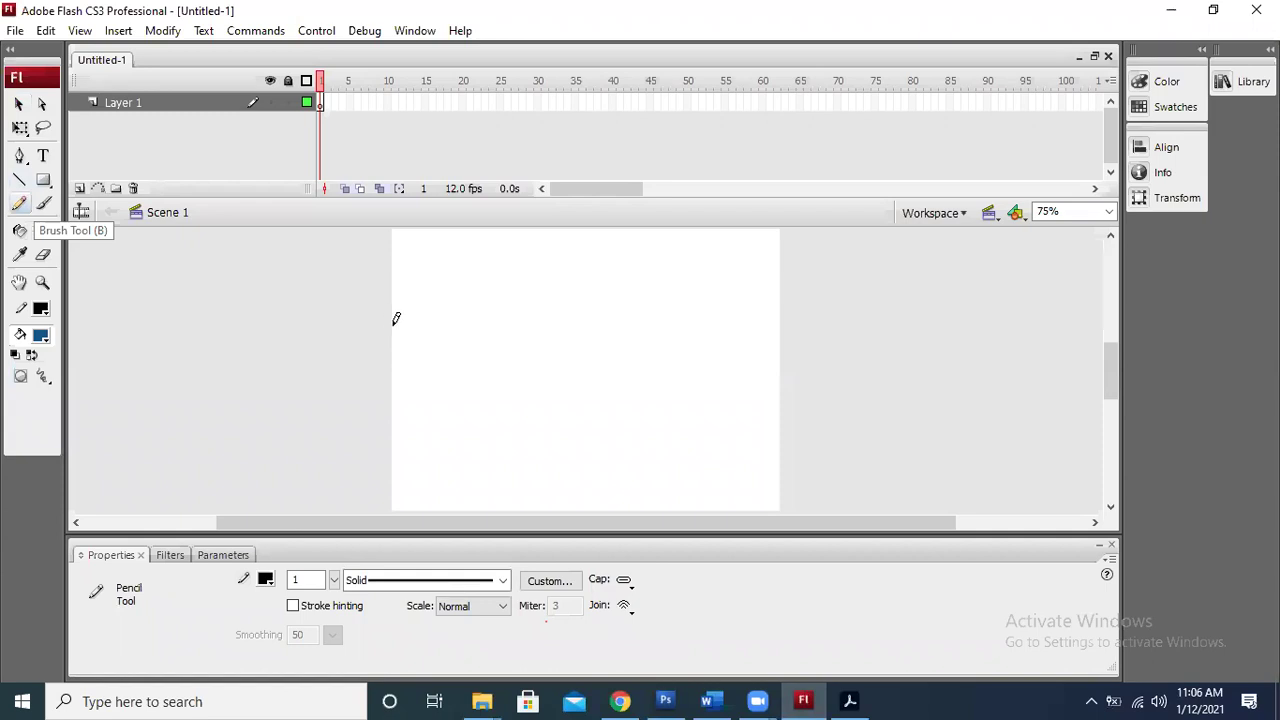
mouse_move(415, 306)
left_mouse_down()
mouse_move(477, 250)
mouse_move(519, 234)
mouse_move(616, 317)
mouse_move(571, 321)
mouse_move(636, 229)
mouse_move(759, 326)
mouse_move(703, 310)
mouse_move(724, 260)
mouse_move(765, 269)
mouse_move(791, 298)
left_mouse_up()
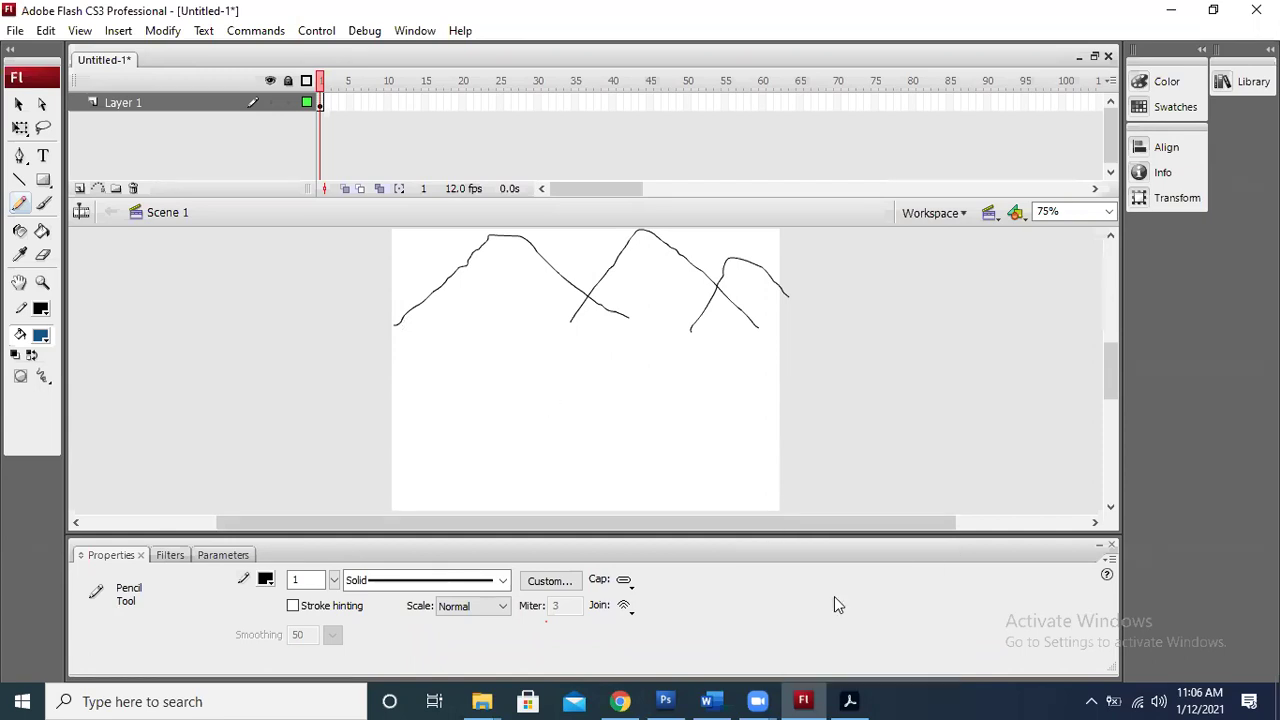
- Check the reference picture in Chrome, and in Flash draw a closed green outline of bushes along the foot of the mountains
left_click(630, 700)
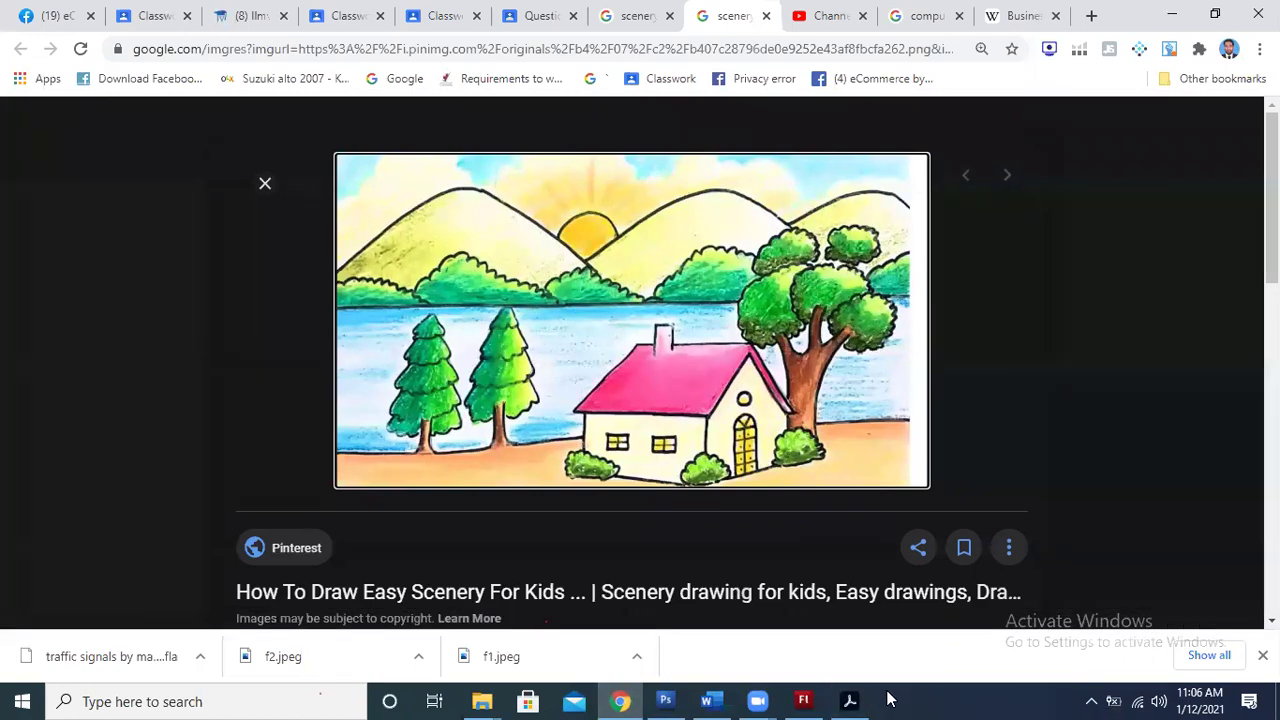
left_click(806, 699)
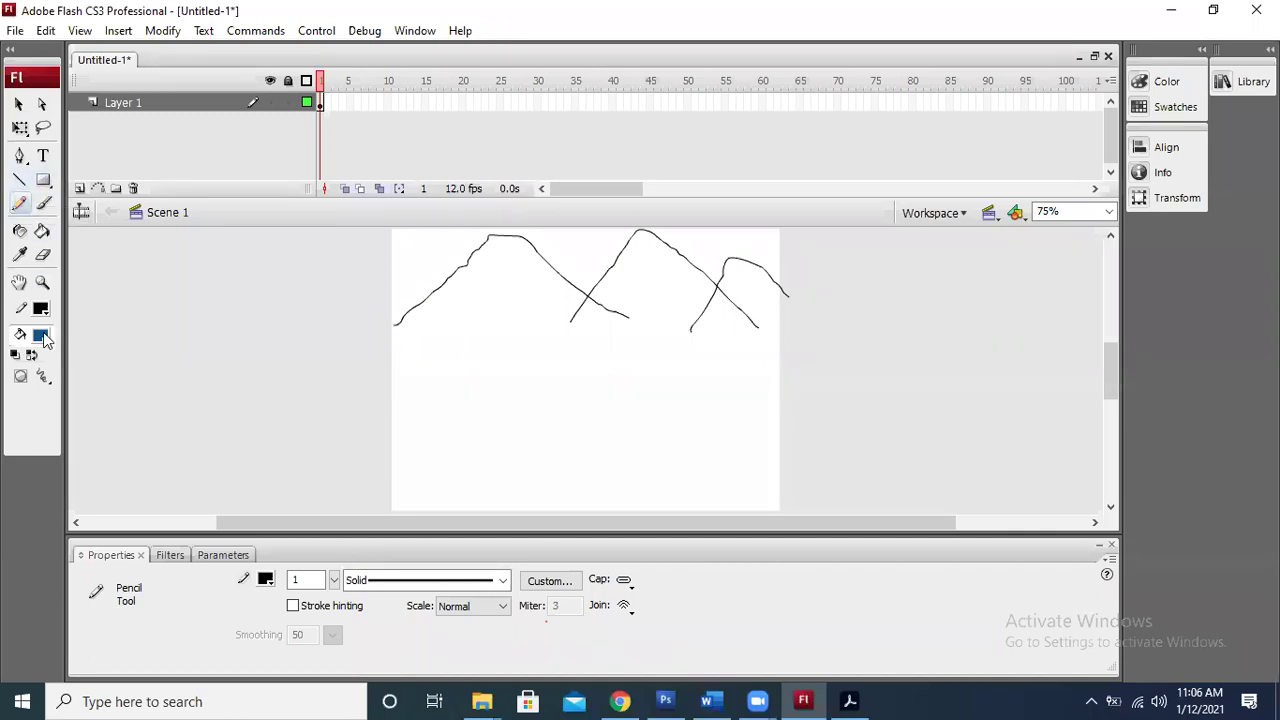
left_click(44, 310)
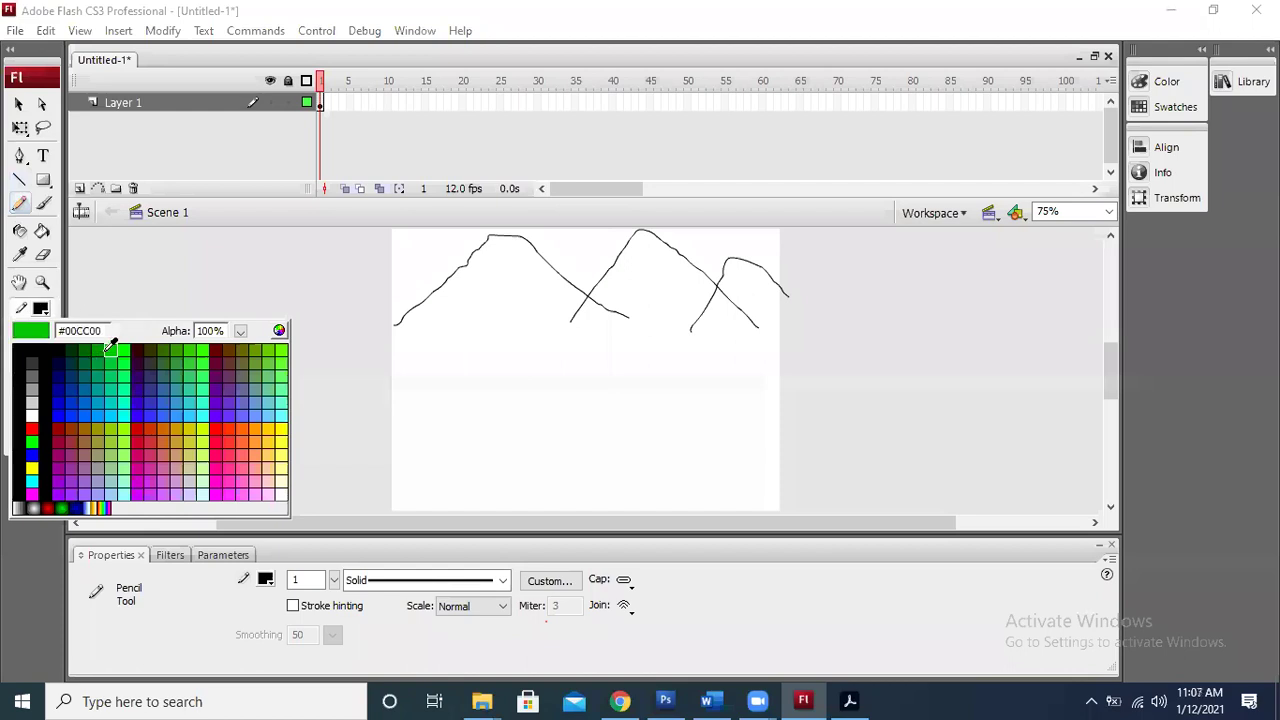
left_click(97, 349)
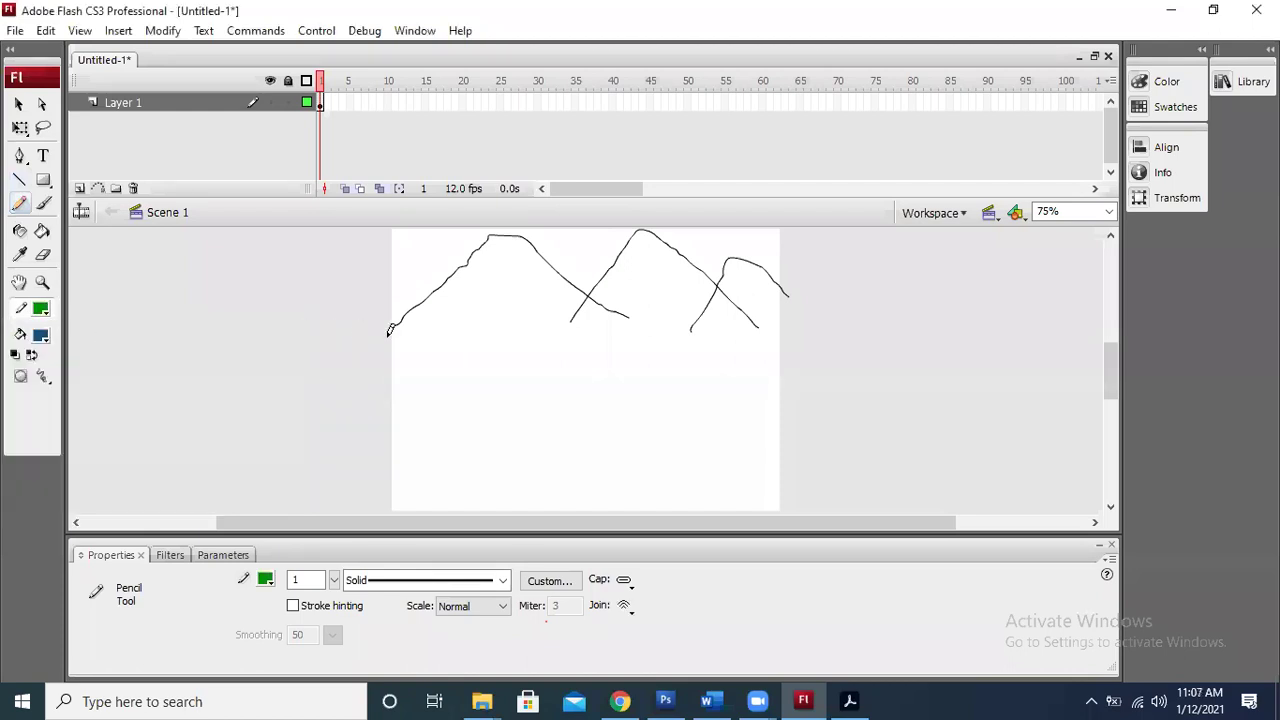
mouse_move(400, 322)
left_mouse_down()
mouse_move(523, 300)
mouse_move(553, 318)
mouse_move(601, 318)
mouse_move(687, 289)
mouse_move(708, 307)
mouse_move(797, 298)
mouse_move(778, 335)
mouse_move(637, 347)
mouse_move(402, 347)
mouse_move(403, 323)
left_mouse_up()
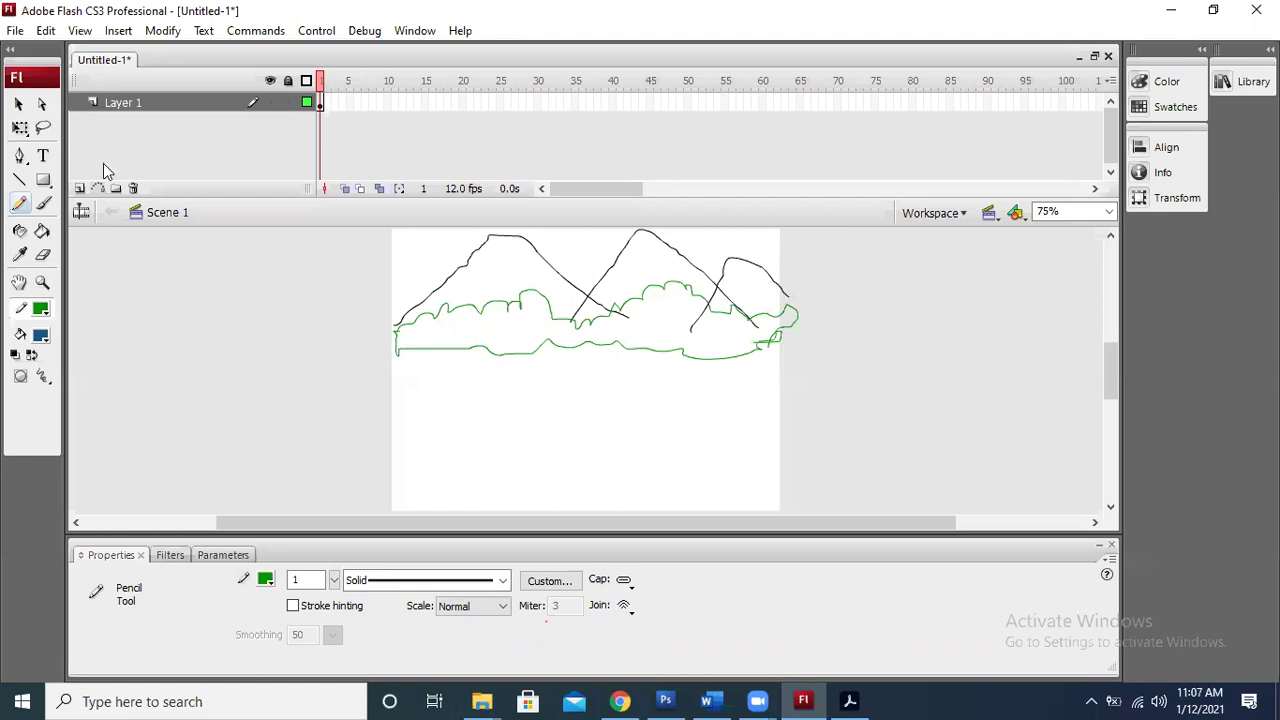
- Move the third mountain's outline inside the stage edge and extend its outer end down to the bushes
left_click(24, 106)
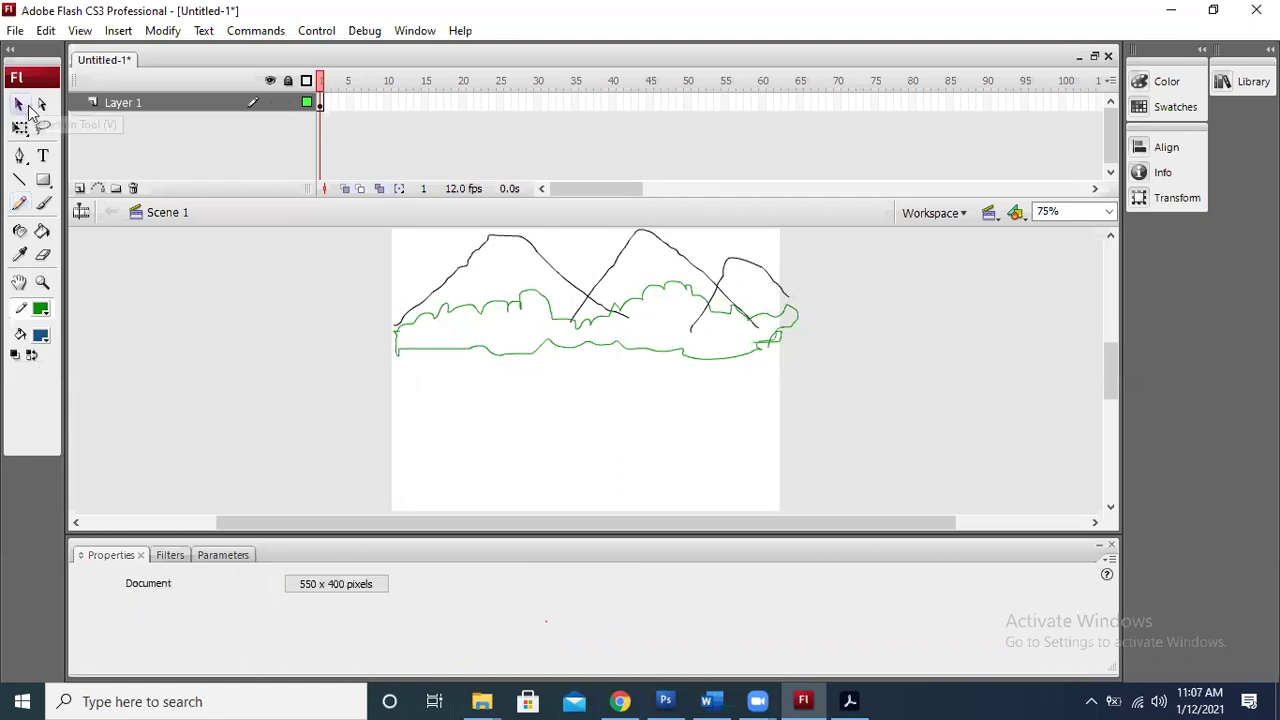
left_click(792, 293)
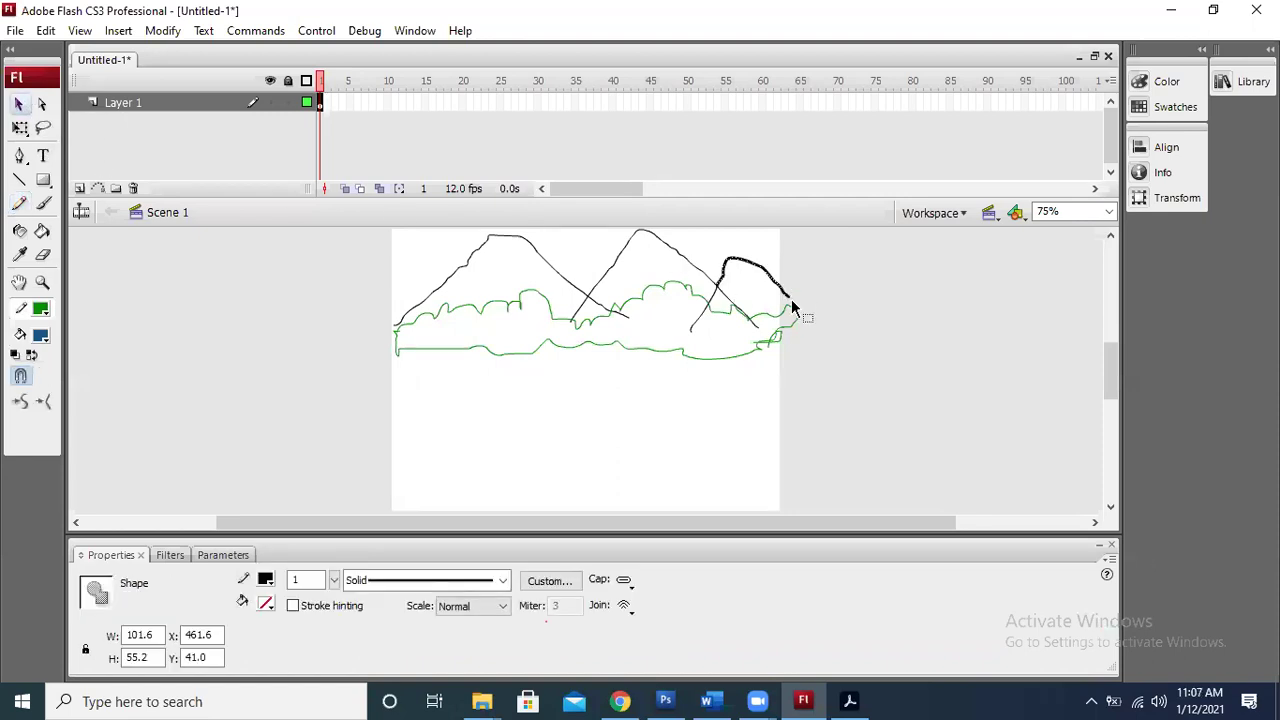
mouse_move(788, 296)
left_mouse_down()
mouse_move(778, 318)
mouse_move(780, 292)
left_mouse_up()
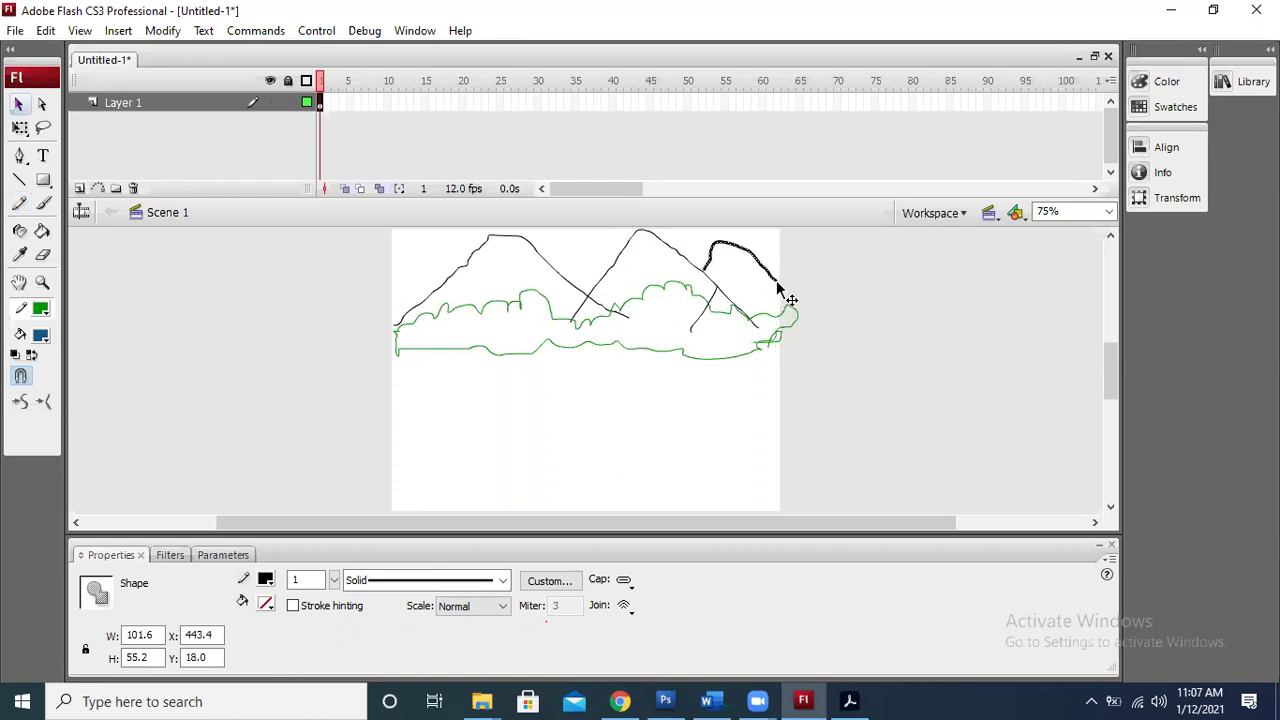
left_click(783, 287)
mouse_move(775, 297)
left_mouse_down()
mouse_move(774, 331)
mouse_move(786, 331)
left_mouse_up()
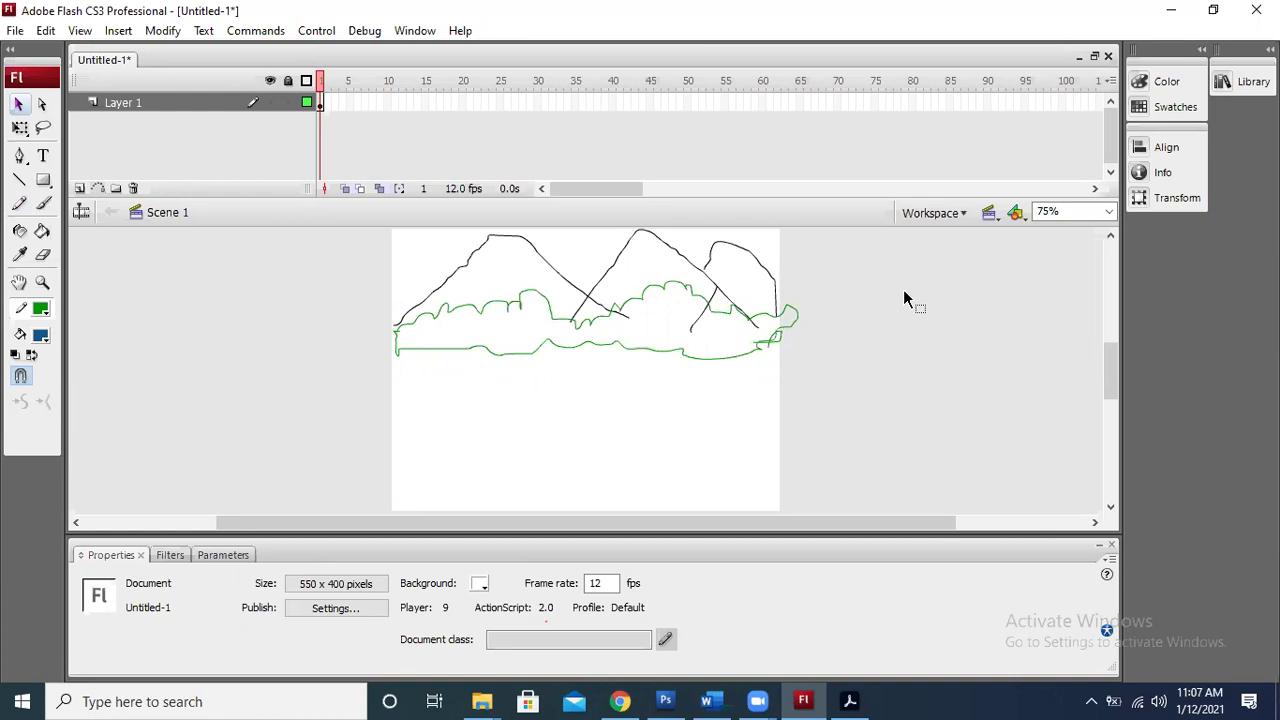
left_click(705, 275)
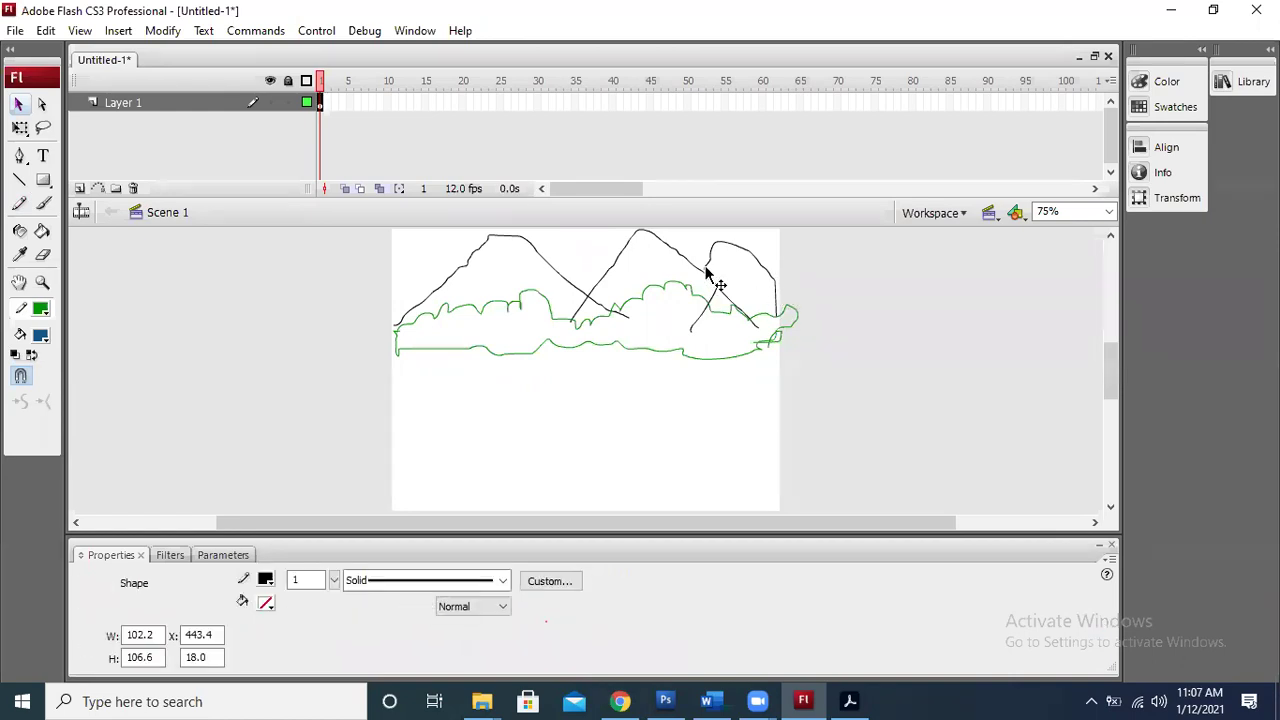
left_click(846, 272)
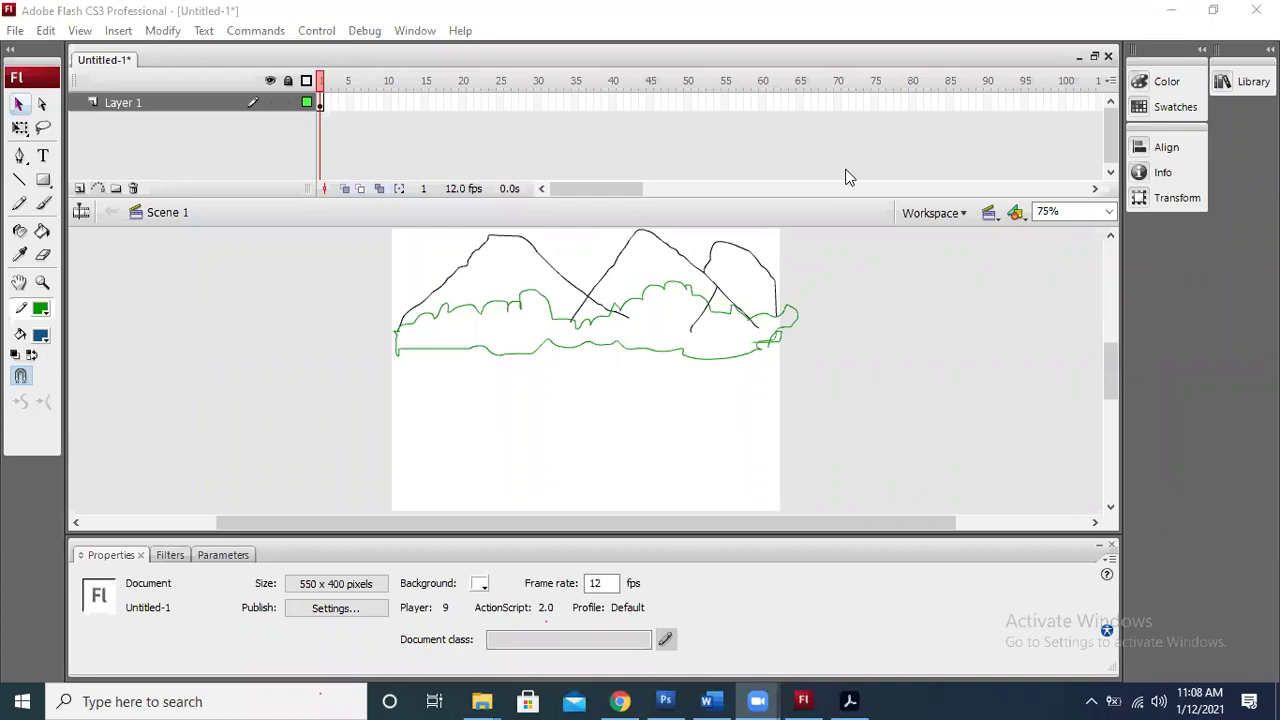
- Check the reference picture in Chrome, and in Flash fill the three mountains with grey #999999 using the Paint Bucket tool
key("alt+Tab")
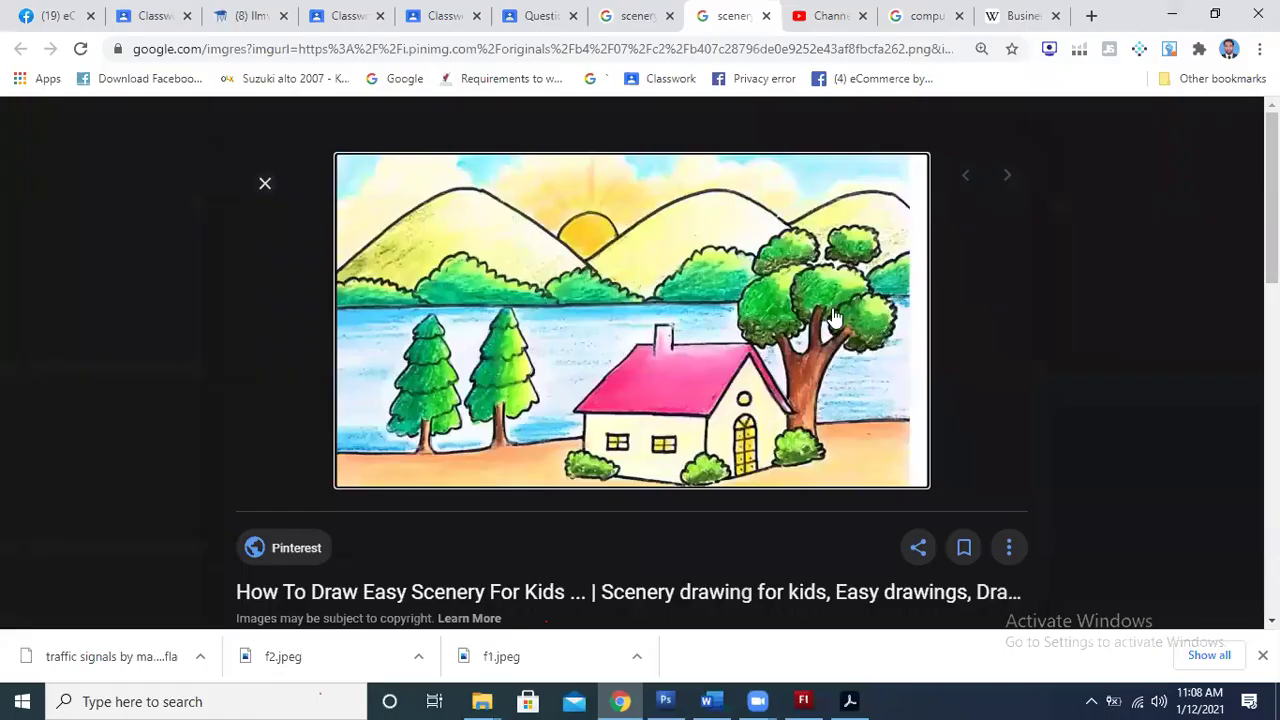
left_click(1170, 22)
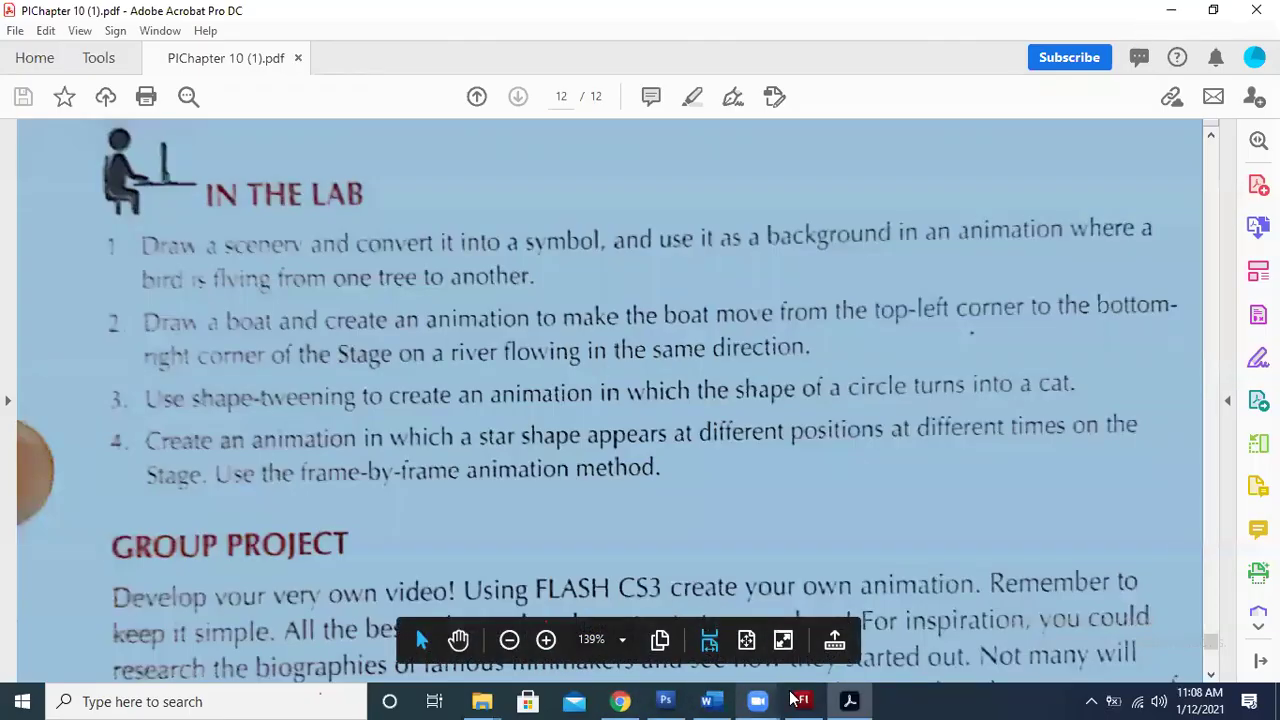
left_click(803, 700)
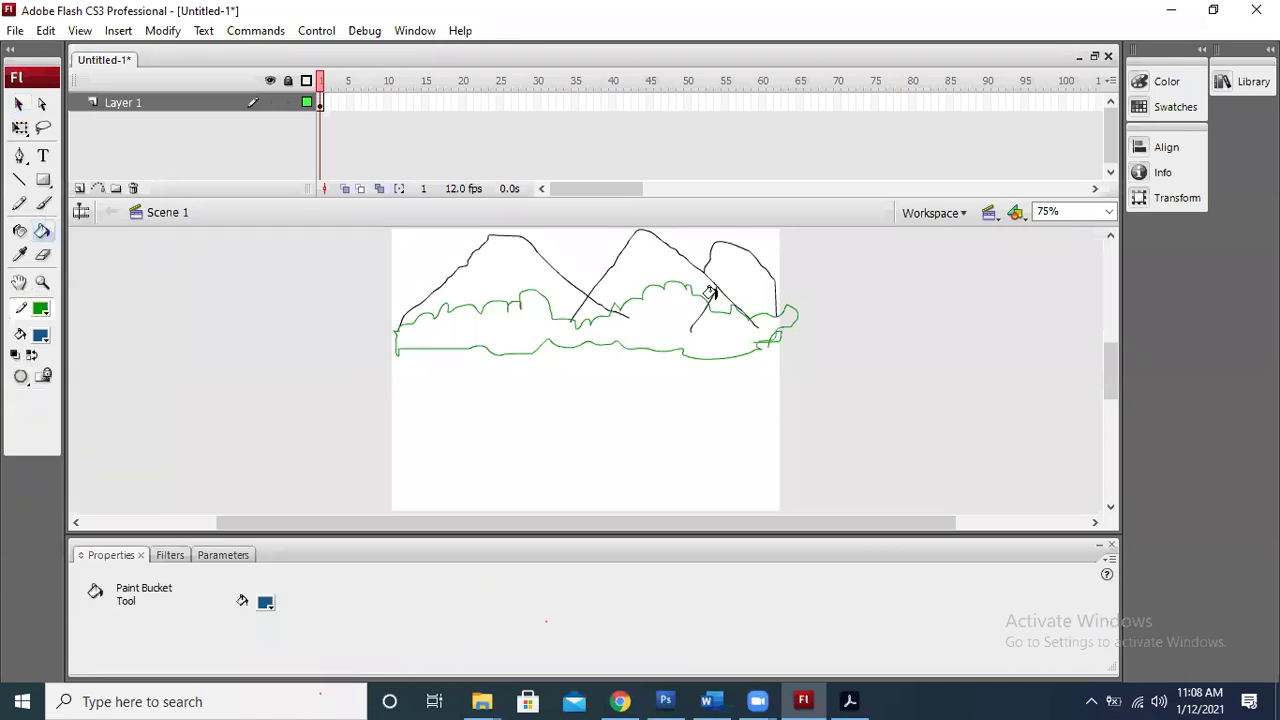
left_click(40, 335)
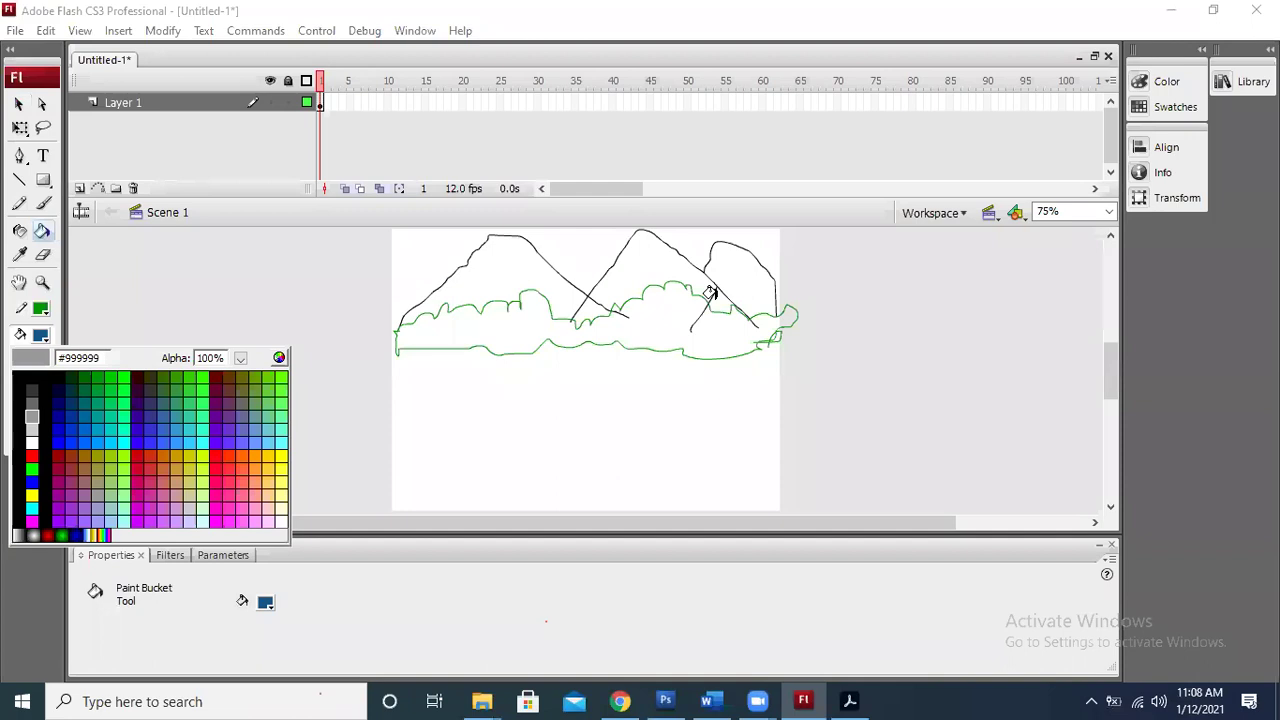
left_click(32, 418)
left_click(510, 300)
left_click(651, 303)
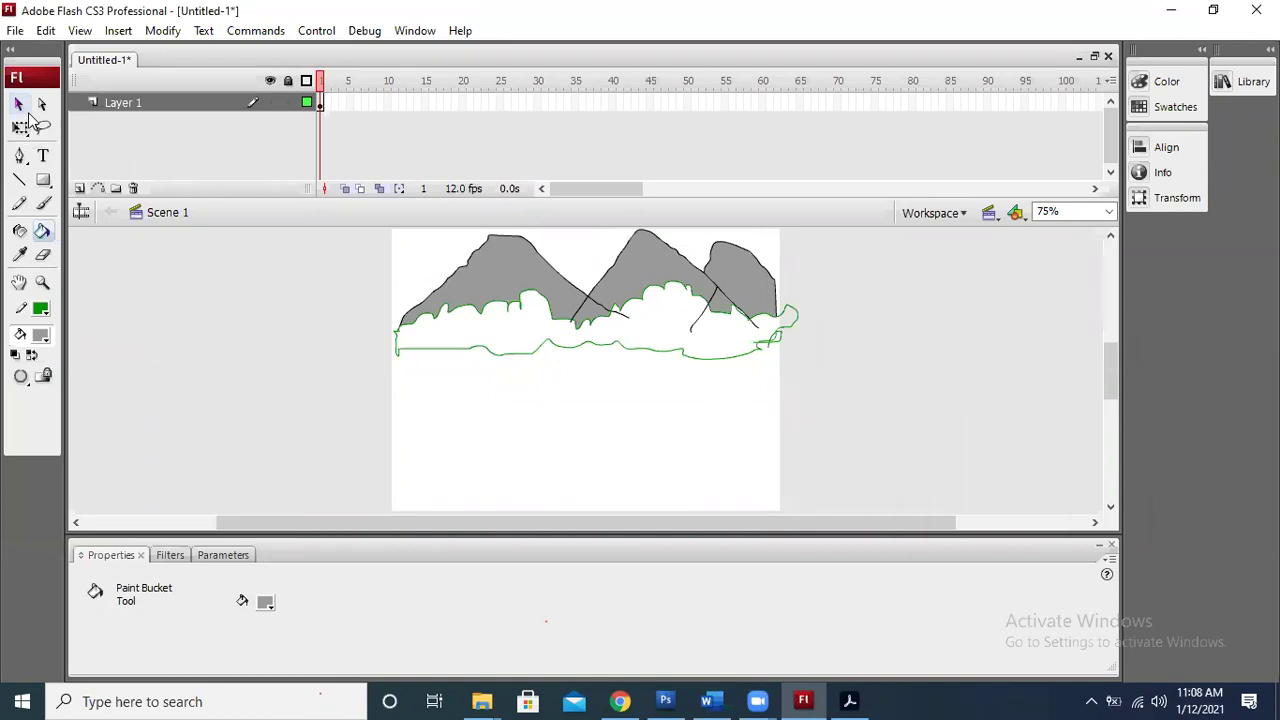
- Set the stroke to white and the fill to dark green #006600, and dab foliage patches inside the bush outline with the Brush tool
left_click(46, 206)
left_click(41, 309)
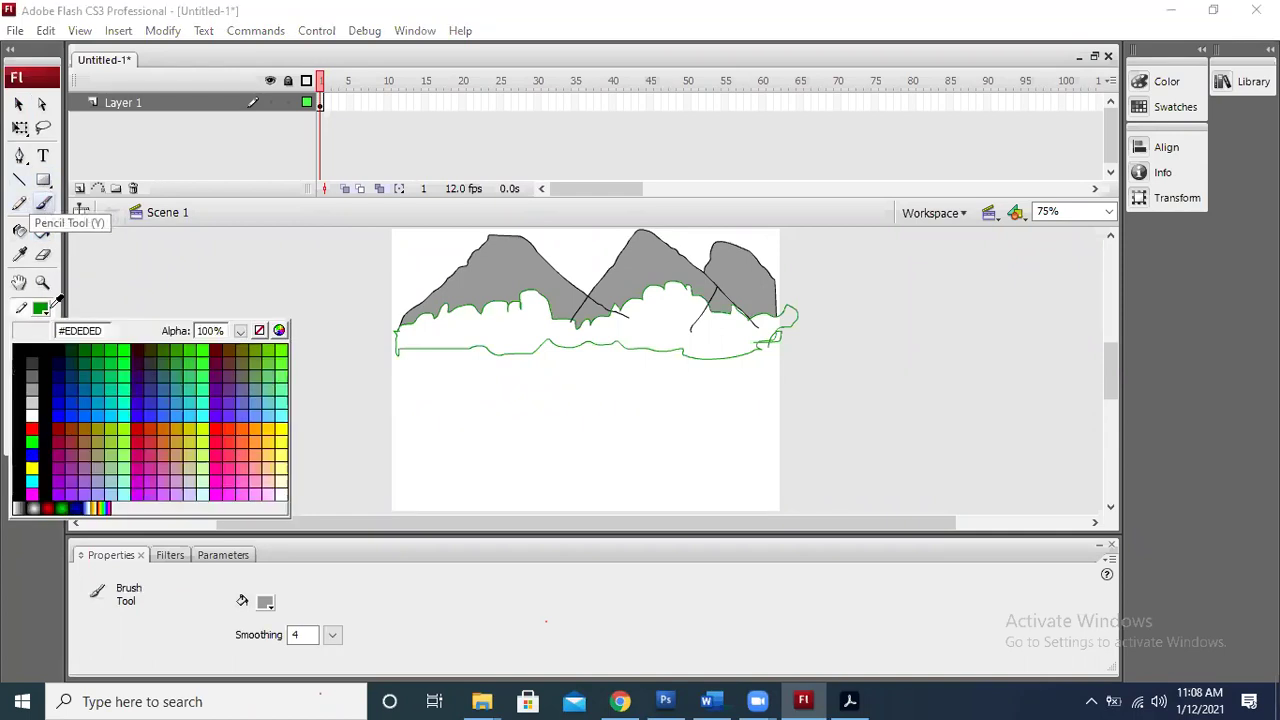
left_click(93, 347)
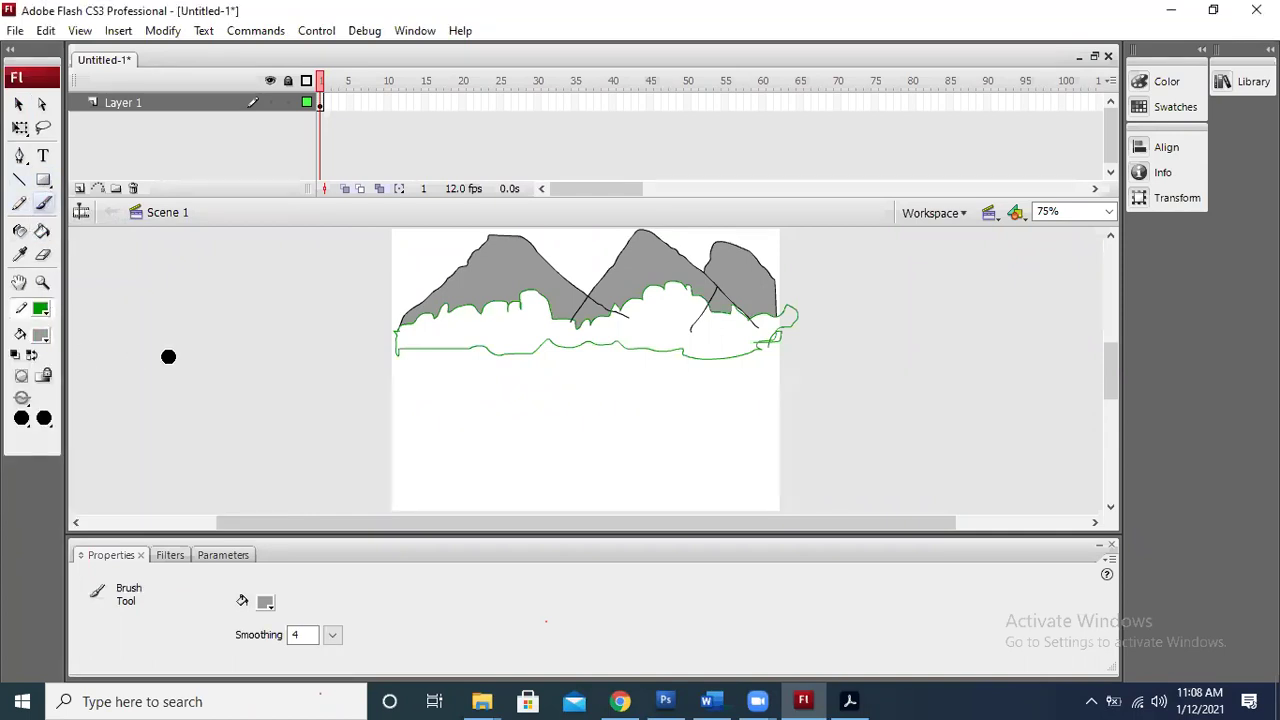
left_click(41, 309)
left_click(5, 328)
left_click(41, 337)
left_click(84, 372)
left_click(433, 339)
left_click_drag(458, 336, 540, 328)
left_click(580, 331)
left_click(614, 330)
mouse_move(683, 314)
left_mouse_down()
mouse_move(655, 306)
mouse_move(726, 326)
mouse_move(650, 330)
left_mouse_up()
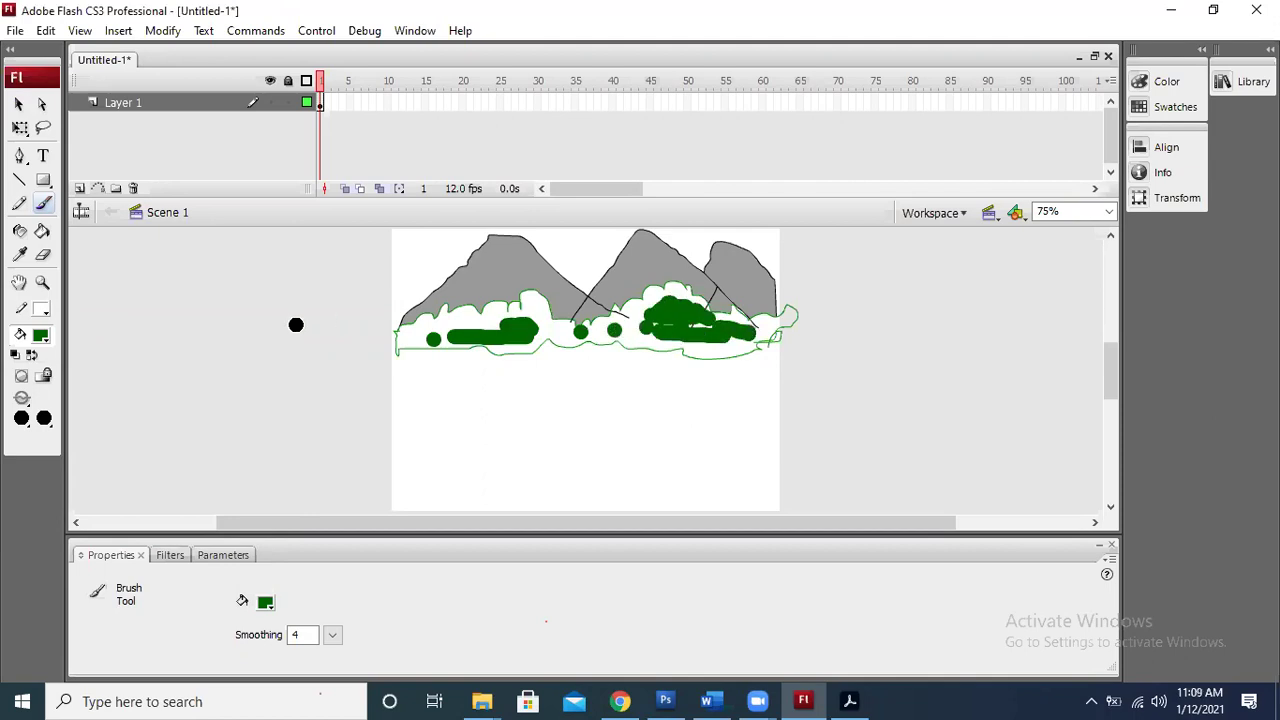
- Brush bright green highlights over both ends of the bushes
left_click(43, 346)
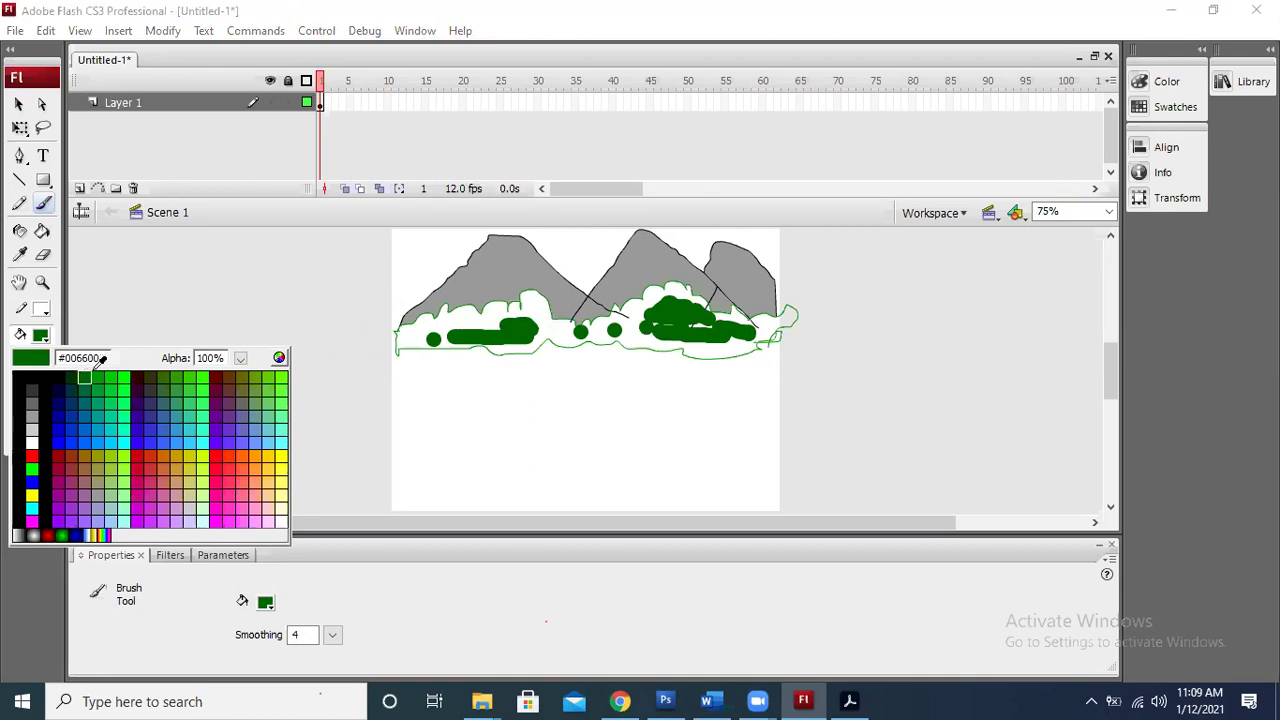
left_click(118, 372)
mouse_move(473, 322)
left_mouse_down()
mouse_move(425, 340)
mouse_move(534, 331)
mouse_move(531, 314)
mouse_move(553, 334)
left_mouse_up()
left_click(553, 334)
left_click_drag(740, 340, 722, 349)
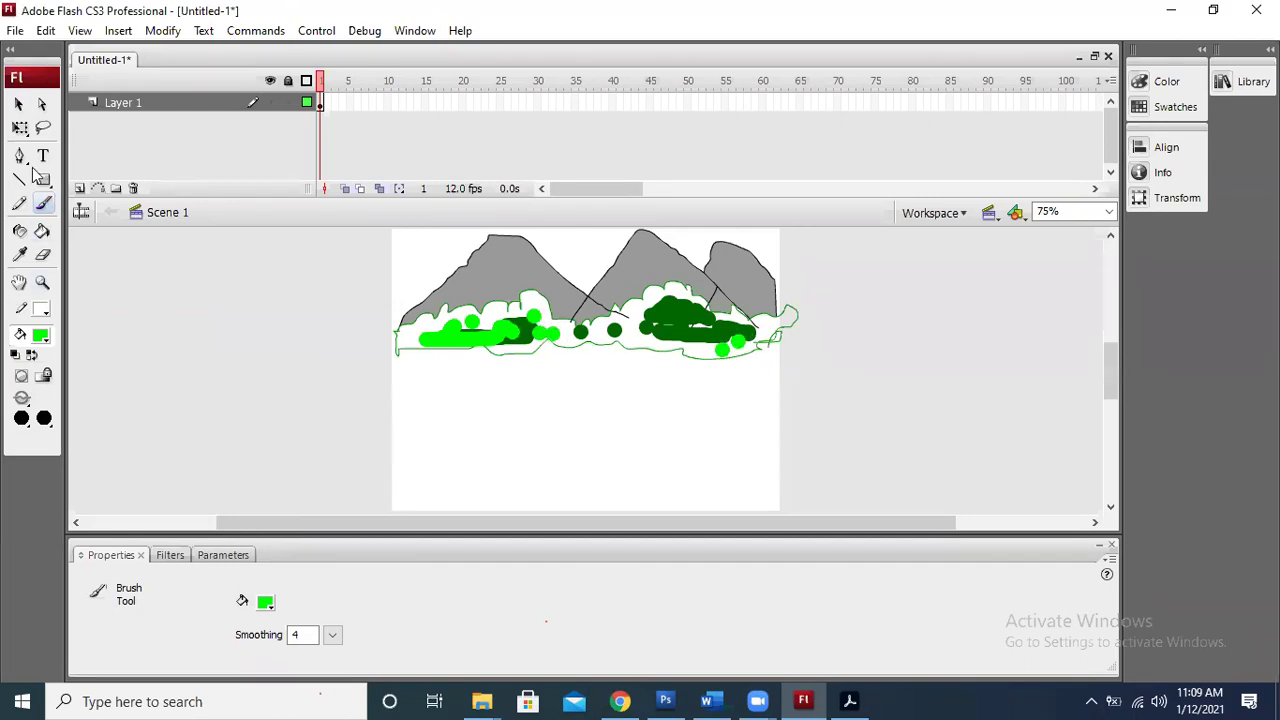
- Fill the white area of the bushes and the large dark patch under the middle mountain with medium green using the Paint Bucket tool
left_click(42, 230)
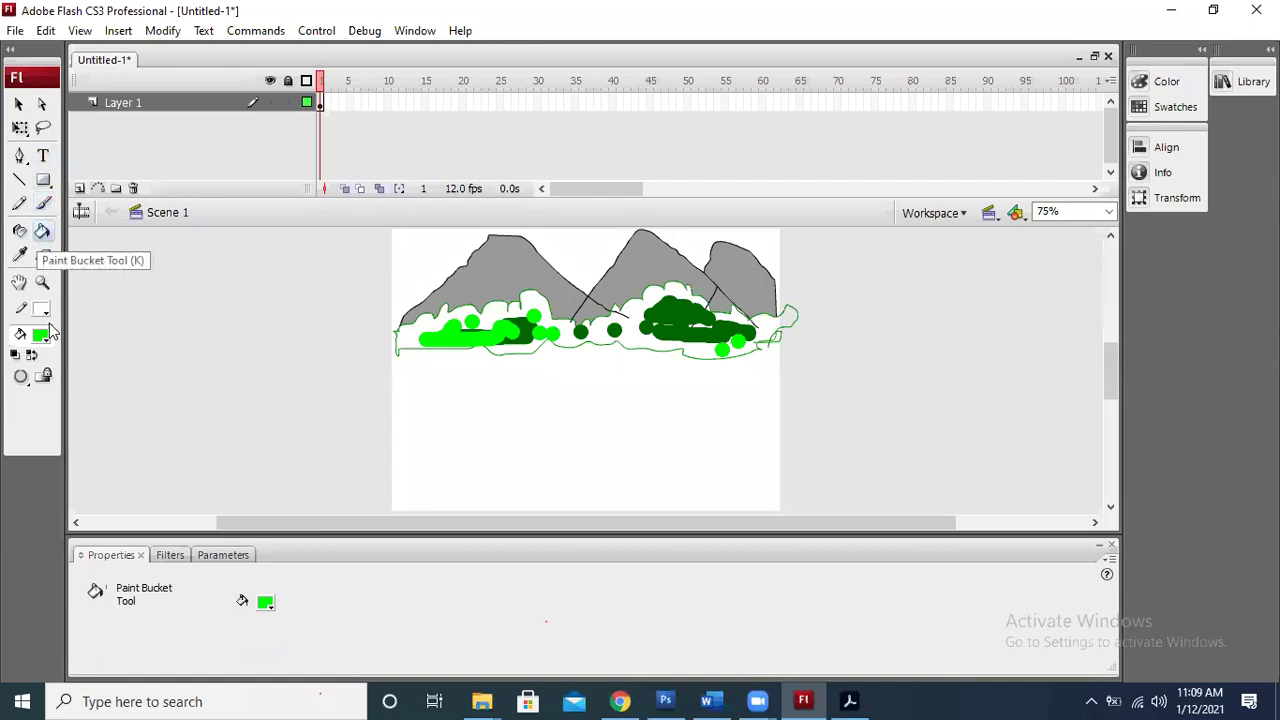
left_click(44, 334)
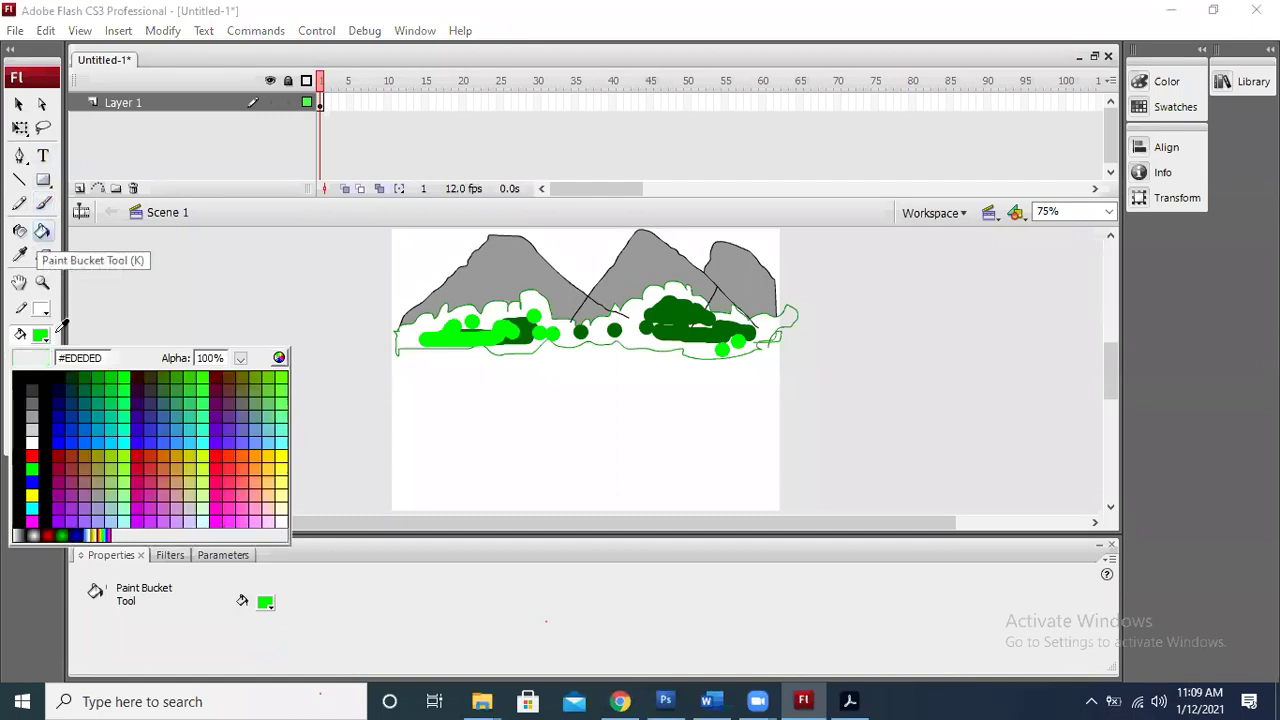
left_click(98, 381)
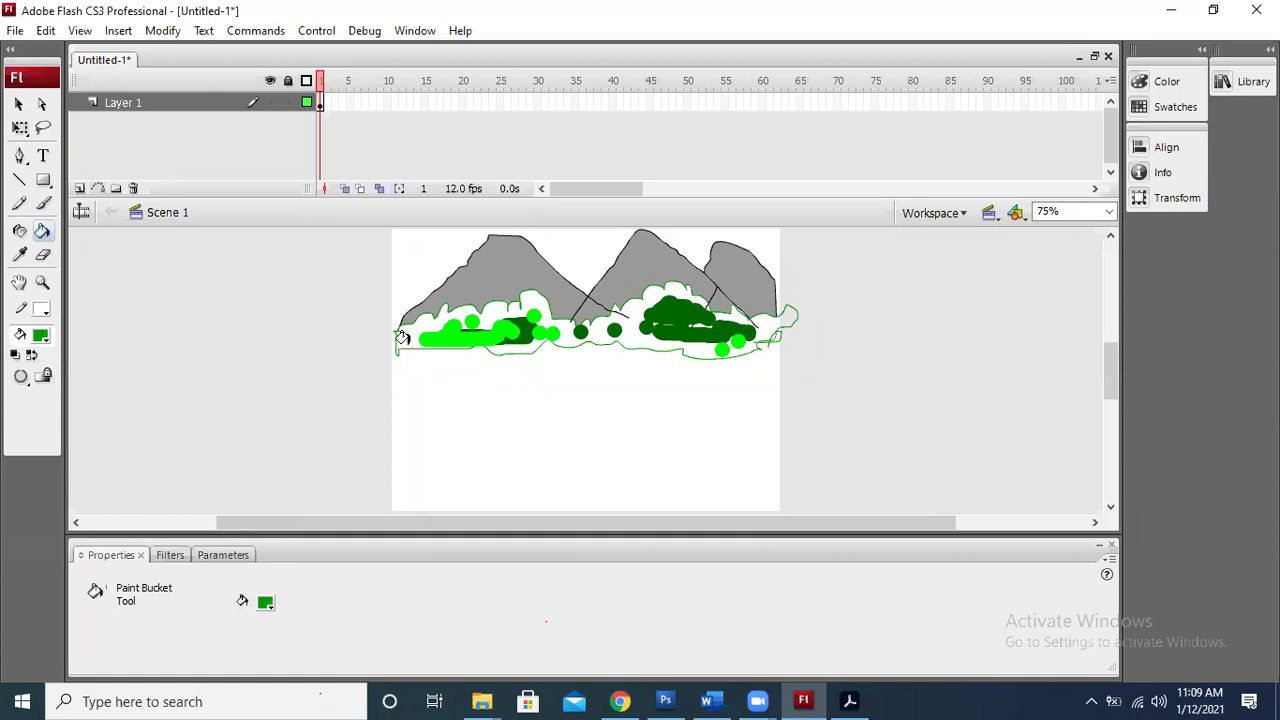
left_click(402, 338)
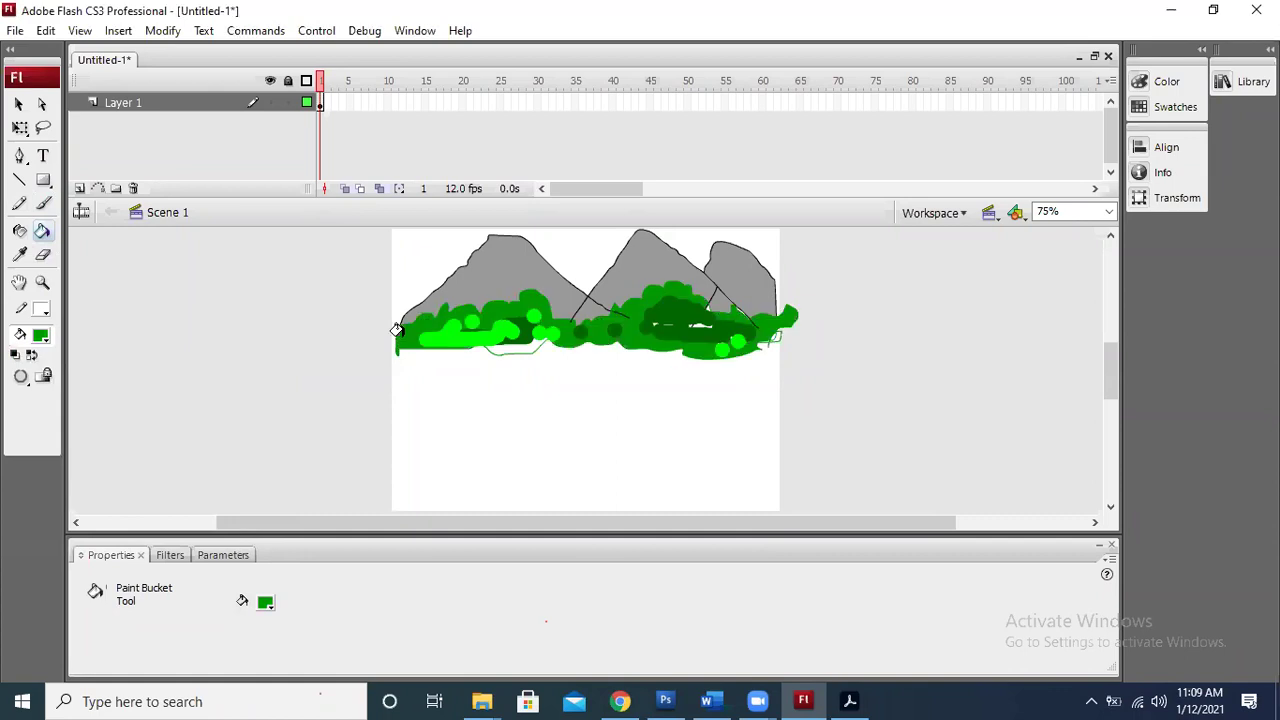
left_click(683, 320)
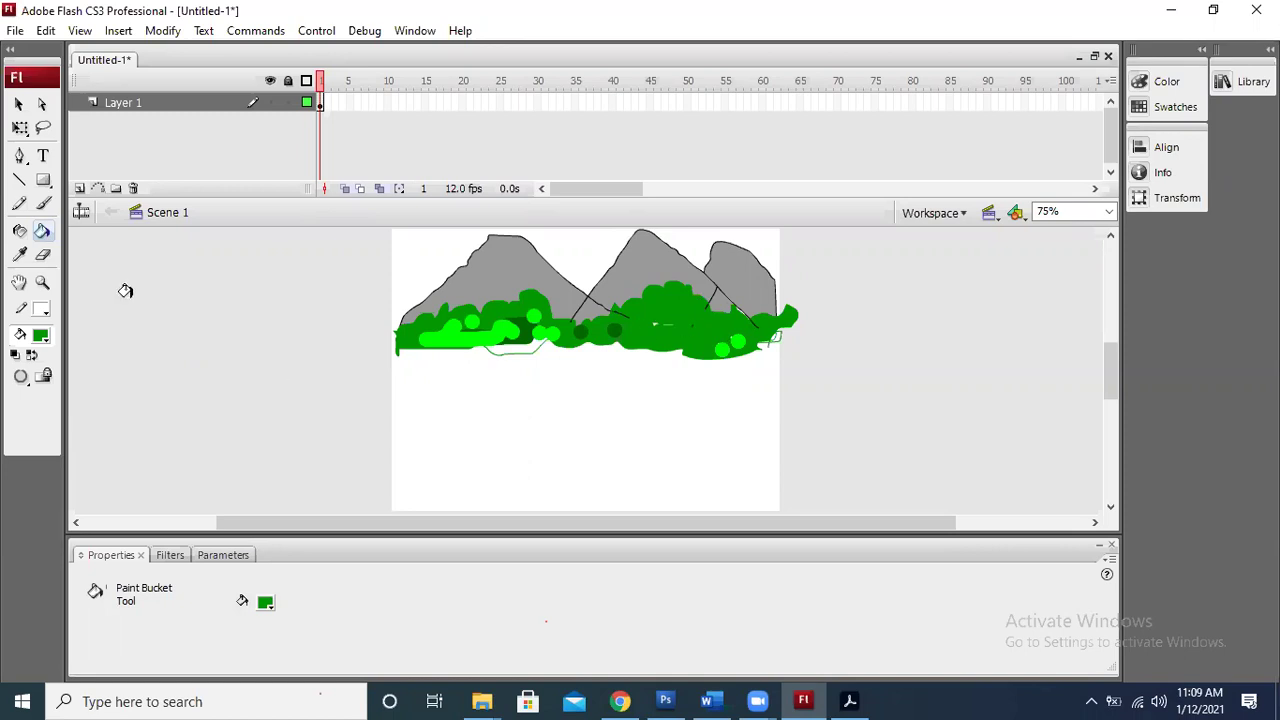
- Set the fill colour to grey, the stroke colour to green #009900 and the Pencil tool's stroke height to 3
left_click(18, 105)
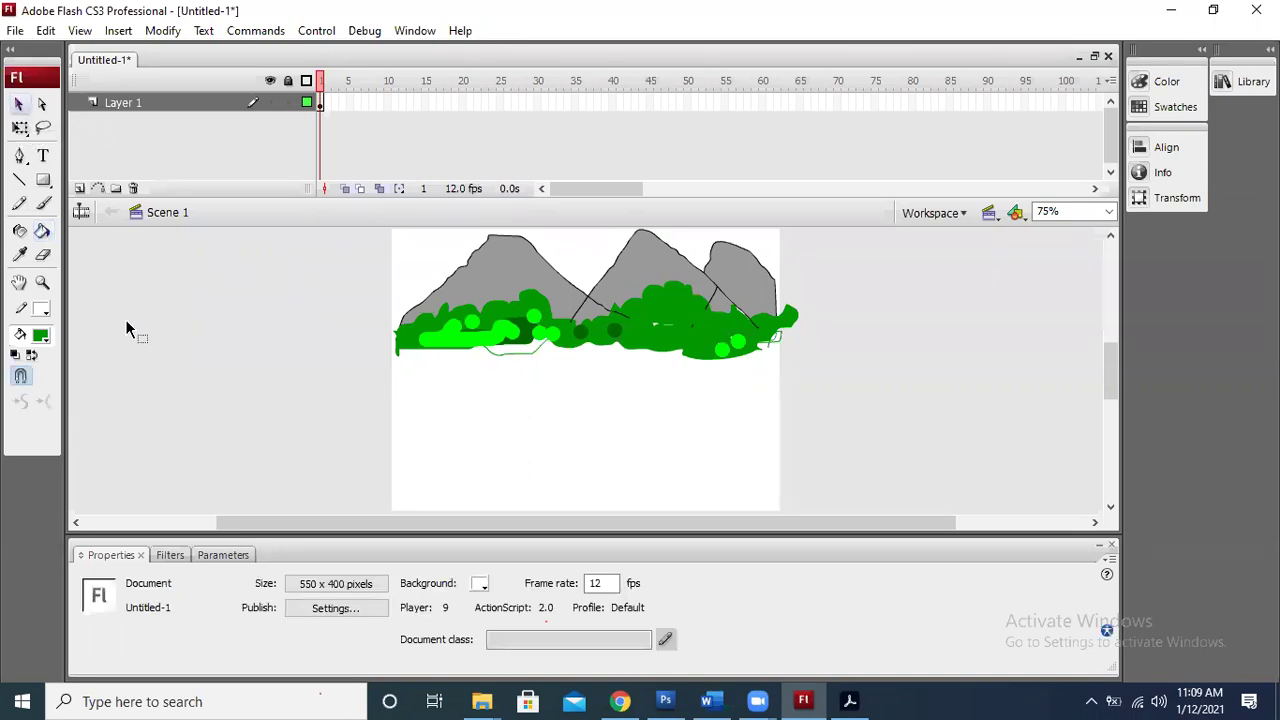
left_click(41, 337)
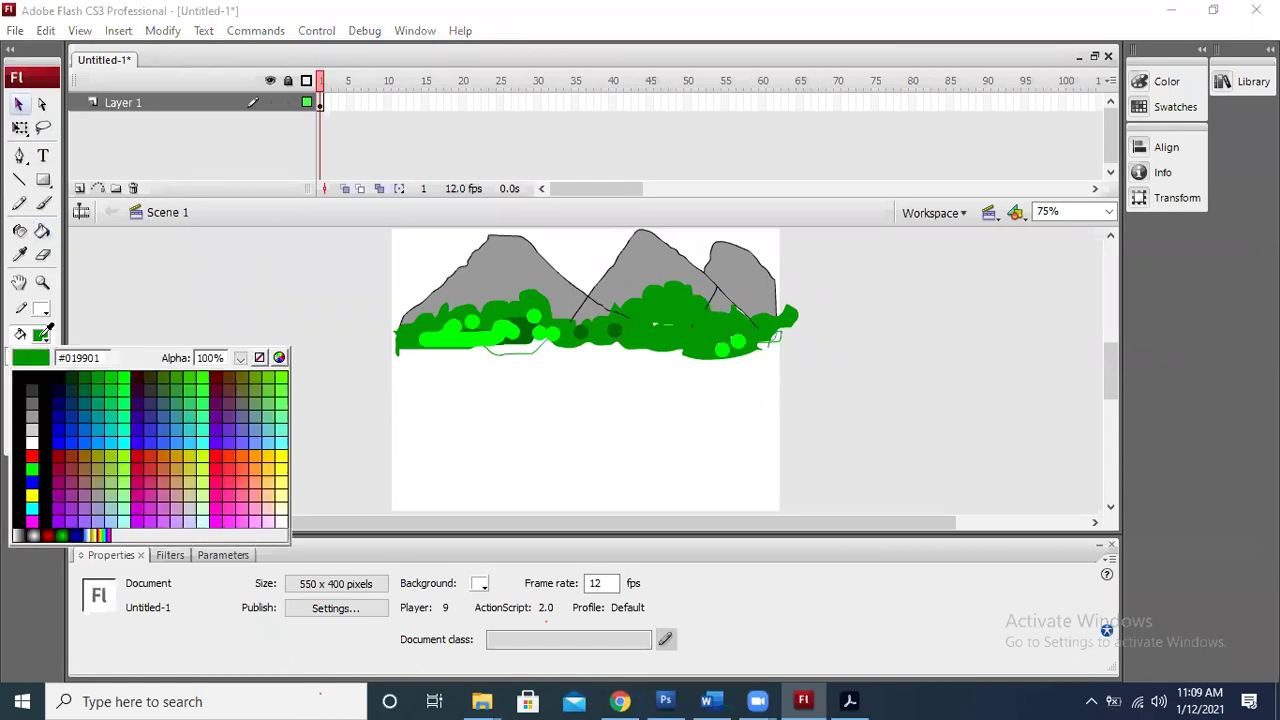
left_click(32, 420)
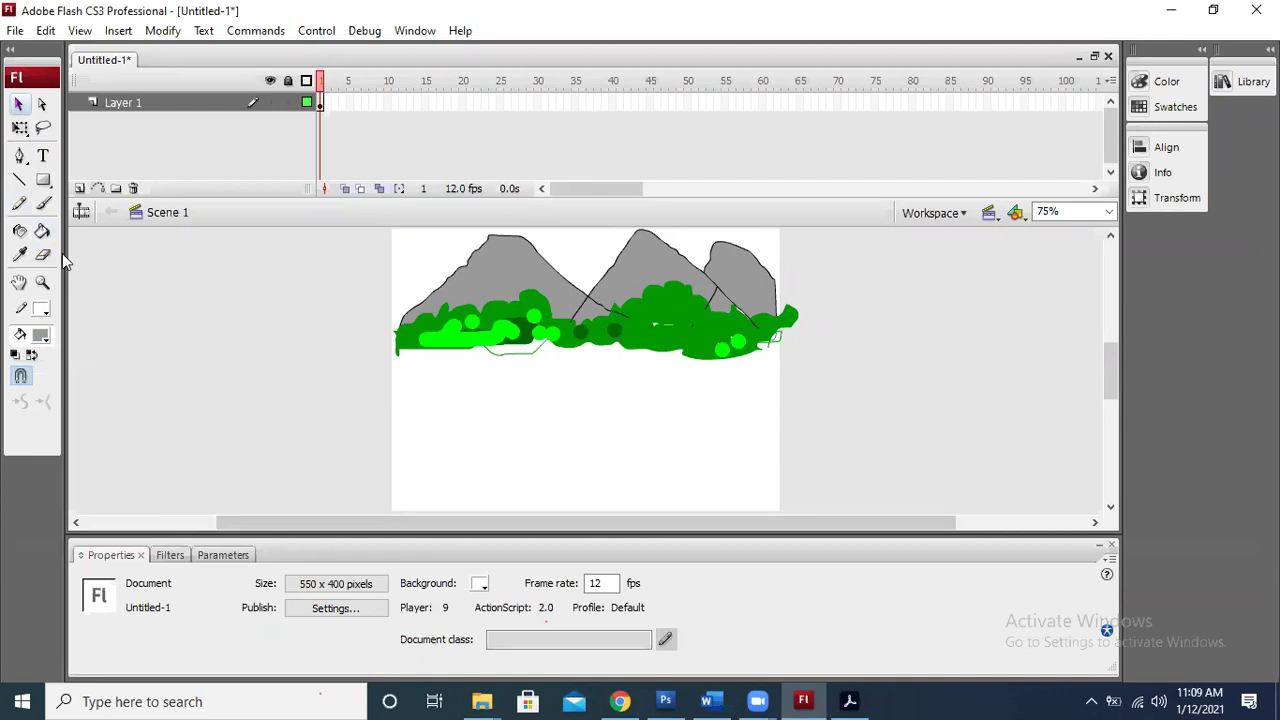
left_click(44, 310)
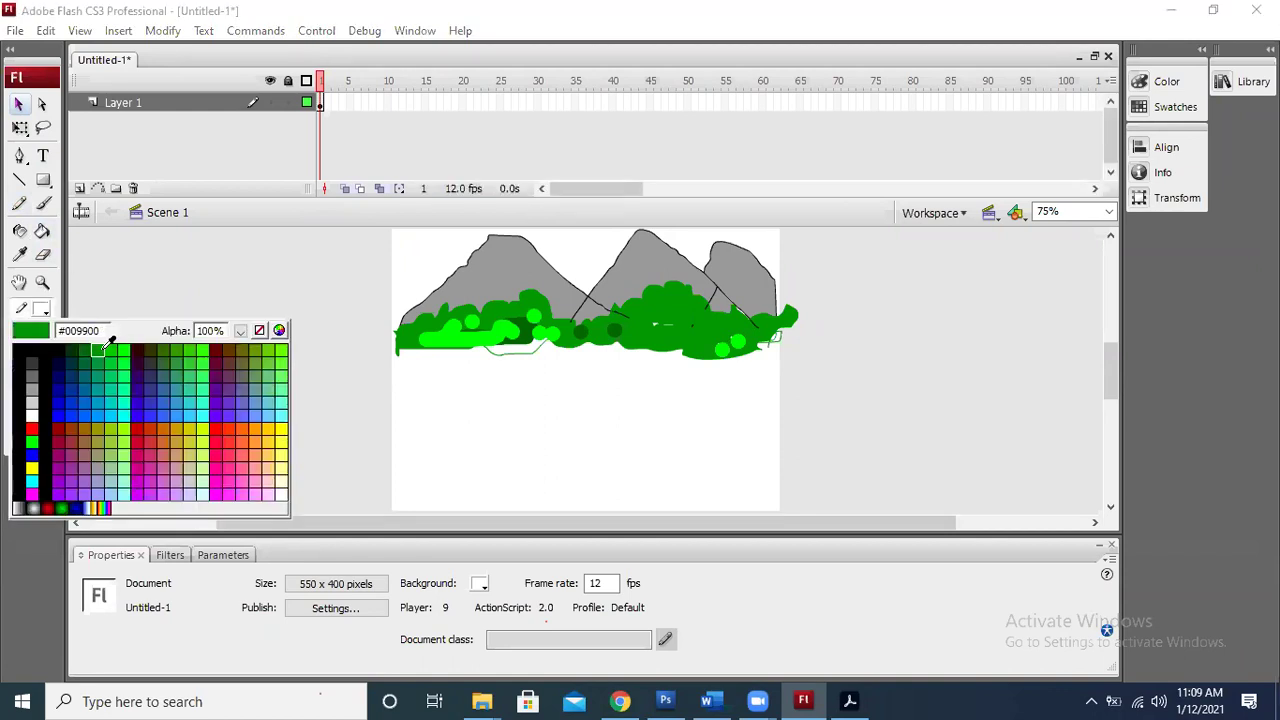
left_click(92, 348)
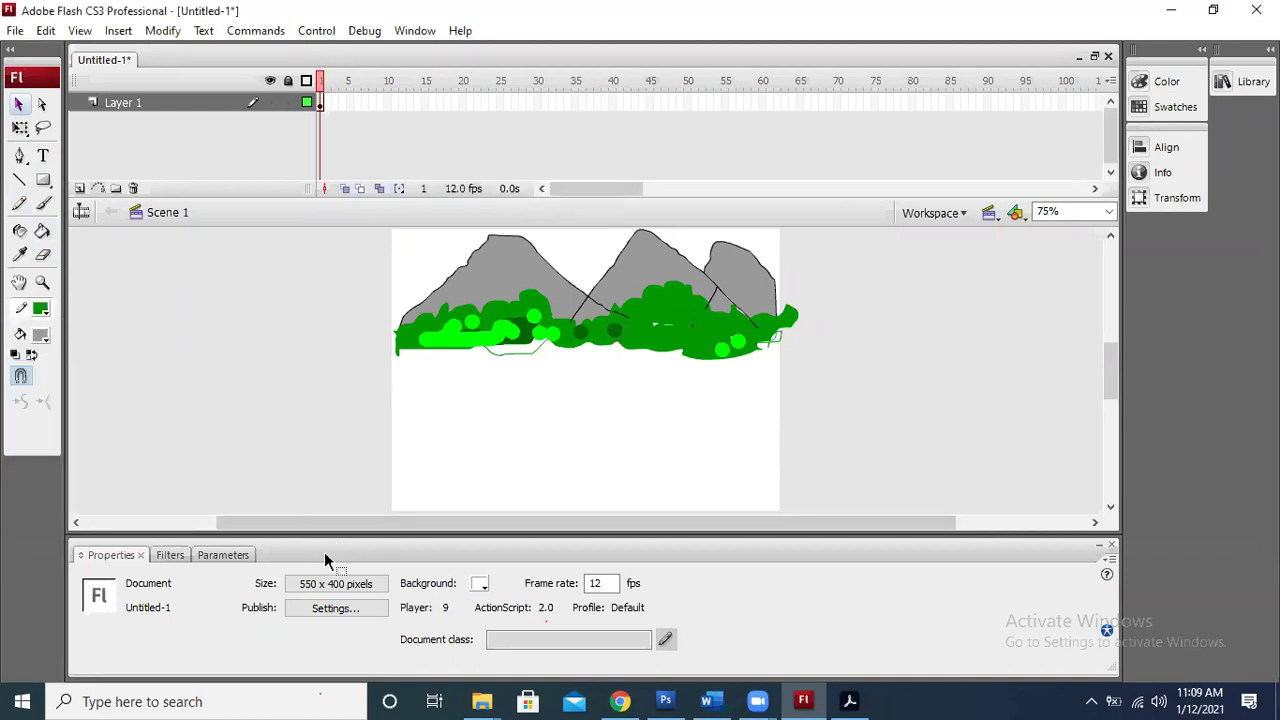
left_click(19, 205)
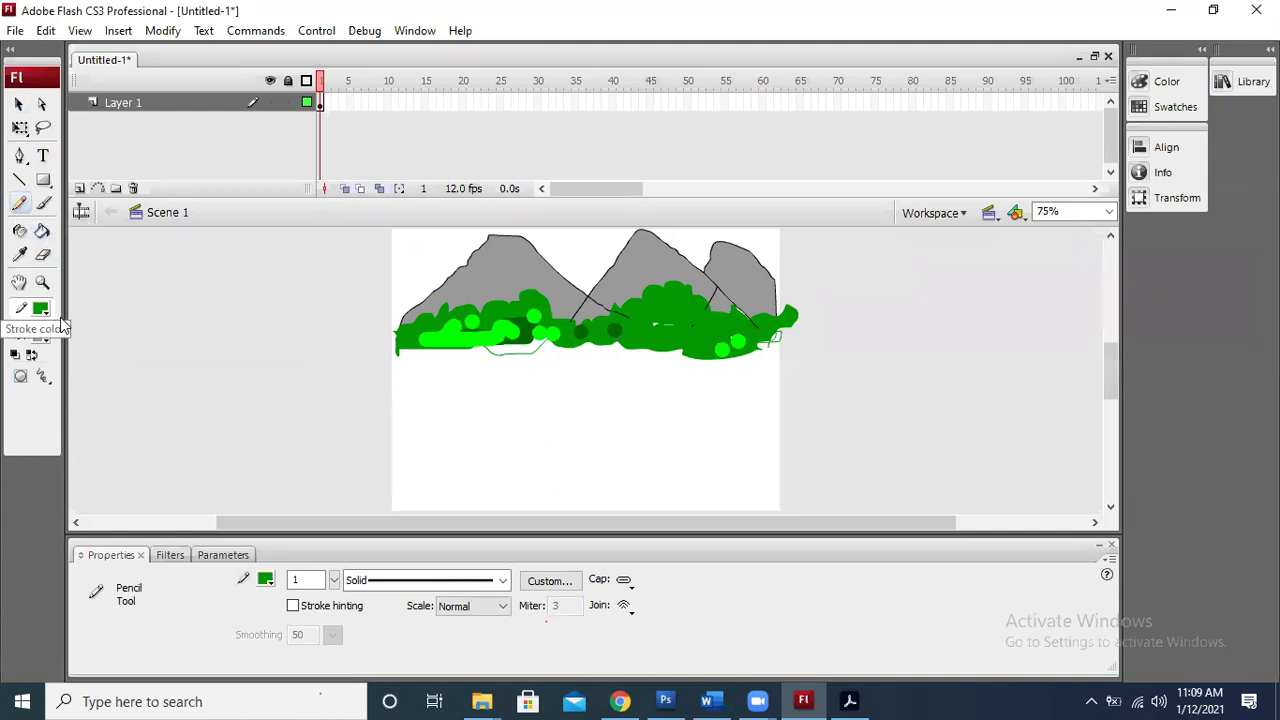
mouse_move(334, 581)
left_mouse_down()
mouse_move(341, 532)
mouse_move(337, 570)
left_mouse_up()
- Scribble a dense green tree crown with the Pencil tool beside the stage, and try to select and move it
mouse_move(256, 277)
left_mouse_down()
mouse_move(221, 316)
mouse_move(279, 277)
mouse_move(296, 287)
mouse_move(225, 287)
mouse_move(247, 311)
mouse_move(283, 293)
mouse_move(299, 316)
mouse_move(232, 279)
mouse_move(241, 316)
mouse_move(278, 330)
mouse_move(302, 305)
mouse_move(288, 271)
mouse_move(218, 288)
mouse_move(292, 326)
mouse_move(265, 277)
mouse_move(218, 276)
mouse_move(208, 303)
mouse_move(273, 321)
mouse_move(238, 329)
mouse_move(208, 303)
mouse_move(211, 337)
mouse_move(310, 318)
left_mouse_up()
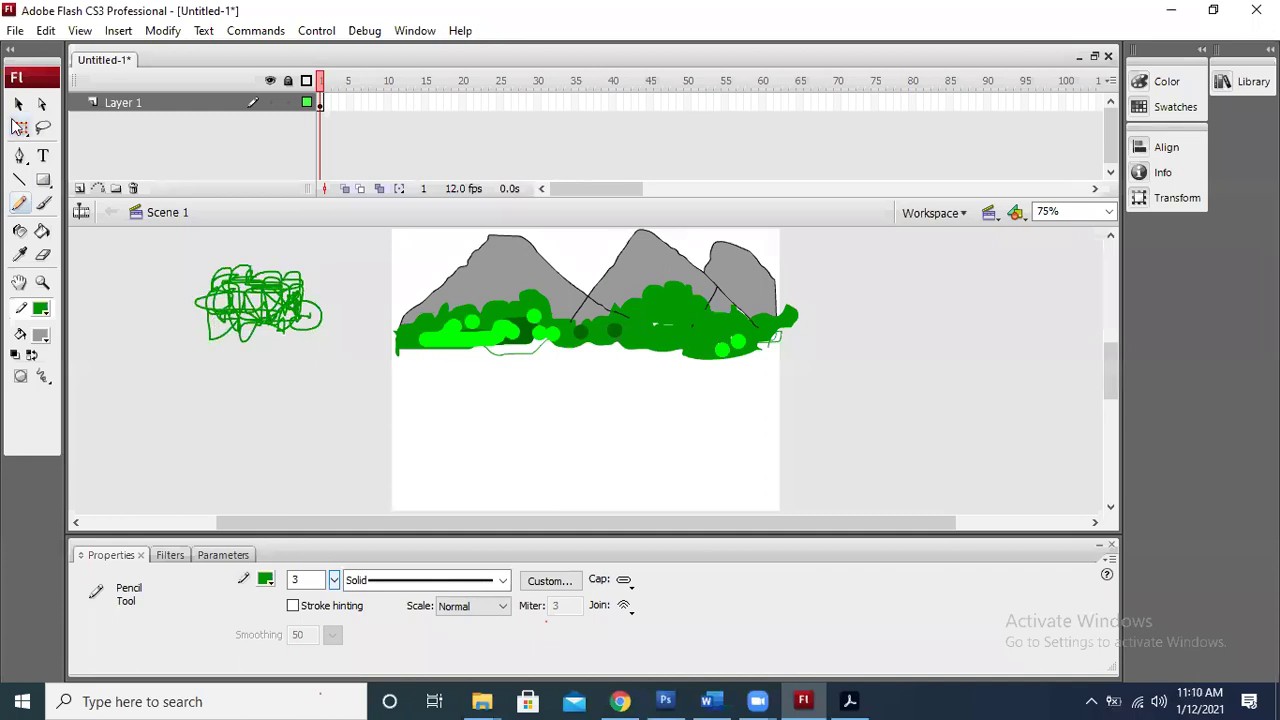
left_click(15, 103)
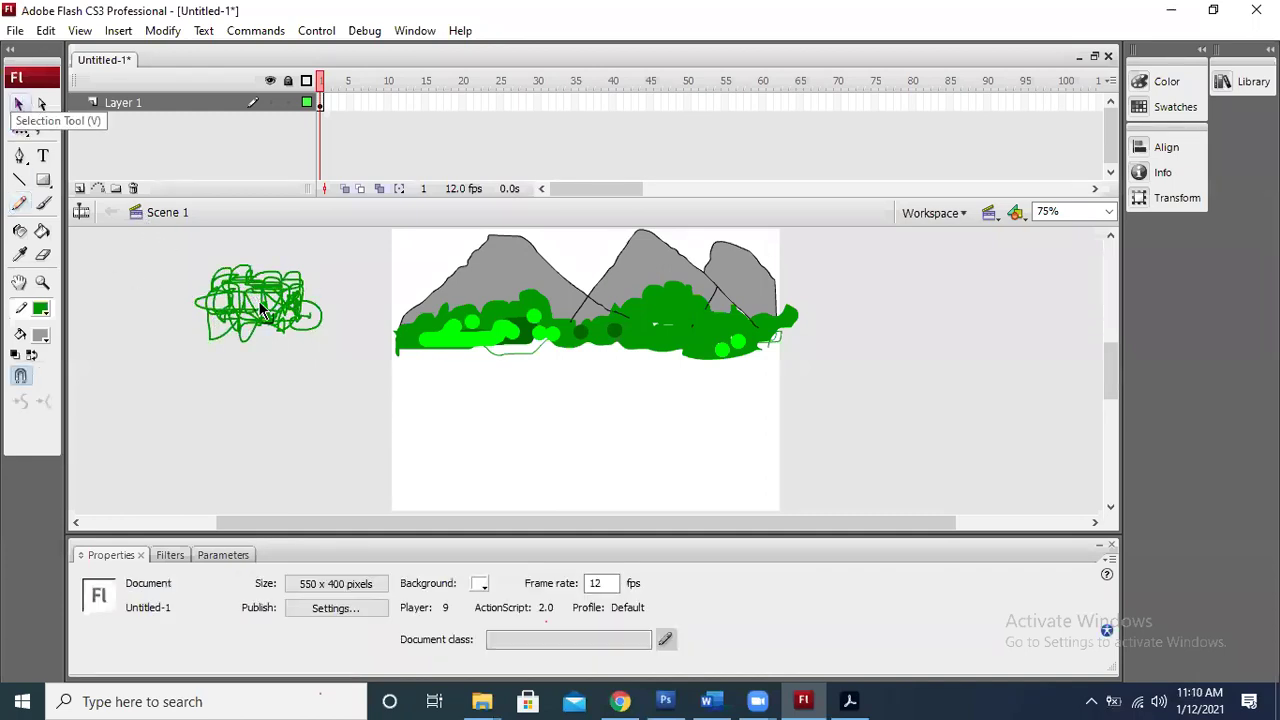
left_click(206, 297)
mouse_move(159, 245)
left_mouse_down()
mouse_move(287, 337)
mouse_move(286, 315)
mouse_move(286, 343)
mouse_move(252, 337)
left_mouse_up()
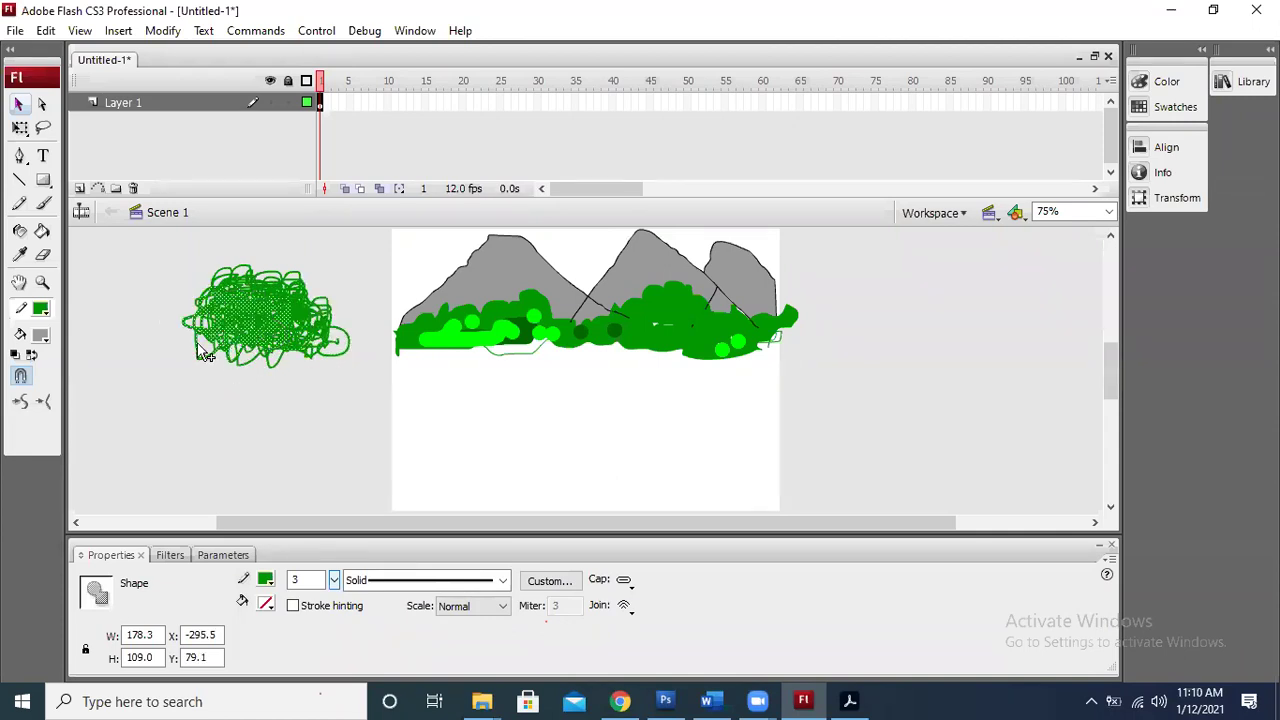
left_click(169, 314)
left_click_drag(160, 254, 357, 391)
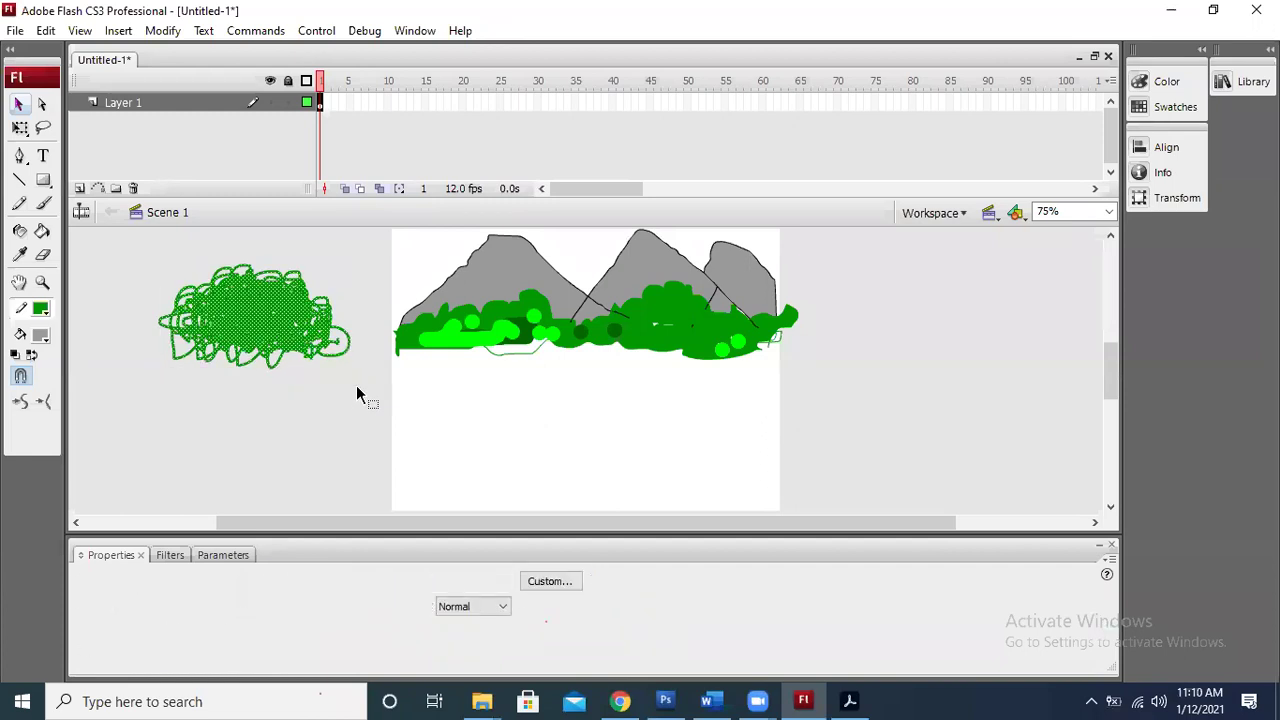
left_click(333, 405)
left_click_drag(262, 311, 485, 340)
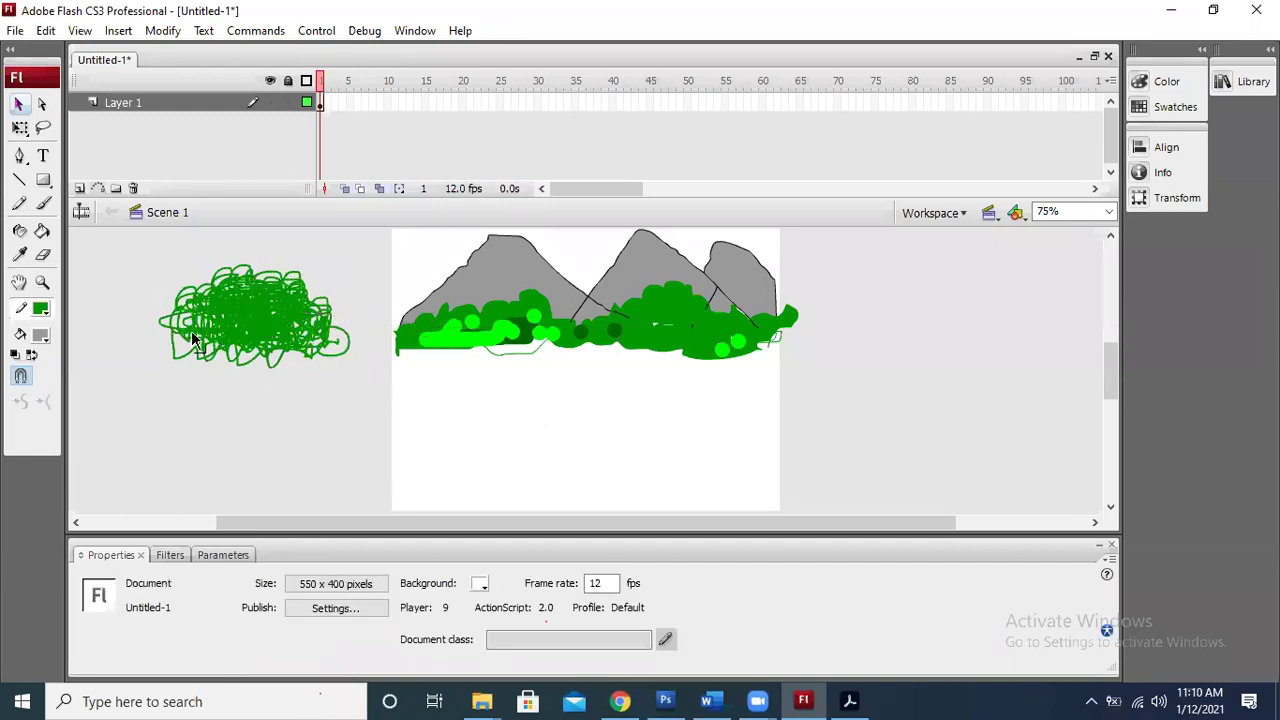
- Undo the last change, then select the whole green scribble beside the stage and delete it
left_click(298, 389)
key("ctrl+z")
double_click(309, 352)
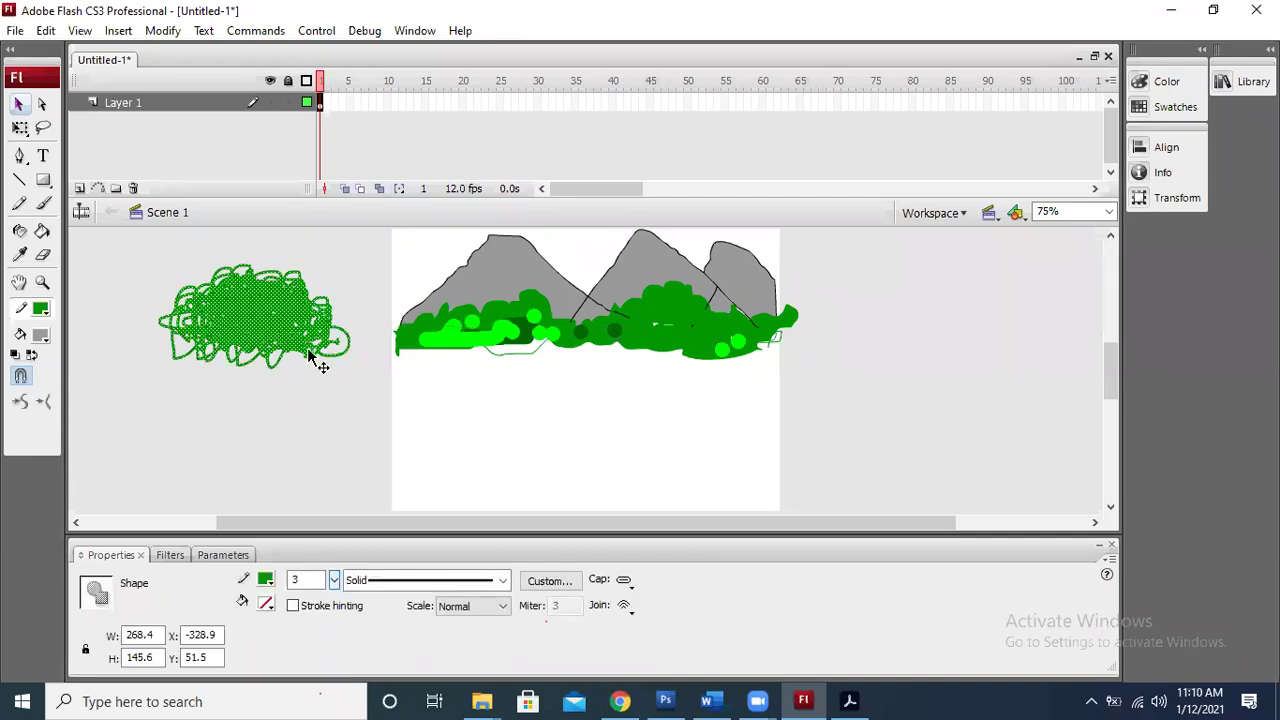
left_click(336, 398)
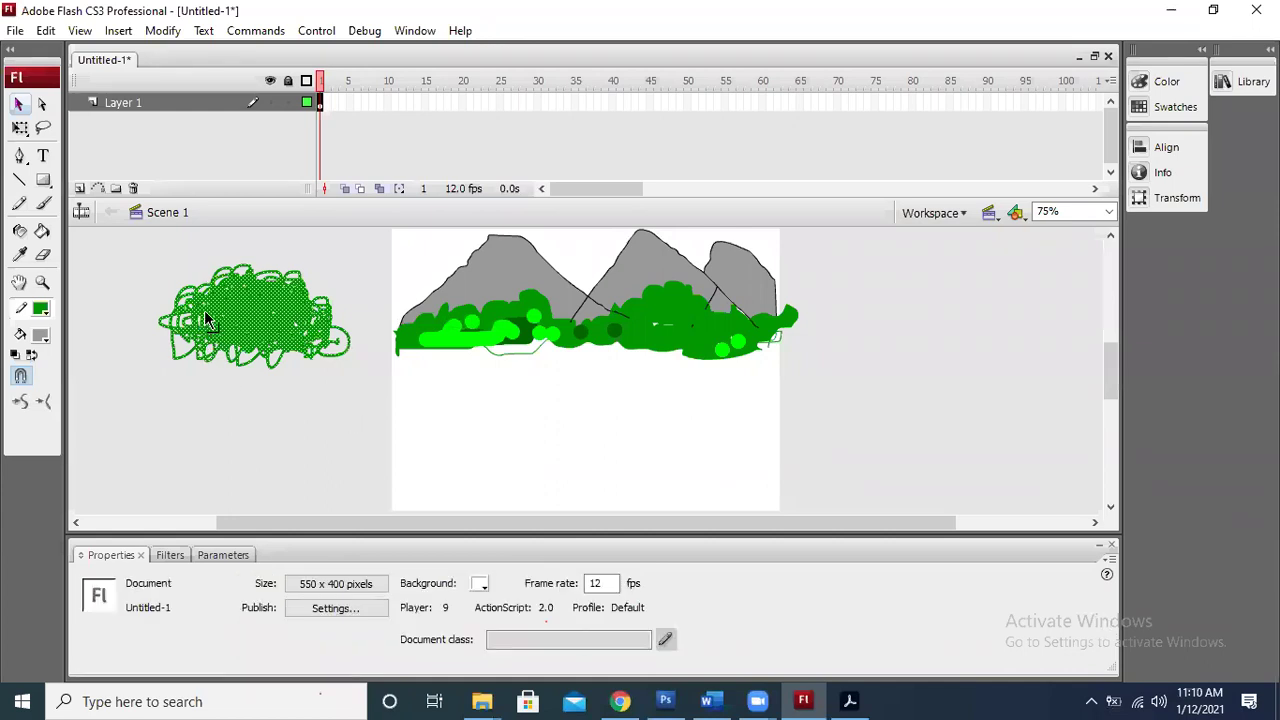
left_click_drag(141, 256, 348, 405)
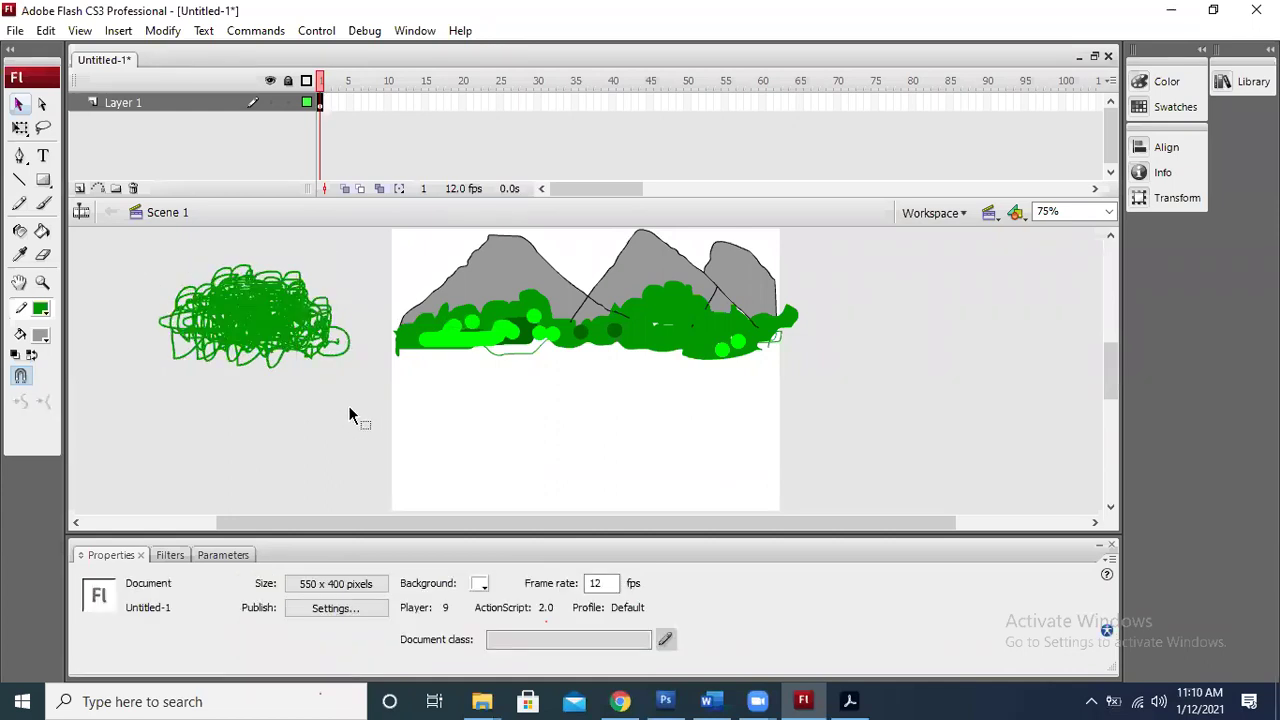
left_click(296, 364)
left_click_drag(131, 240, 368, 404)
key("Delete")
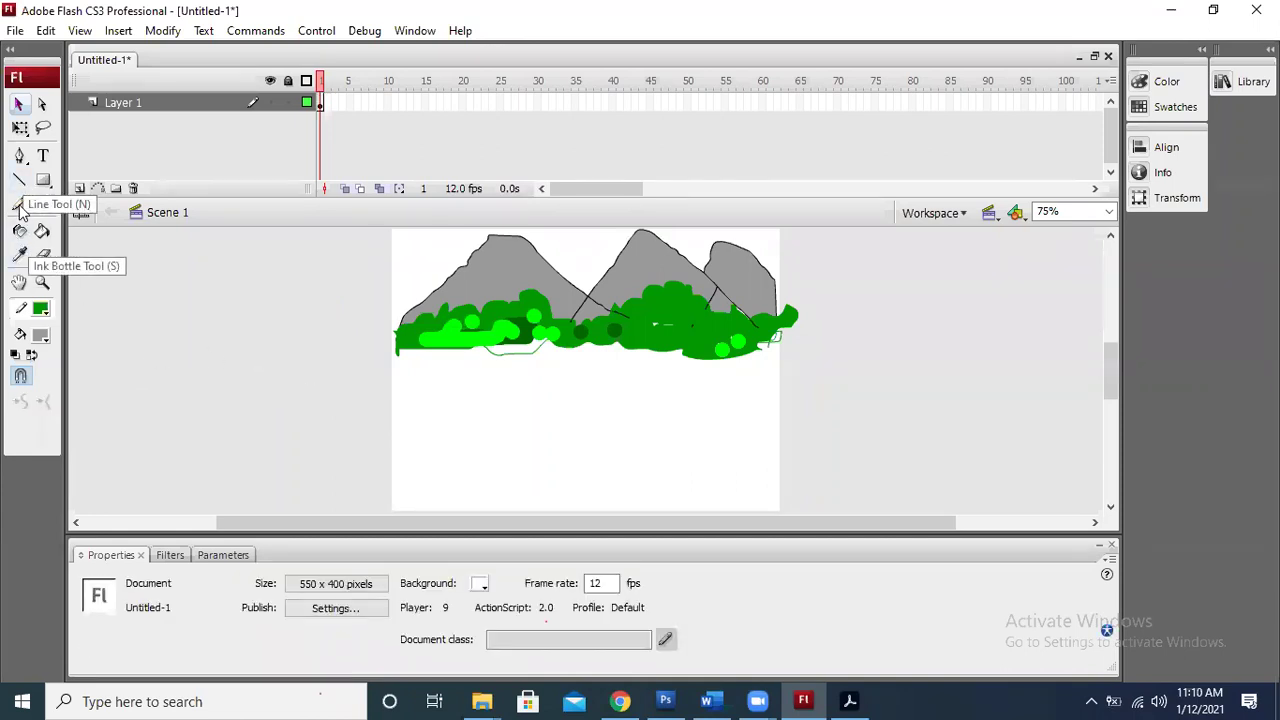
- Draw a closed, scalloped green tree crown outline beside the stage with the Pencil tool
left_click(19, 204)
mouse_move(189, 260)
left_mouse_down()
mouse_move(226, 272)
mouse_move(299, 248)
mouse_move(319, 296)
mouse_move(318, 380)
left_mouse_up()
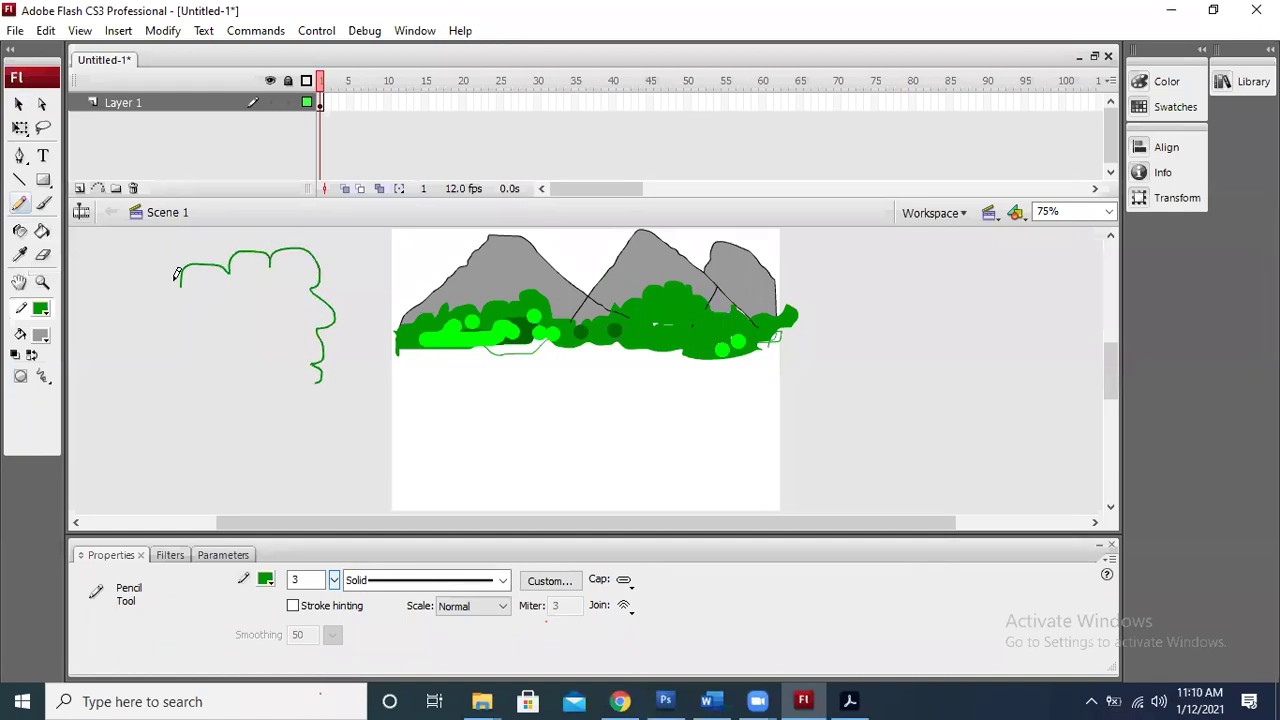
mouse_move(172, 296)
left_mouse_down()
mouse_move(211, 337)
mouse_move(194, 365)
mouse_move(219, 403)
mouse_move(318, 384)
left_mouse_up()
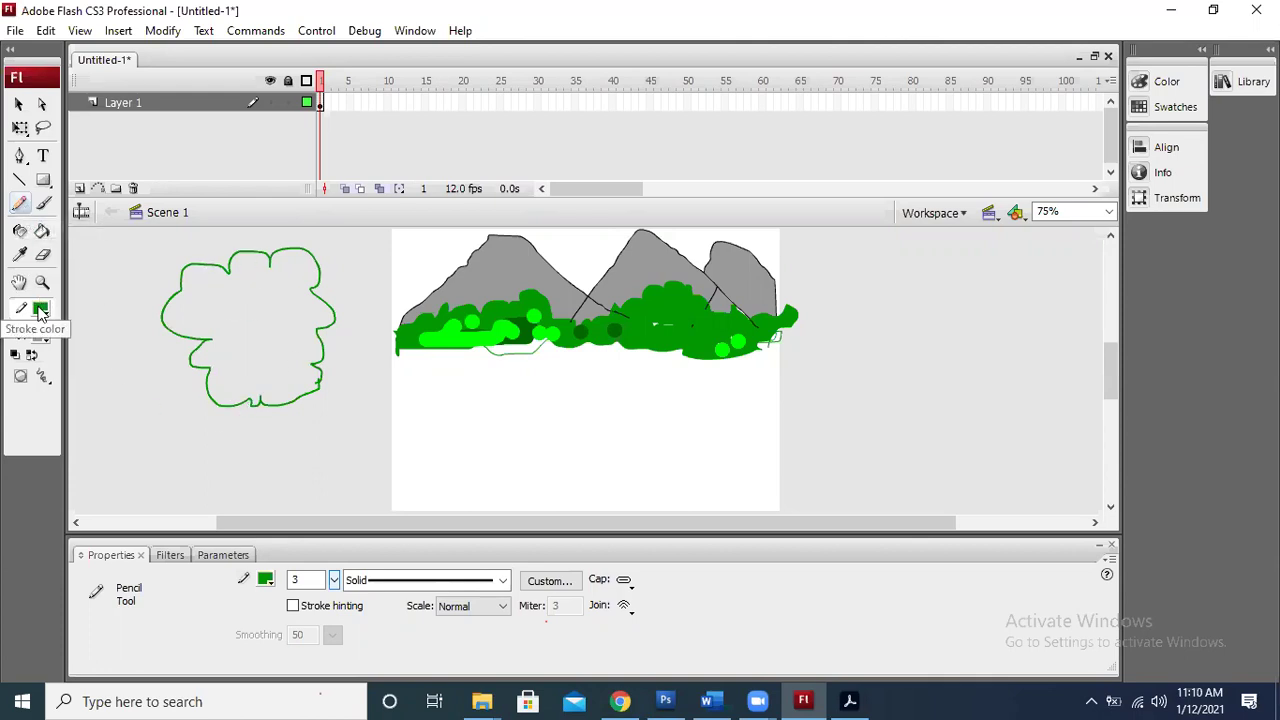
- Set the stroke colour to brown and draw a trunk with flared roots and a closed base under the tree crown
left_click(40, 313)
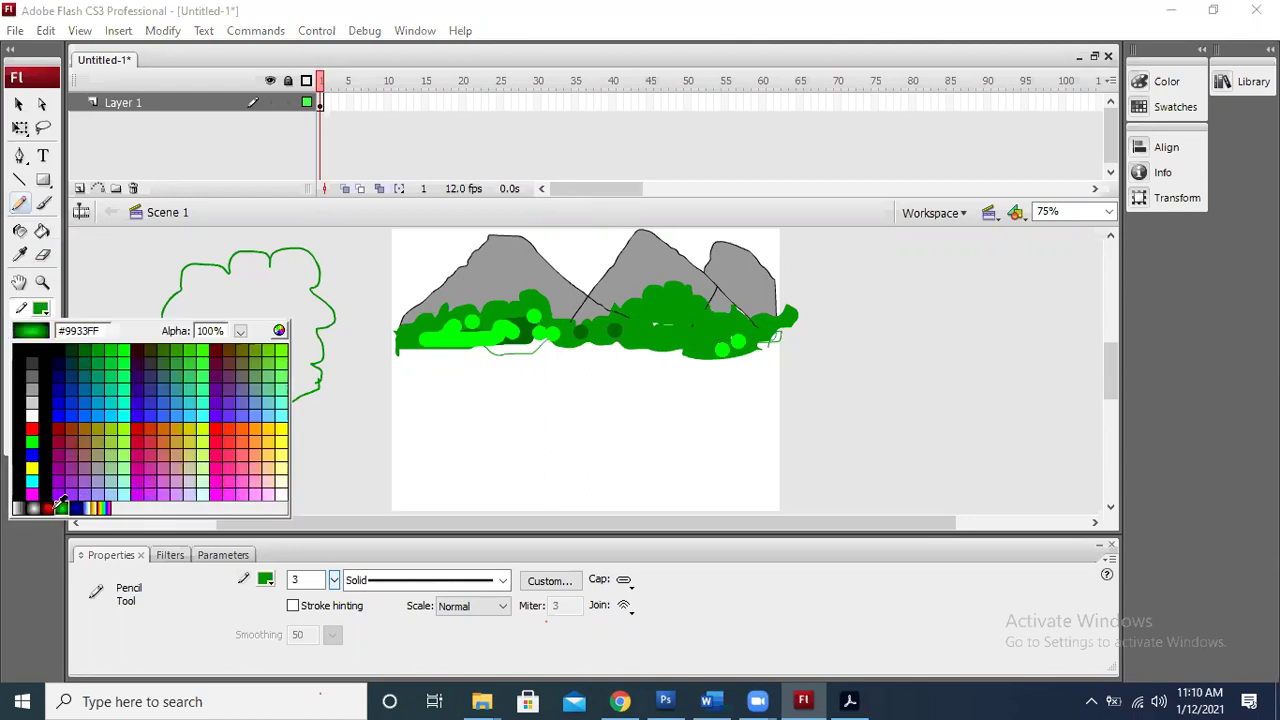
left_click(87, 420)
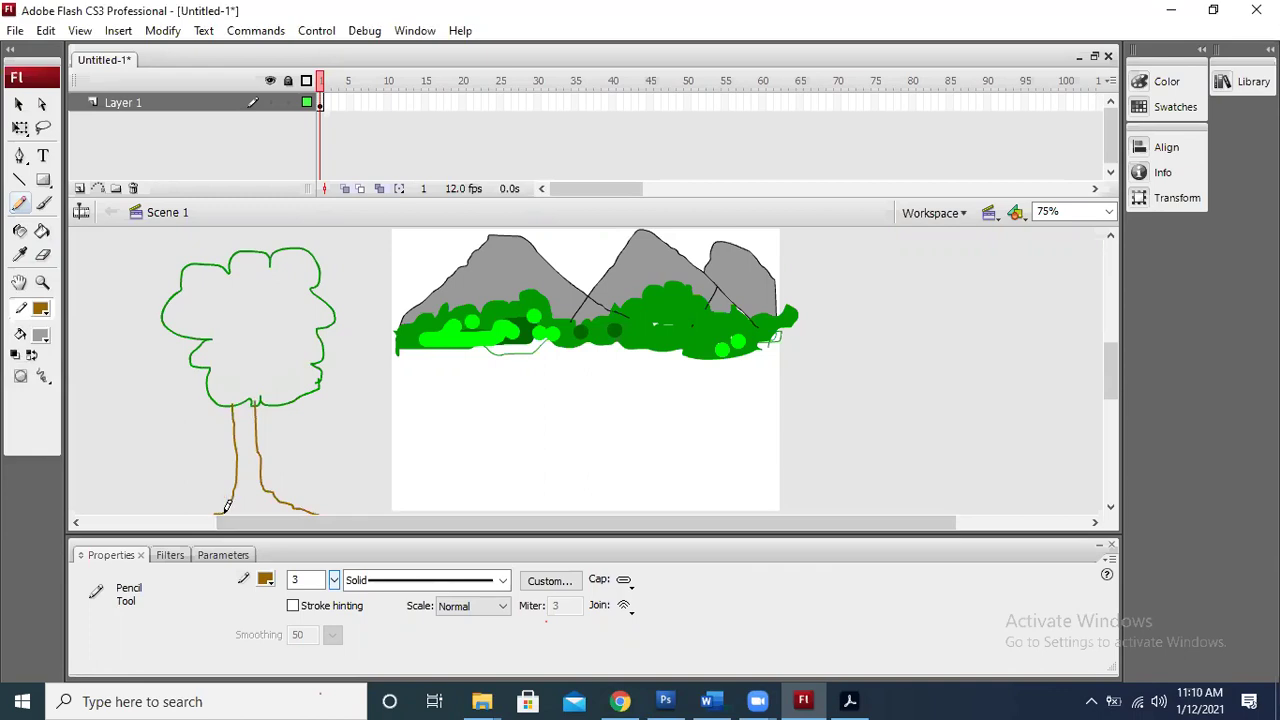
left_click_drag(249, 507, 295, 505)
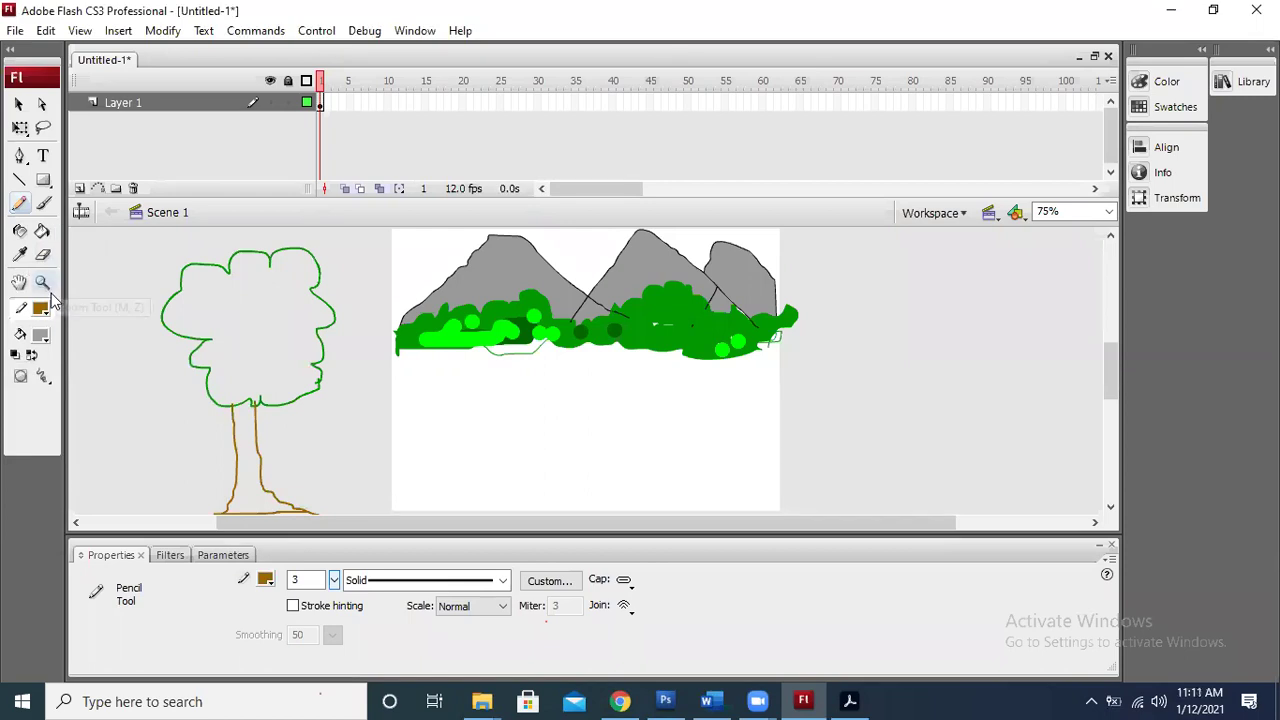
- Copy the brown stroke's hex code #996701 into the fill colour and fill the tree trunk with it using the Paint Bucket
left_click(41, 310)
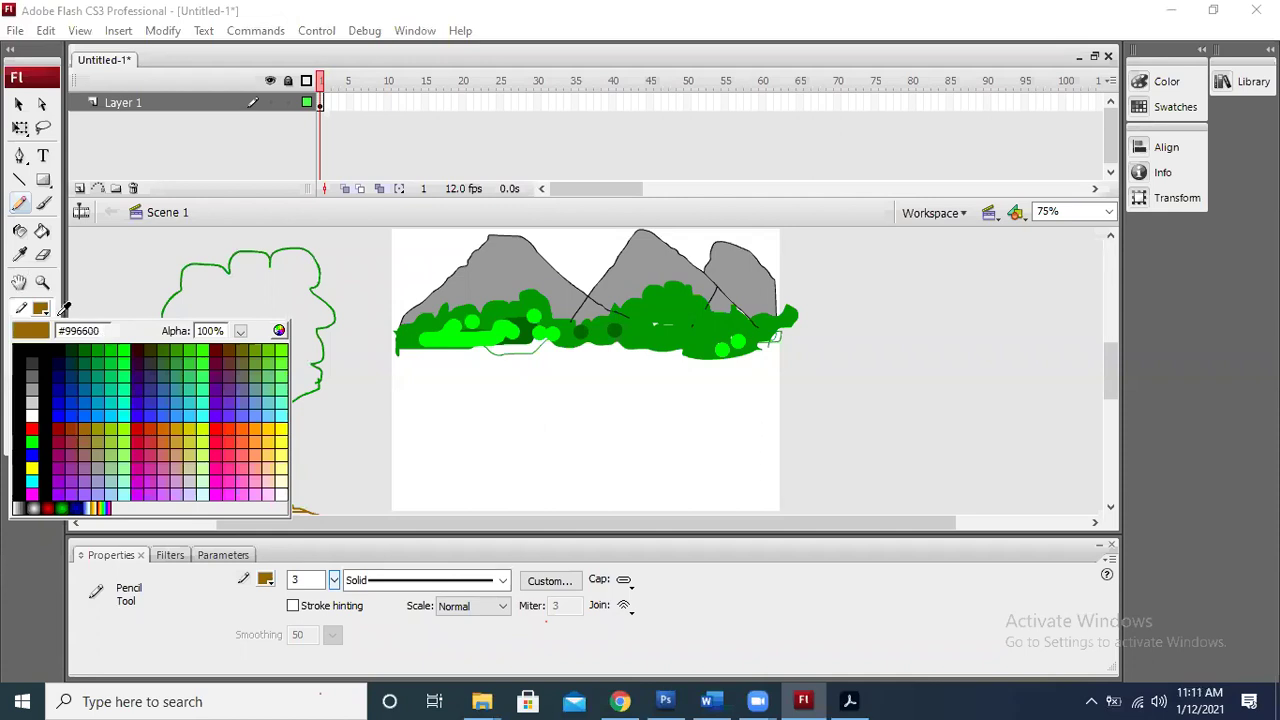
left_click(40, 313)
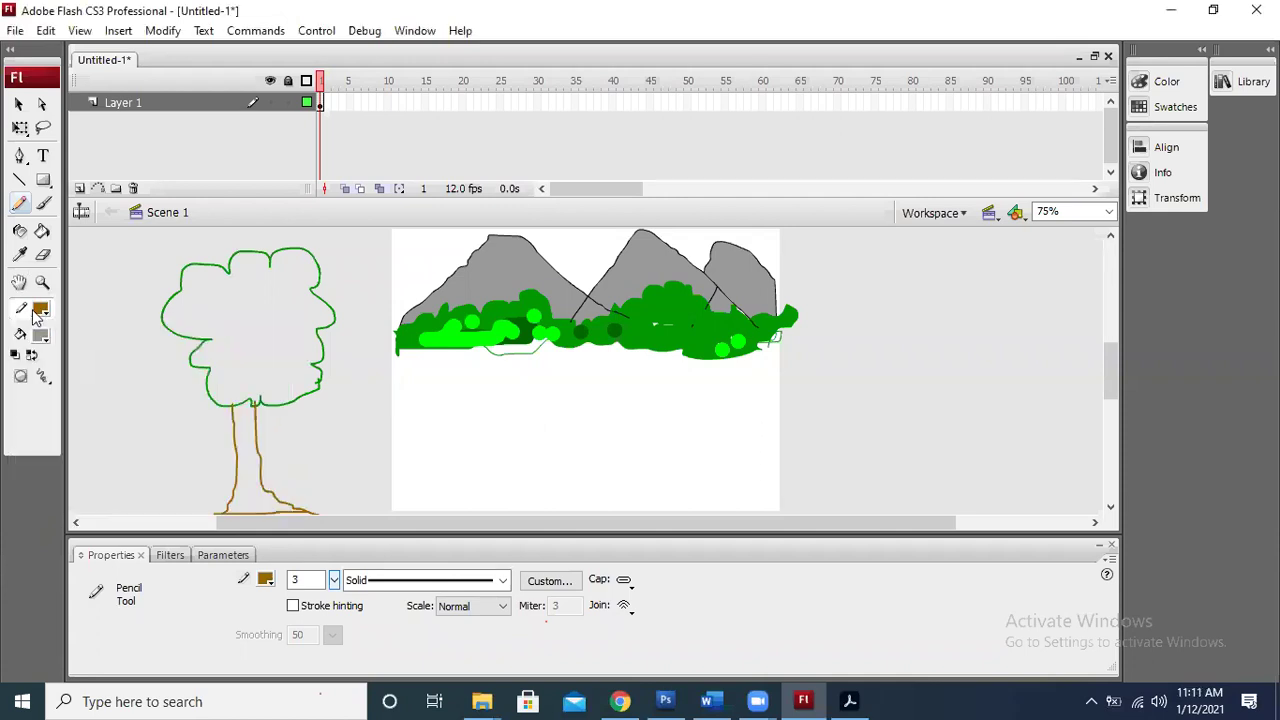
left_click(38, 312)
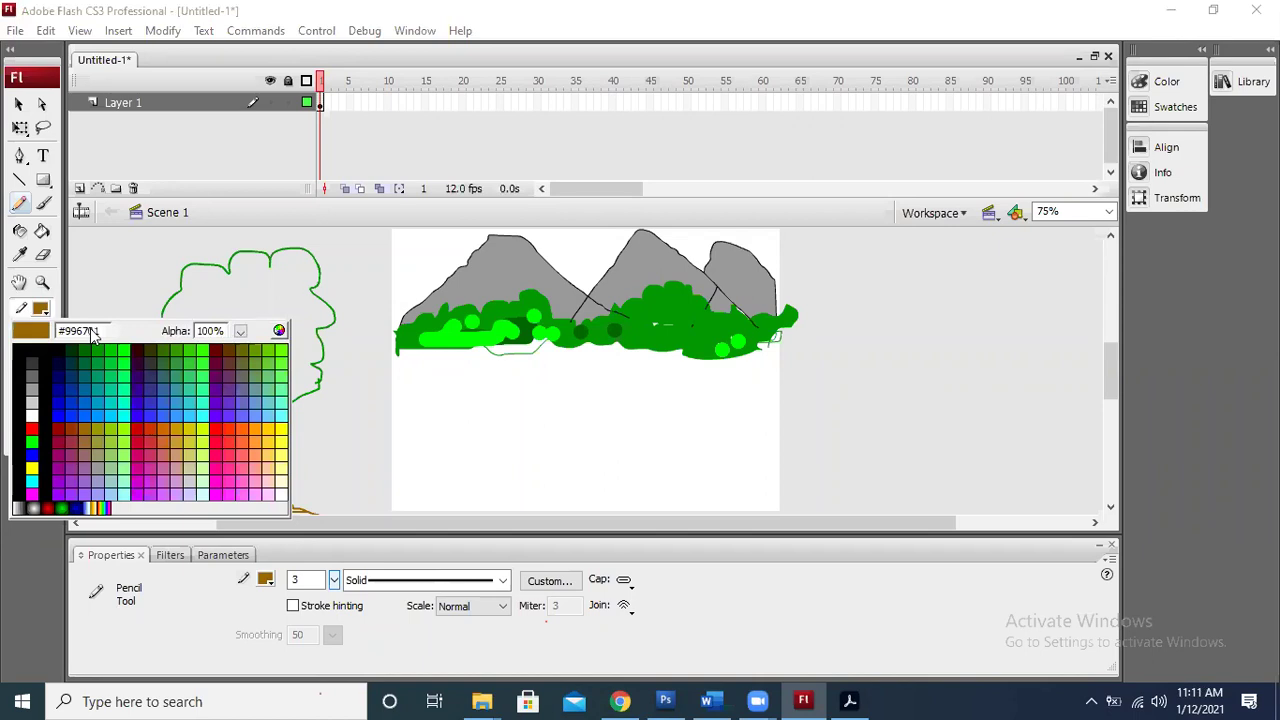
left_click_drag(108, 331, 62, 338)
key("ctrl+c")
left_click(125, 298)
left_click(44, 333)
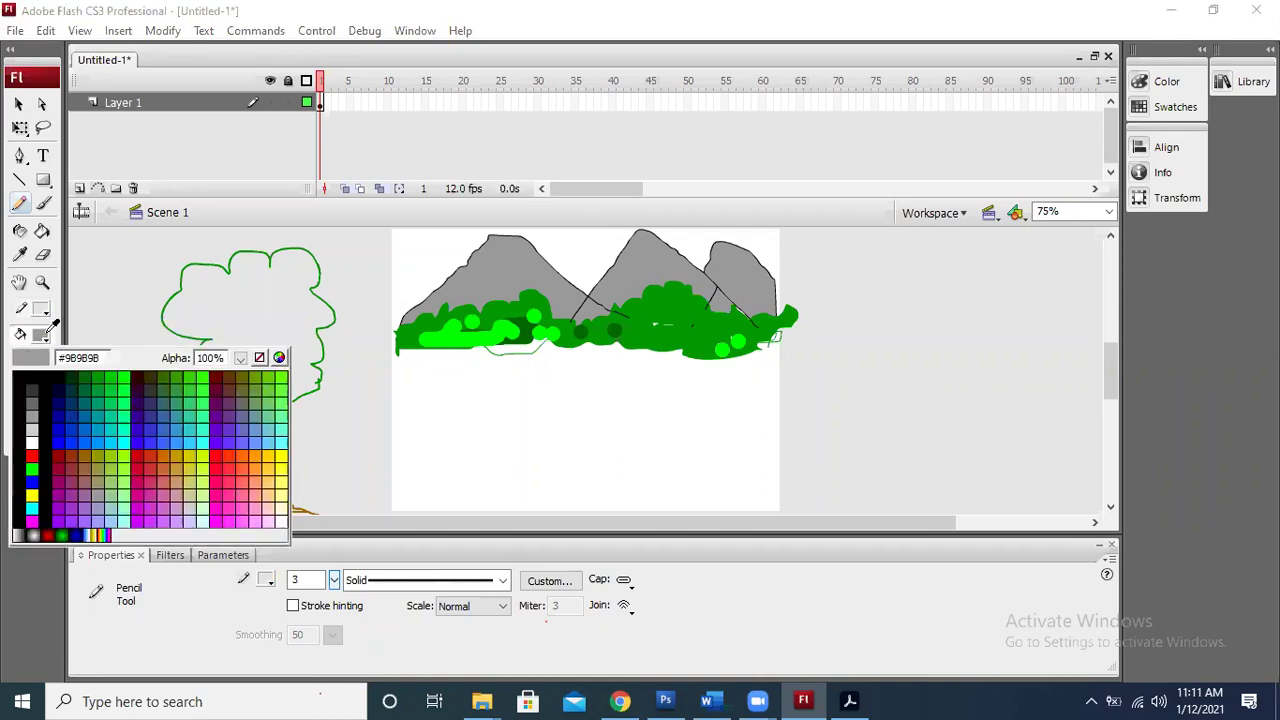
left_click_drag(100, 358, 62, 358)
key("ctrl+v")
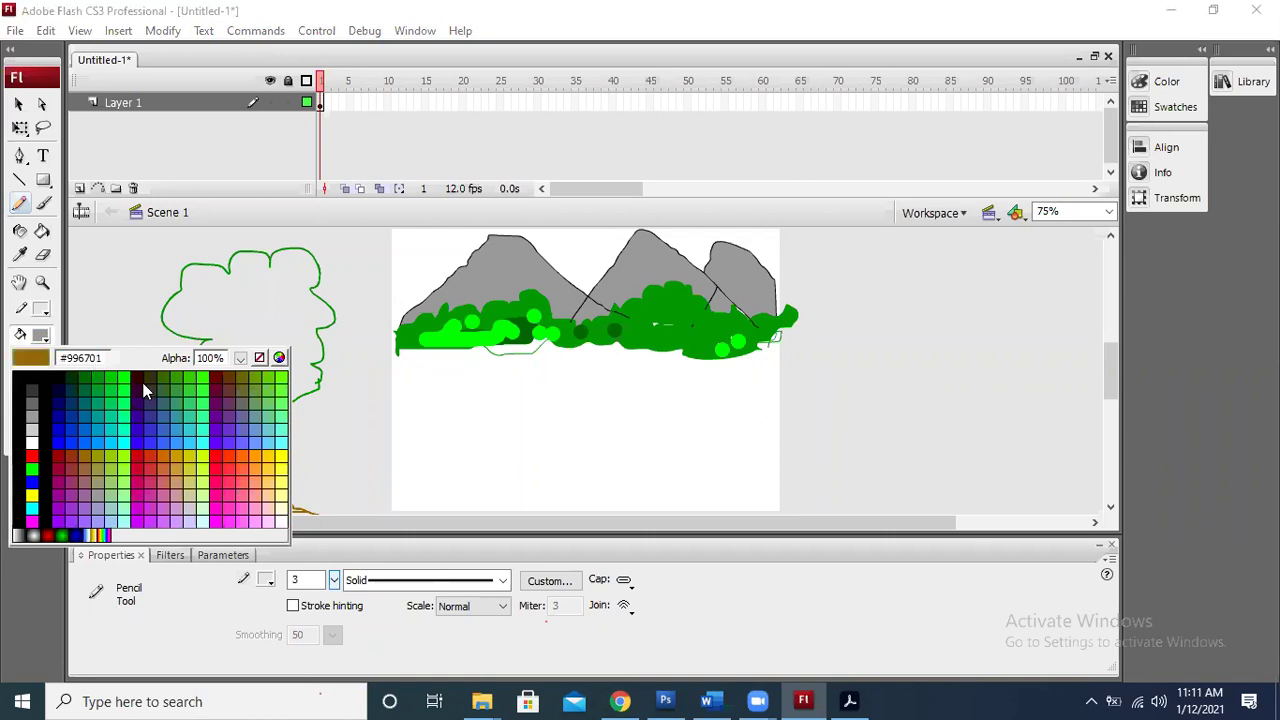
key("Return")
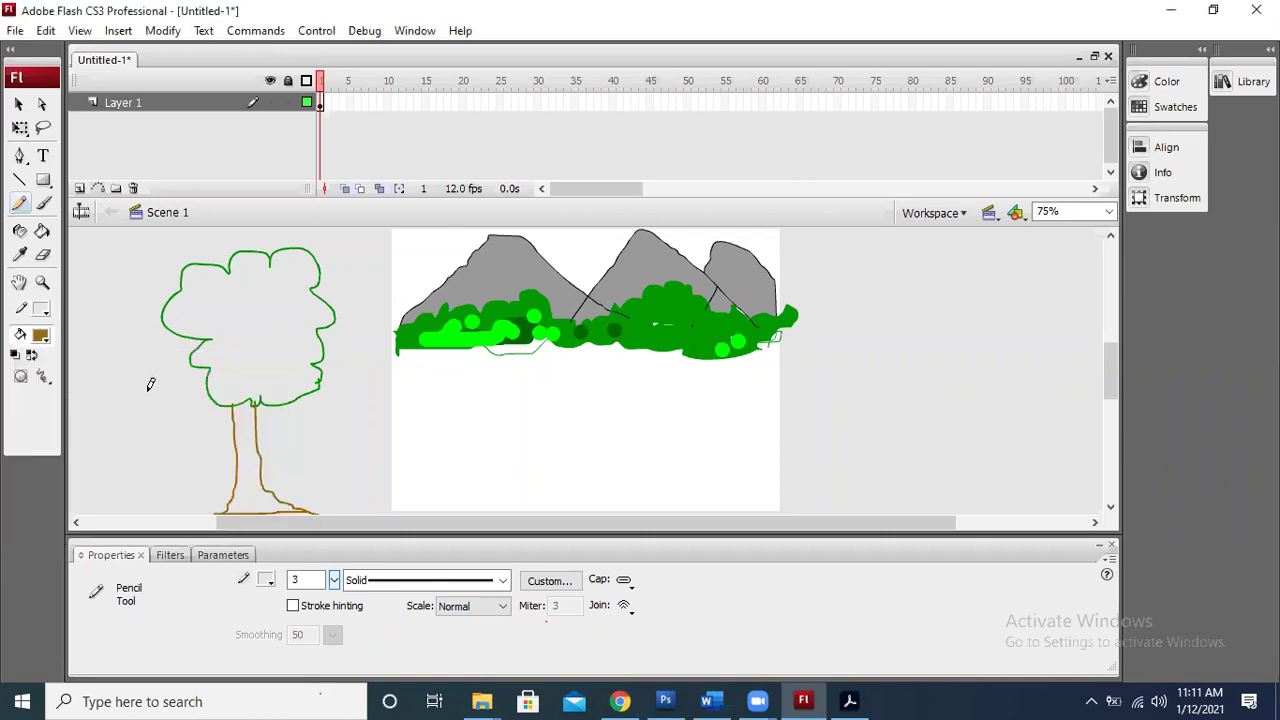
left_click(42, 230)
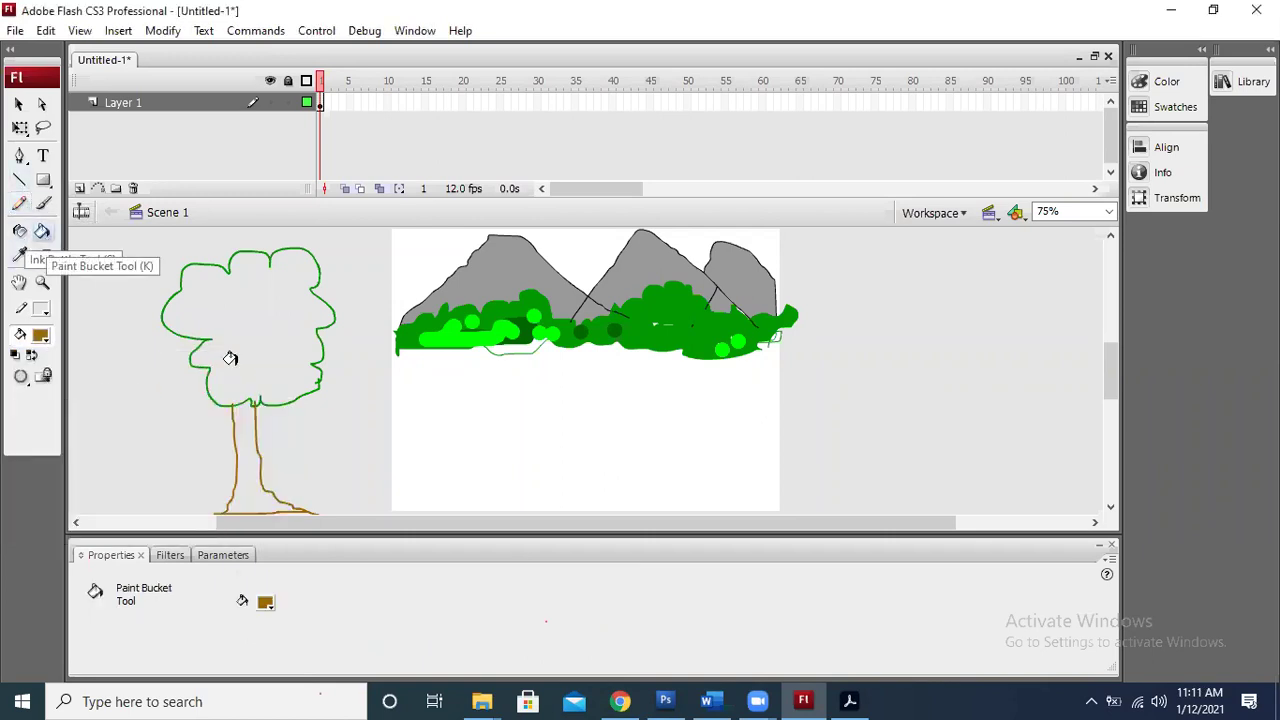
left_click(245, 452)
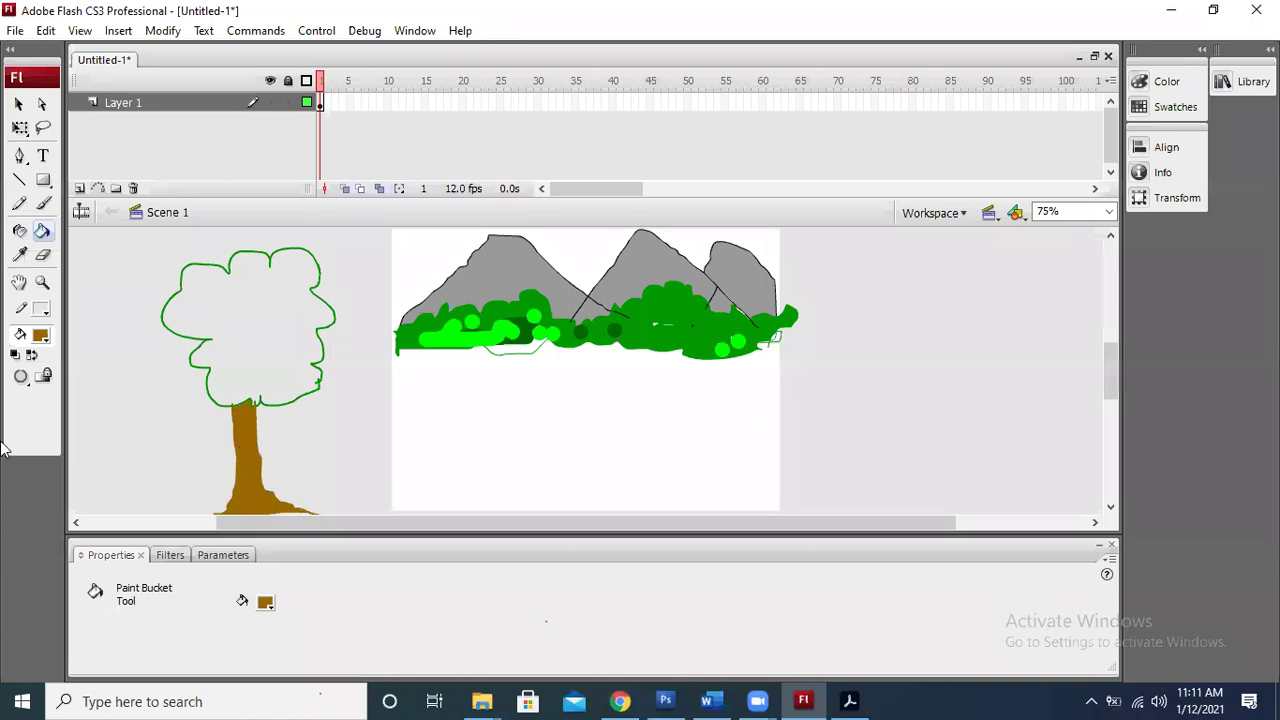
- Sample the crown outline's green as the stroke colour and scribble dense foliage inside the crown with the Pencil tool
left_click(19, 203)
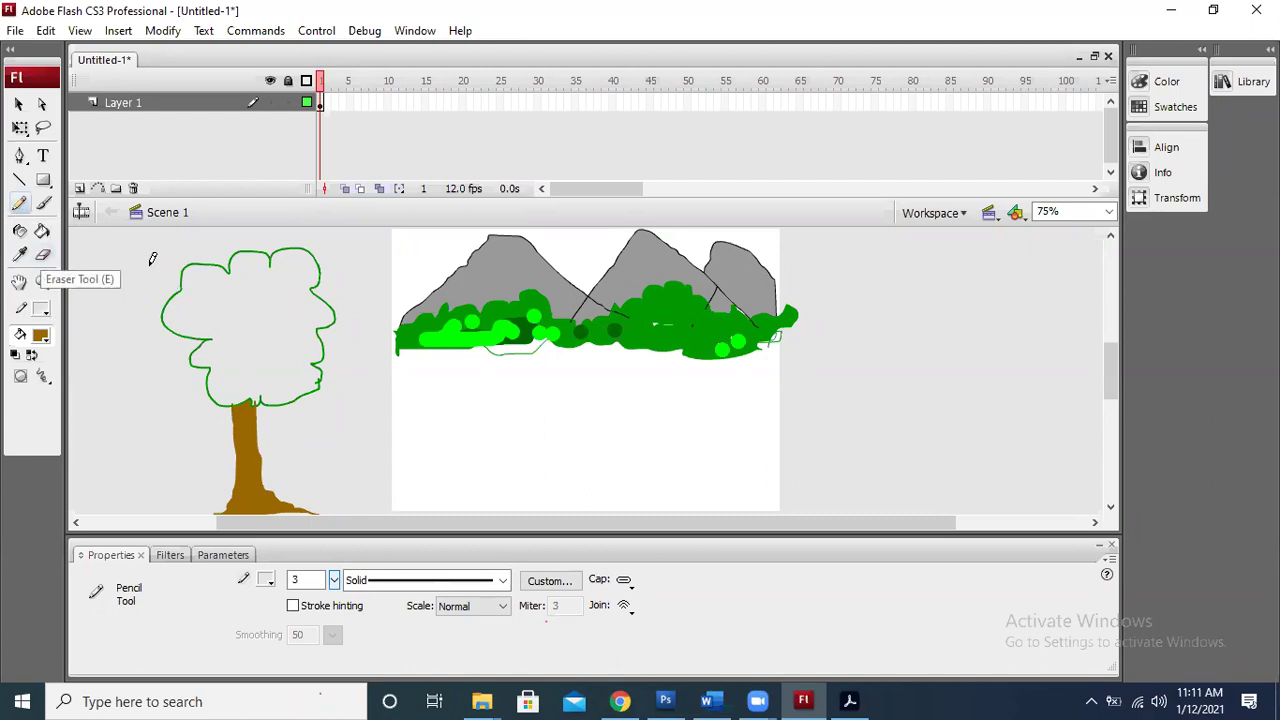
left_click(19, 254)
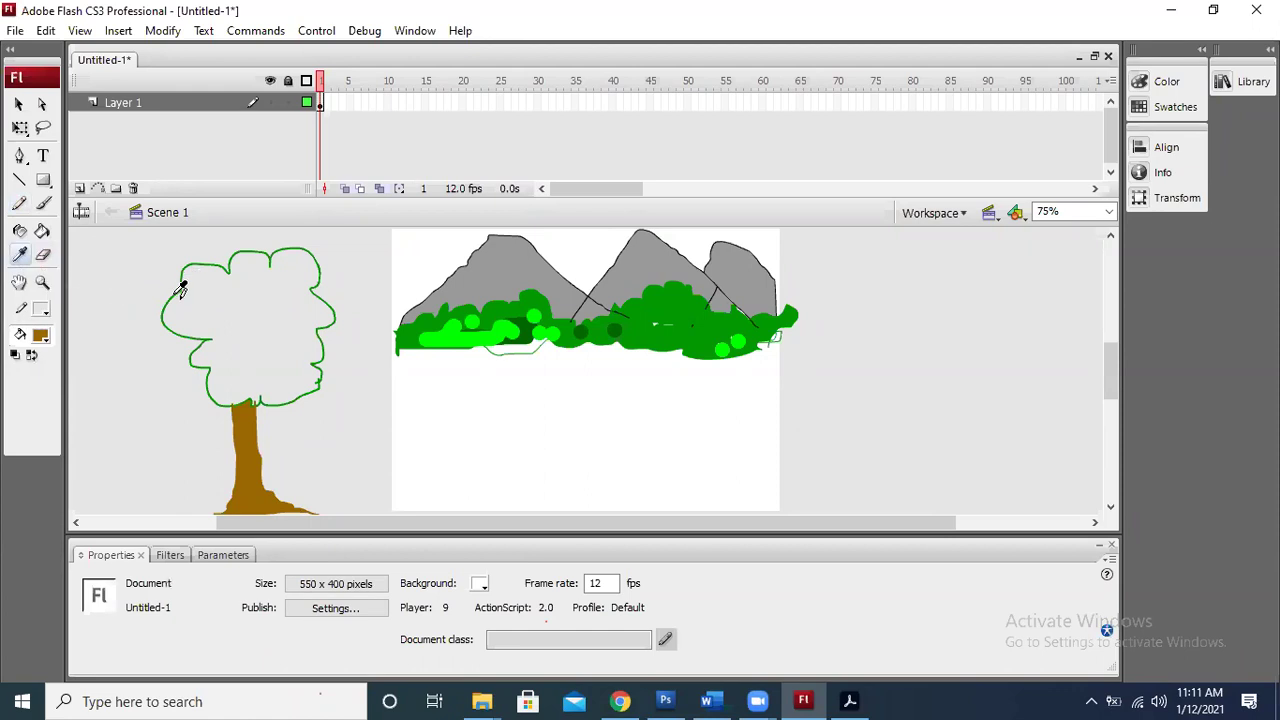
left_click(177, 294)
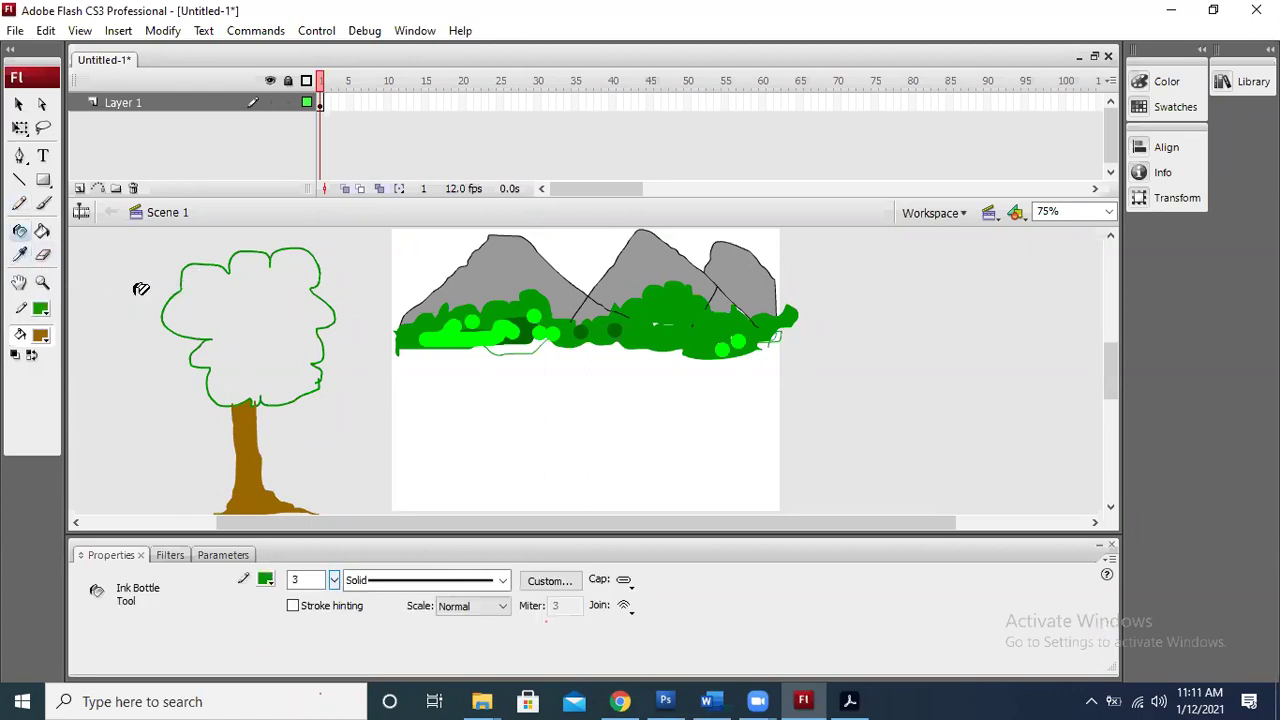
left_click(20, 204)
mouse_move(231, 322)
left_mouse_down()
mouse_move(280, 321)
mouse_move(251, 304)
mouse_move(247, 286)
mouse_move(264, 290)
mouse_move(229, 282)
mouse_move(228, 354)
mouse_move(255, 384)
mouse_move(312, 377)
mouse_move(285, 333)
mouse_move(296, 321)
mouse_move(277, 265)
mouse_move(218, 275)
mouse_move(198, 318)
left_mouse_up()
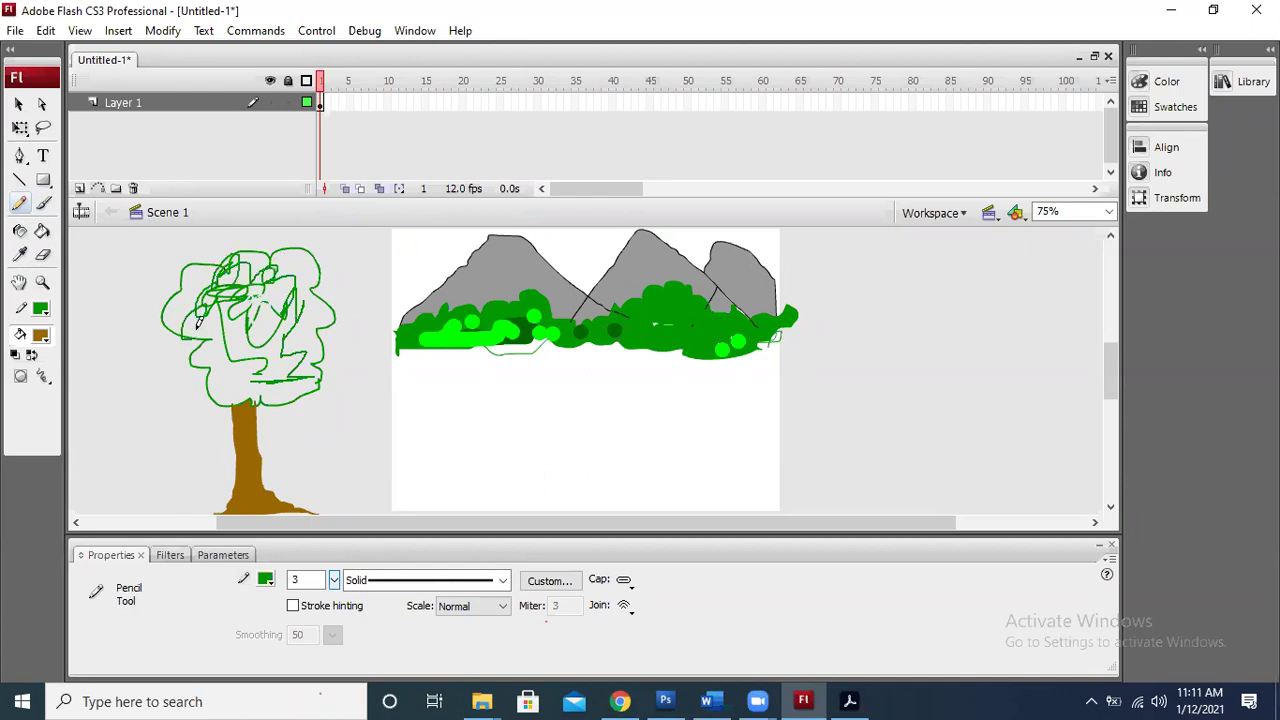
mouse_move(257, 378)
left_mouse_down()
mouse_move(312, 381)
mouse_move(298, 340)
mouse_move(243, 334)
mouse_move(215, 306)
mouse_move(243, 337)
mouse_move(277, 320)
left_mouse_up()
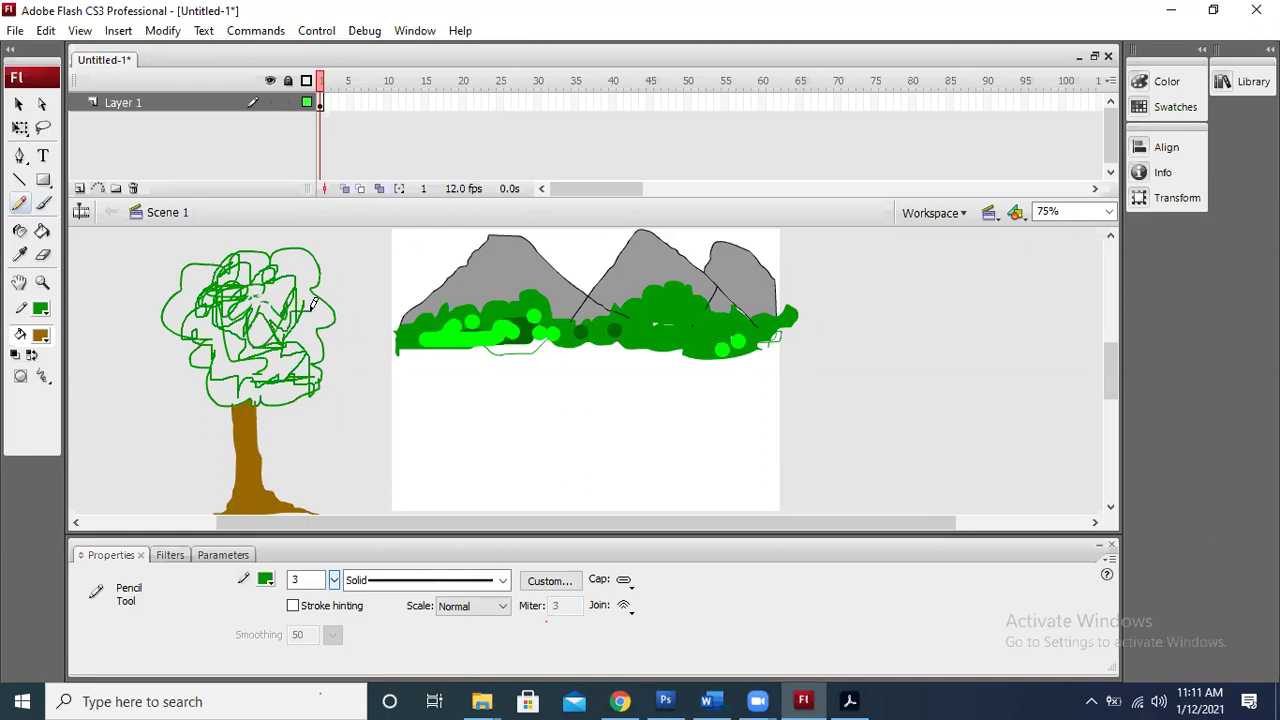
left_click_drag(303, 248, 267, 287)
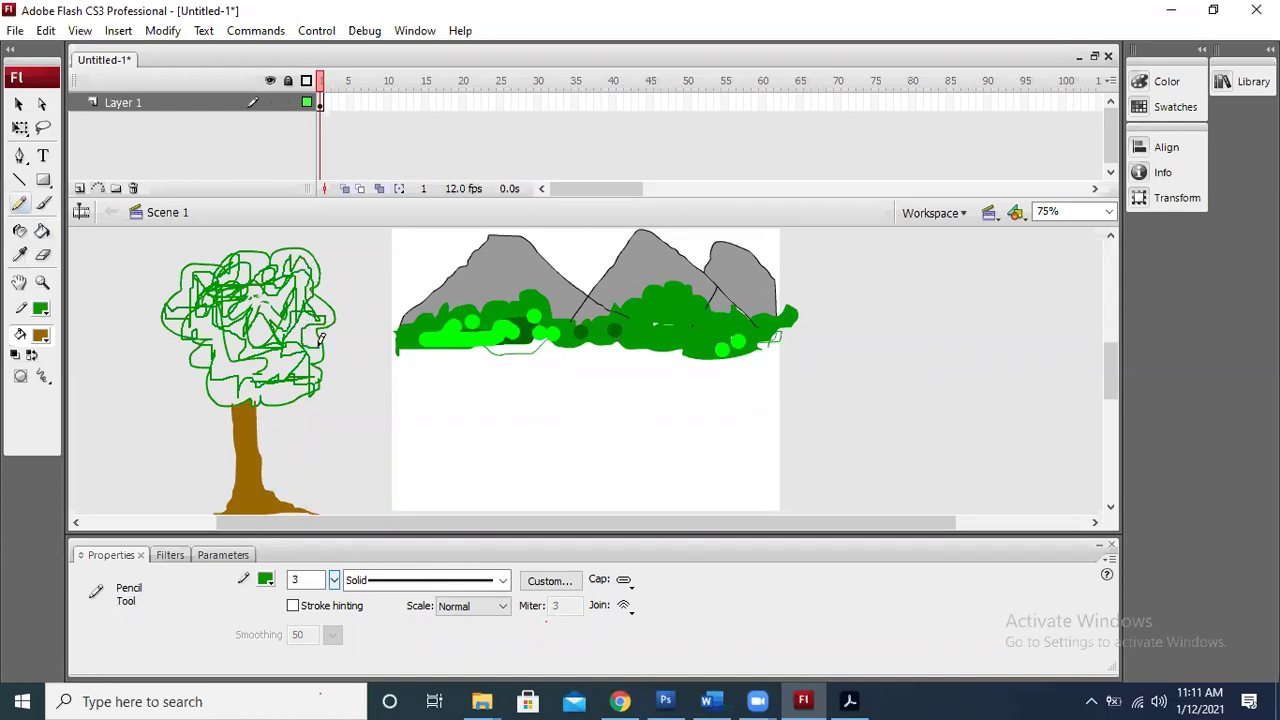
mouse_move(271, 374)
left_mouse_down()
mouse_move(229, 379)
mouse_move(223, 391)
mouse_move(273, 385)
left_mouse_up()
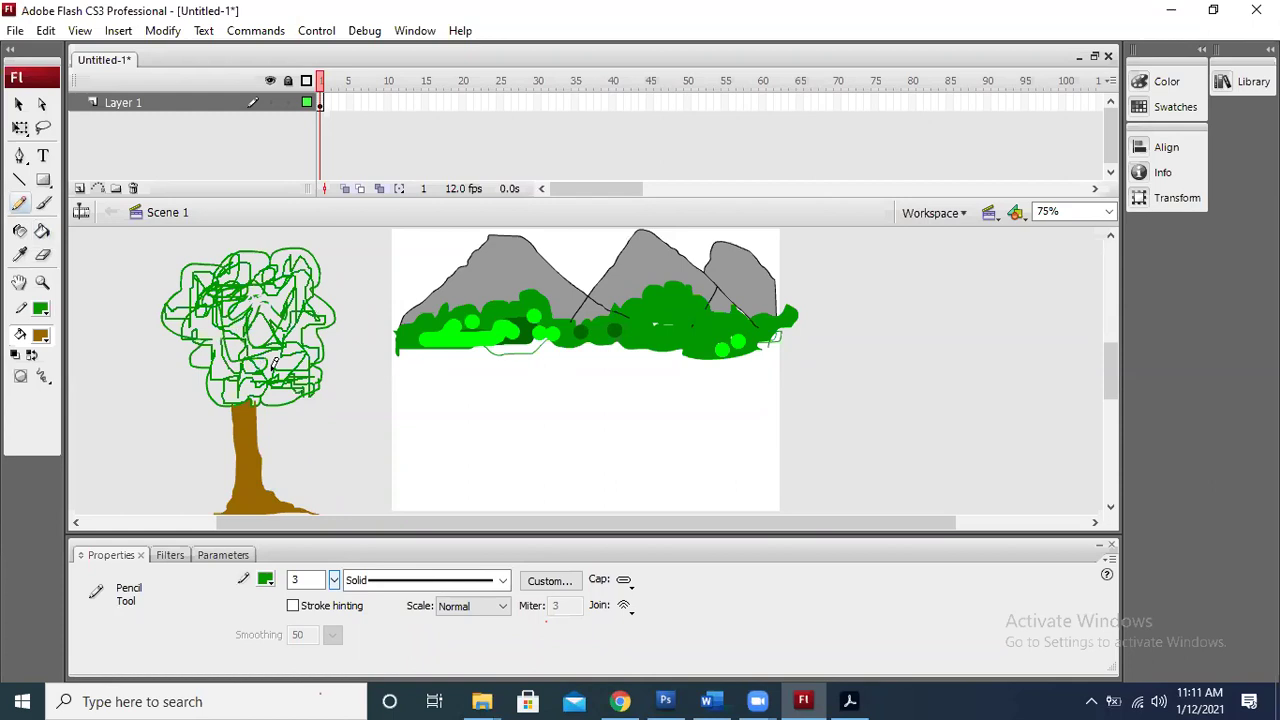
mouse_move(266, 330)
left_mouse_down()
mouse_move(292, 257)
mouse_move(240, 274)
mouse_move(209, 322)
mouse_move(256, 383)
left_mouse_up()
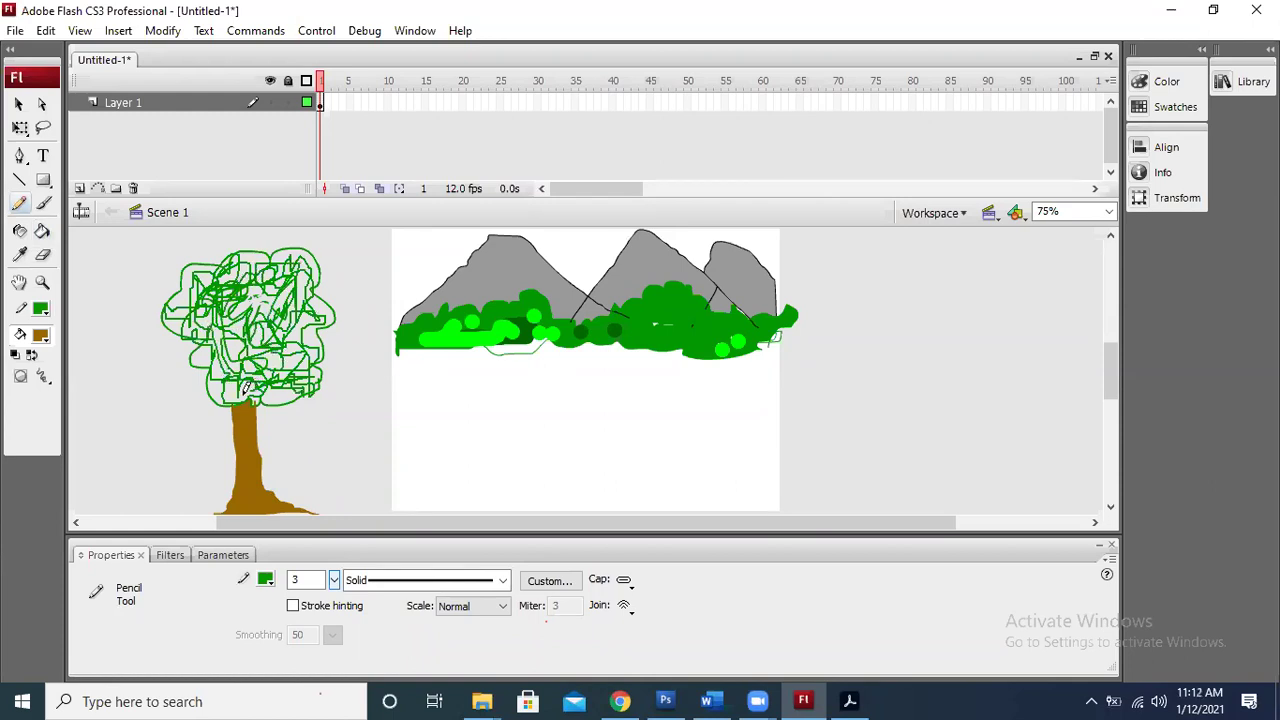
mouse_move(222, 360)
left_mouse_down()
mouse_move(284, 360)
mouse_move(303, 340)
mouse_move(243, 348)
left_mouse_up()
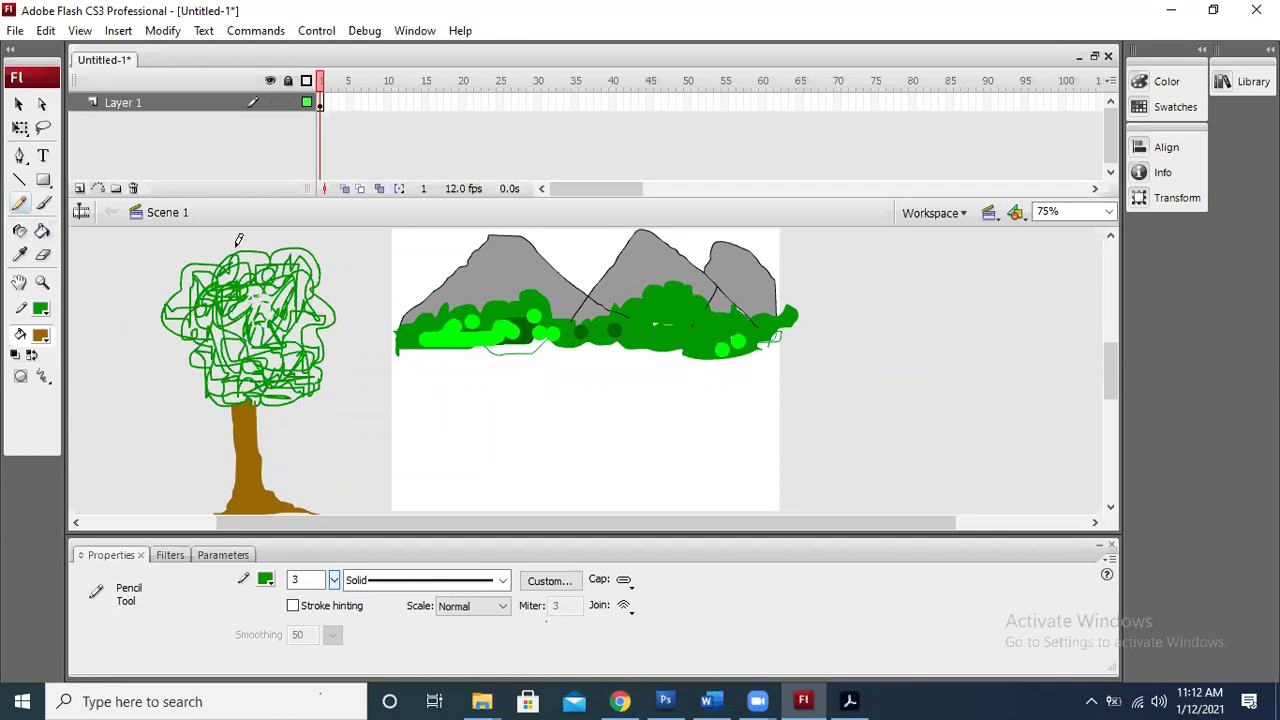
mouse_move(258, 288)
left_mouse_down()
mouse_move(240, 318)
mouse_move(305, 345)
mouse_move(221, 300)
mouse_move(268, 305)
mouse_move(300, 335)
left_mouse_up()
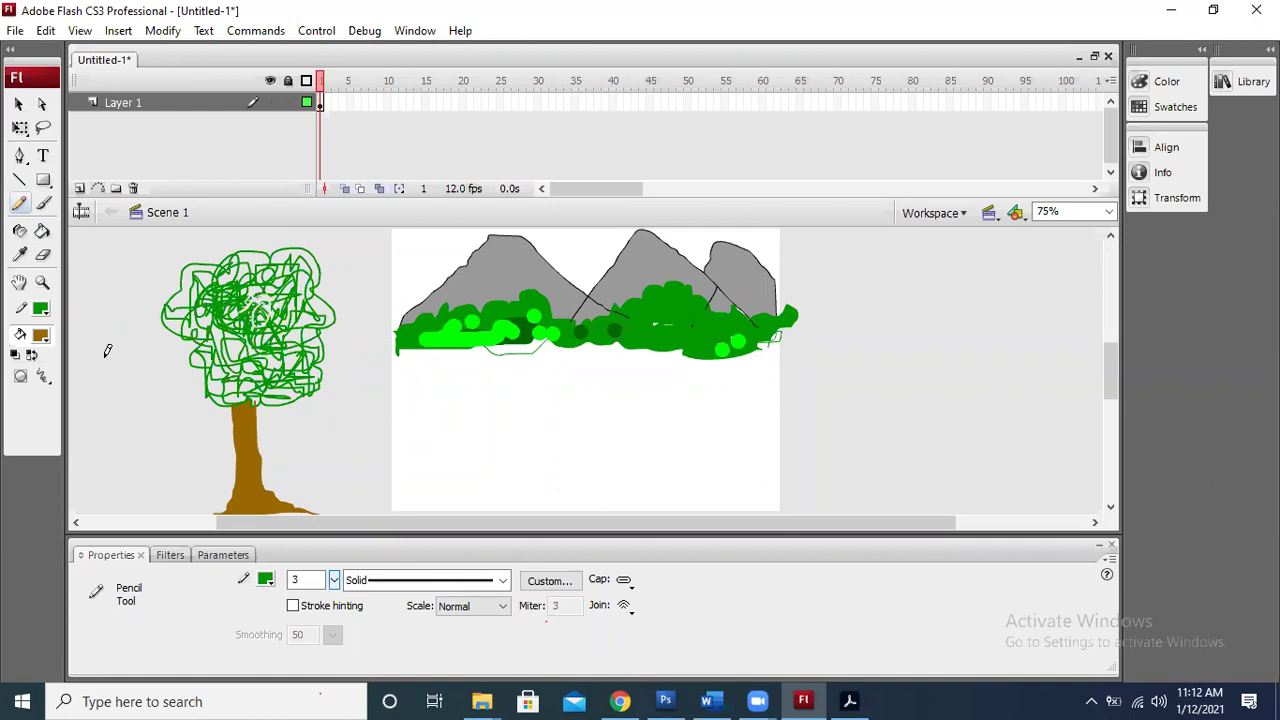
- Scribble a small green foliage clump beside the tree and move it onto the middle of the crown to make it denser
mouse_move(102, 268)
left_mouse_down()
mouse_move(89, 302)
mouse_move(110, 319)
mouse_move(148, 300)
mouse_move(104, 276)
mouse_move(84, 297)
mouse_move(150, 309)
mouse_move(131, 299)
mouse_move(147, 292)
mouse_move(105, 265)
left_mouse_up()
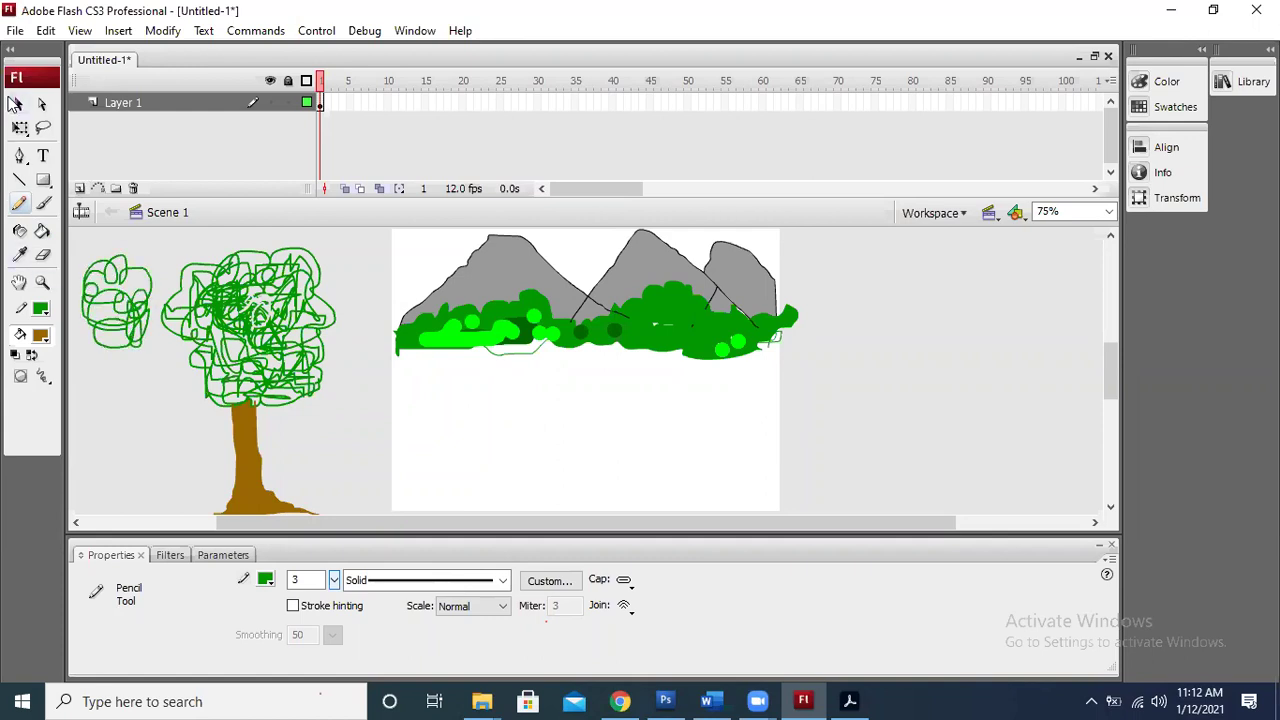
left_click(18, 104)
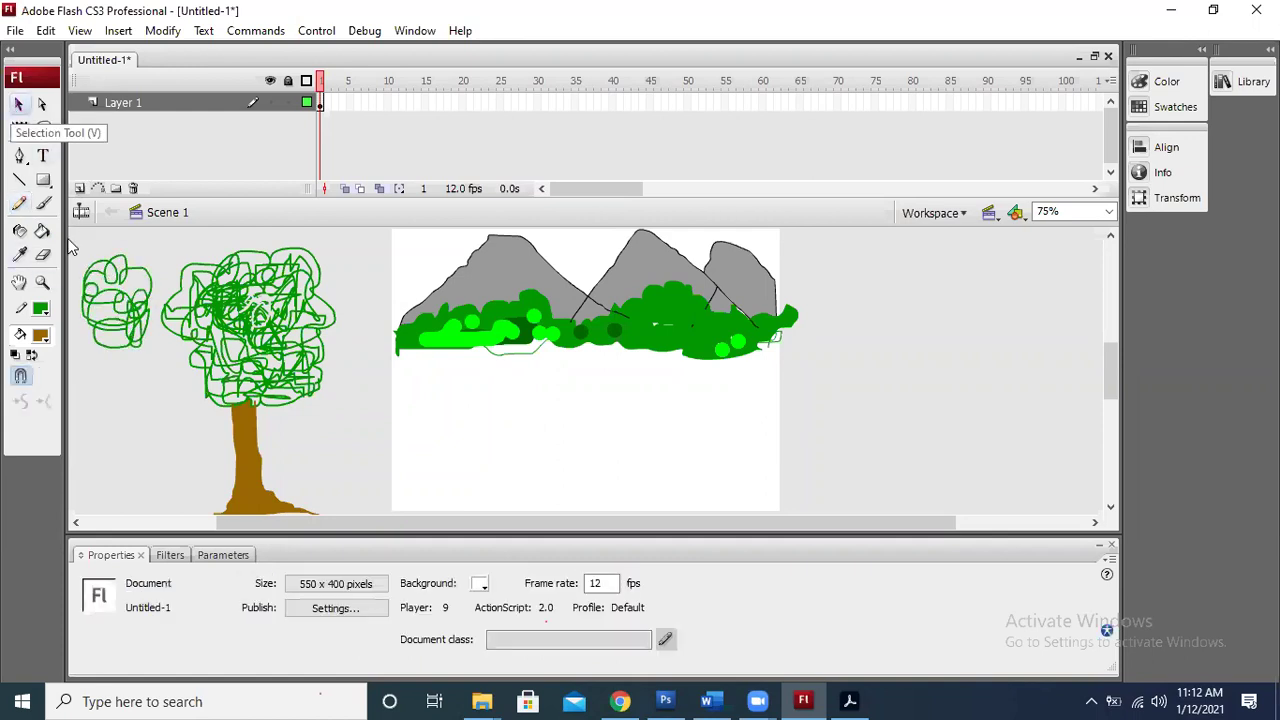
left_click_drag(118, 338, 271, 323)
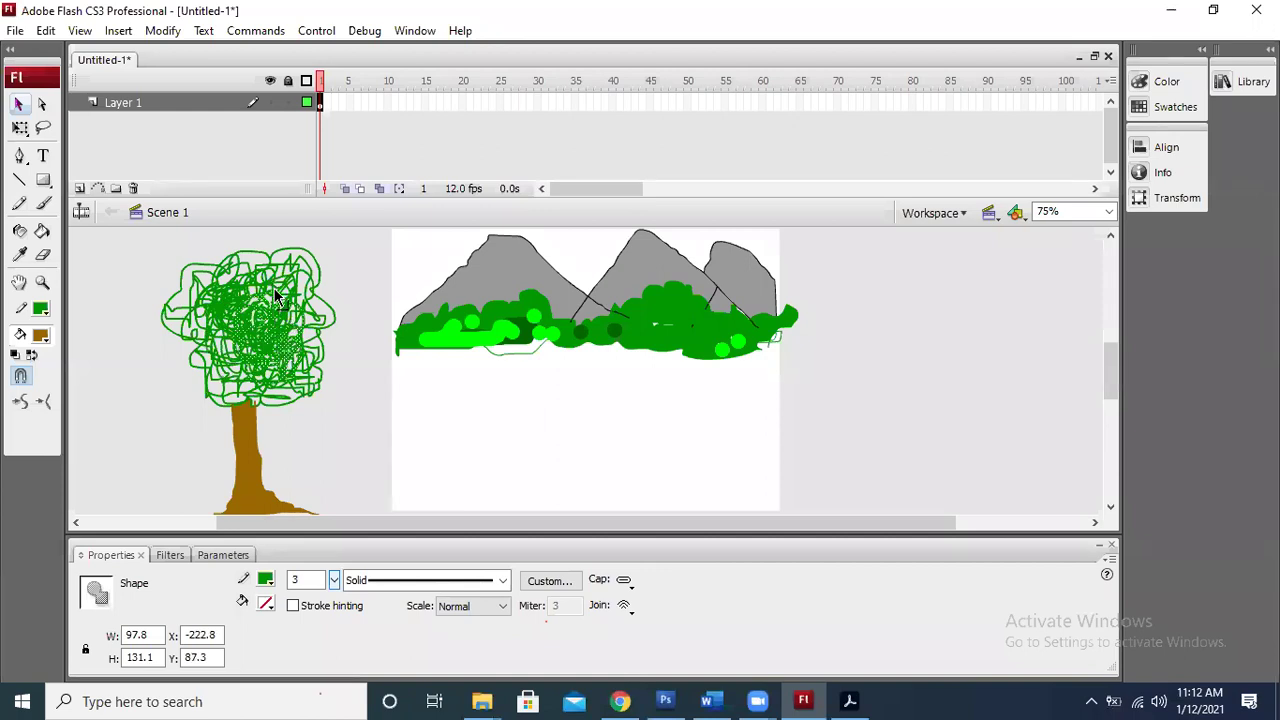
left_click(260, 350)
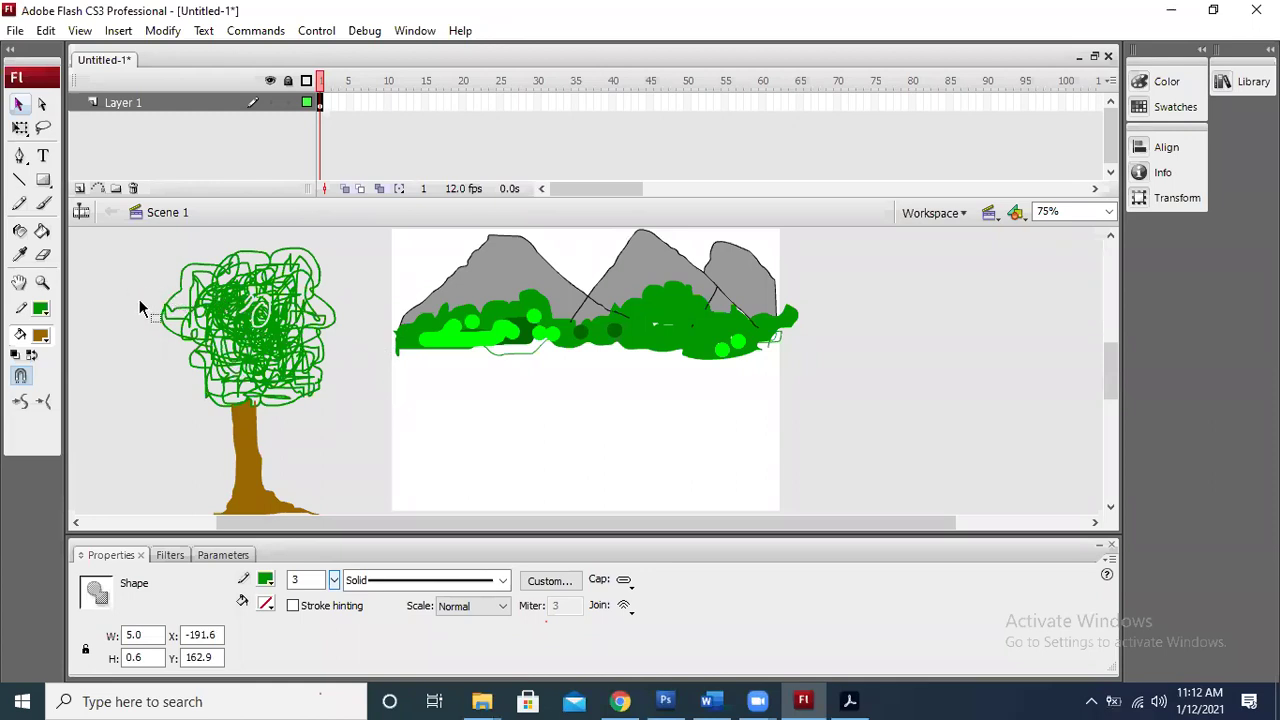
left_click(154, 376)
- Select the whole tree and place a copy of it on the opposite side of the stage
mouse_move(142, 246)
left_mouse_down()
mouse_move(285, 359)
mouse_move(350, 518)
left_mouse_up()
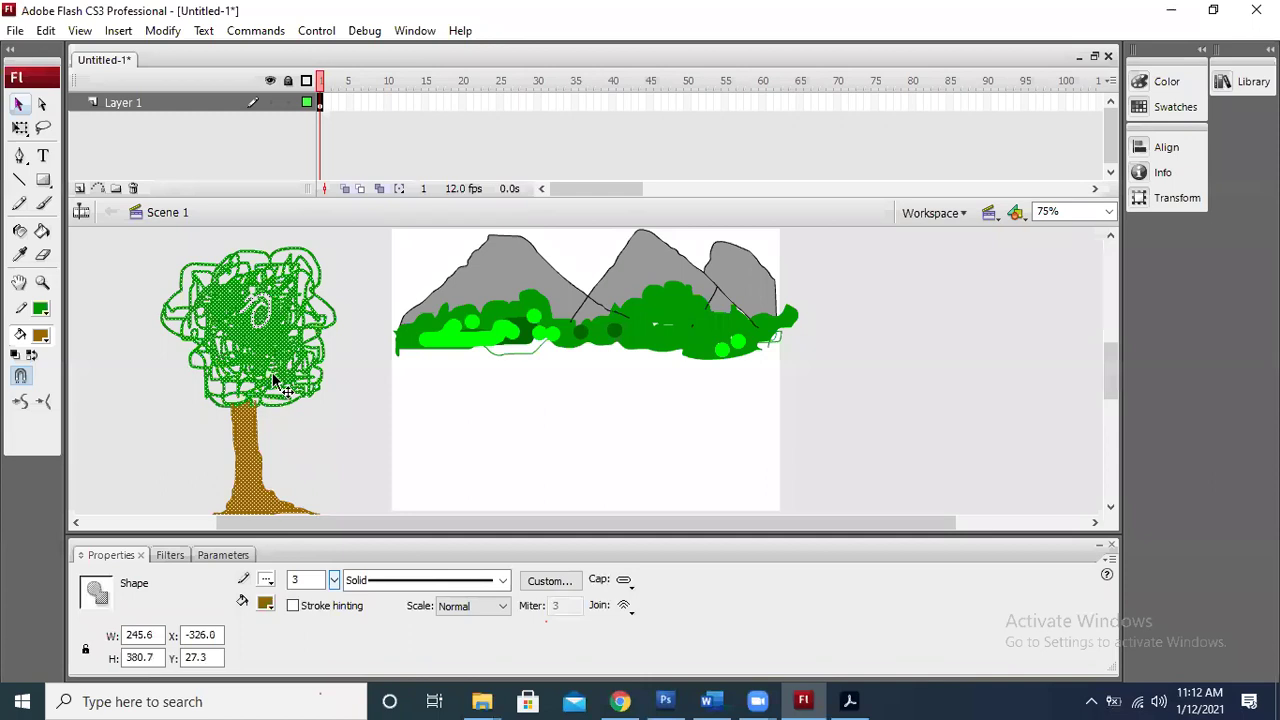
left_click_drag(288, 366, 939, 472)
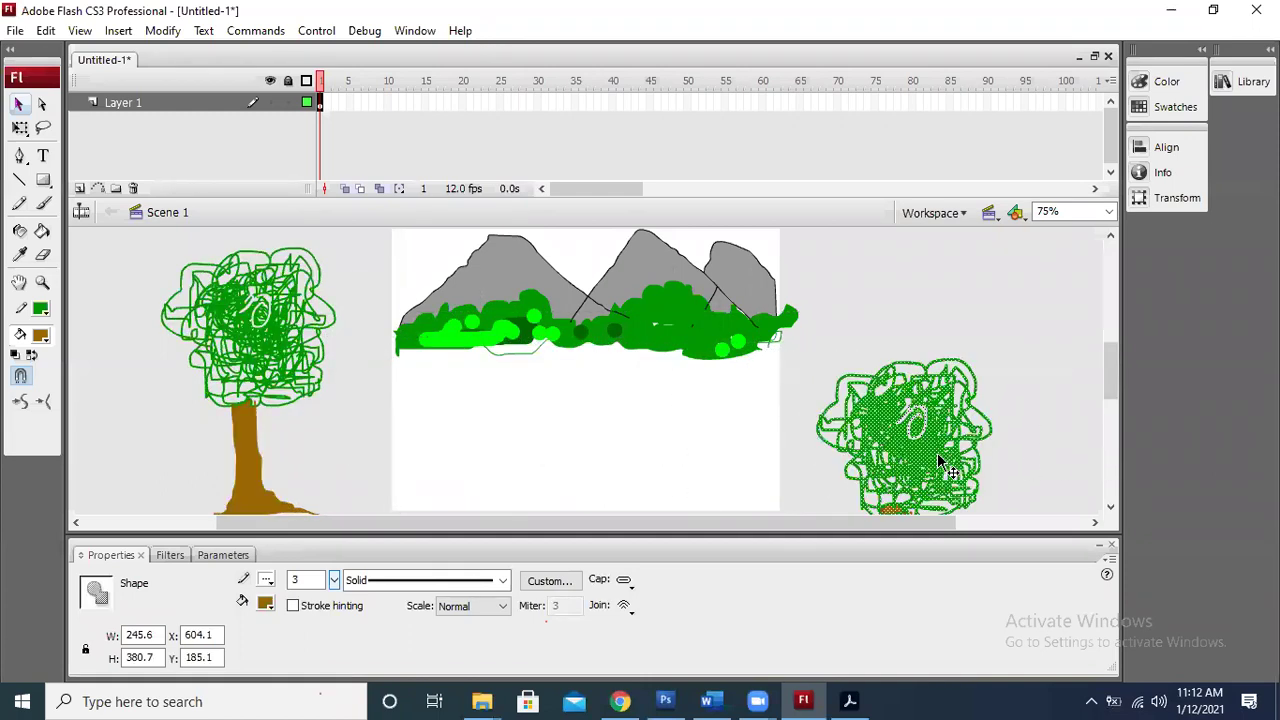
left_click(1062, 404)
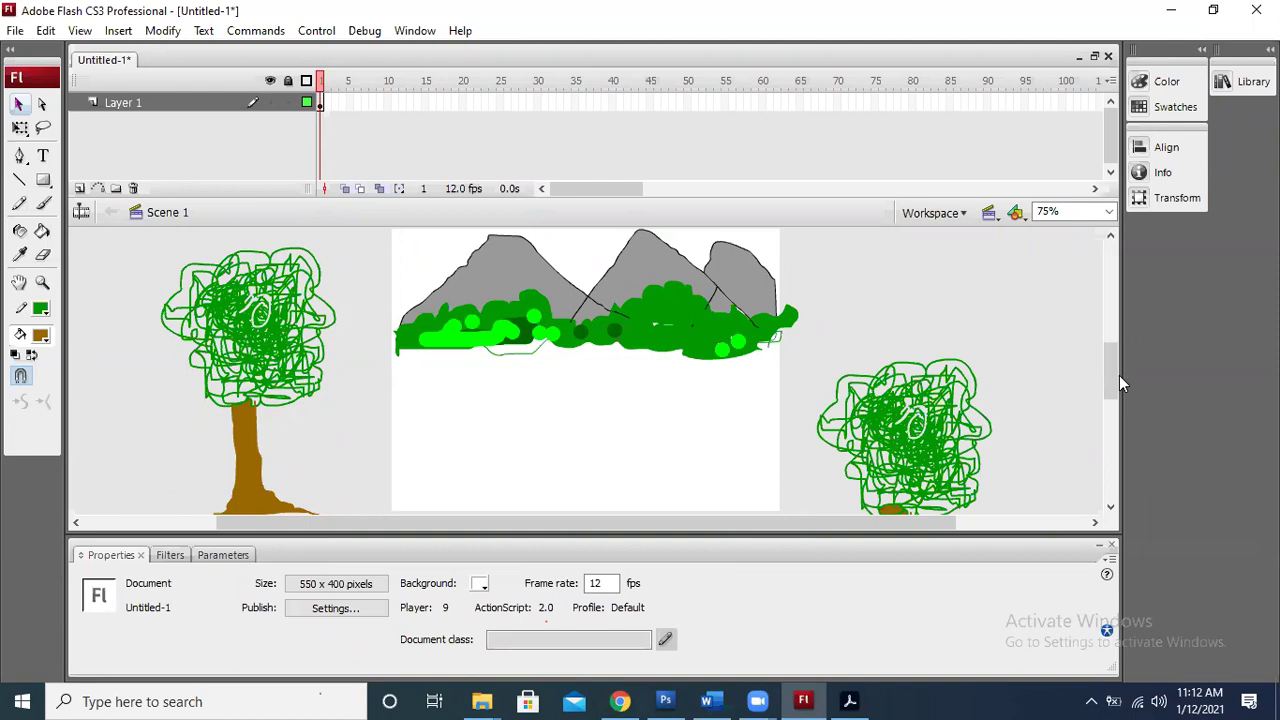
- Select the copied tree and scale it down with the Free Transform tool to about 66 by 102 pixels
left_click_drag(1113, 393, 1114, 416)
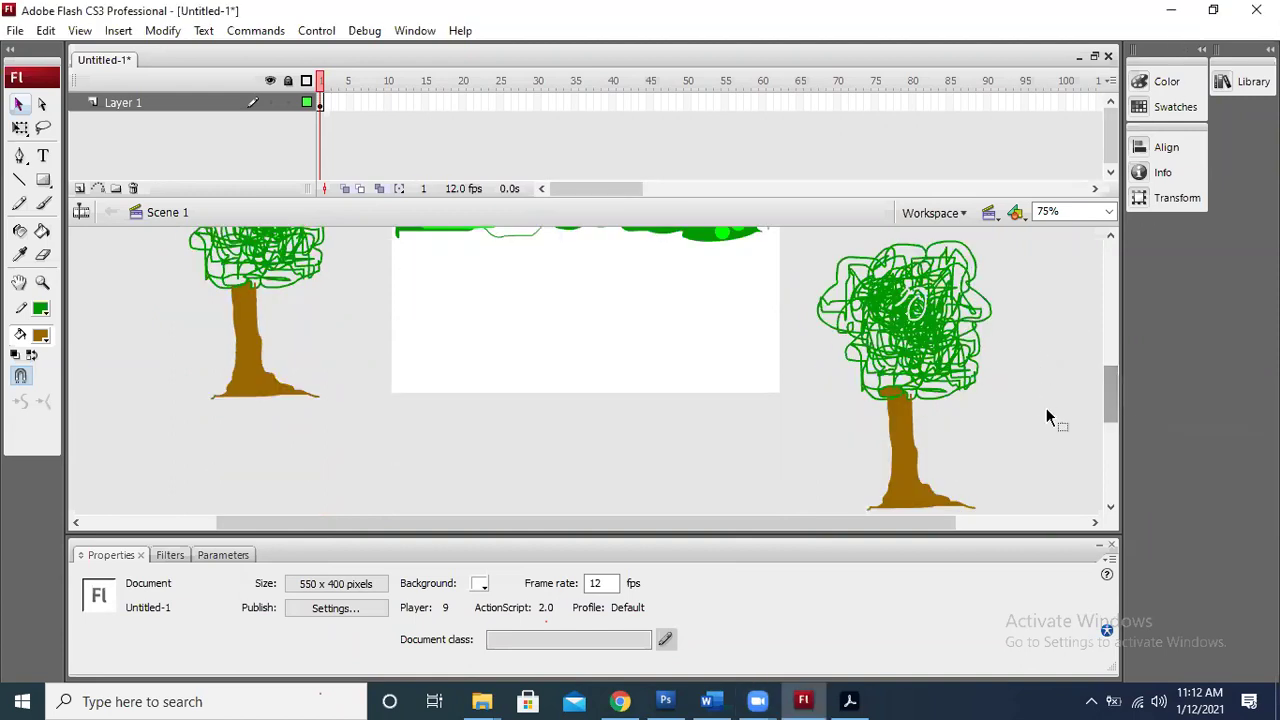
left_click_drag(800, 250, 1036, 533)
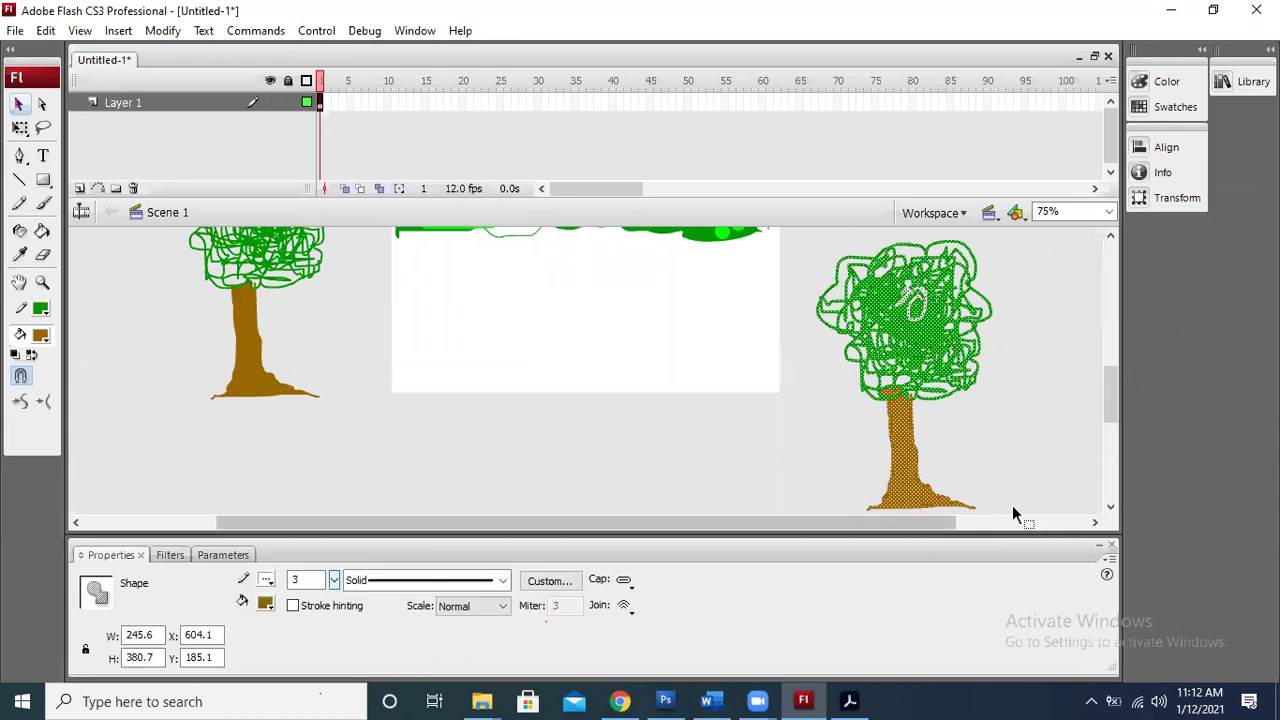
key("ctrl+t")
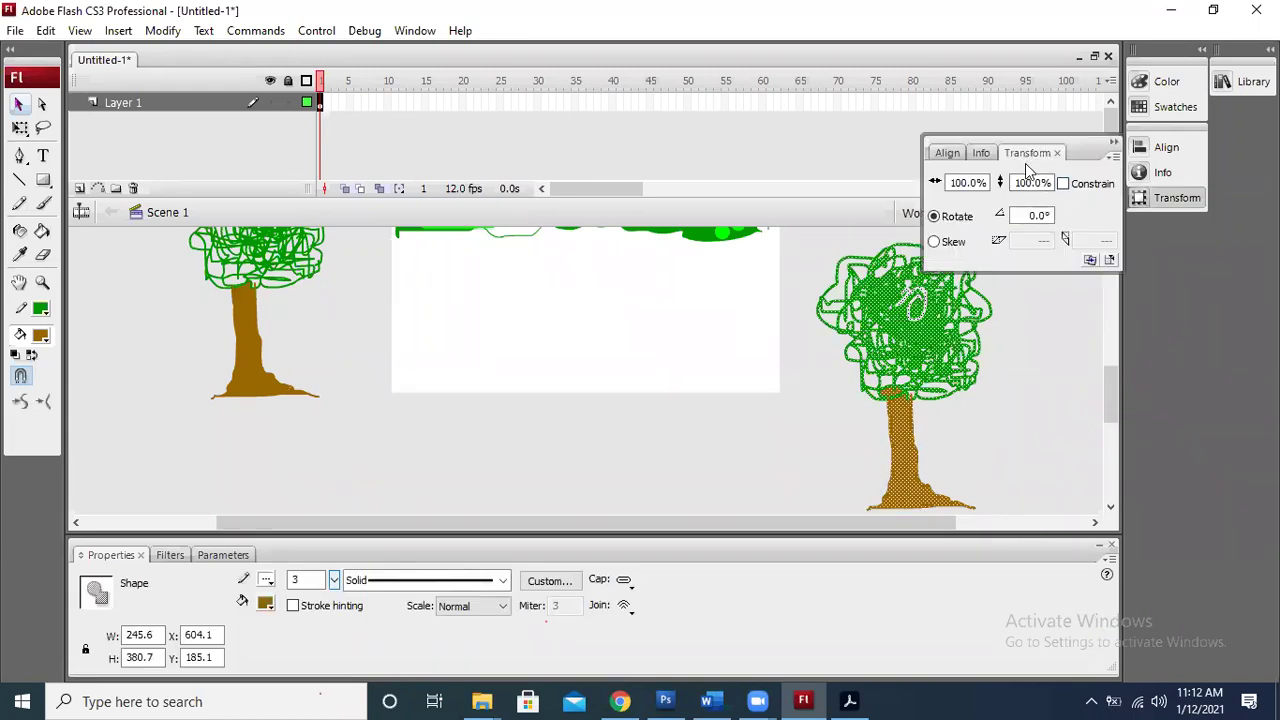
left_click(1113, 143)
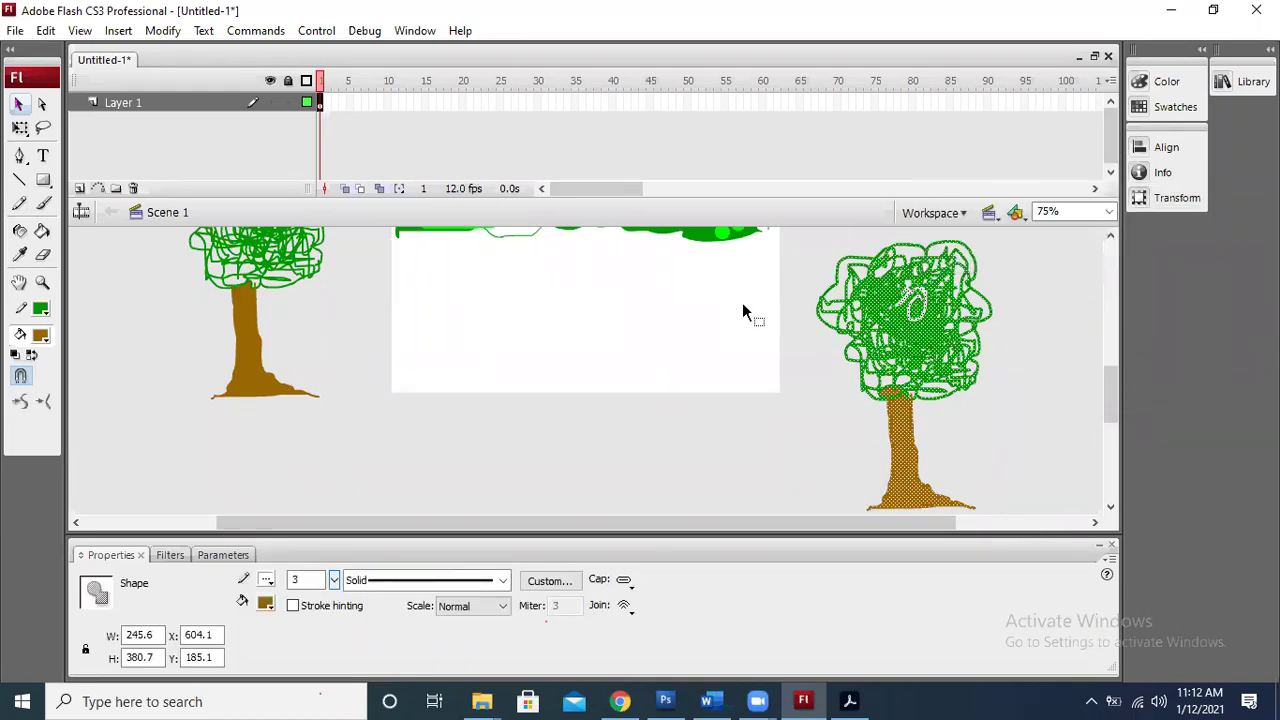
left_click(20, 127)
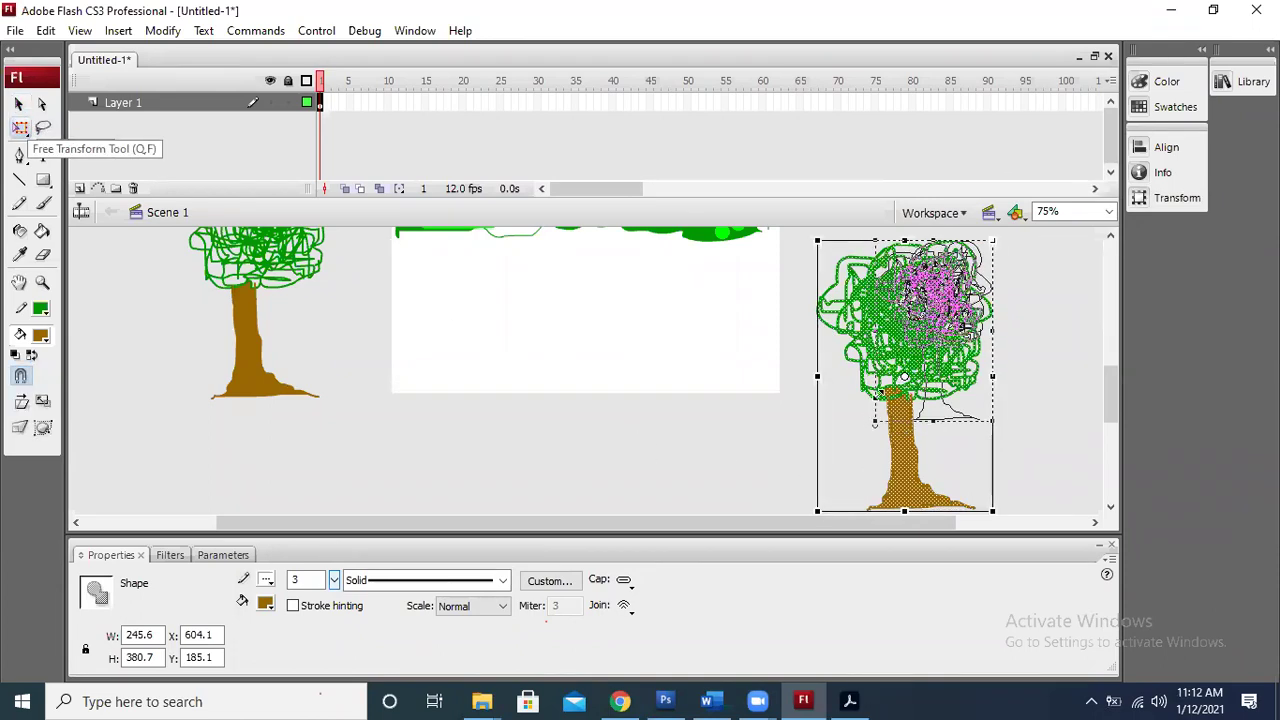
left_click_drag(904, 365, 910, 366)
left_click(1033, 282)
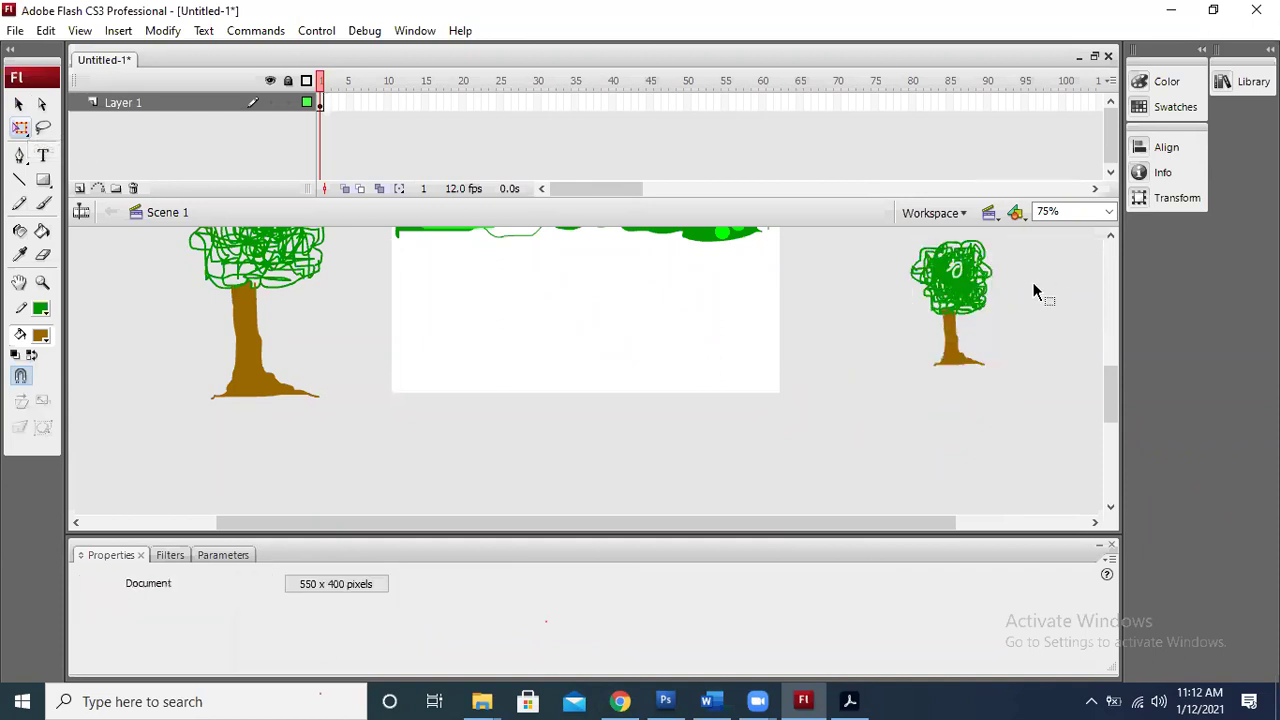
left_click_drag(894, 237, 1034, 403)
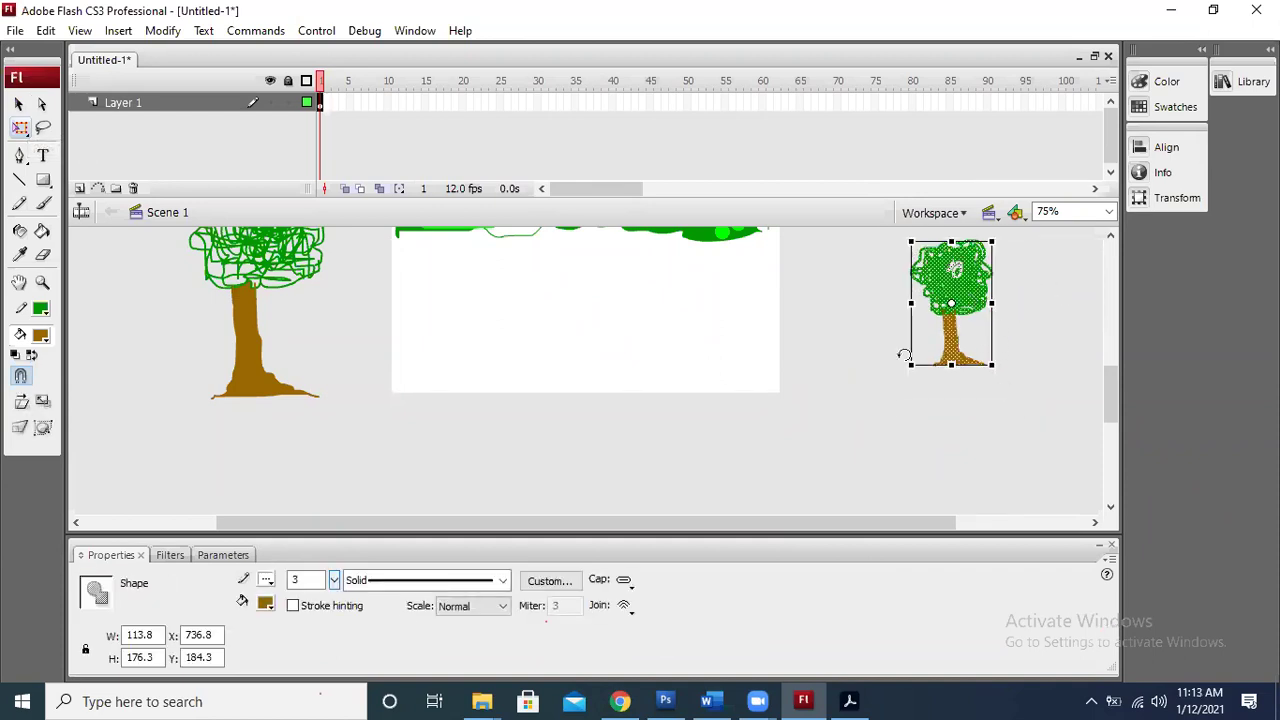
left_click_drag(912, 366, 944, 314)
left_click(1064, 301)
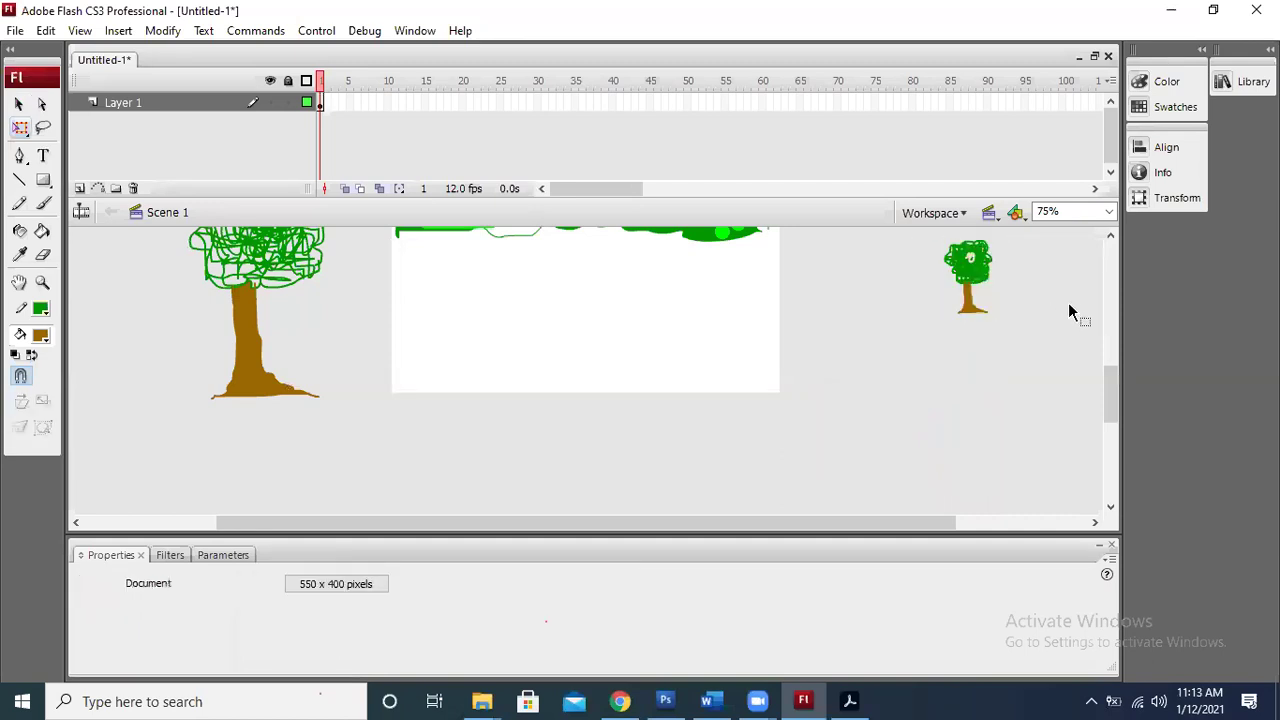
- Move the small tree into the stage's lower-left corner and place a copy slightly higher beside it at about X 65, Y 252
left_click(975, 260)
left_click(1006, 278)
left_click(972, 262)
left_click(990, 342)
left_click_drag(933, 234, 423, 399)
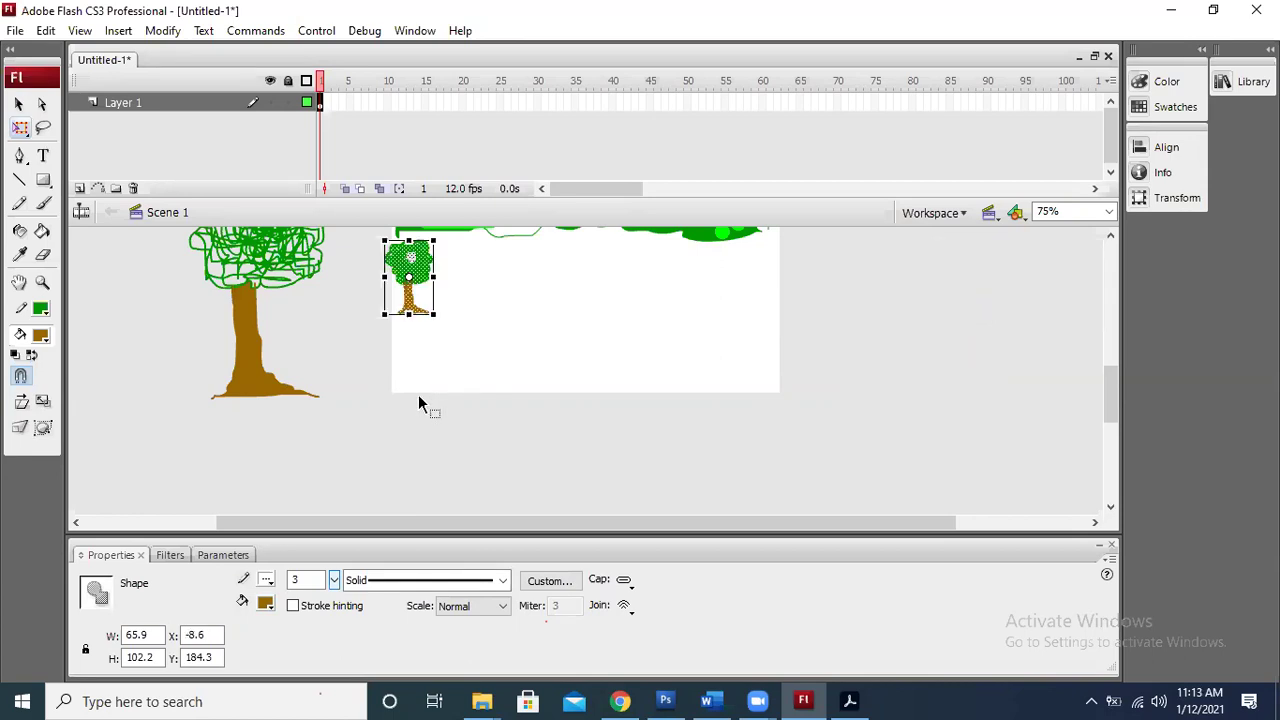
left_click_drag(431, 283, 477, 312)
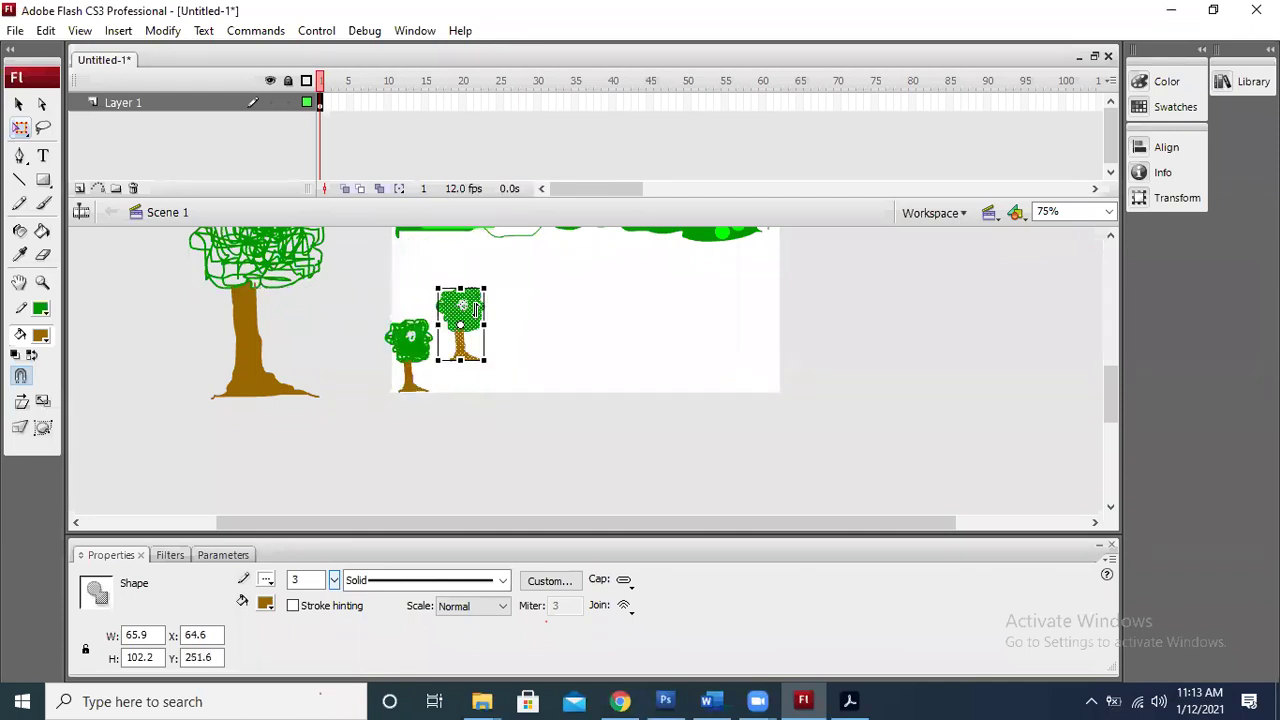
- Place a copy of the small tree in the stage's lower-right corner at about X 479, Y 295, and deselect it
left_click(18, 103)
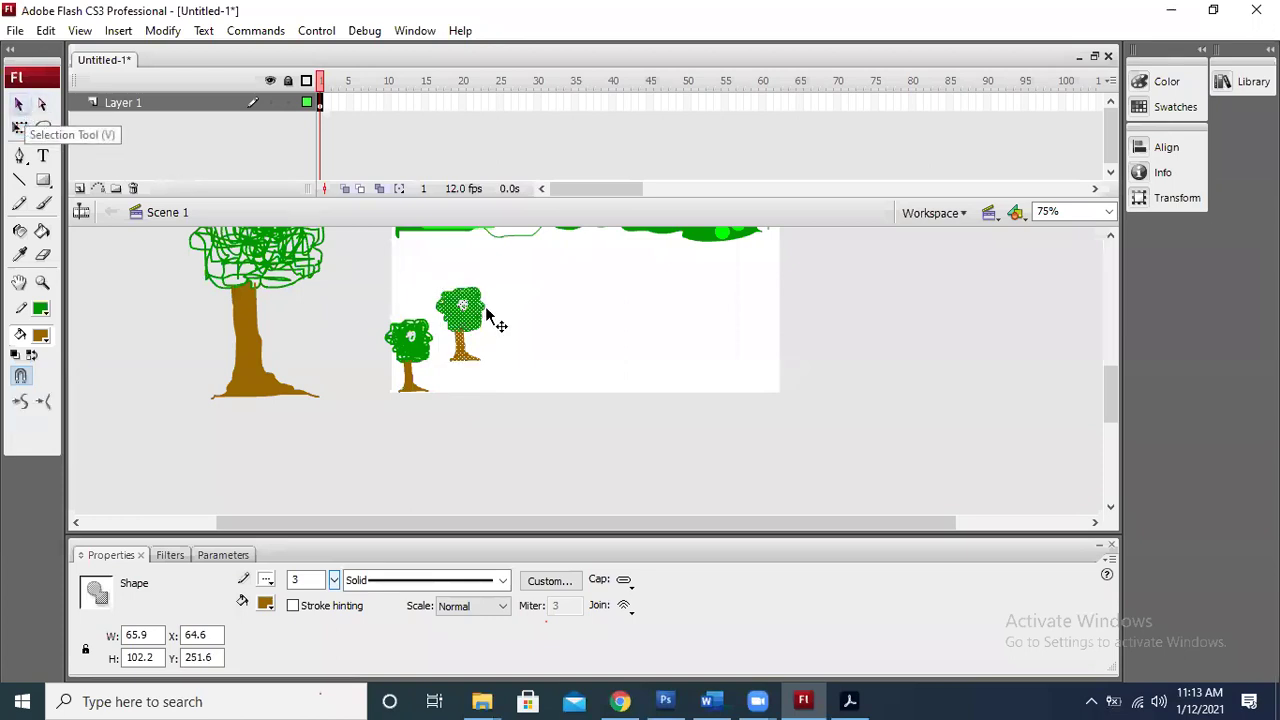
left_click_drag(472, 318, 757, 332)
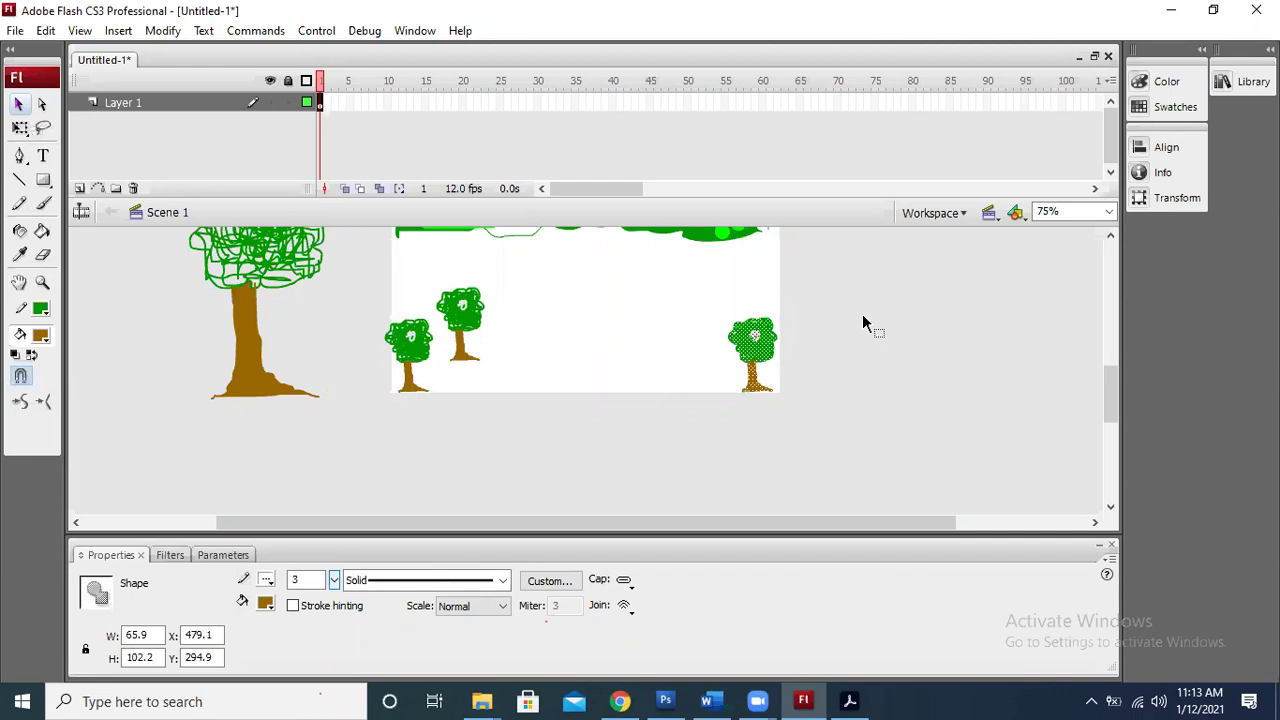
left_click(846, 350)
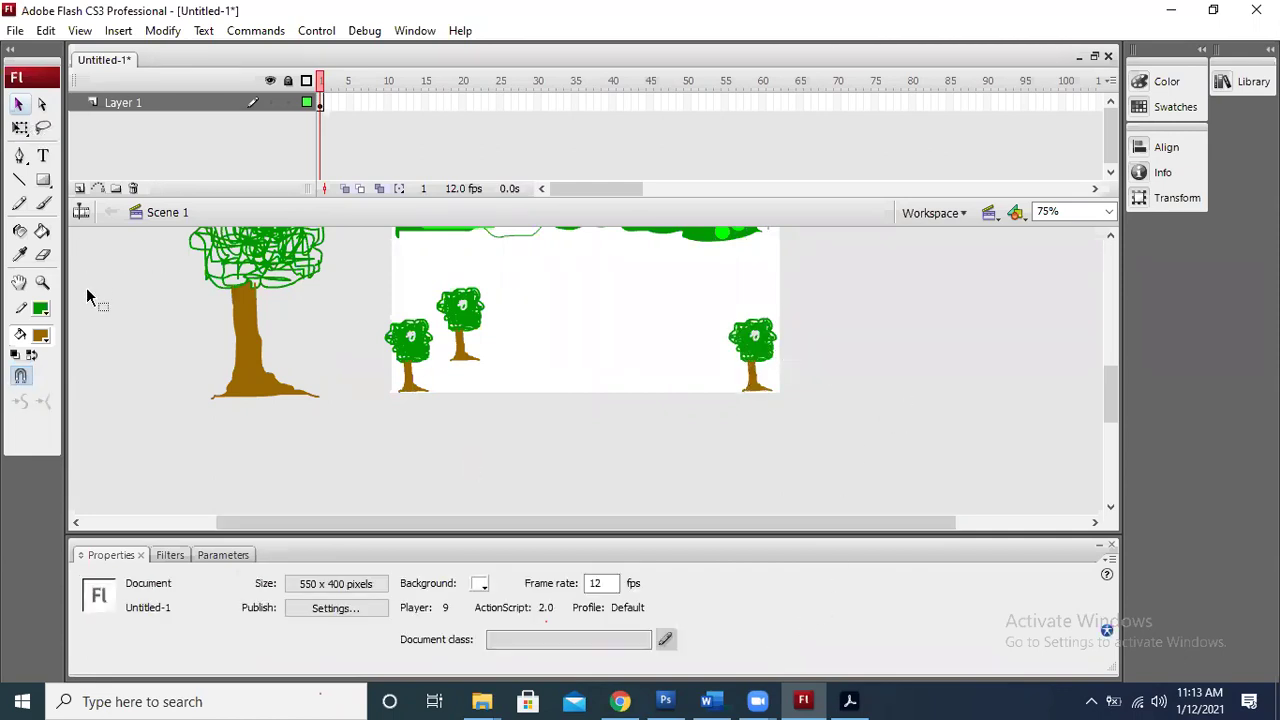
mouse_move(1112, 395)
left_mouse_down()
mouse_move(1109, 356)
mouse_move(1117, 390)
mouse_move(1115, 375)
left_mouse_up()
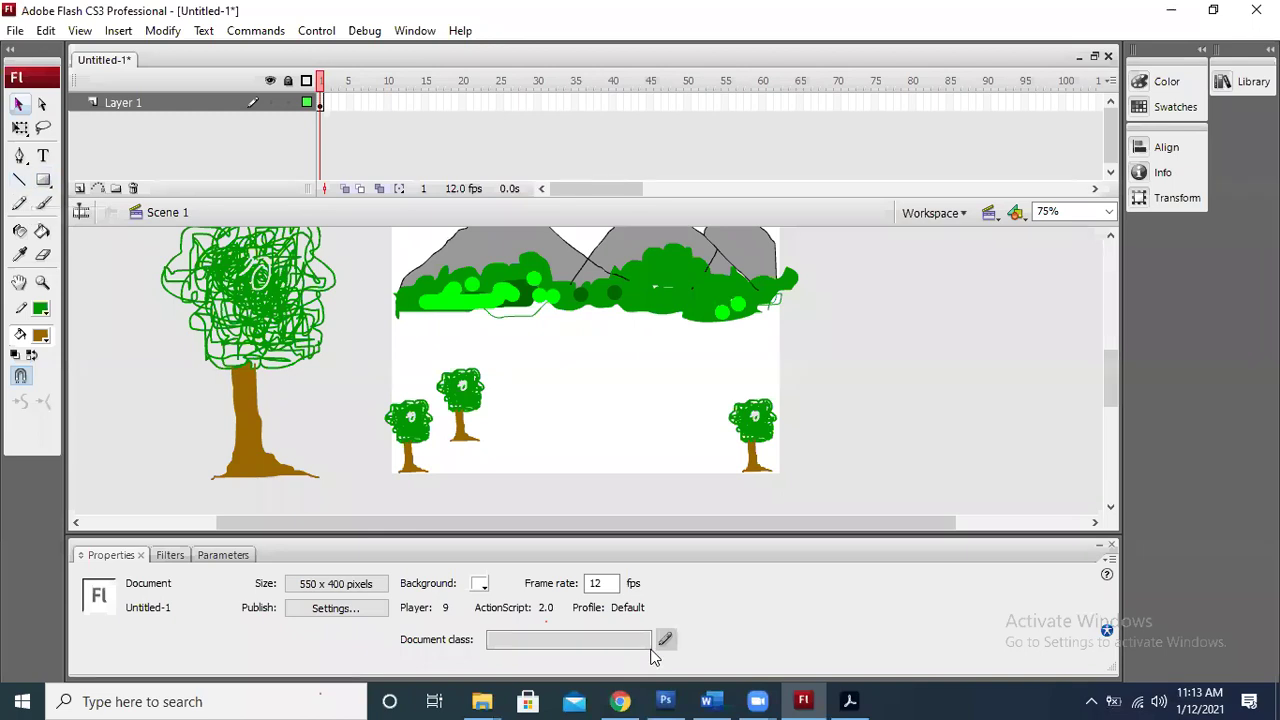
- Switch to Chrome to view the reference scenery picture, and check the wording of lab exercise 1 in the Acrobat PDF
key("alt+Tab")
left_click(620, 700)
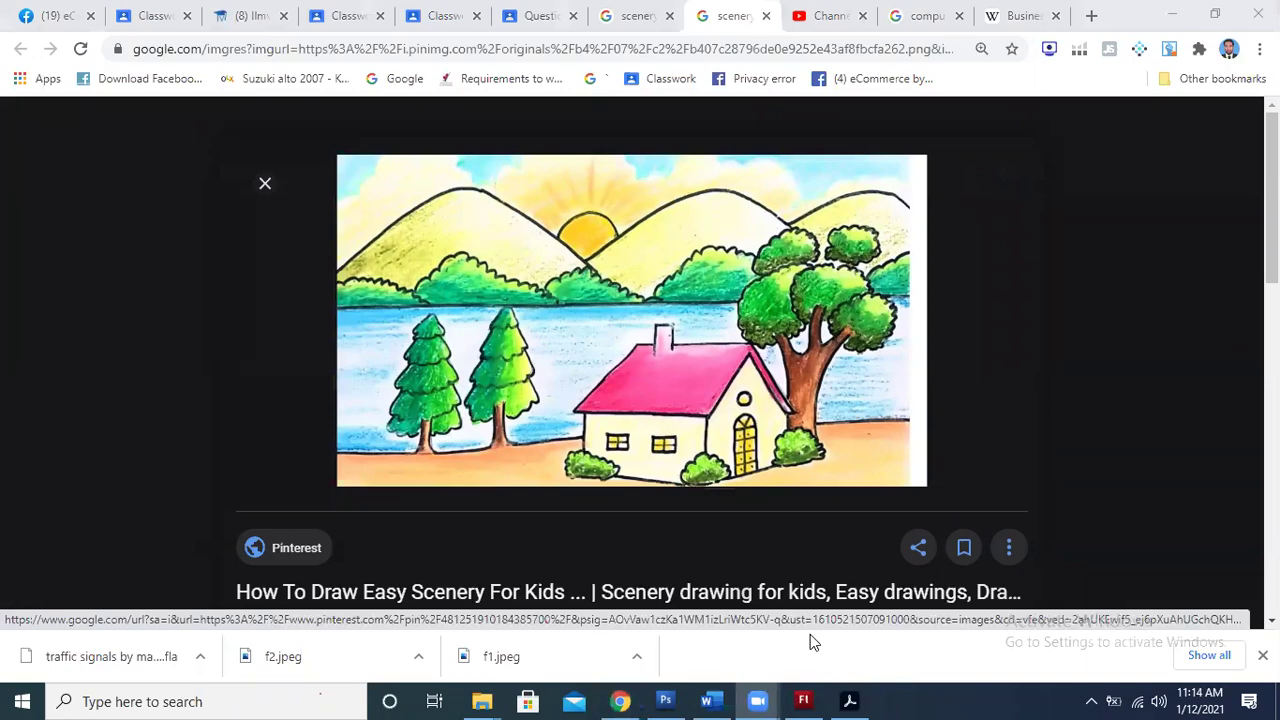
key("alt+Tab")
key("alt+Tab")
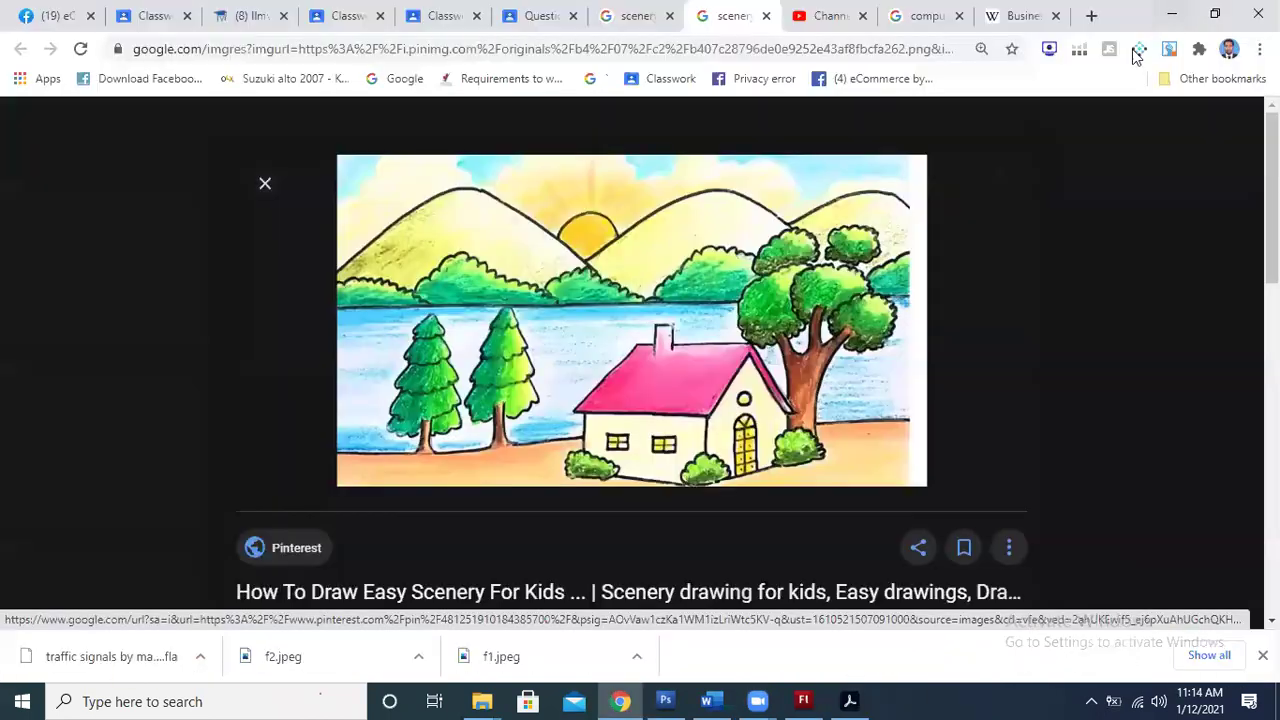
left_click(1172, 13)
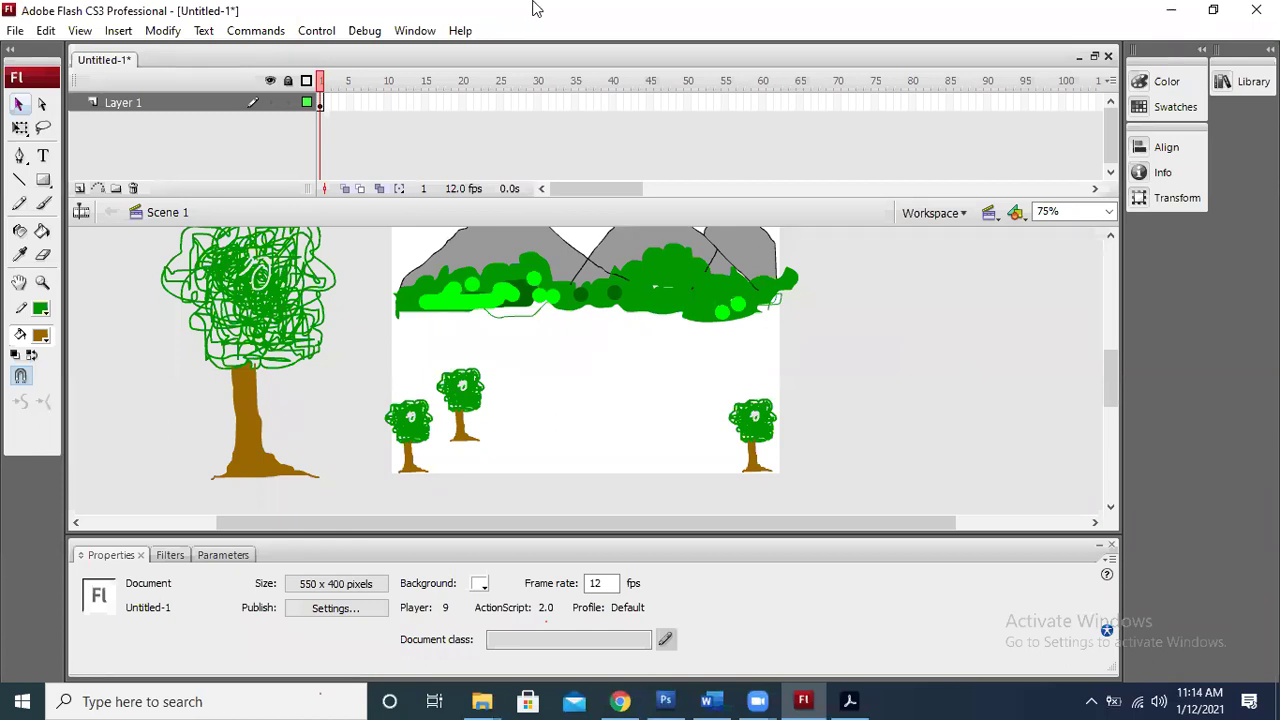
mouse_move(849, 700)
left_click(850, 610)
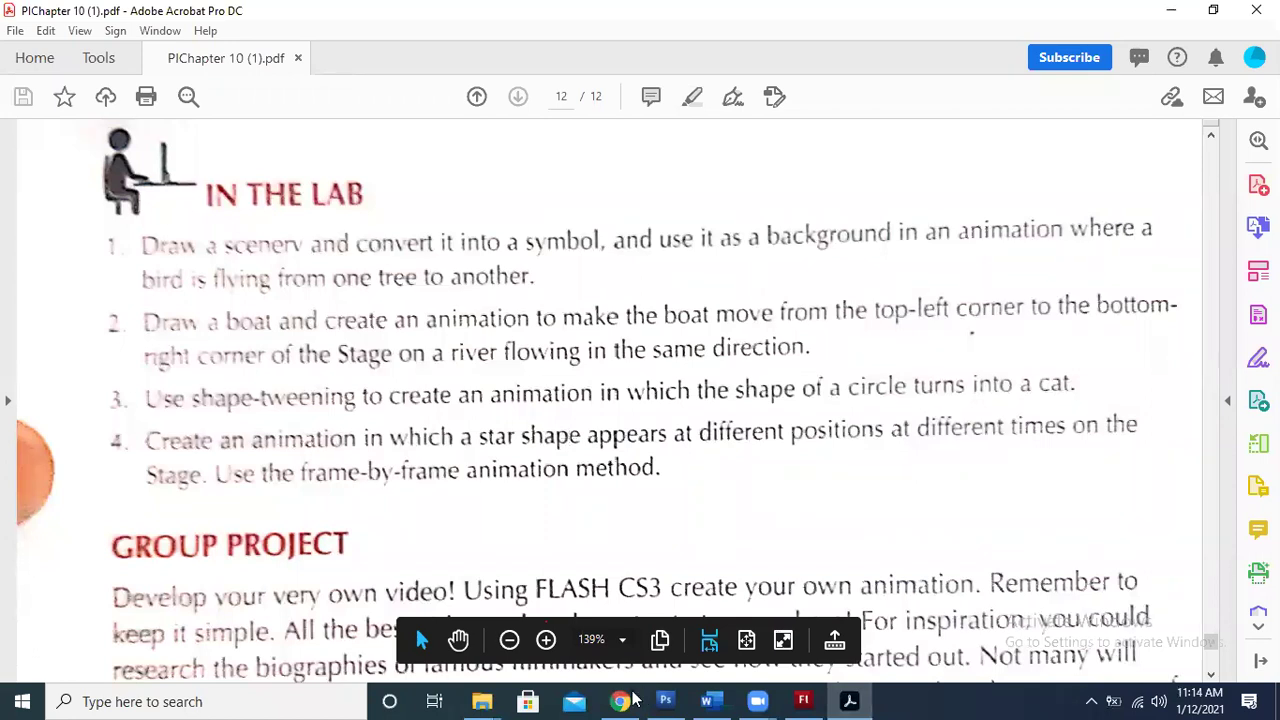
mouse_move(620, 700)
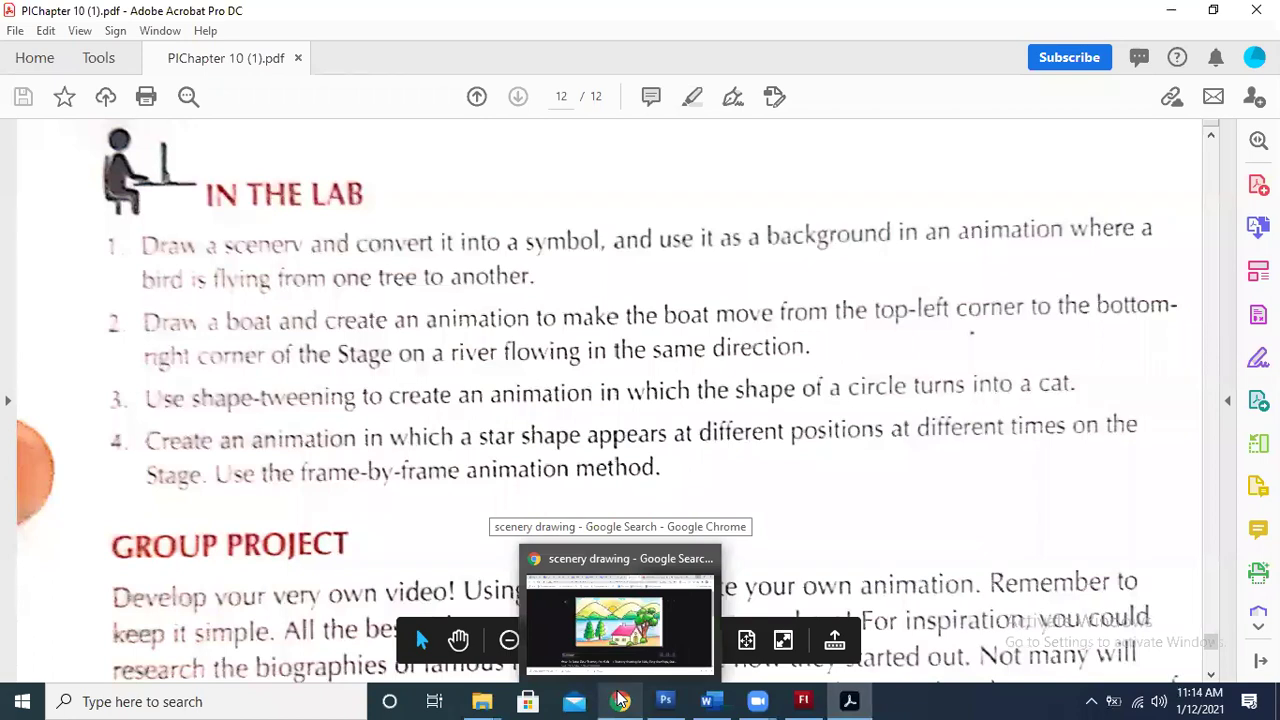
left_click(620, 700)
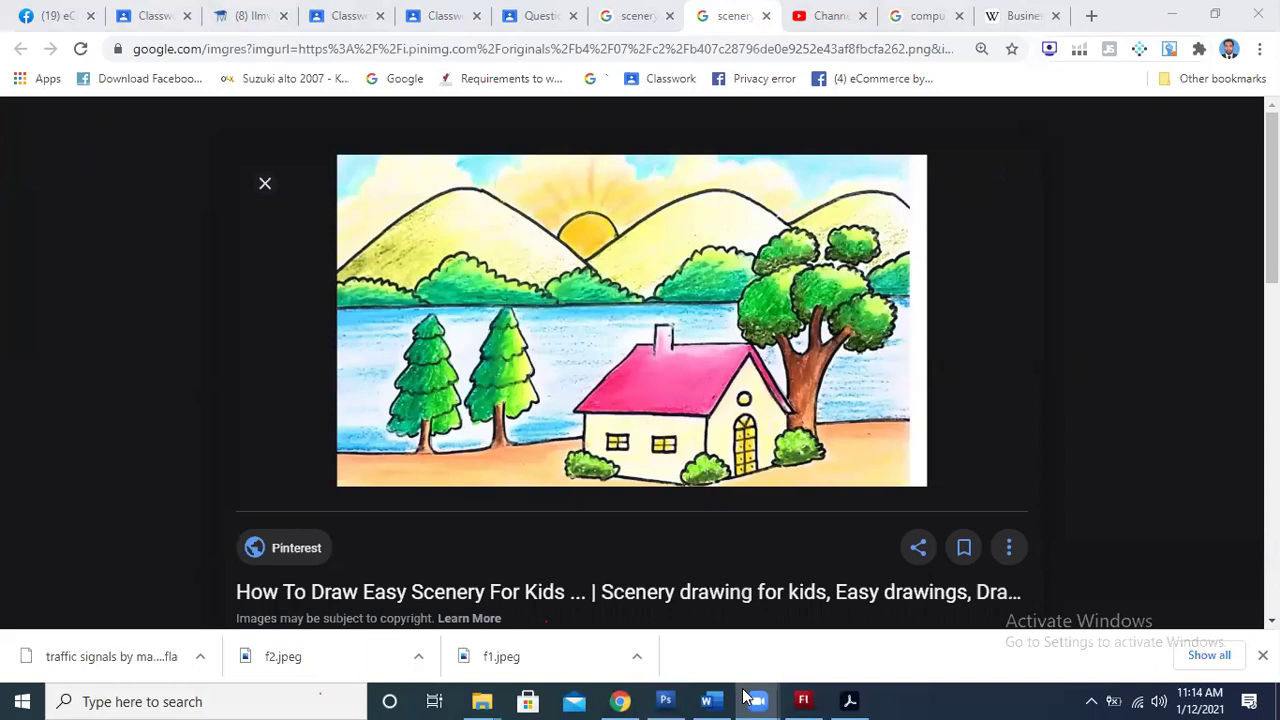
- Start recording the entire screen with microphone audio in the Screen Recorder extension
left_click(1049, 48)
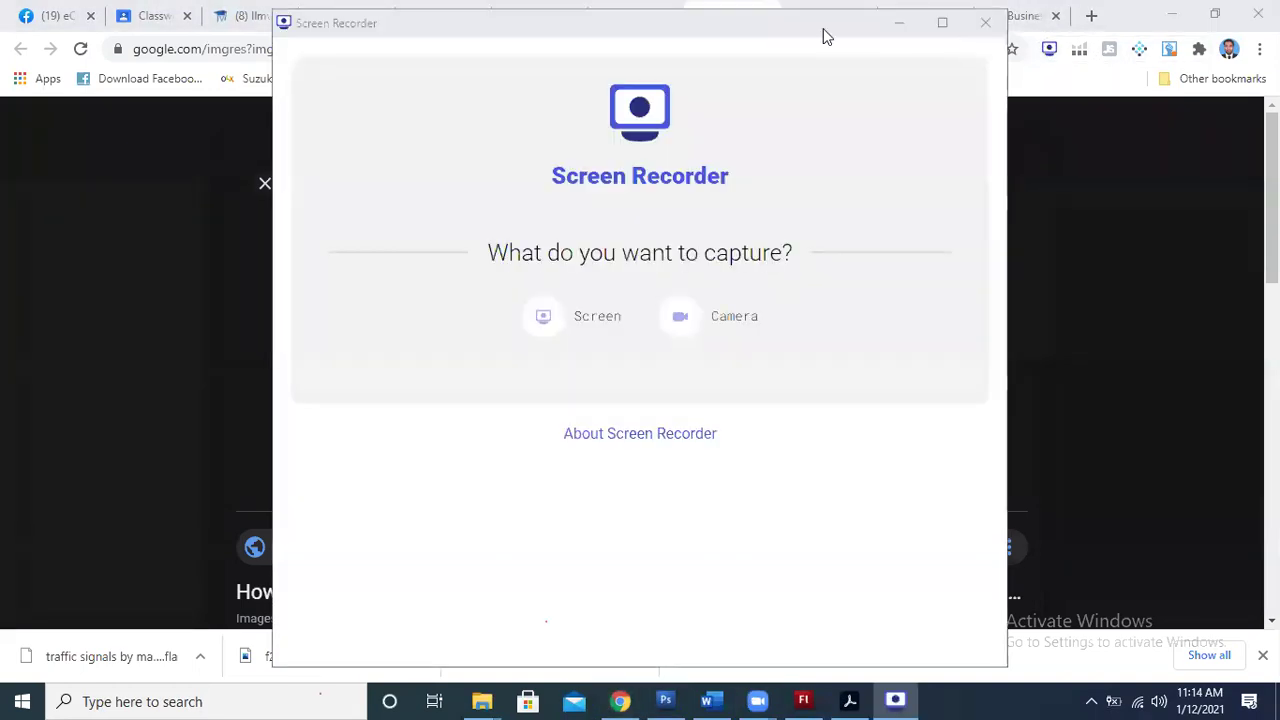
left_click_drag(823, 28, 693, 21)
left_click(446, 320)
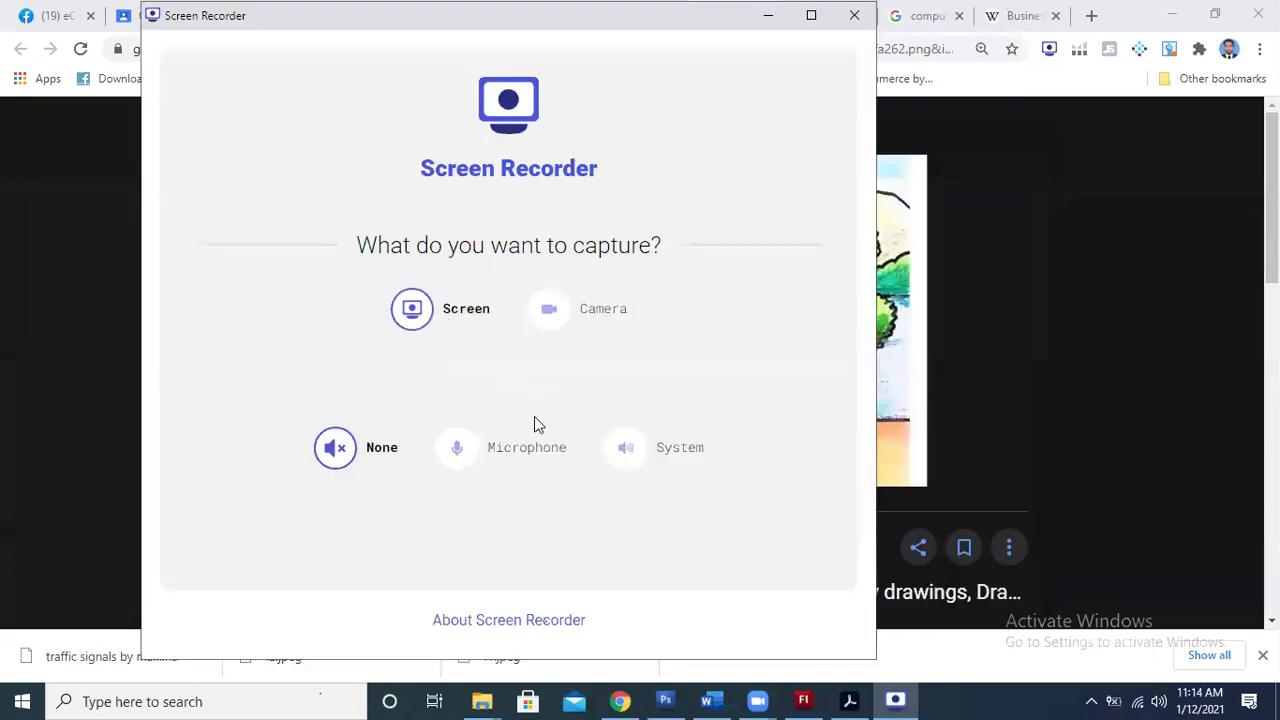
left_click(529, 545)
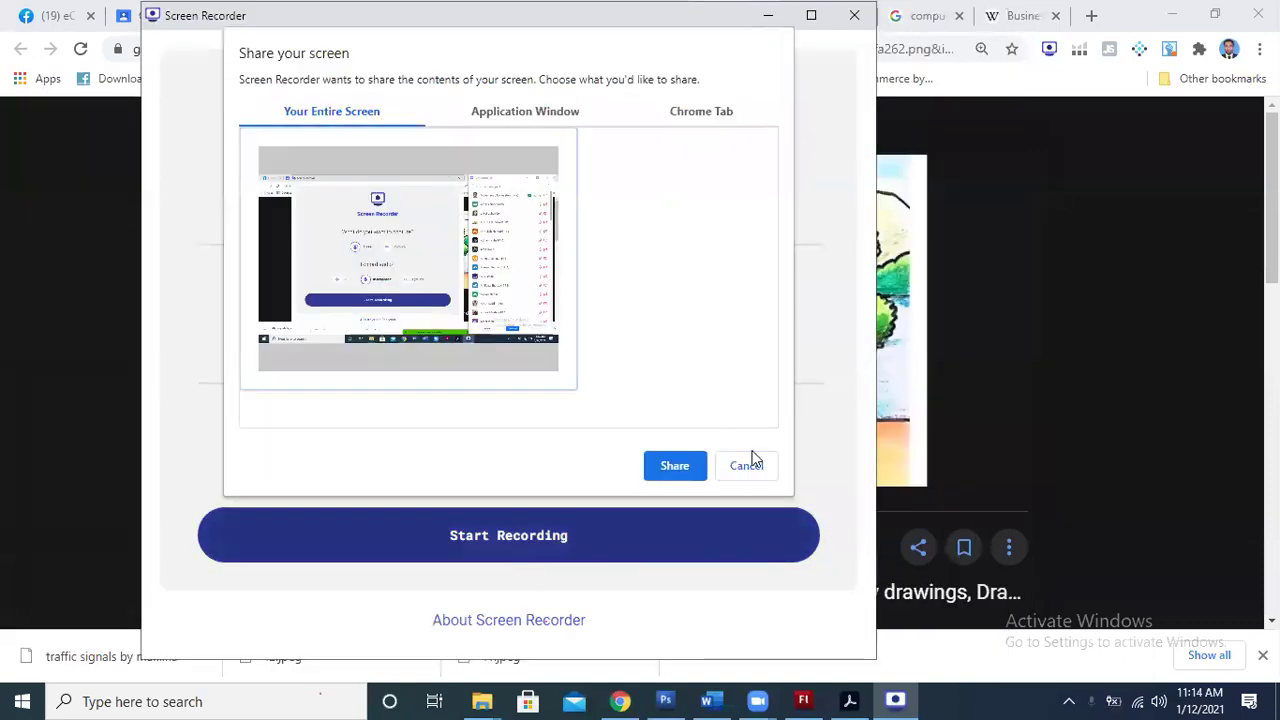
left_click(688, 468)
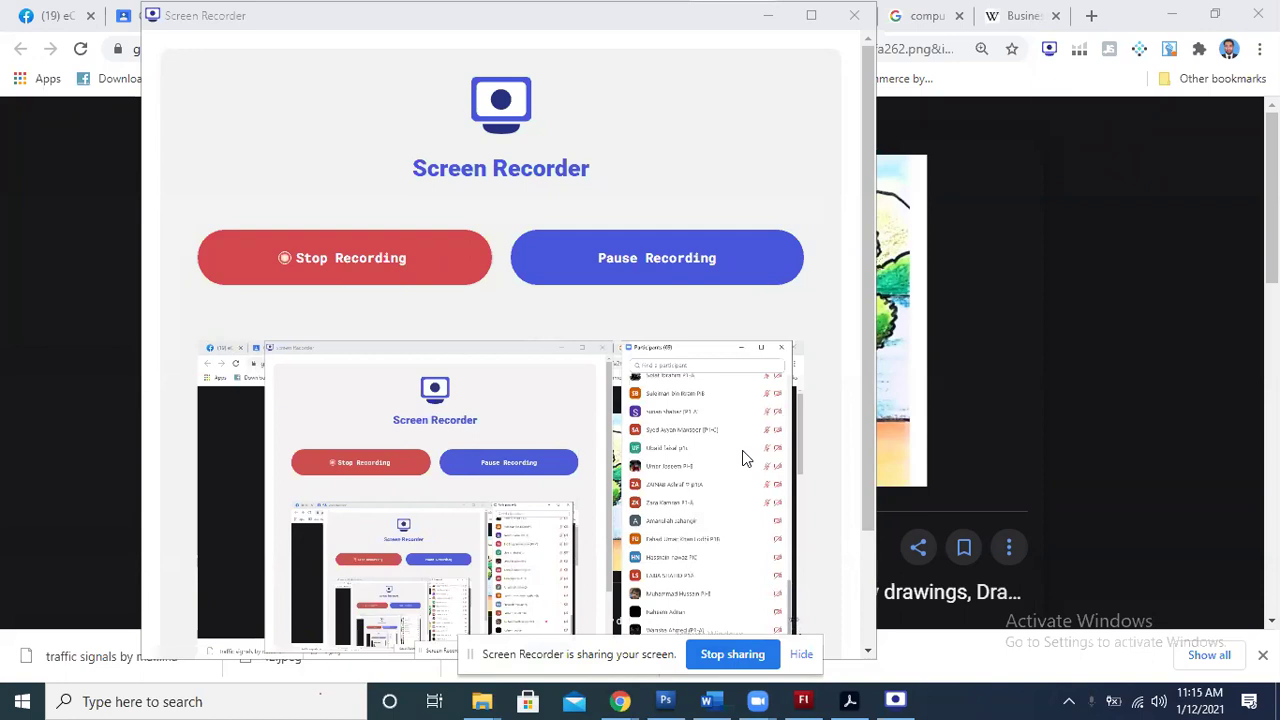
- Stop the screen recording, save it as a webm file, and close Screen Recorder
left_click(403, 275)
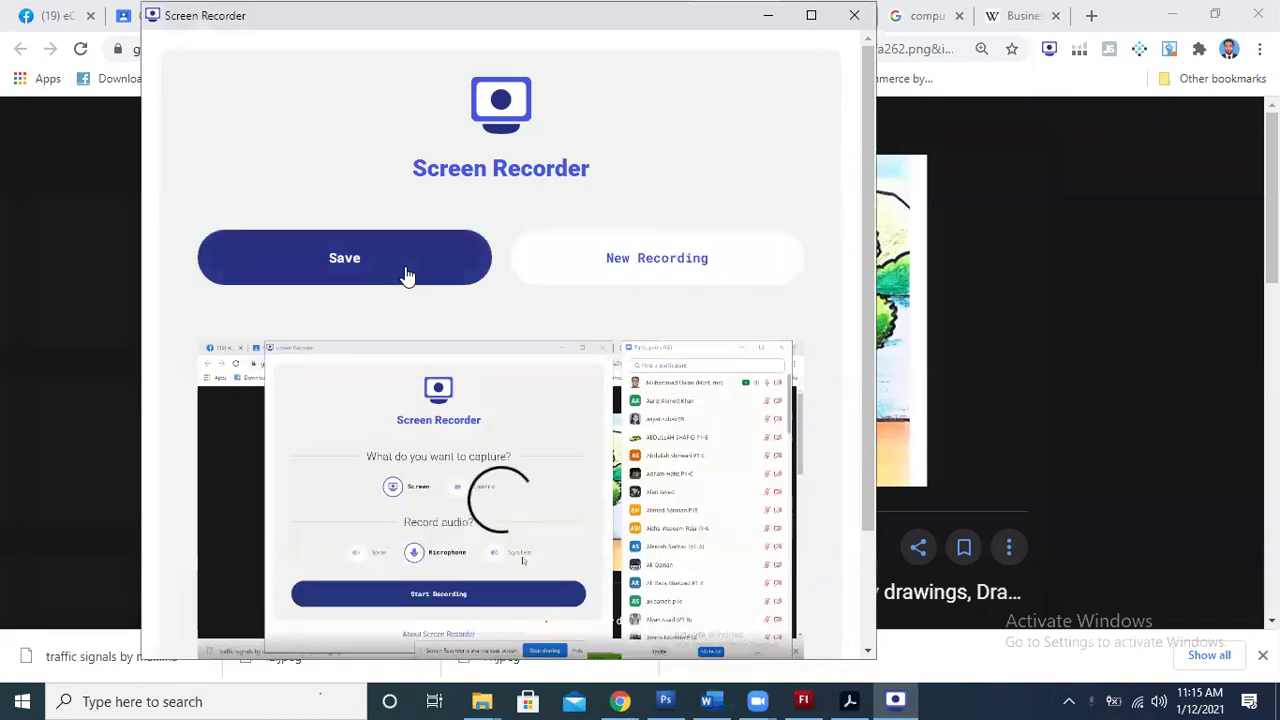
left_click(429, 271)
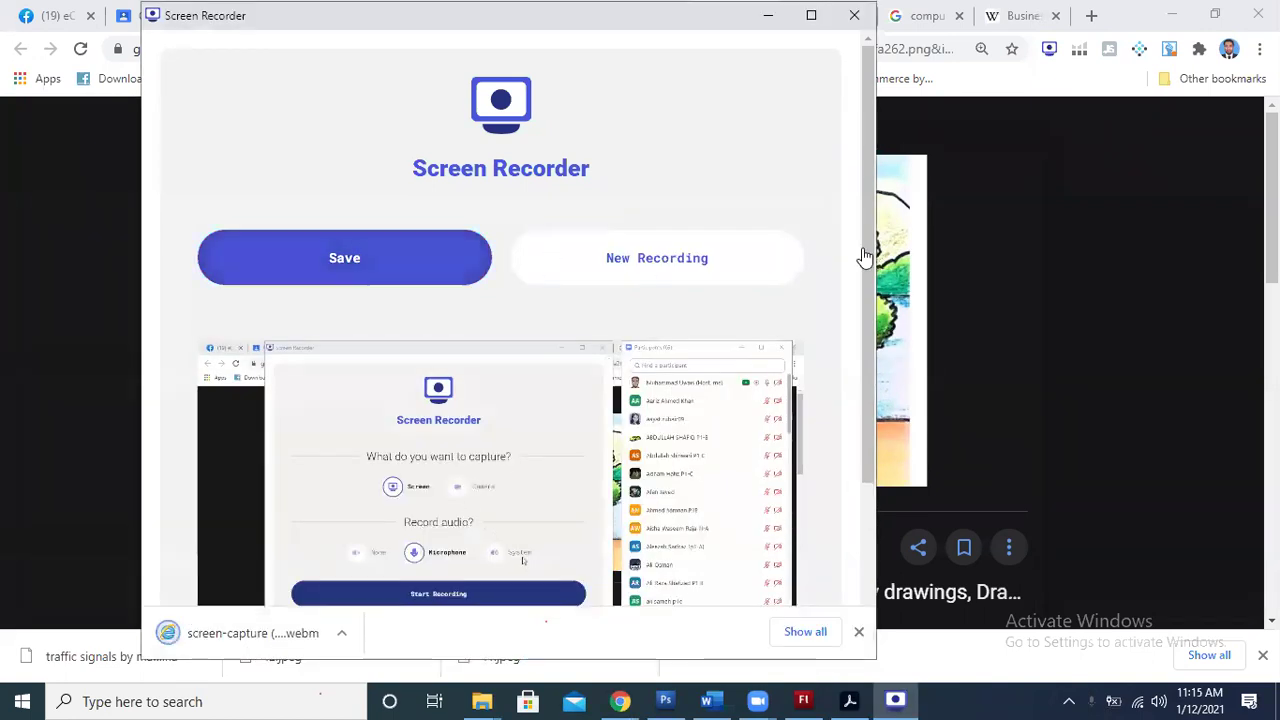
left_click(855, 20)
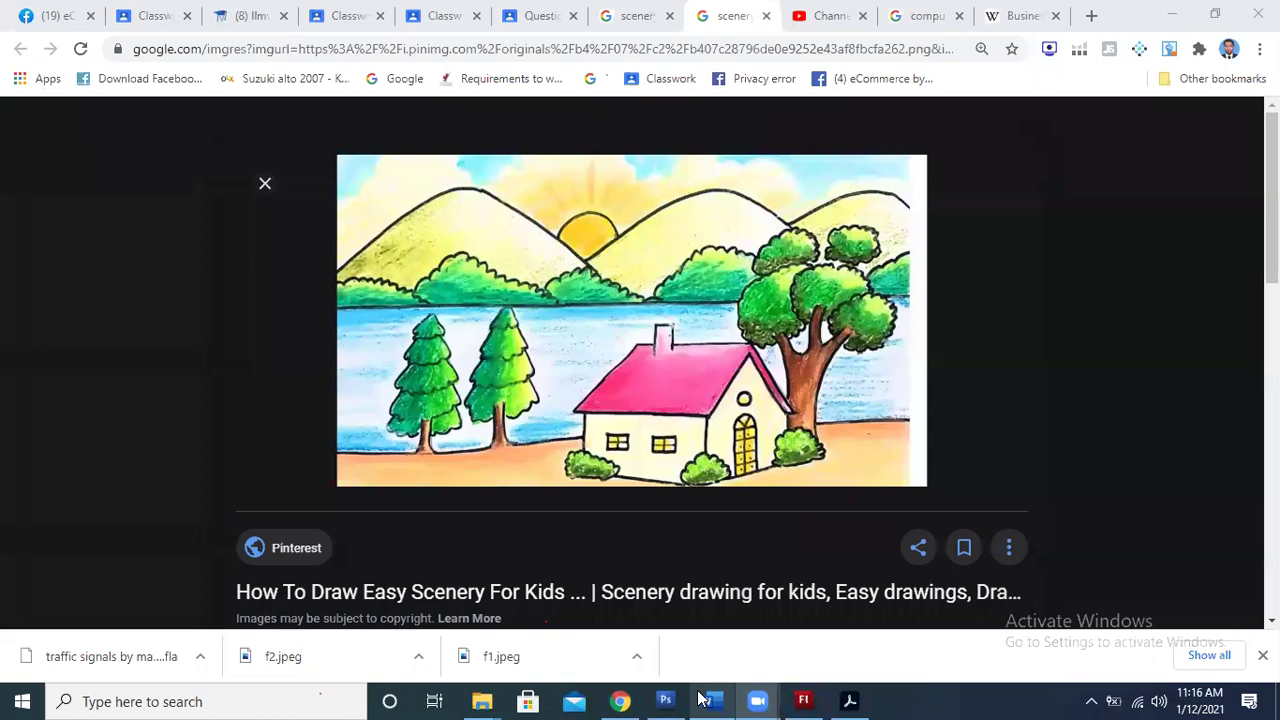
- Switch to the Chapter 10 PDF in Acrobat and go back to page 10, marking the heading "Choose the correct option."
key("alt+Tab")
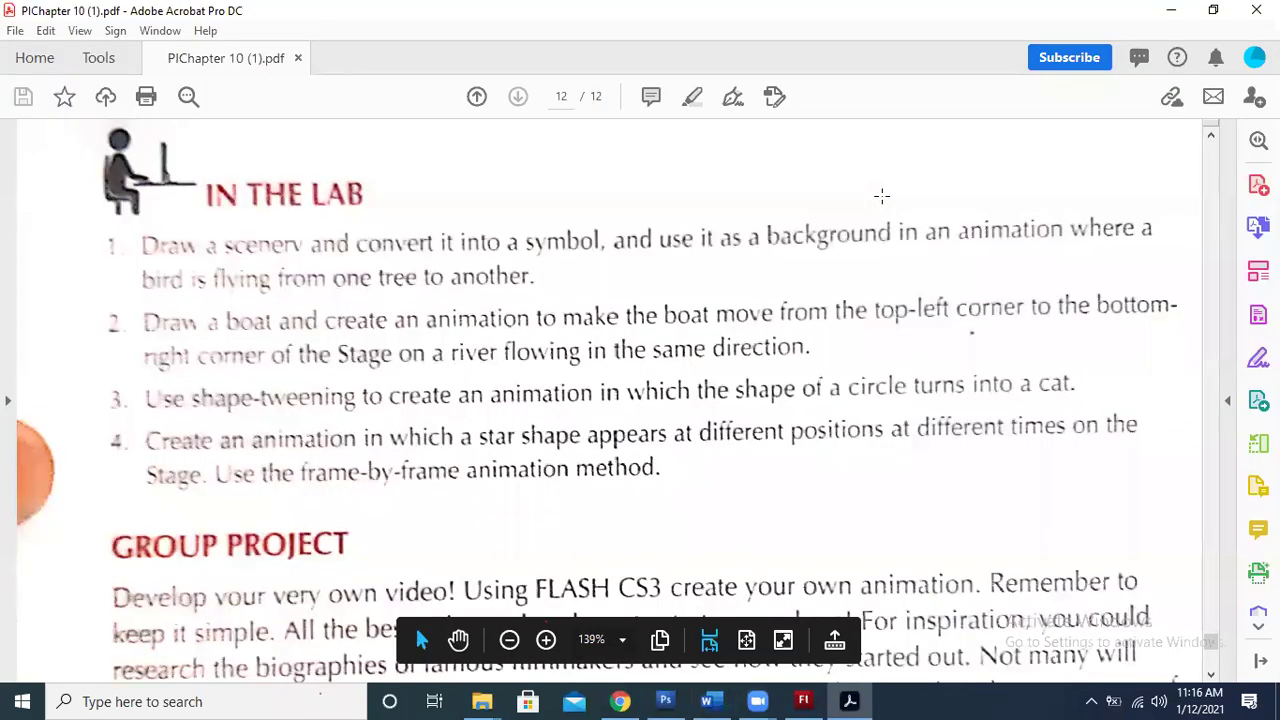
scroll(1210, 138, "up", 5)
scroll(1210, 138, "up", 7)
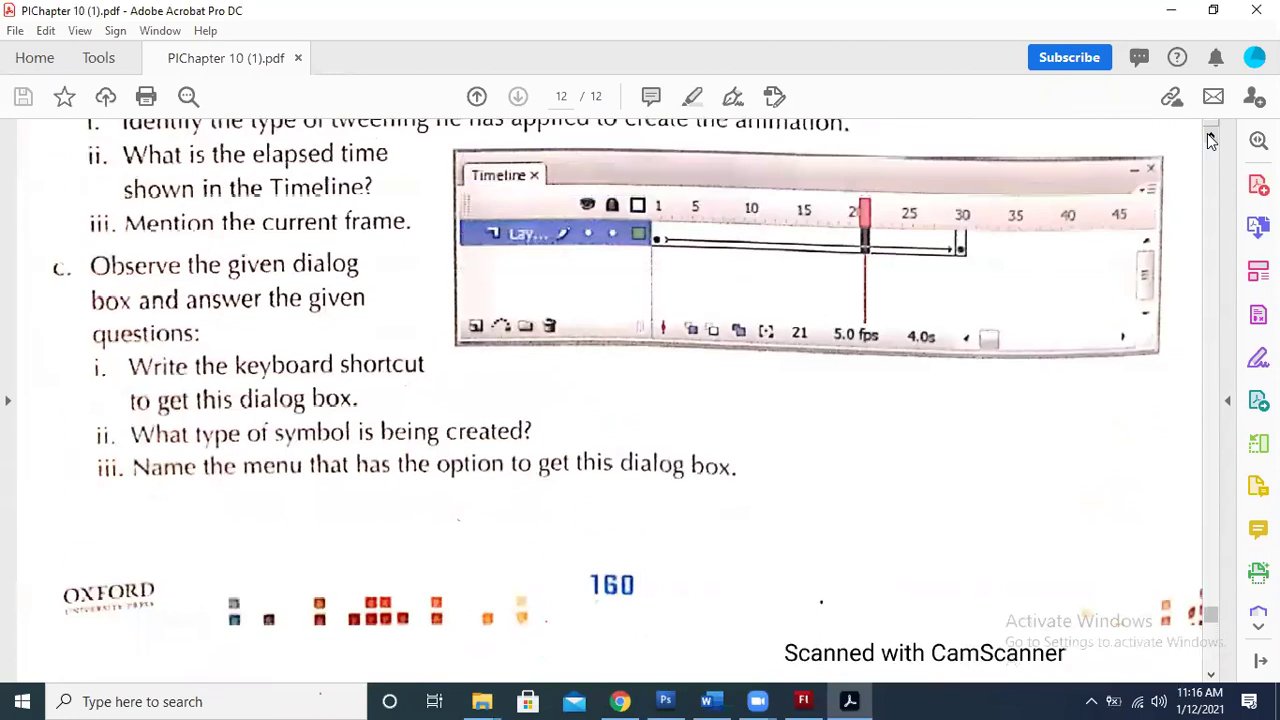
scroll(1210, 138, "up", 3)
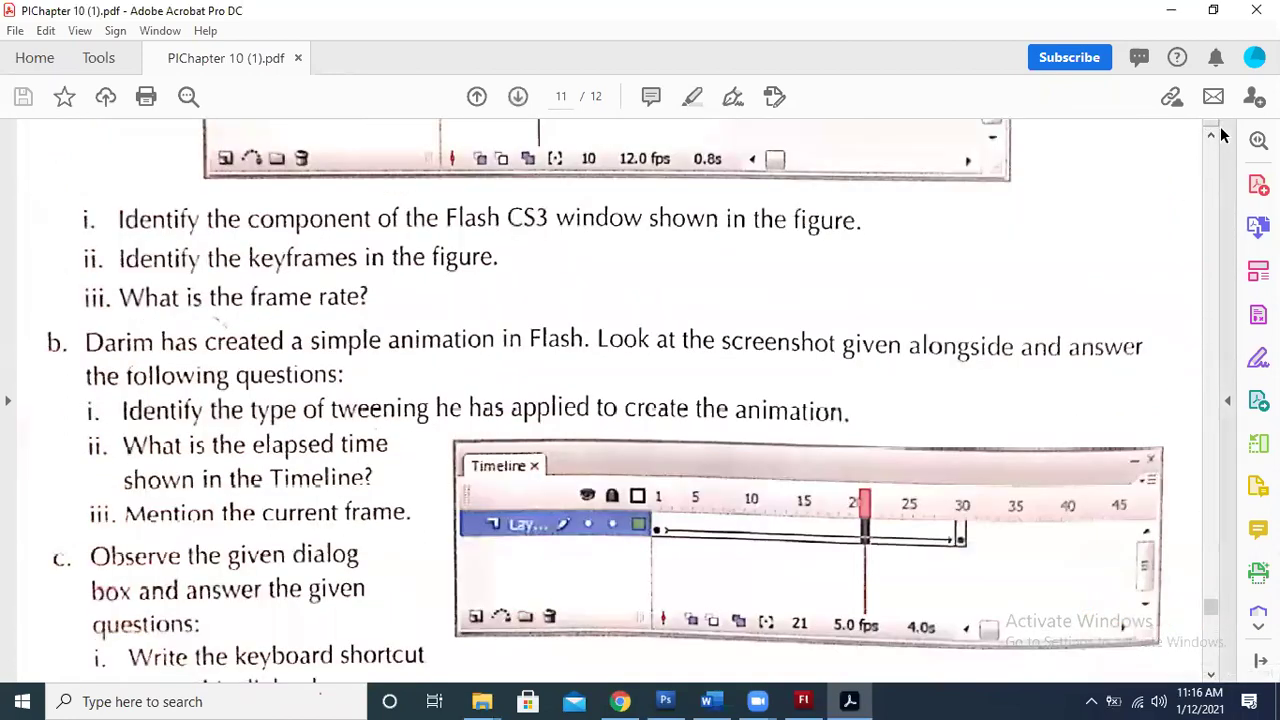
scroll(1215, 135, "up", 8)
scroll(1215, 135, "up", 4)
scroll(1215, 135, "up", 1)
scroll(1215, 135, "up", 1)
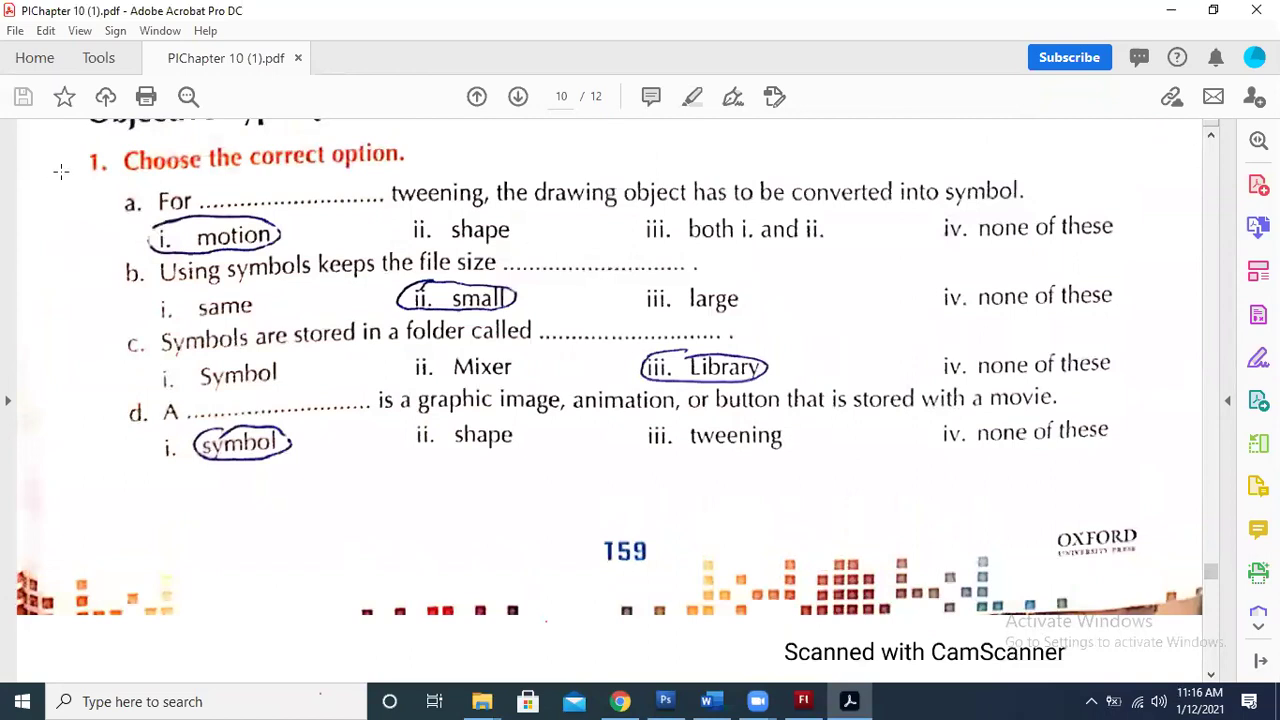
left_click_drag(60, 172, 428, 174)
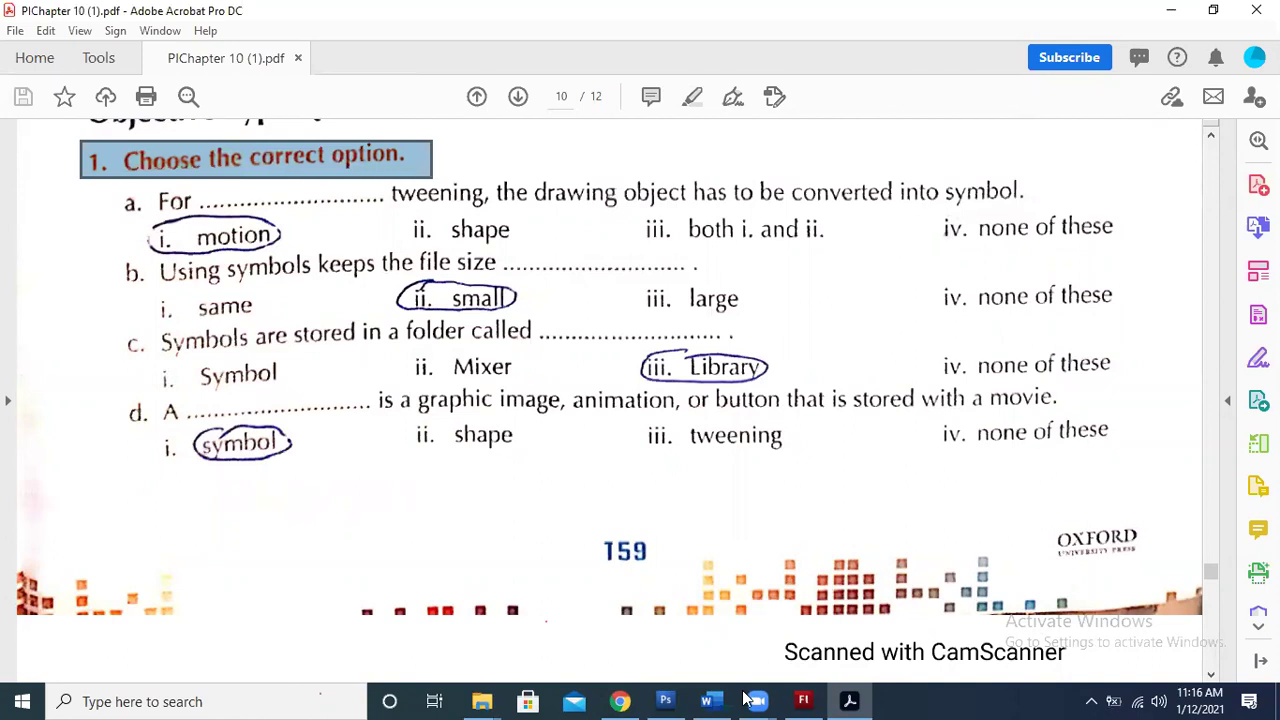
- Switch to the Word class-work document and show the multiple-choice answers under "Choose the correct answer from the given options."
left_click(705, 700)
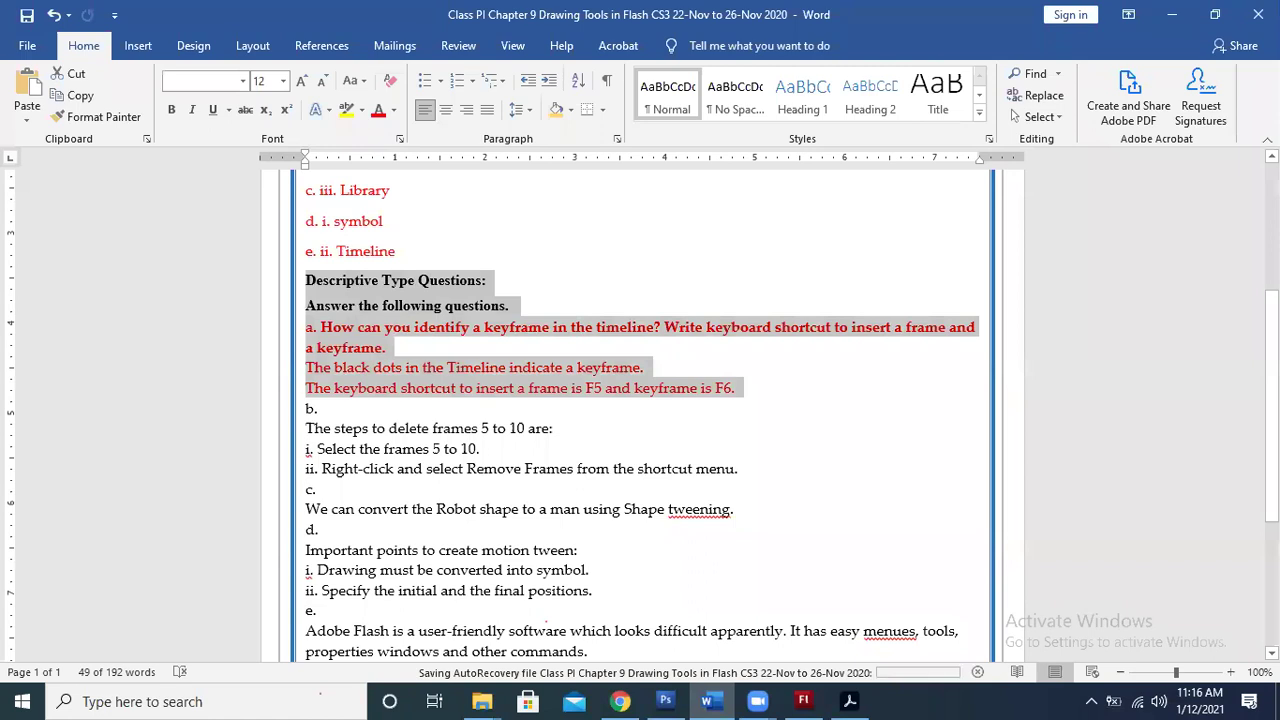
scroll(640, 410, "up", 3)
left_click(361, 283)
left_click(489, 255)
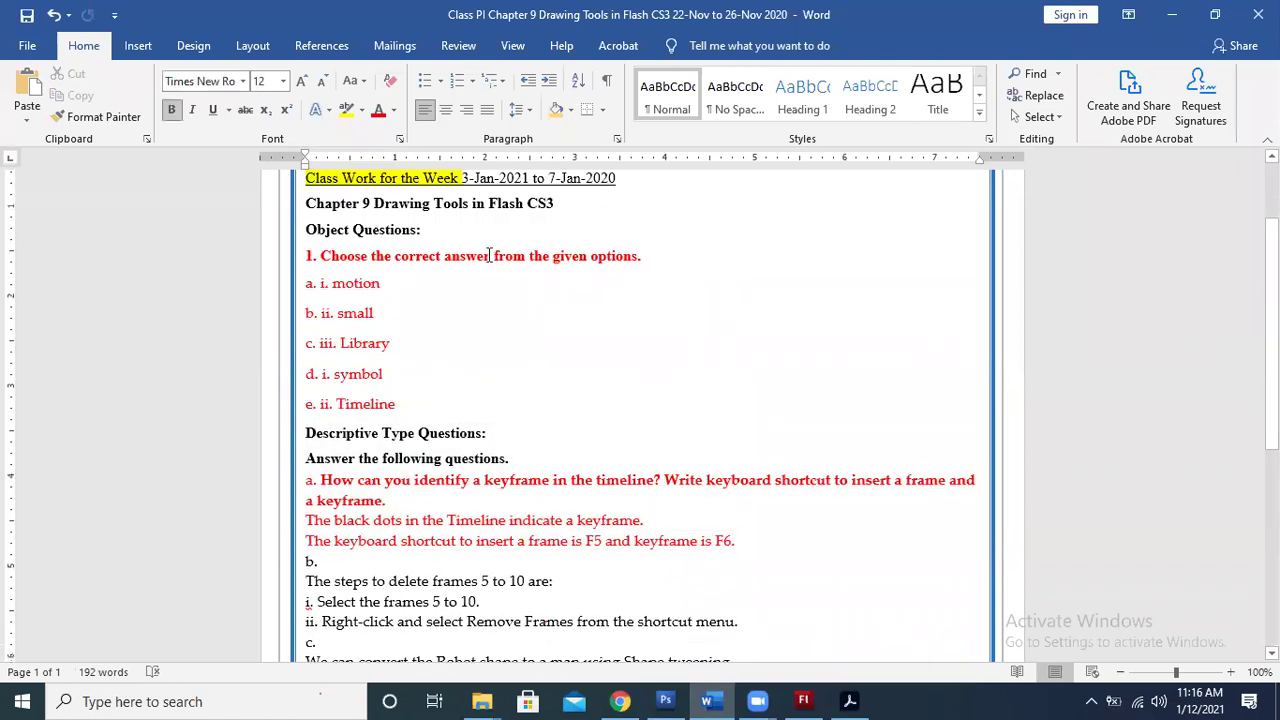
left_click(652, 252)
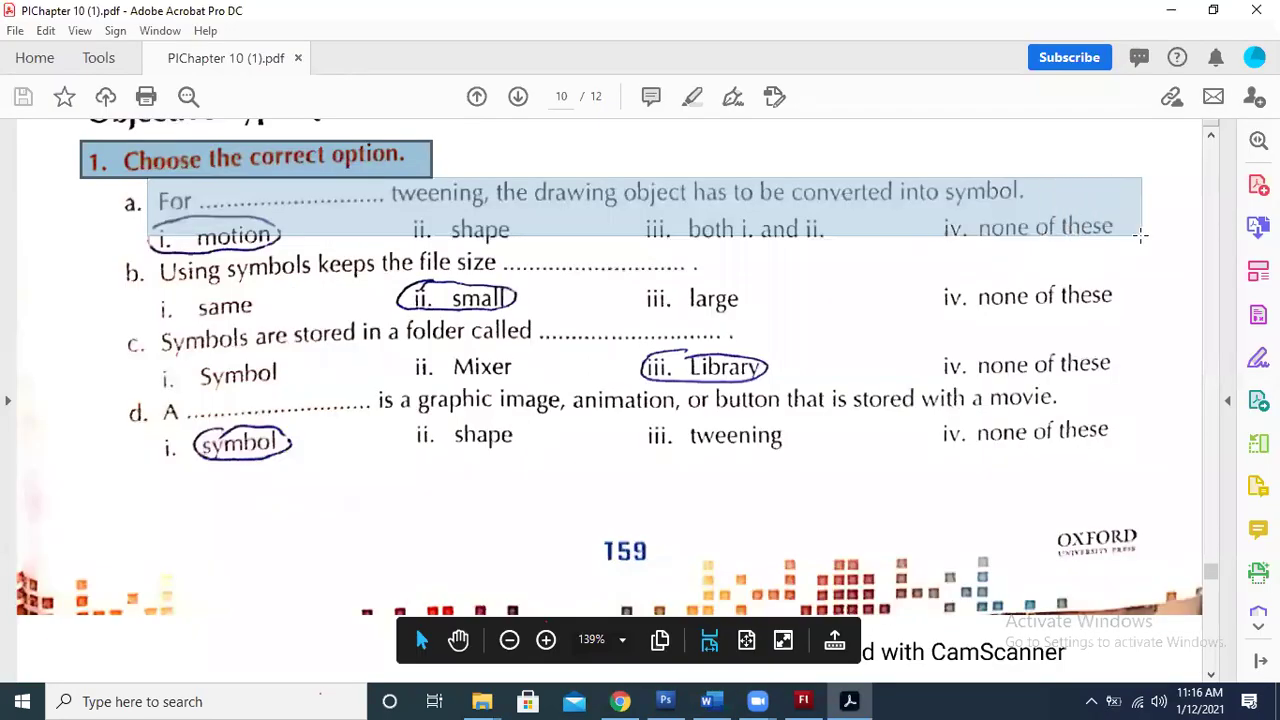
- Compare multiple-choice question a in the PDF with its answer "motion" in the Word document, marking both
left_click_drag(1143, 240, 1148, 246)
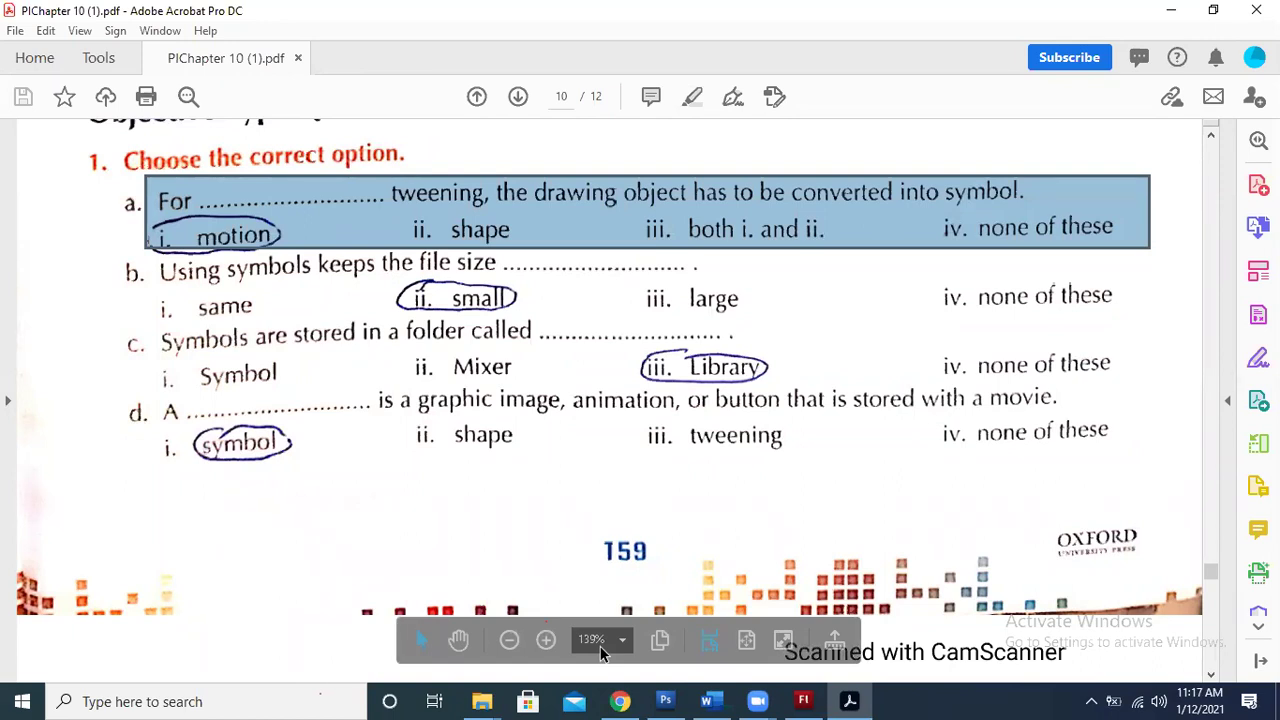
left_click(707, 701)
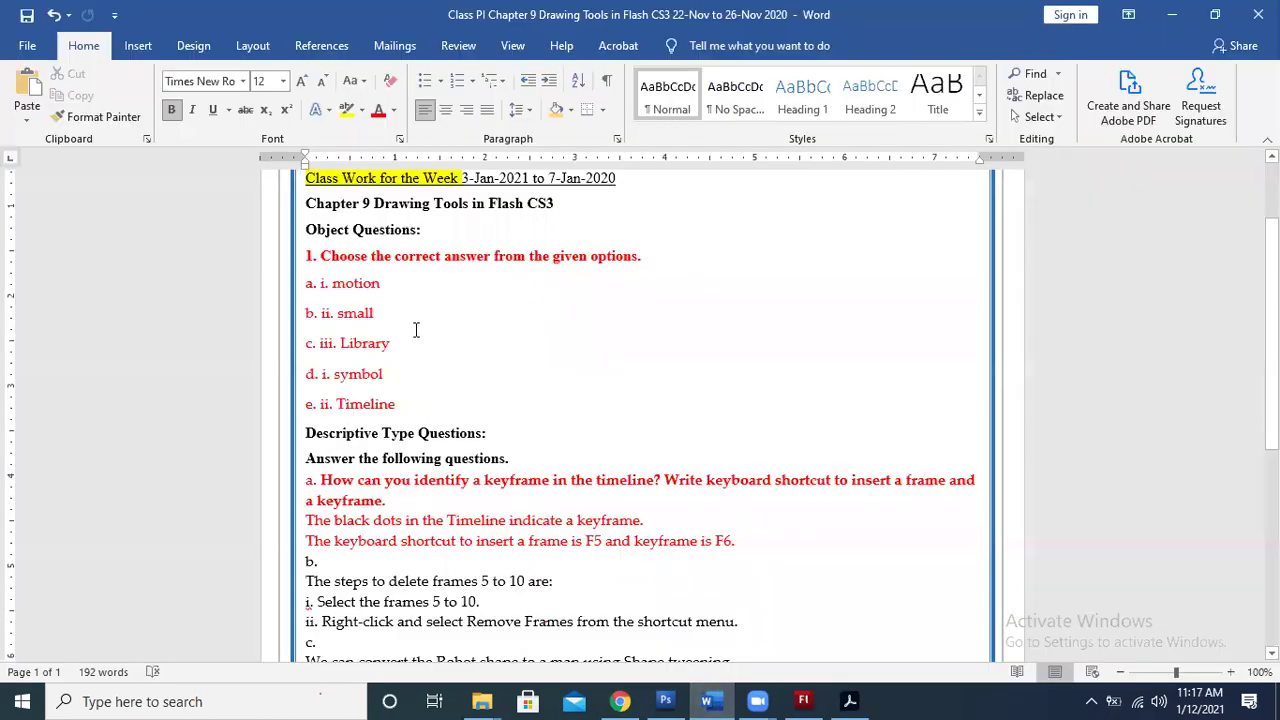
triple_click(420, 256)
left_click_drag(381, 283, 332, 283)
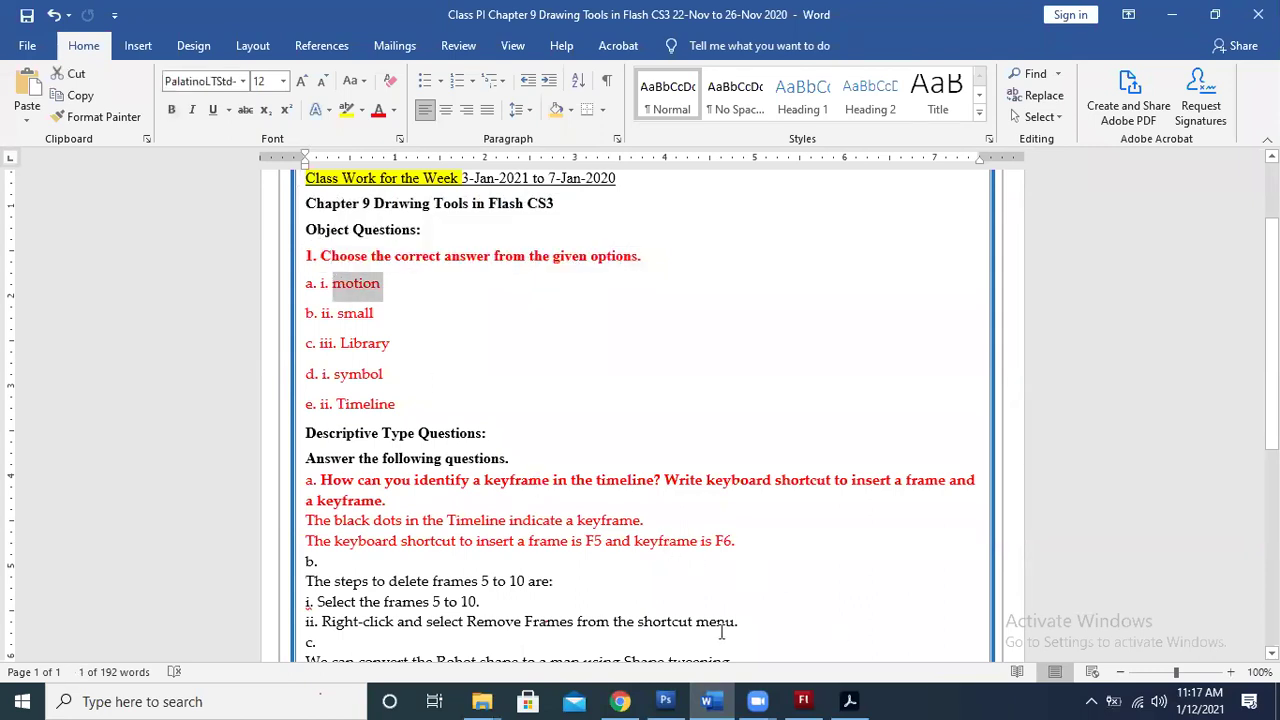
key("alt+Tab")
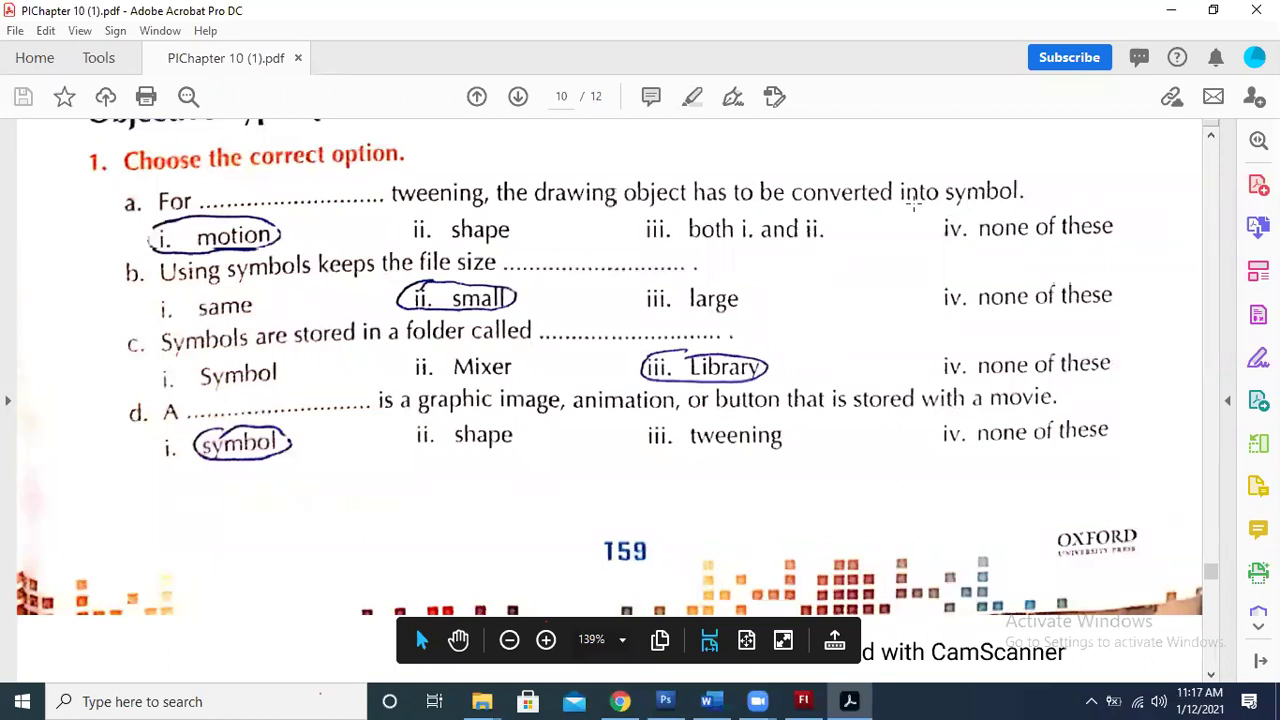
left_click_drag(192, 225, 300, 236)
left_click(320, 274)
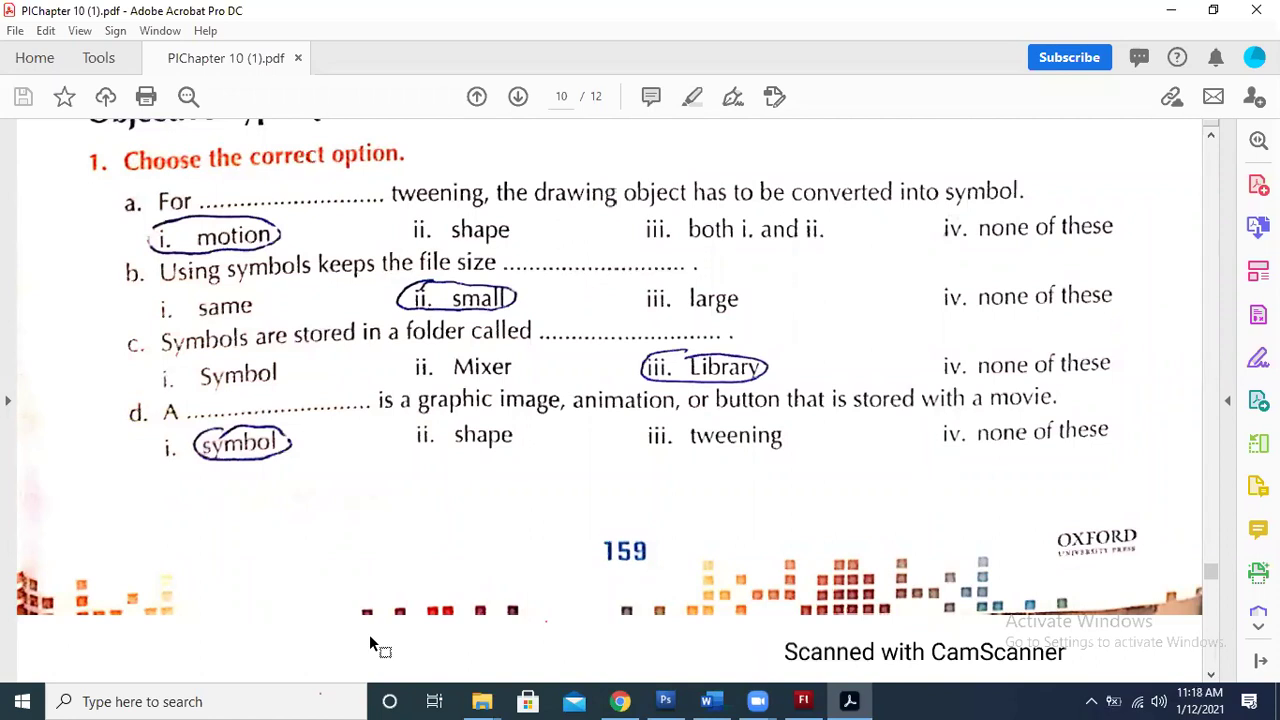
- Highlight descriptive question a on keyframes with its answer in the Word document, and return to the Acrobat PDF
left_click(712, 701)
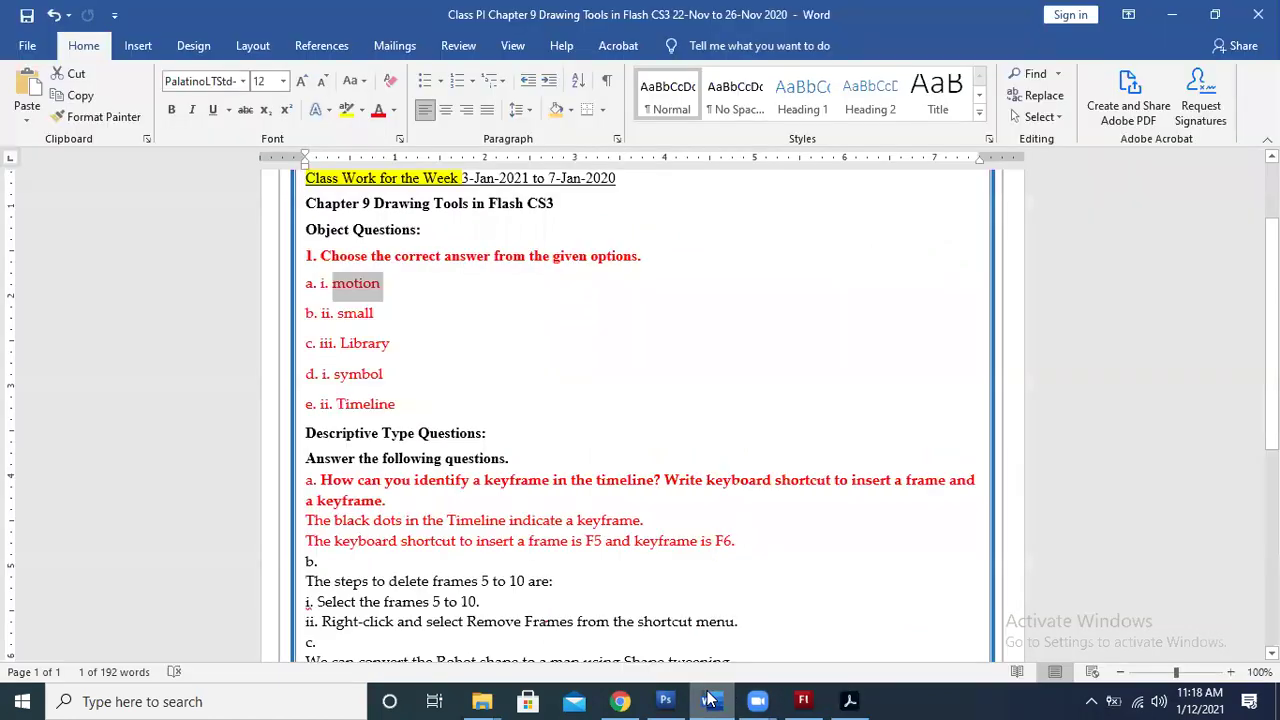
scroll(672, 362, "down", 4)
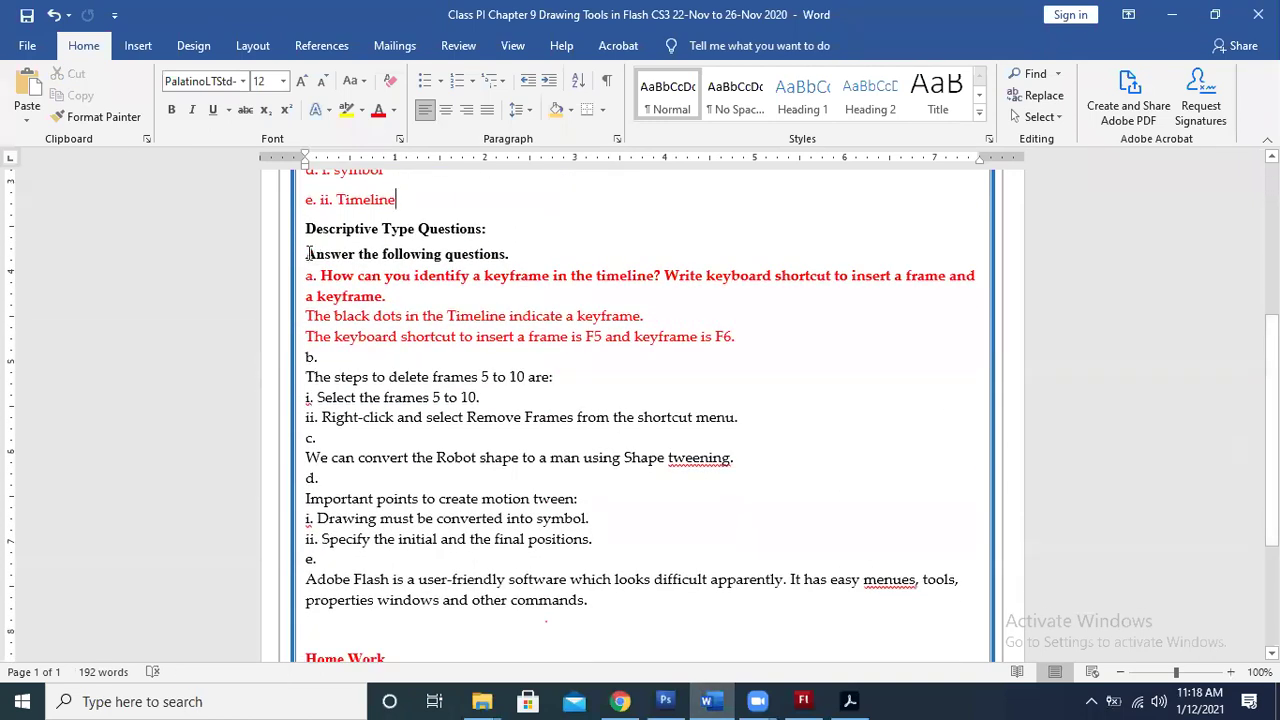
left_click_drag(308, 253, 779, 348)
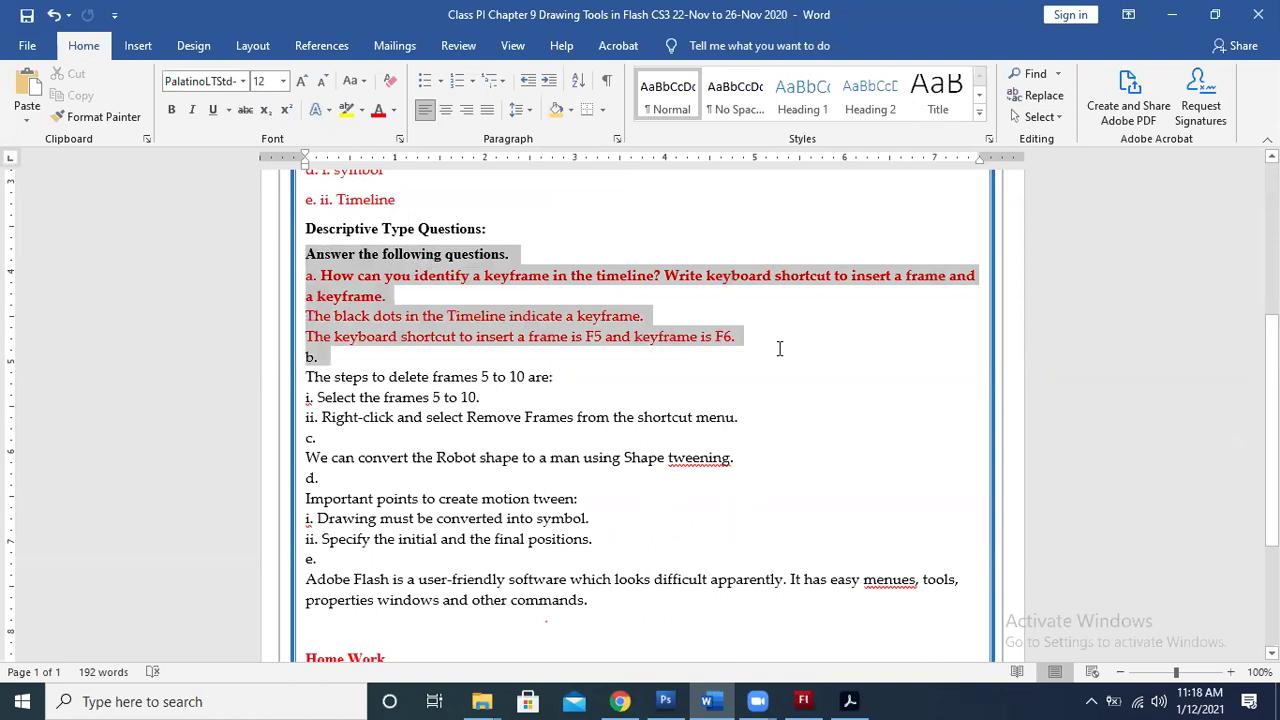
left_click(405, 294)
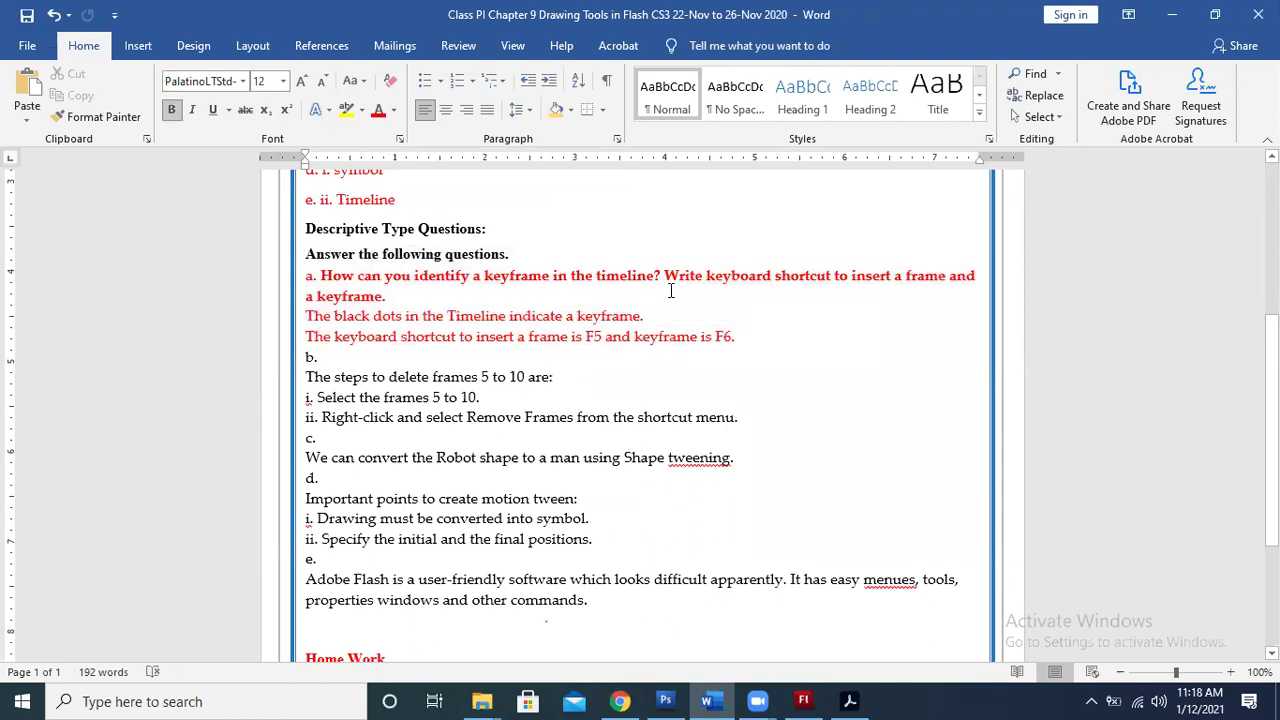
left_click(532, 253)
left_click(849, 701)
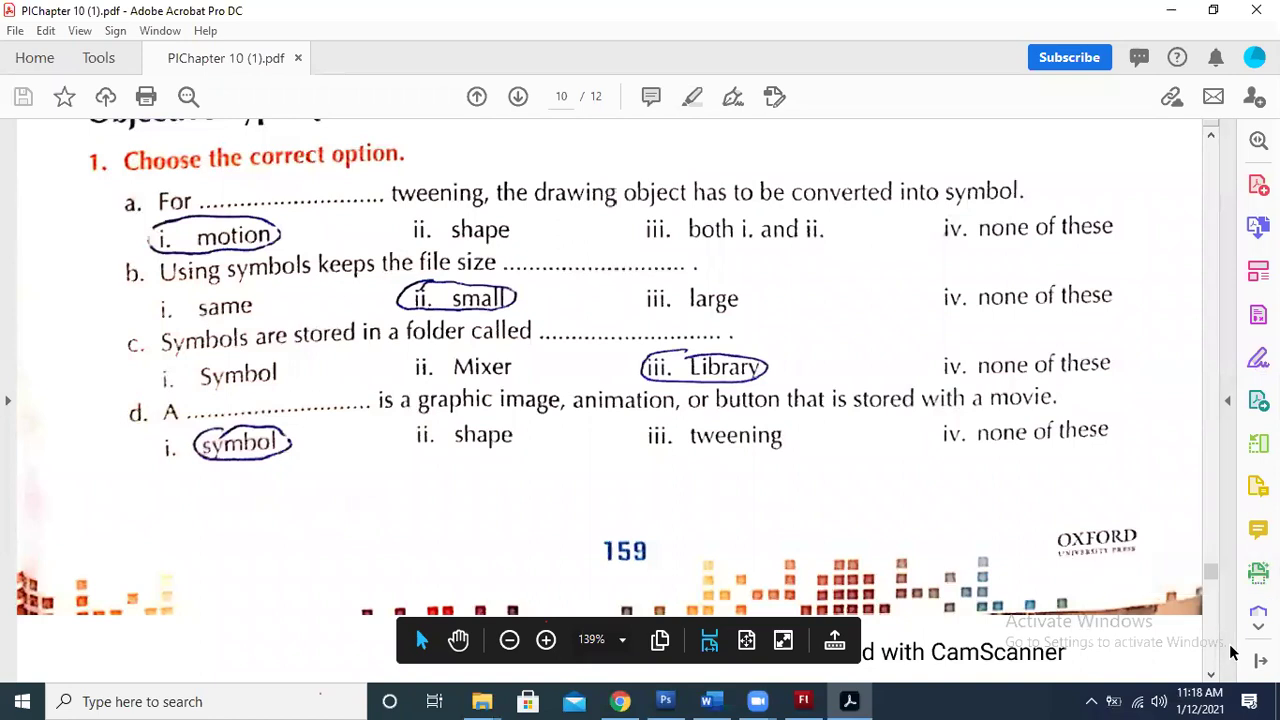
- Go to page 11 of the PDF and review questions a to f under "Descriptive Type Questions"
scroll(1232, 652, "down", 6)
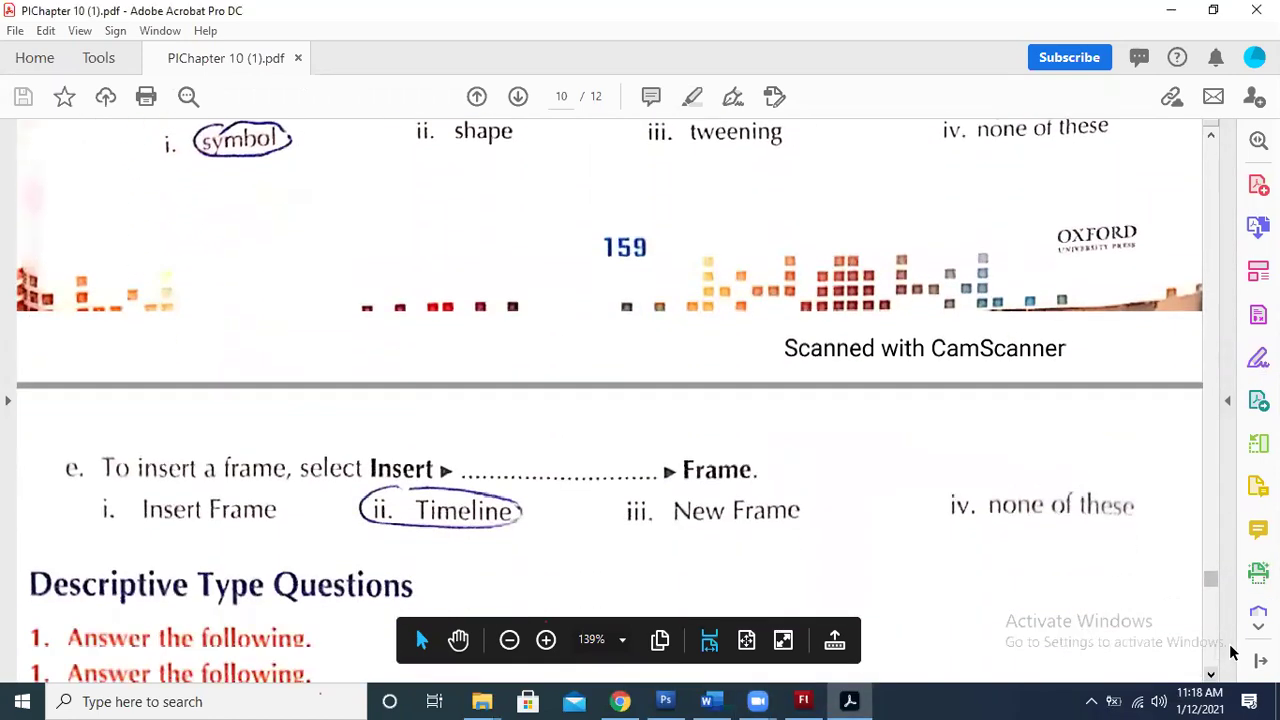
scroll(1232, 652, "down", 2)
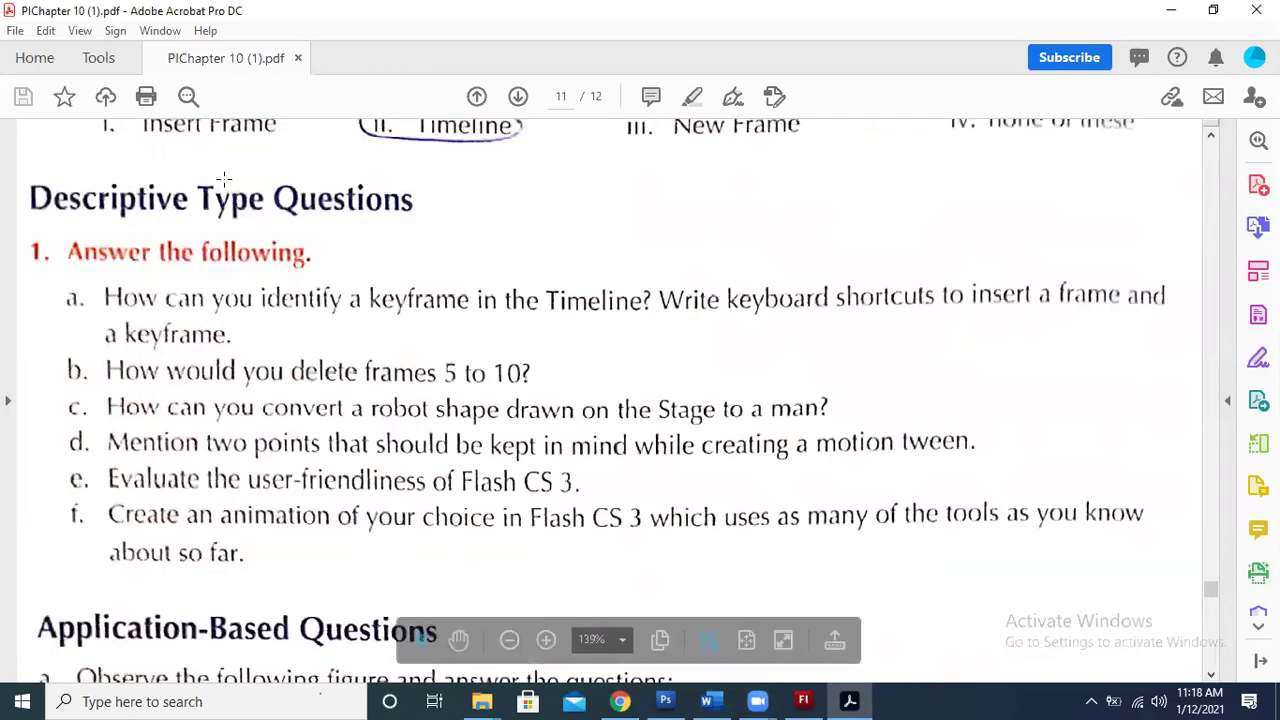
left_click_drag(92, 289, 300, 360)
key("ctrl+a")
left_click(889, 422)
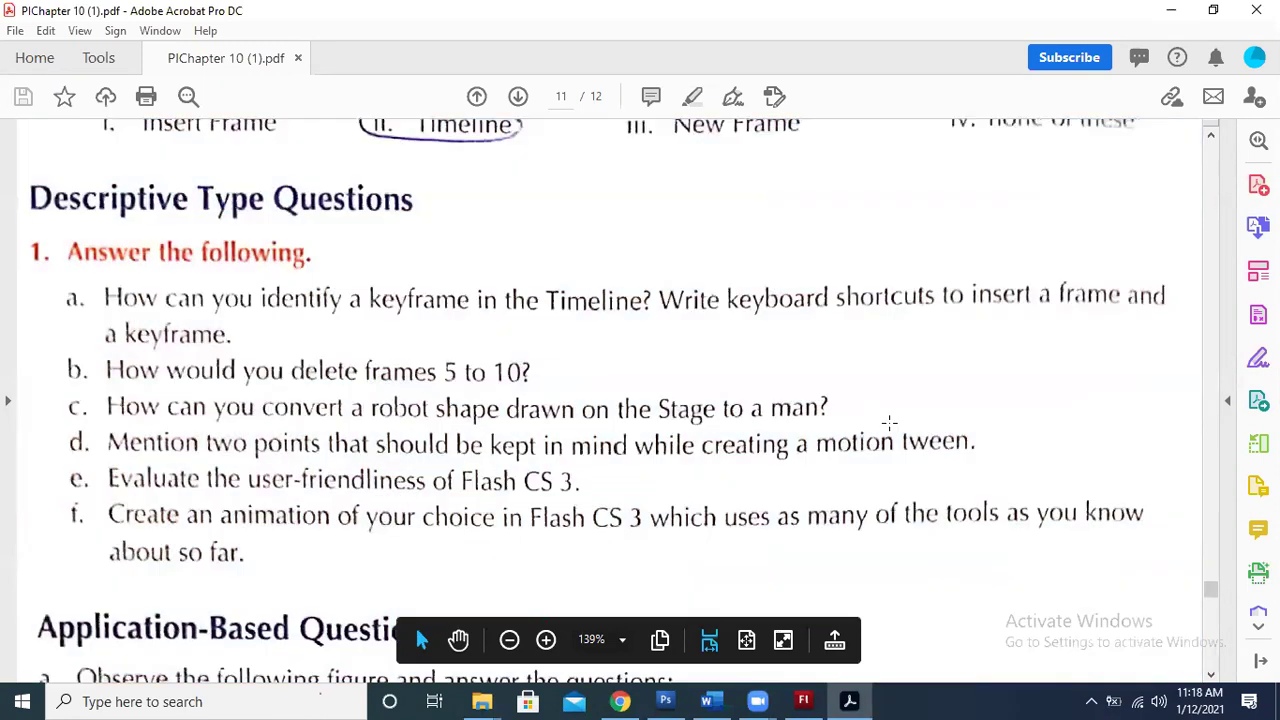
mouse_move(760, 645)
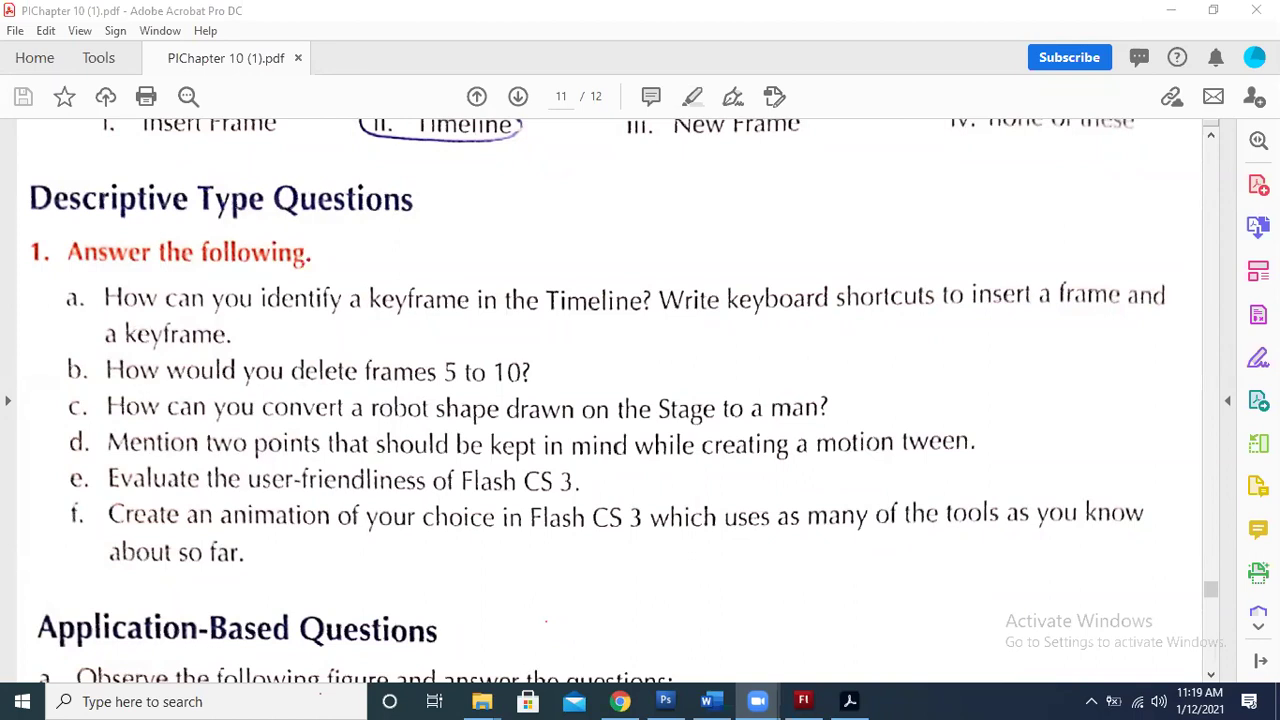
mouse_move(767, 652)
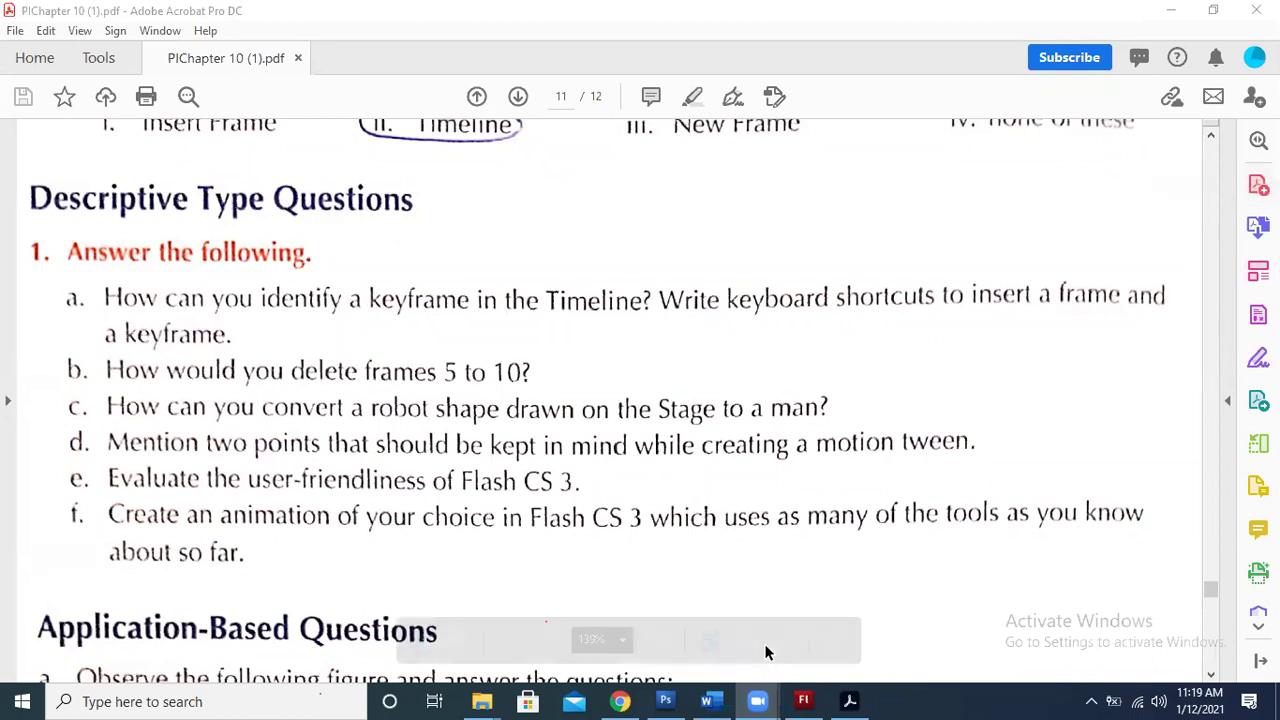
- Switch to Flash, show the Timeline and Timeline Effects insert commands, and minimize the Untitled-1 drawing
left_click(803, 700)
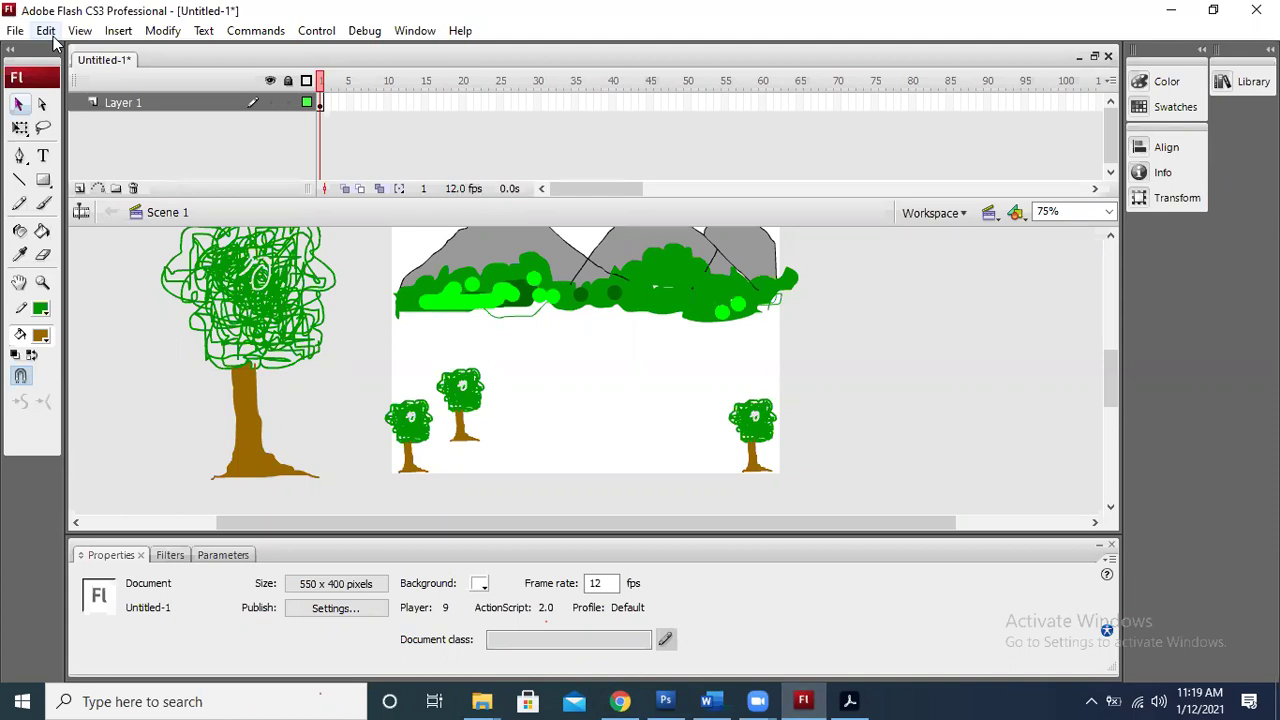
left_click(112, 32)
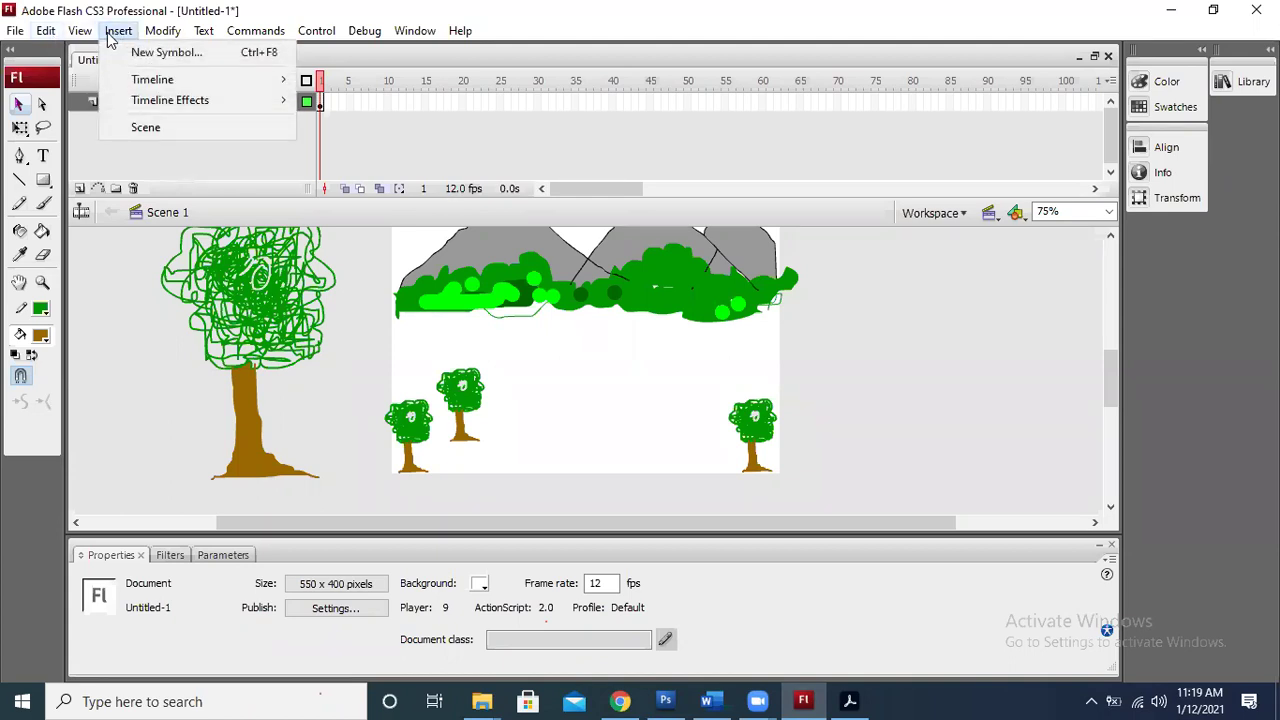
mouse_move(88, 37)
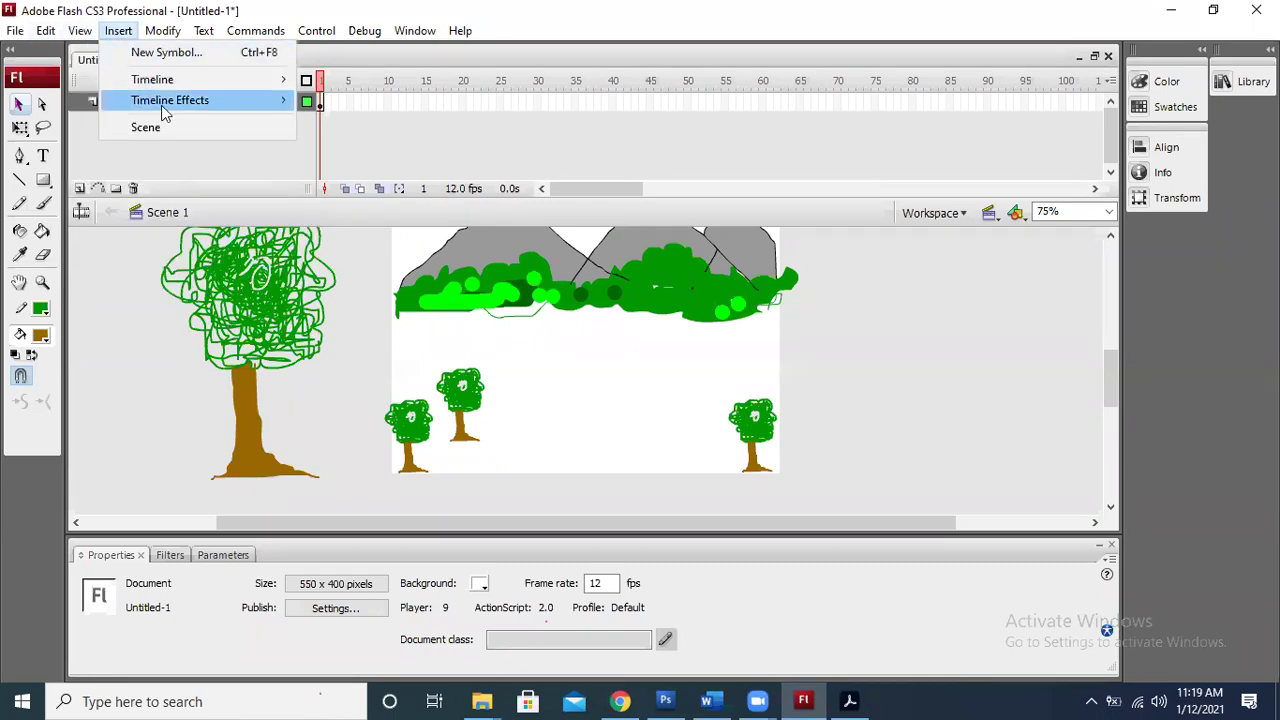
mouse_move(163, 110)
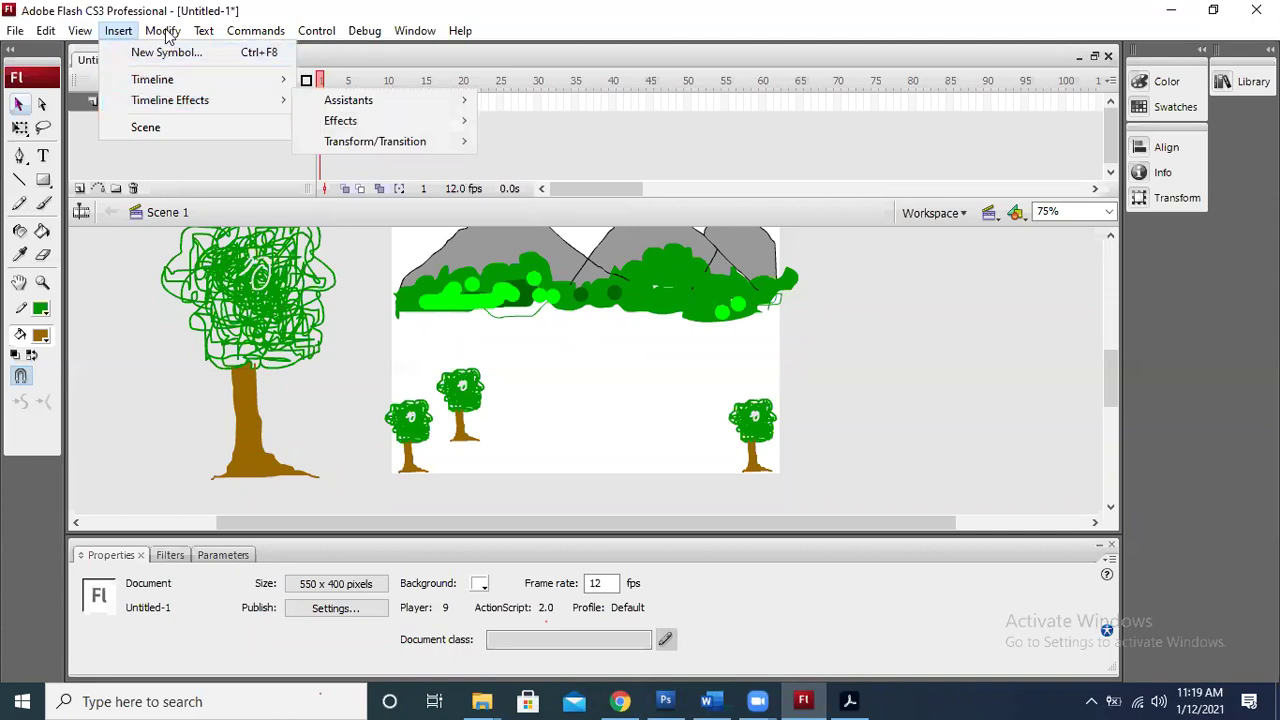
mouse_move(256, 30)
mouse_move(436, 38)
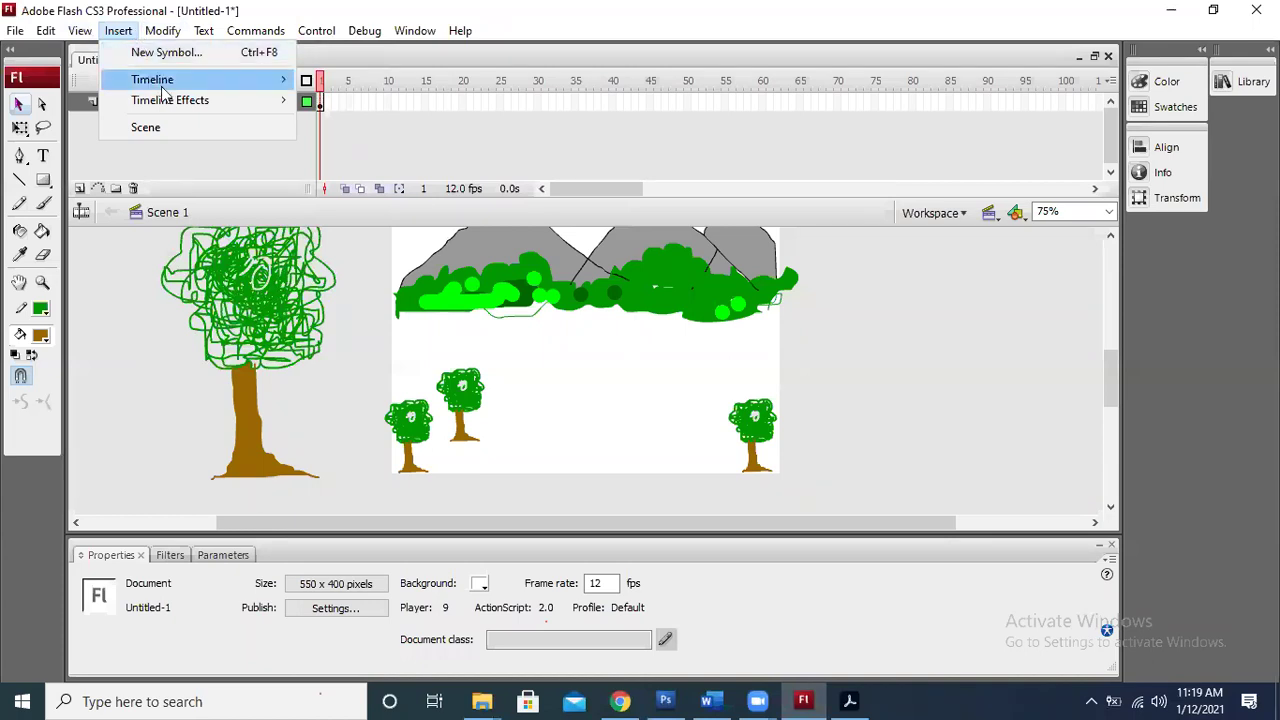
mouse_move(190, 86)
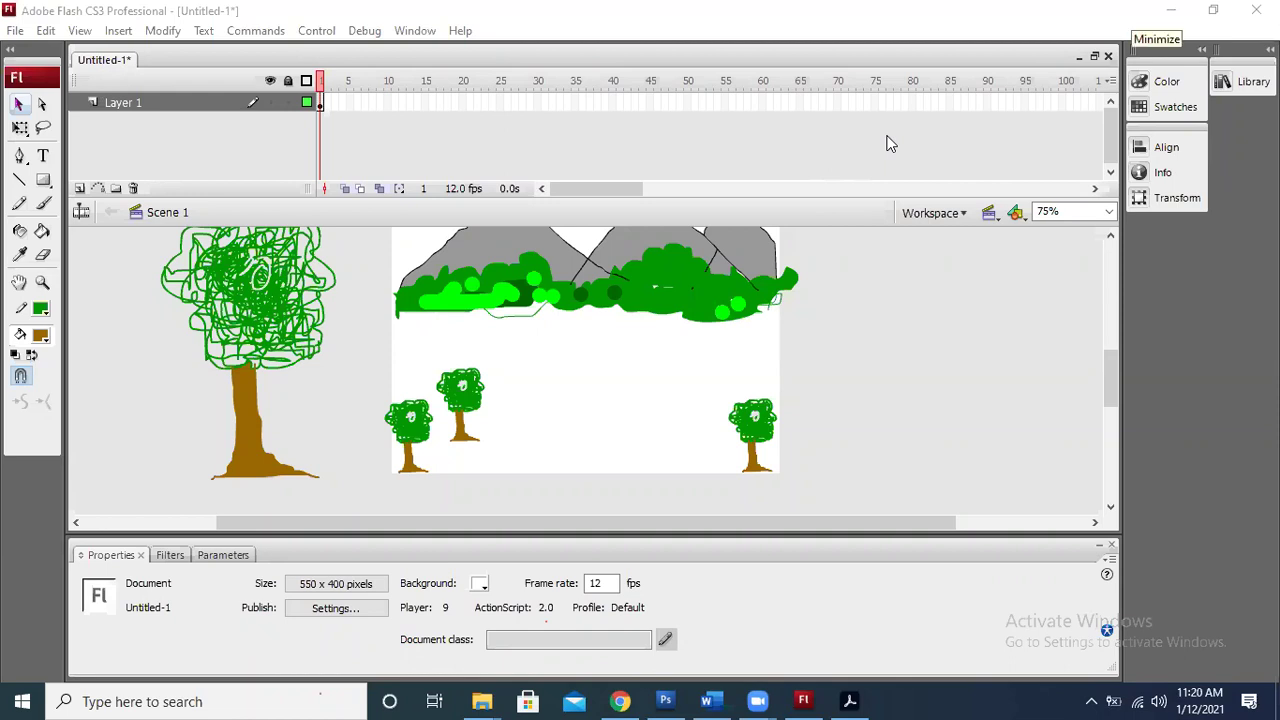
left_click(1079, 56)
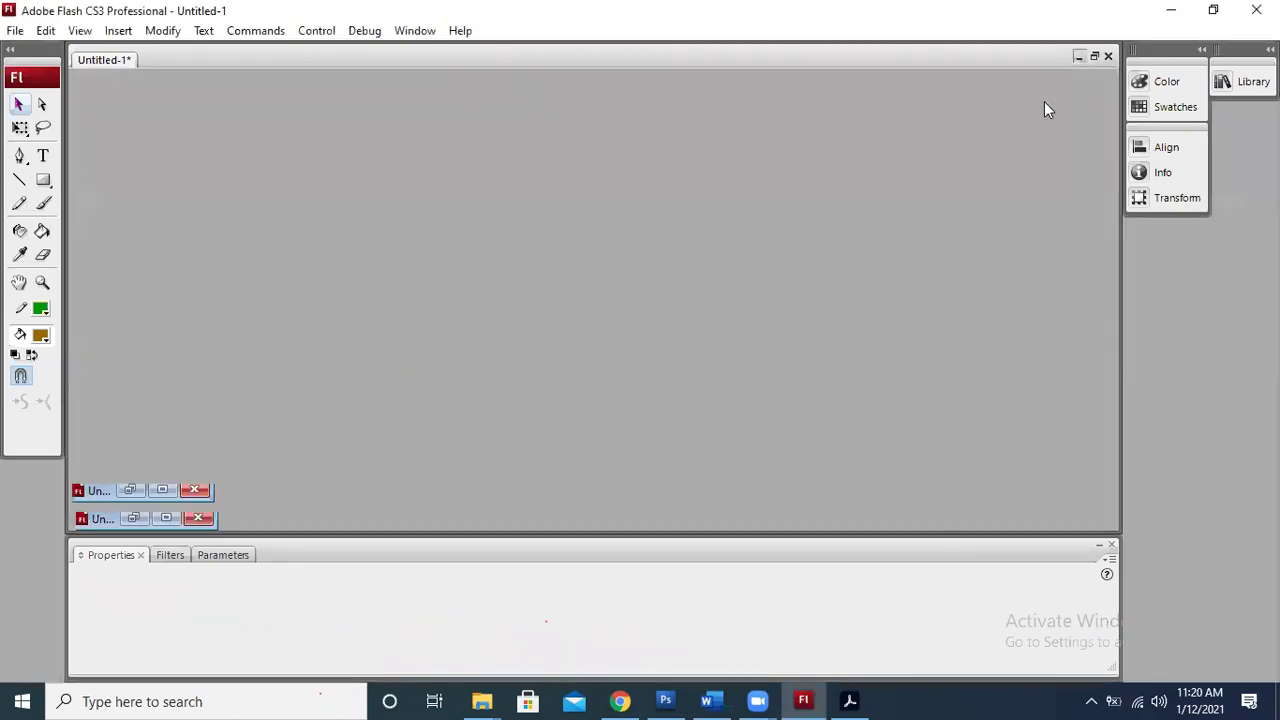
left_click(805, 699)
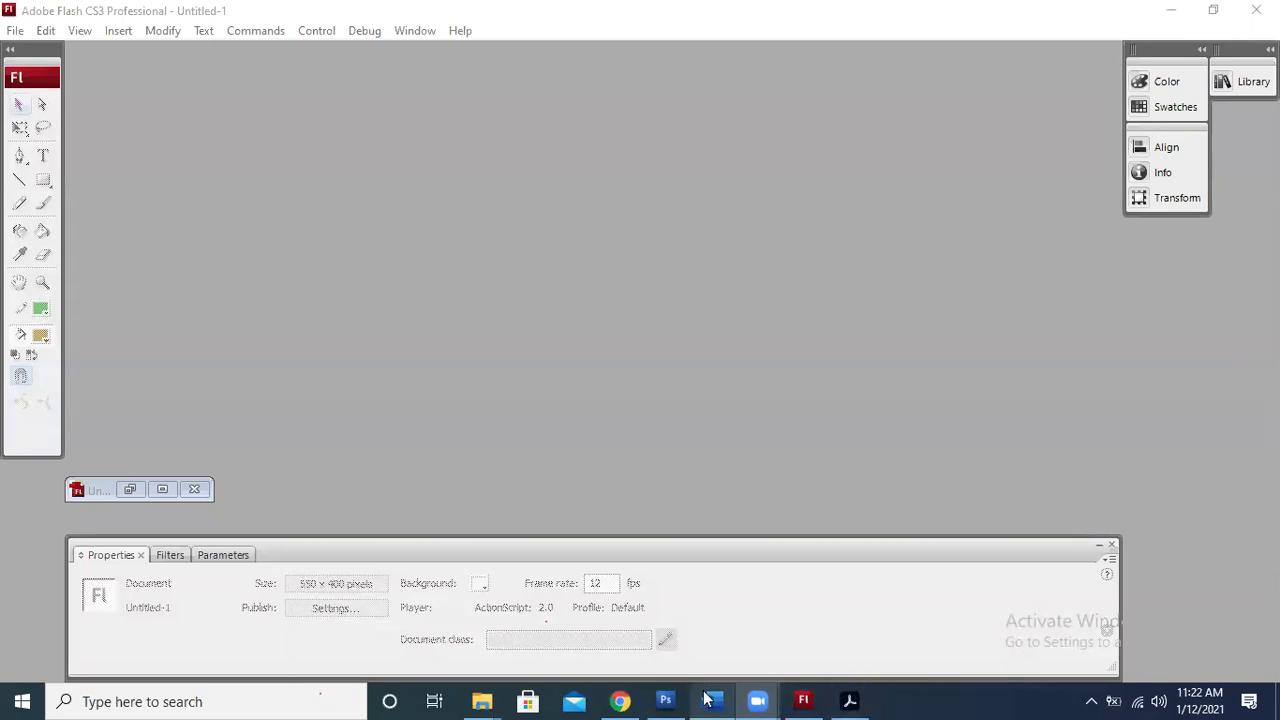
- Switch to Chrome and look through the Google image results for "scenery drawing" for another example scene
left_click(620, 700)
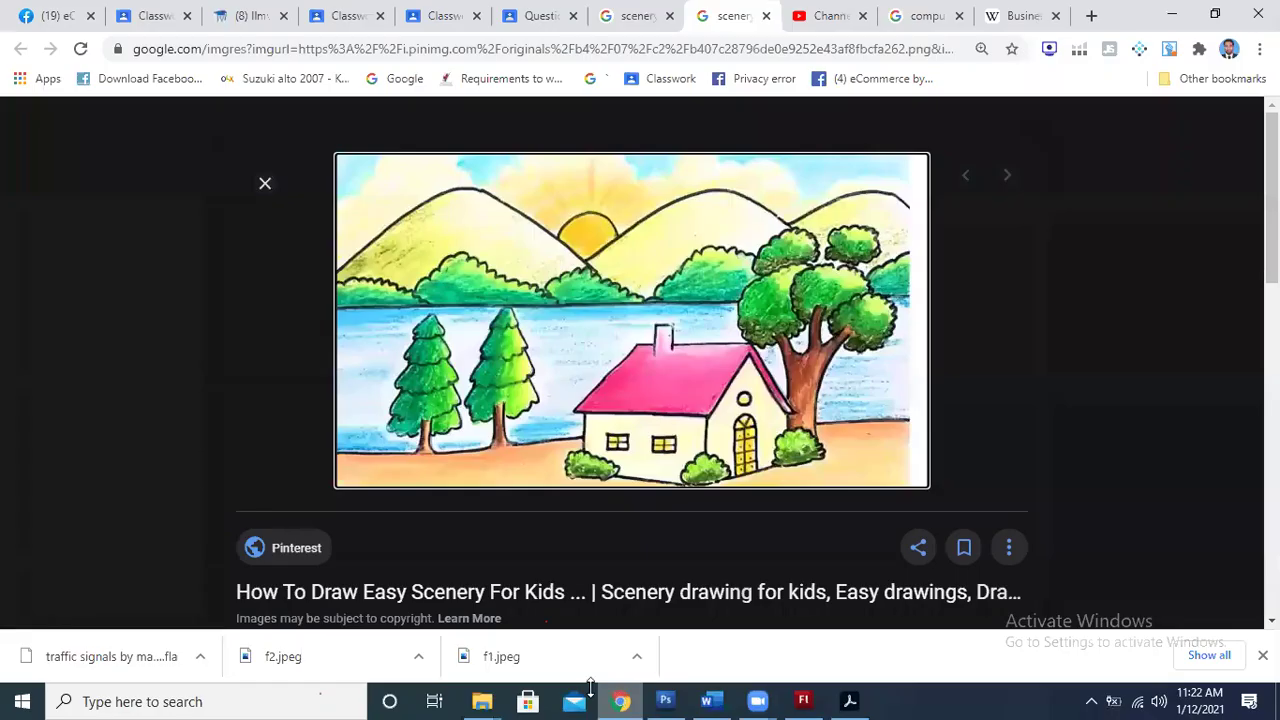
left_click(627, 22)
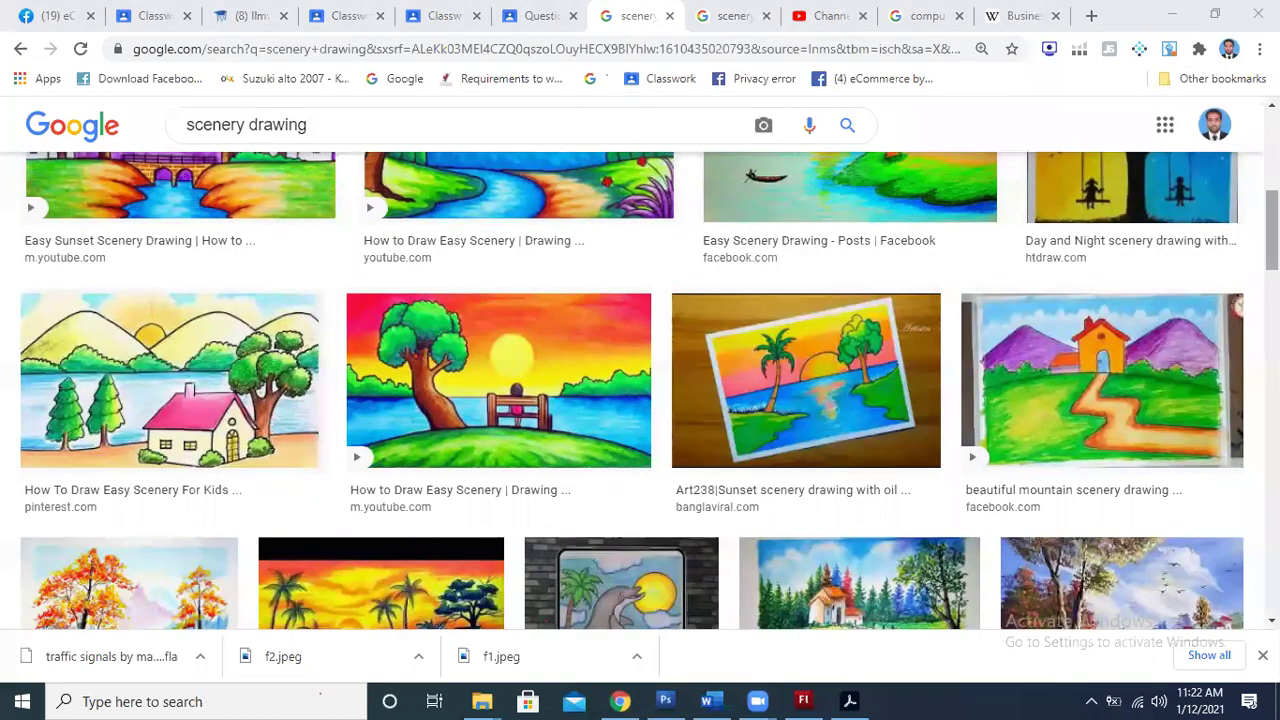
scroll(170, 220, "down", 2)
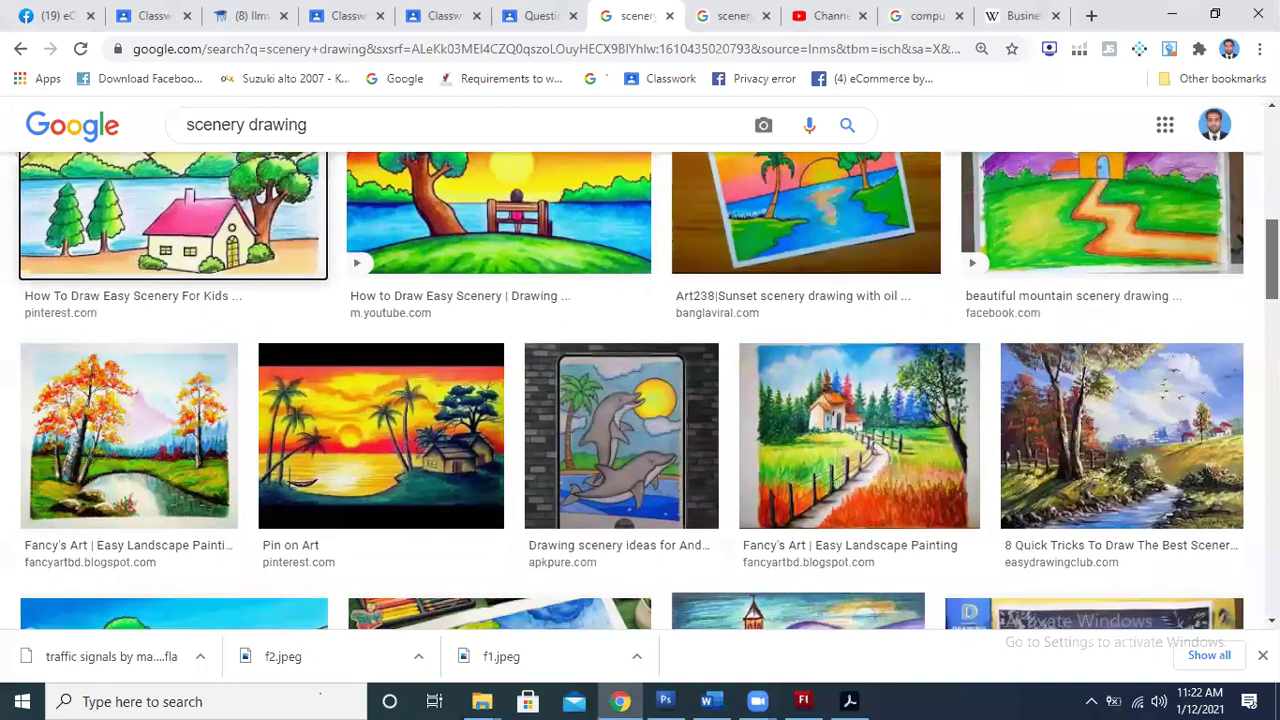
scroll(170, 220, "down", 1)
scroll(632, 390, "down", 2)
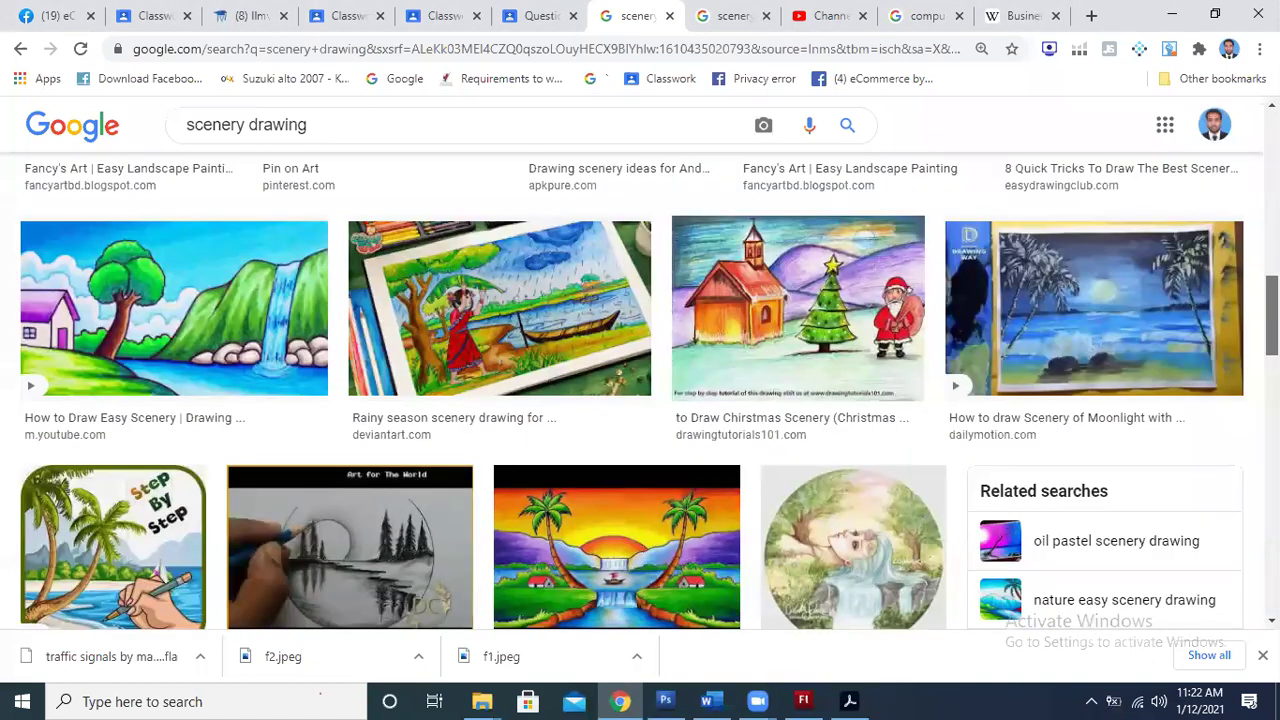
scroll(632, 390, "down", 4)
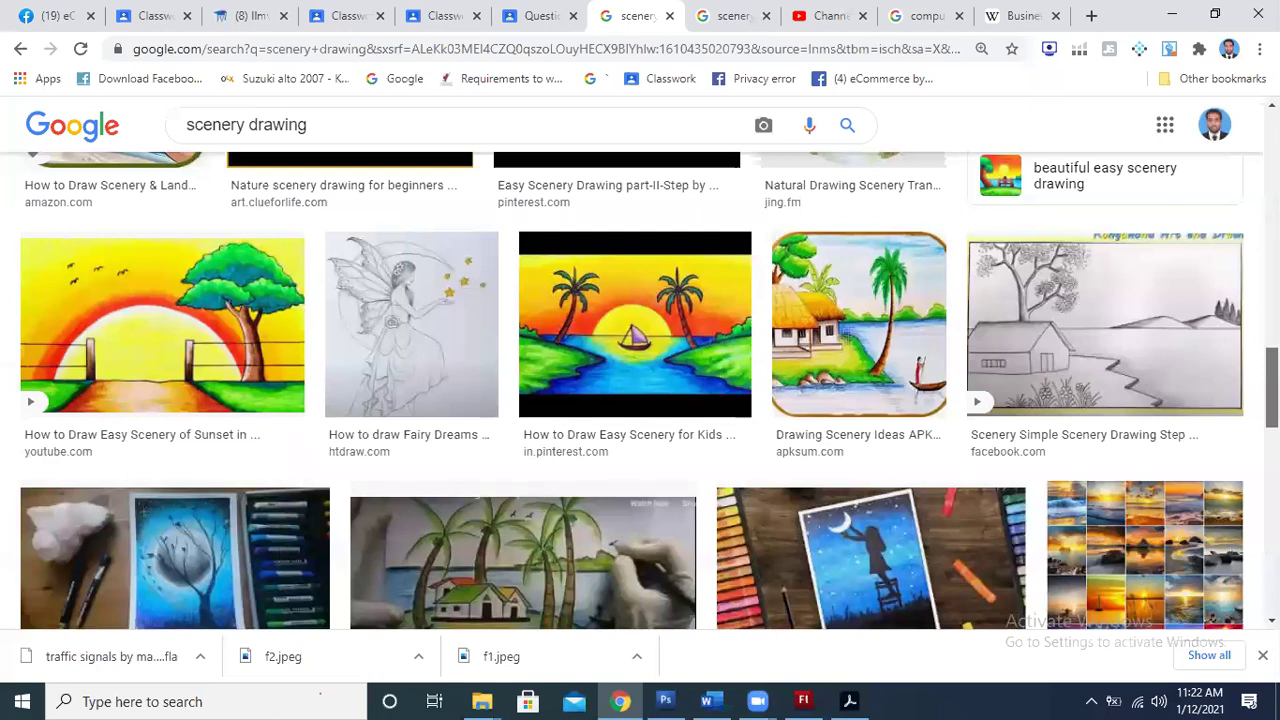
scroll(640, 390, "down", 2)
scroll(640, 390, "down", 3)
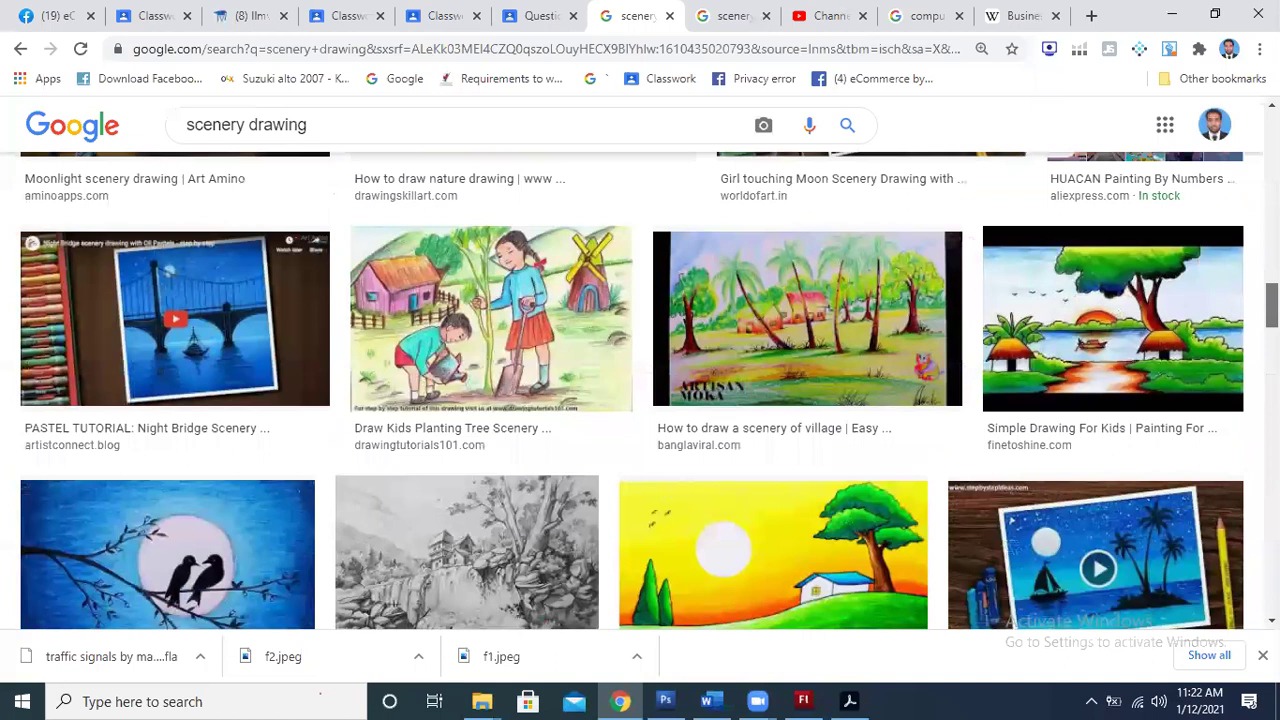
scroll(966, 440, "down", 2)
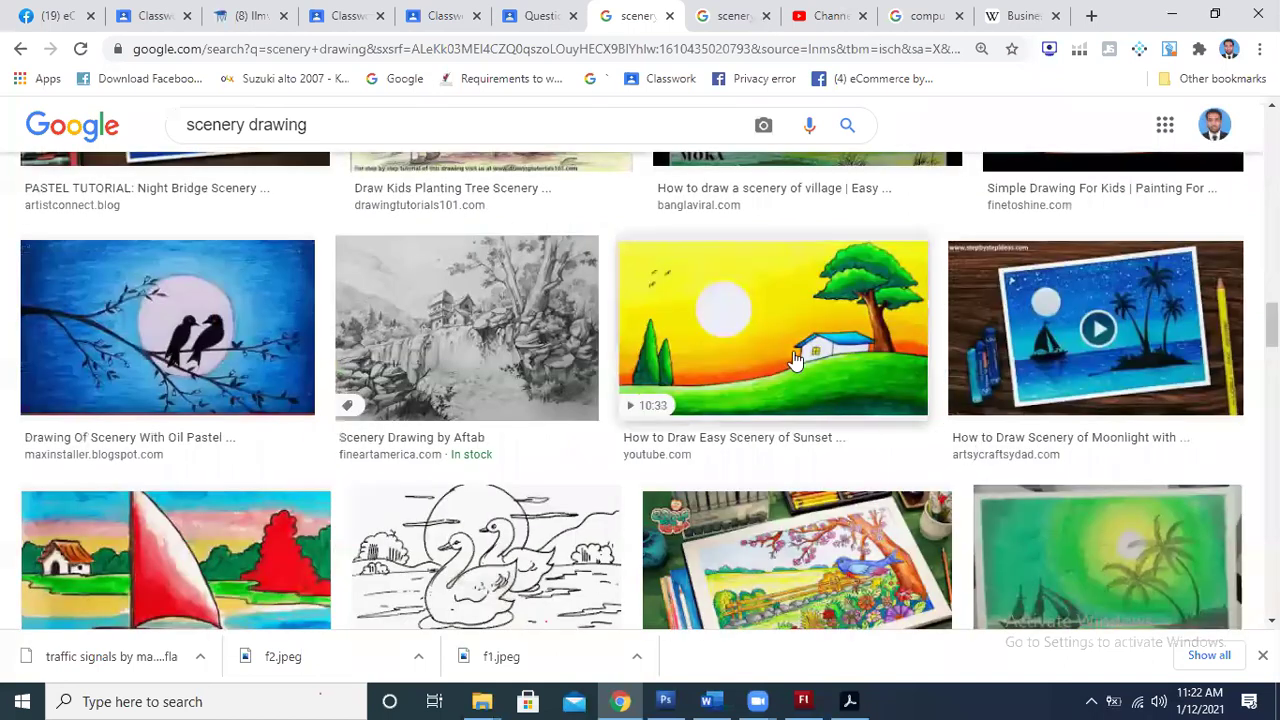
- Open the "How to Draw Easy Scenery of Sunset" image result in a new tab and show it
right_click(768, 308)
left_click(812, 234)
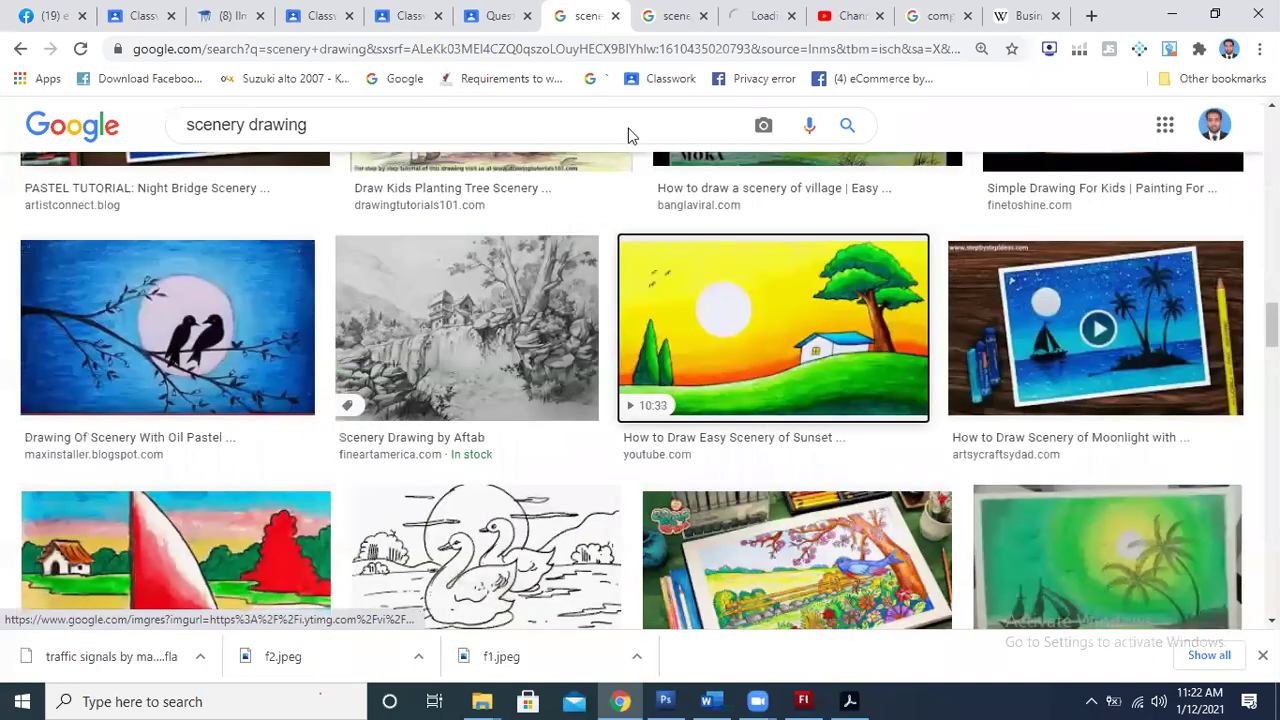
left_click(766, 12)
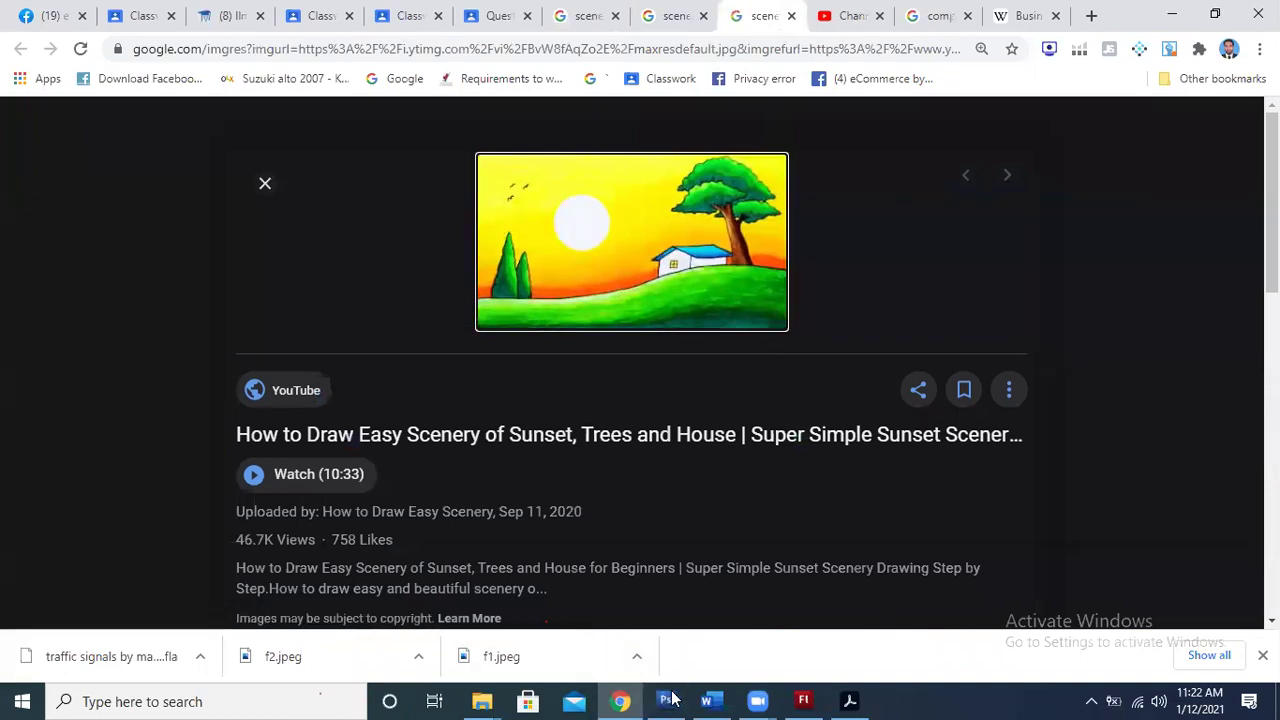
left_click(820, 700)
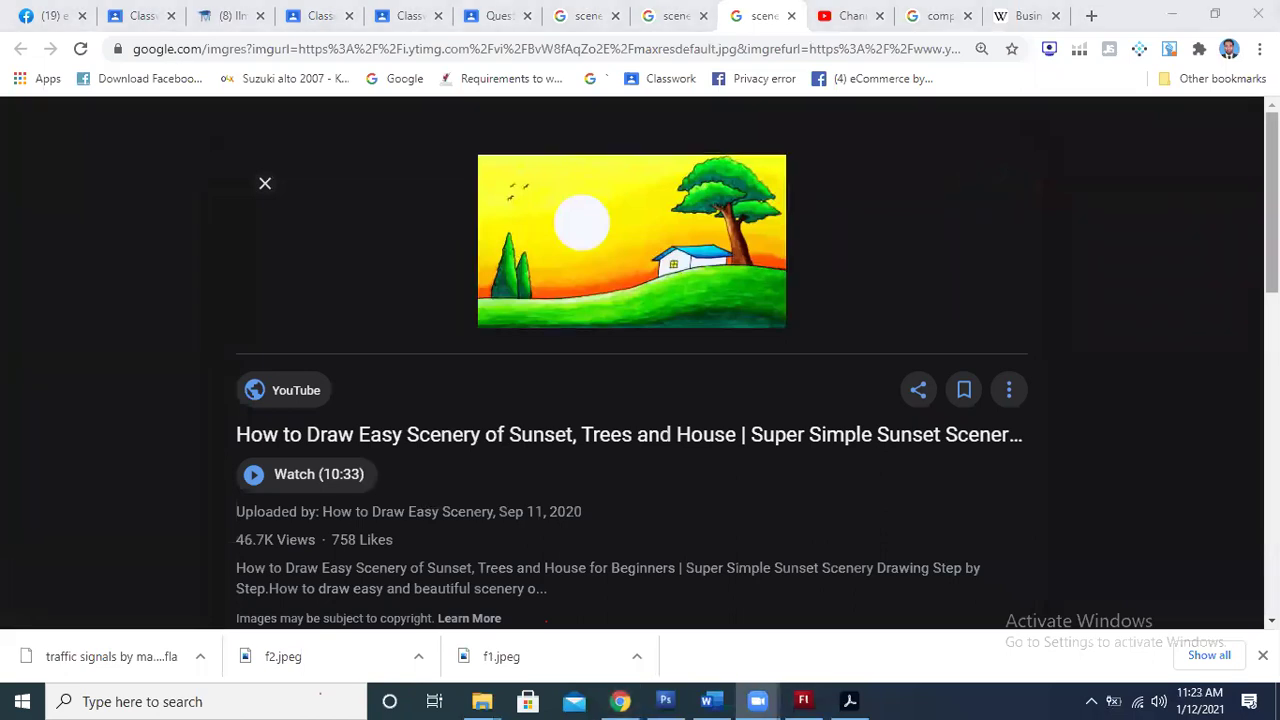
left_click(857, 374)
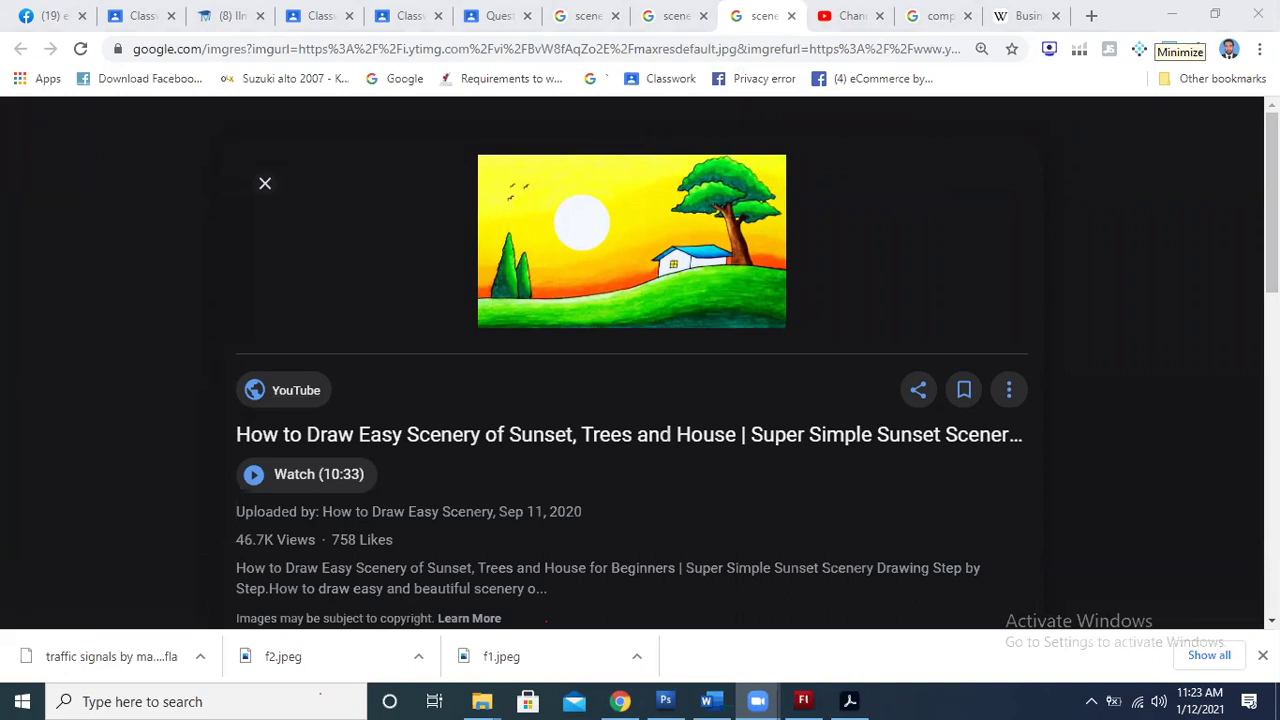
- Return to Flash and create a new Flash File (ActionScript 2.0) document
left_click(145, 14)
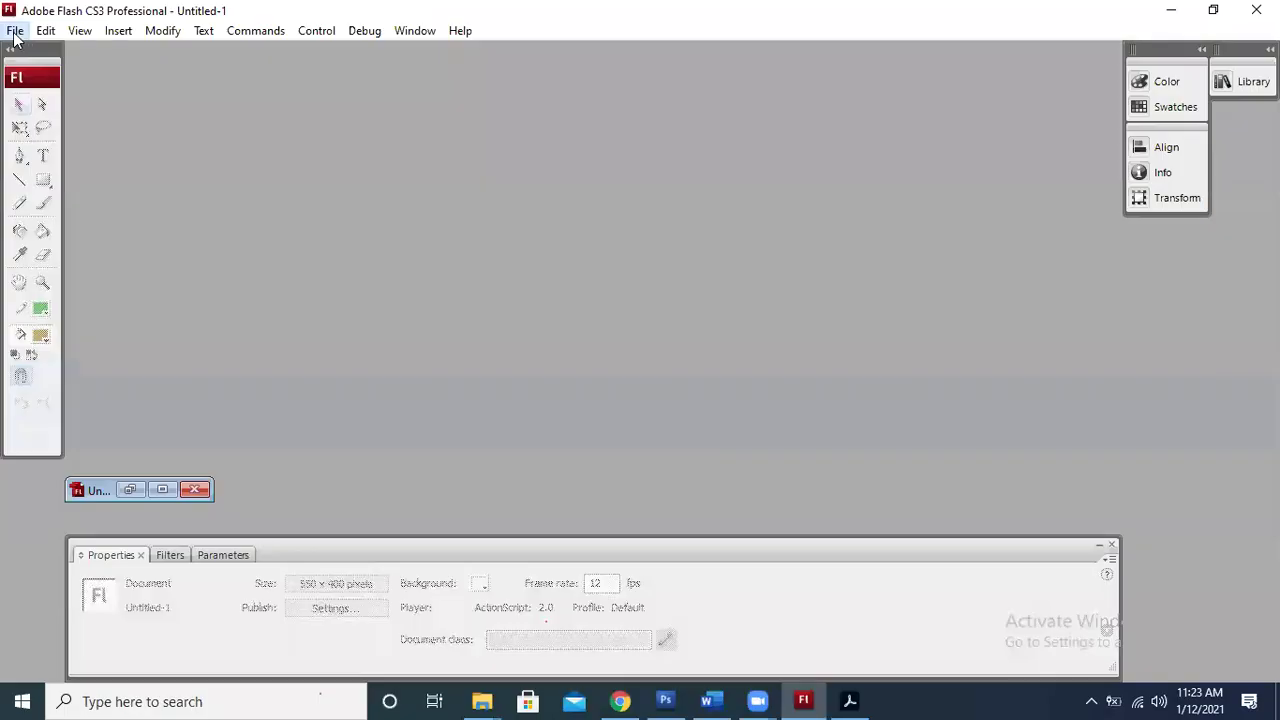
left_click(15, 30)
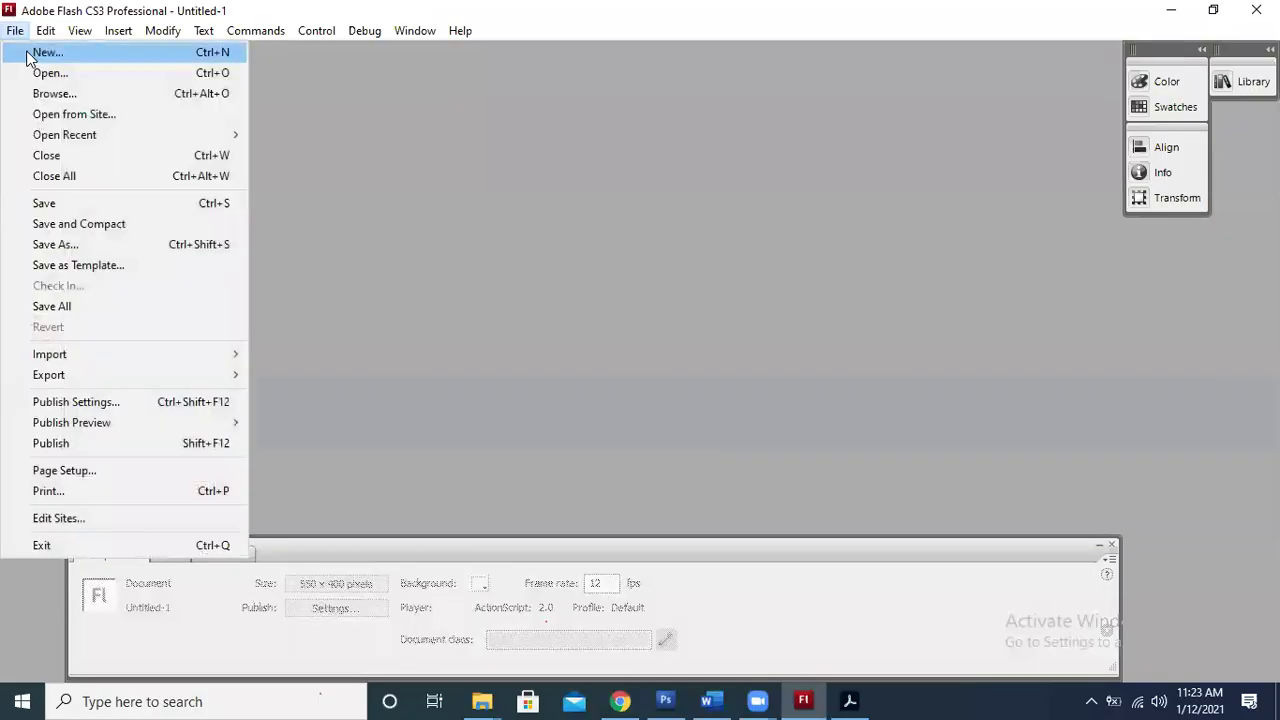
left_click(46, 51)
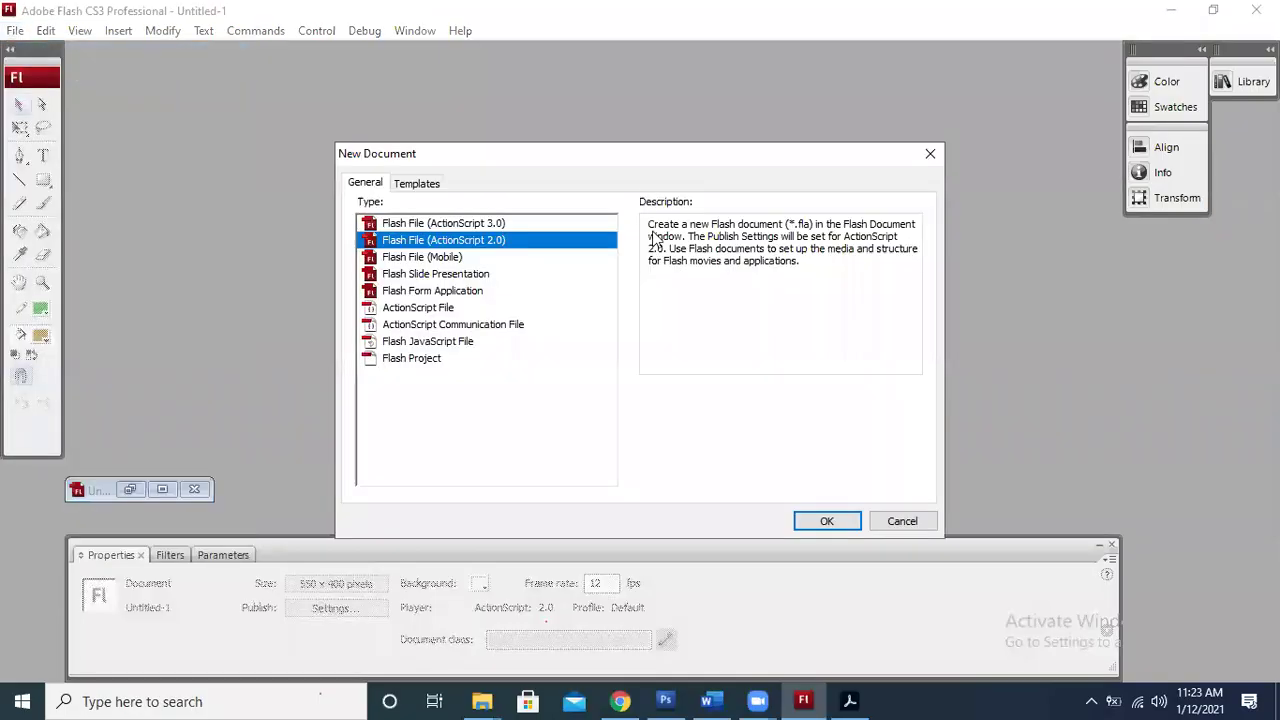
left_click(823, 520)
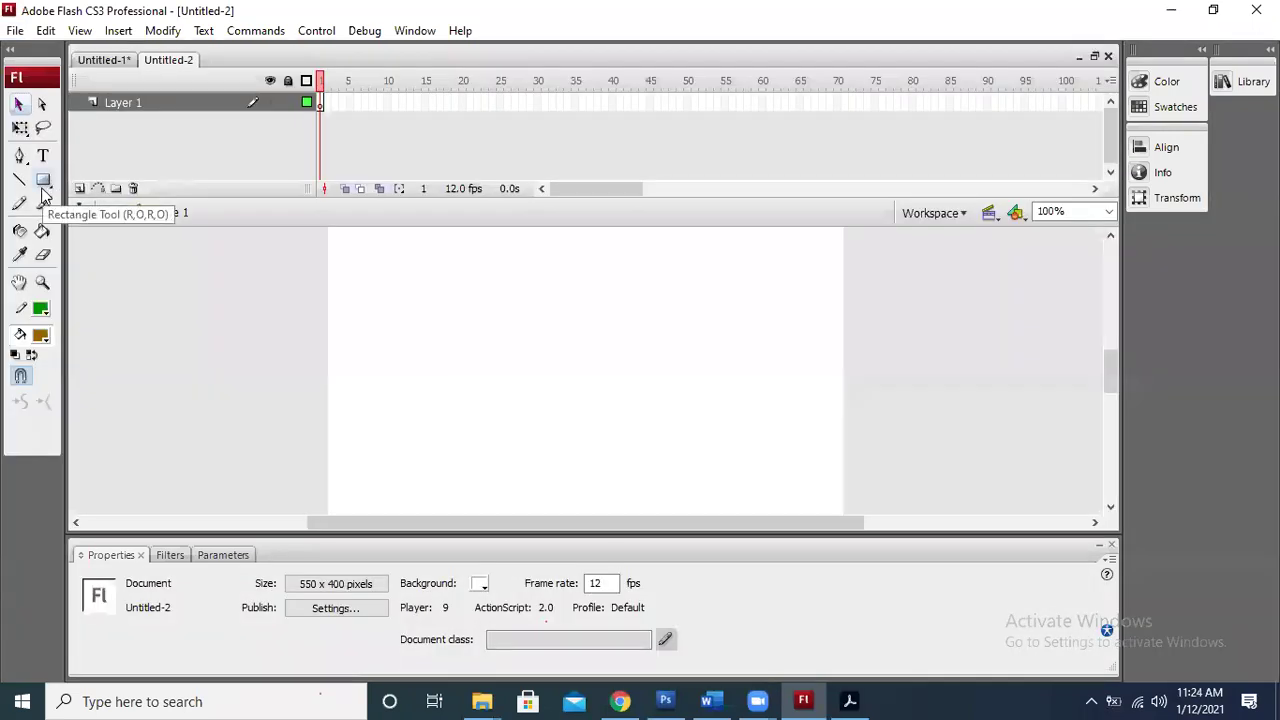
- Draw a green irregular outline with a small gap using the Pencil tool, and try to fill it brown with the Paint Bucket
left_click(19, 202)
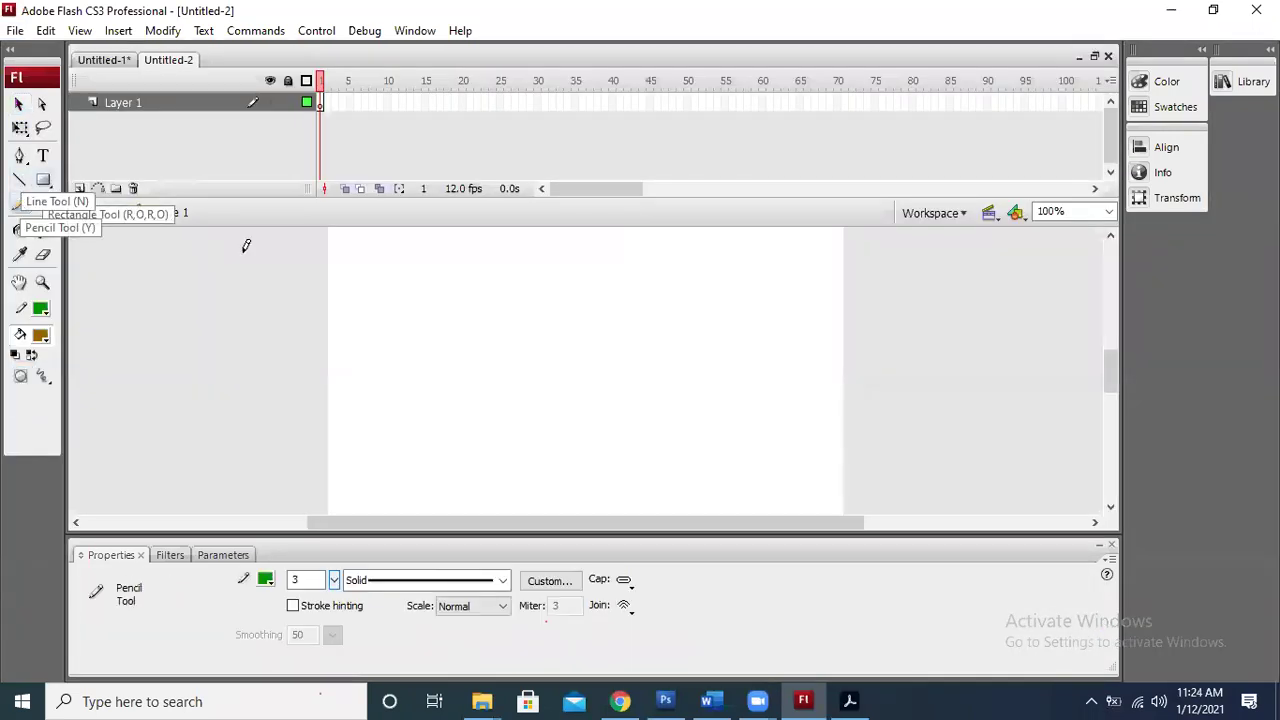
mouse_move(414, 300)
left_mouse_down()
mouse_move(461, 270)
mouse_move(611, 365)
mouse_move(577, 423)
mouse_move(431, 428)
mouse_move(365, 333)
mouse_move(414, 305)
left_mouse_up()
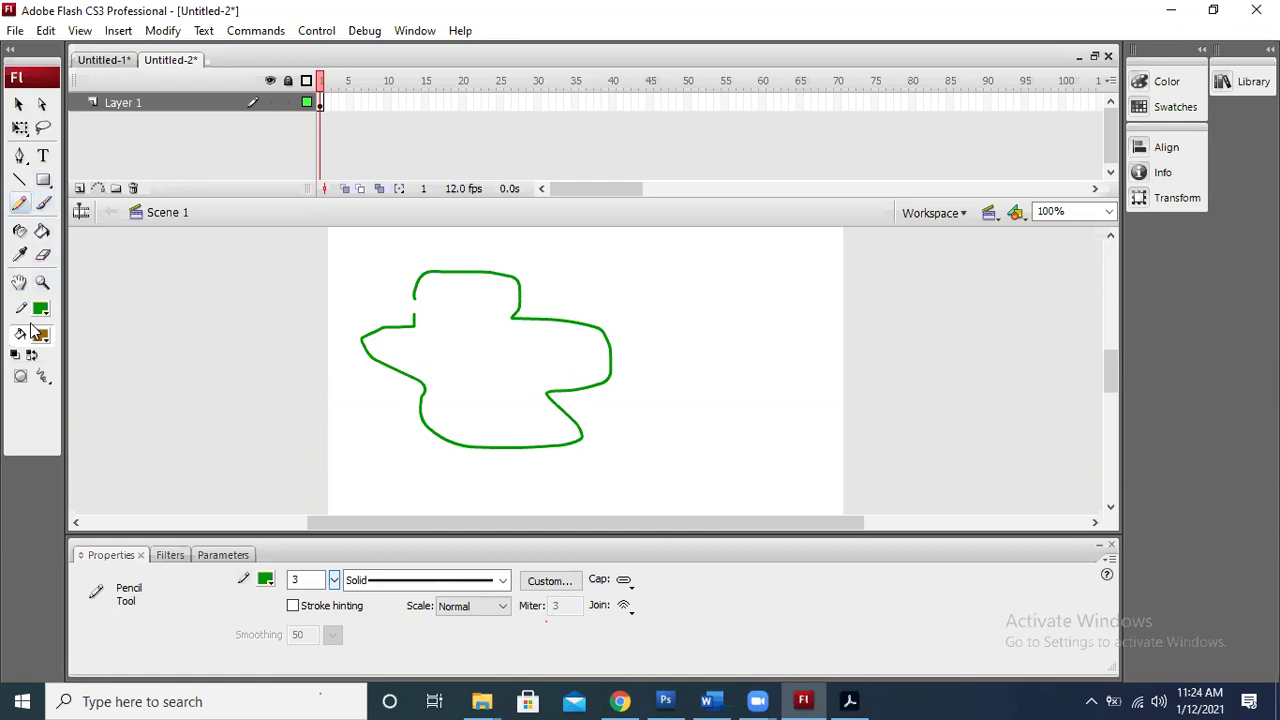
left_click(22, 337)
left_click(45, 231)
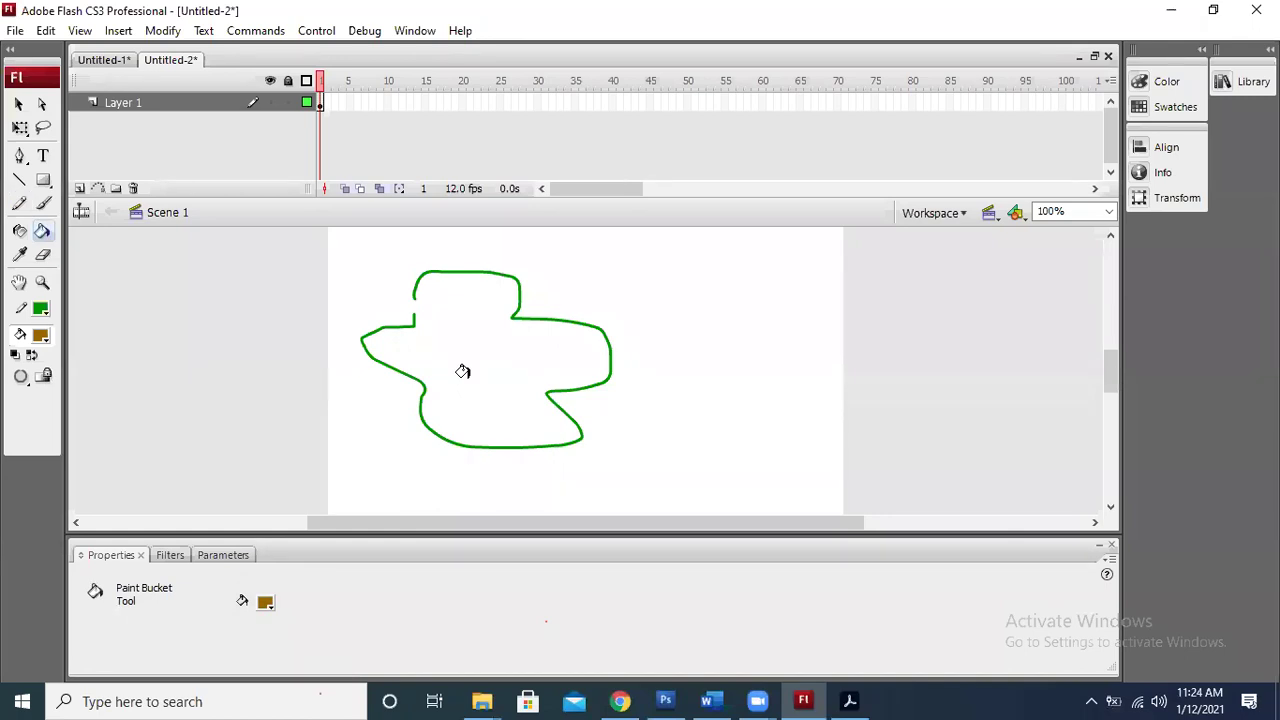
- Draw a smaller closed green outline beside the open one with the Pencil tool and fill it brown with the Paint Bucket
left_click(18, 104)
left_click(19, 203)
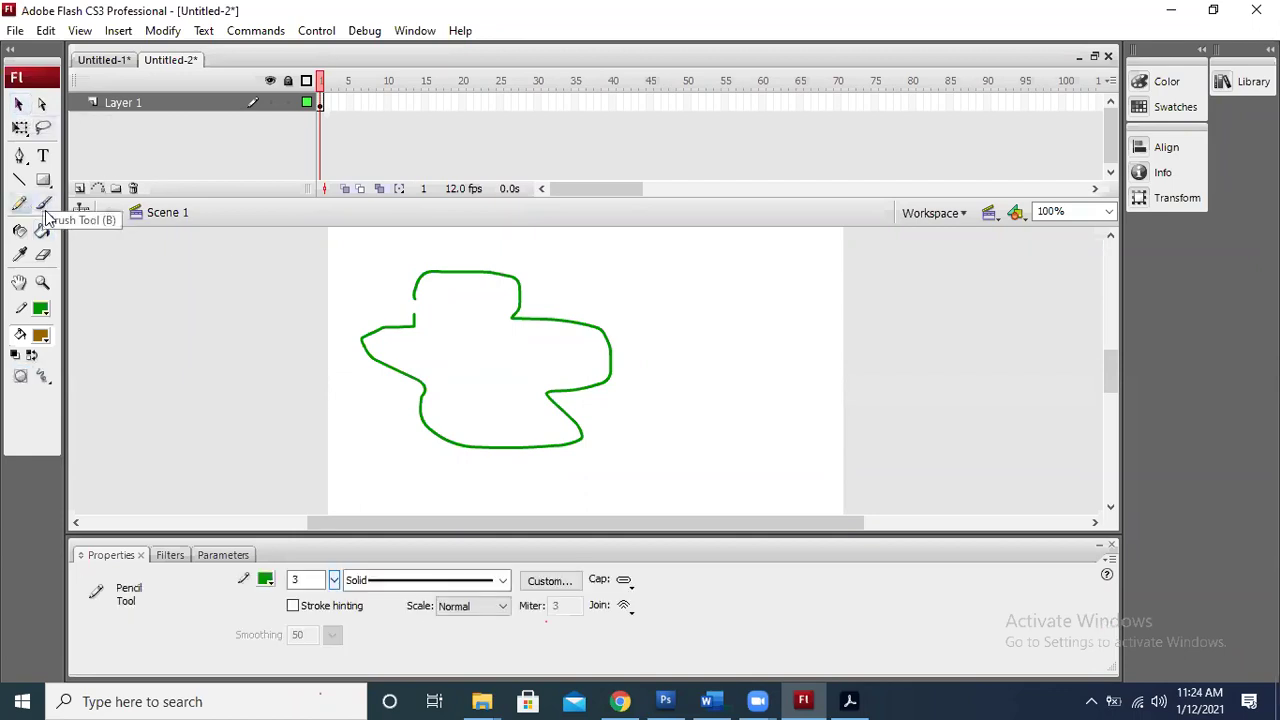
mouse_move(727, 334)
left_mouse_down()
mouse_move(729, 287)
mouse_move(807, 291)
mouse_move(819, 367)
mouse_move(793, 413)
mouse_move(690, 381)
mouse_move(733, 318)
left_mouse_up()
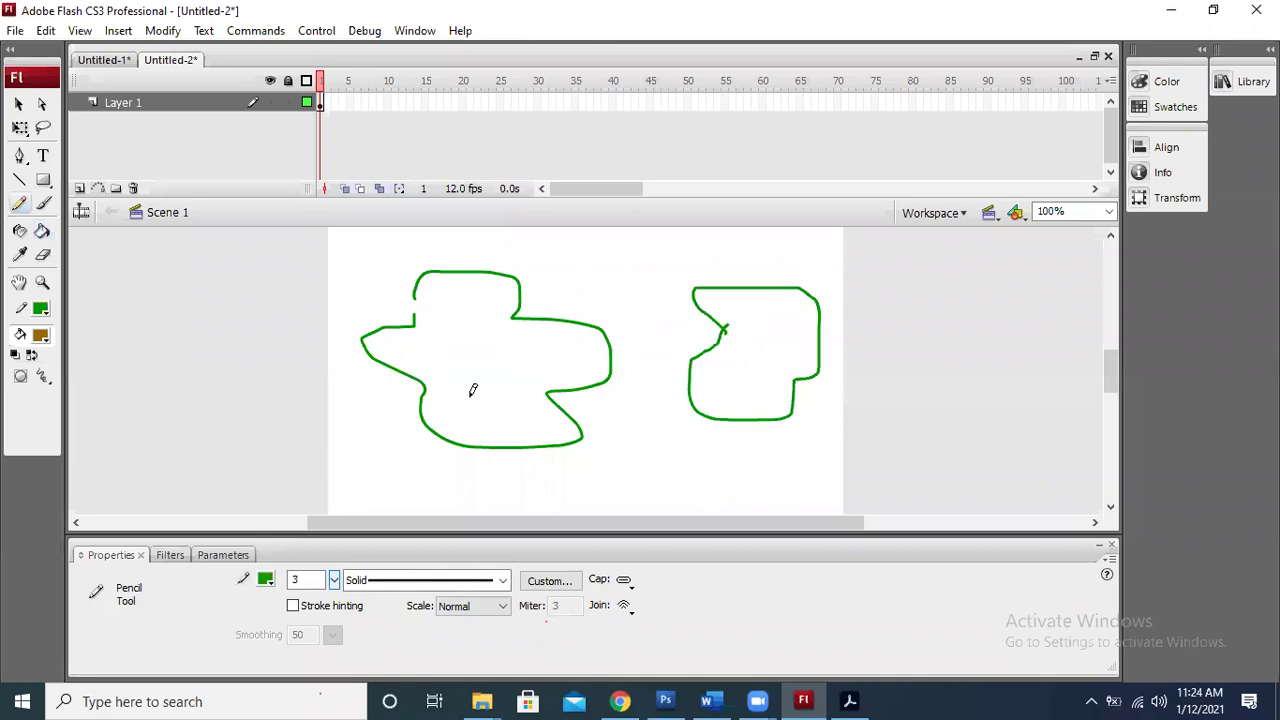
left_click(50, 231)
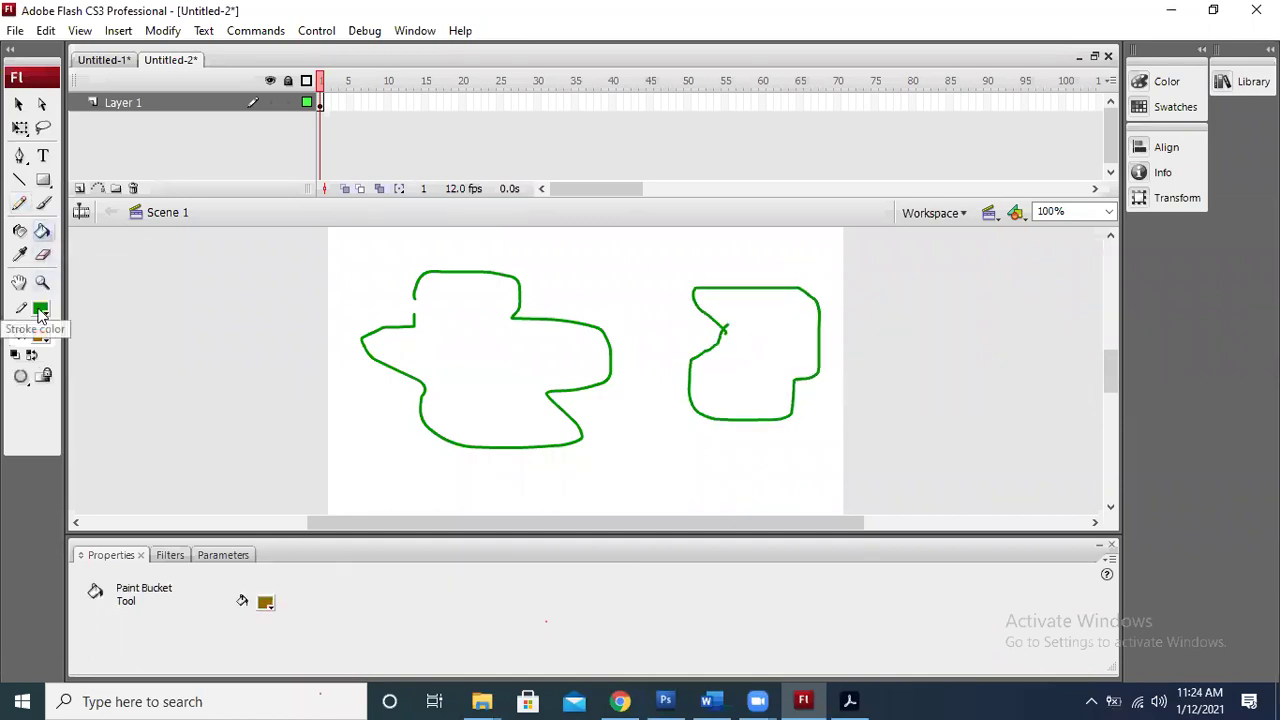
left_click(745, 362)
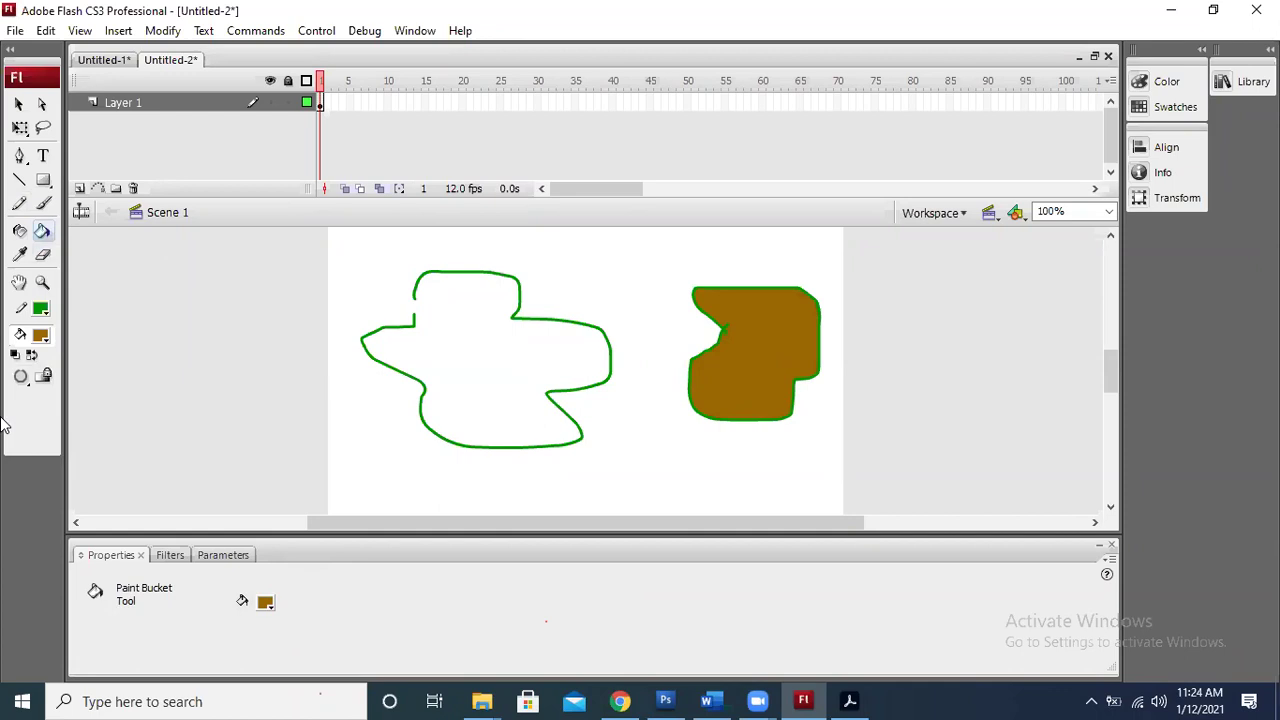
- Set the fill colour to white and recolour the closed brown shape with the Paint Bucket
left_click(41, 336)
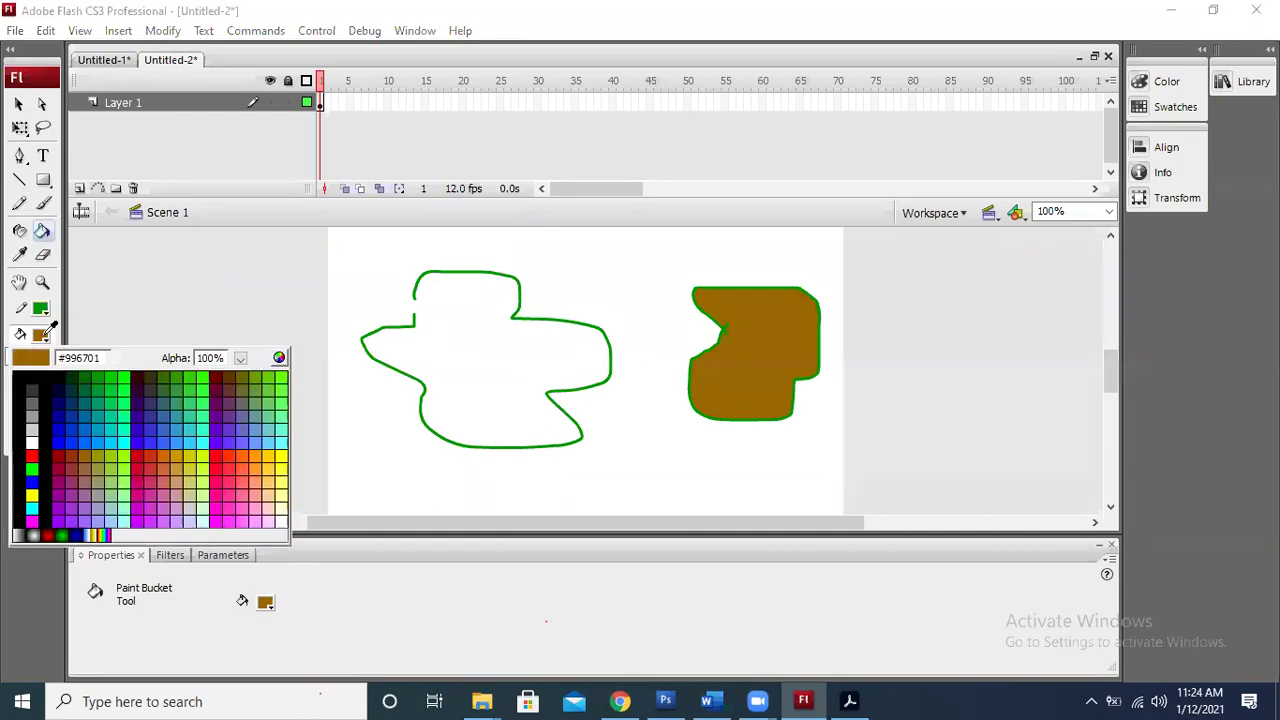
left_click(120, 414)
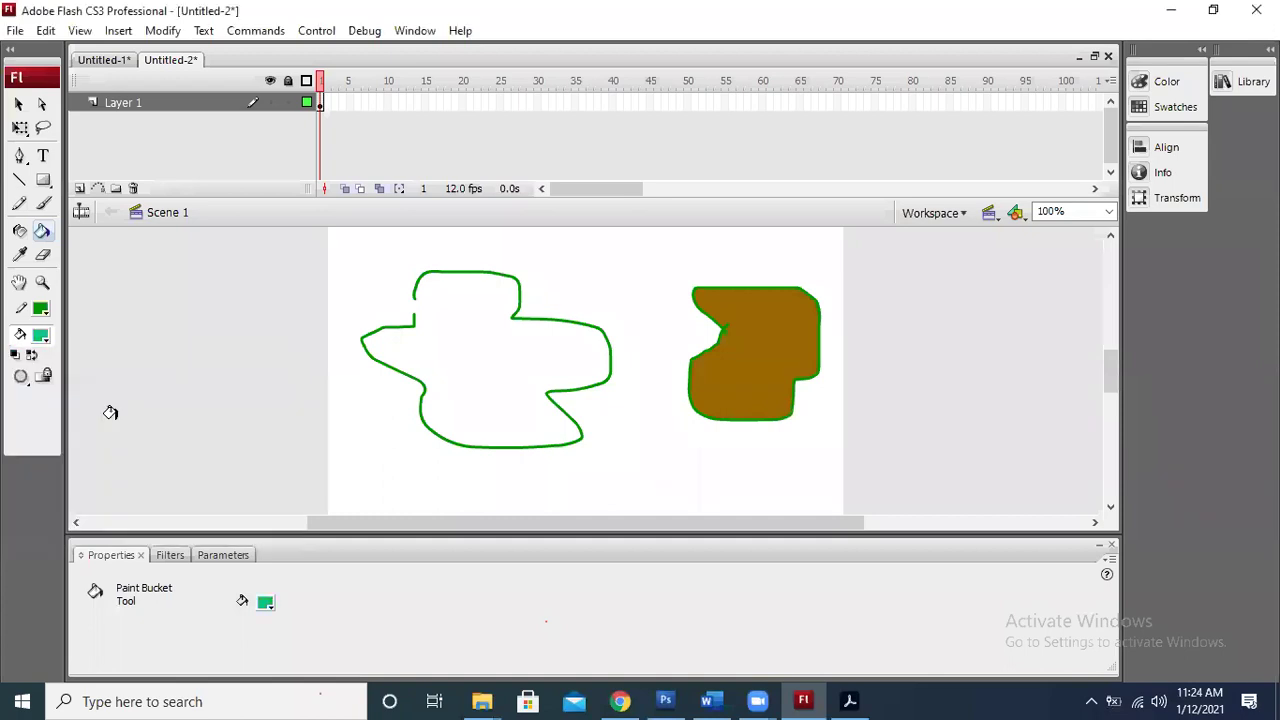
left_click(40, 336)
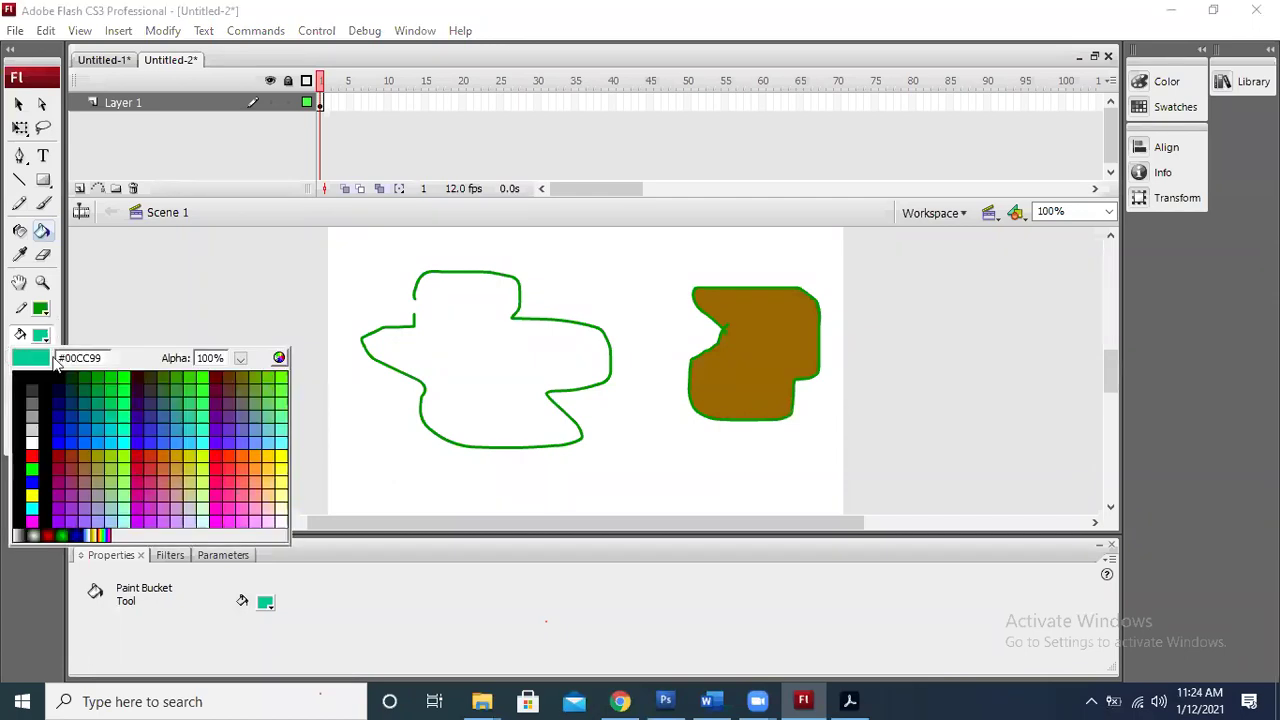
left_click(32, 441)
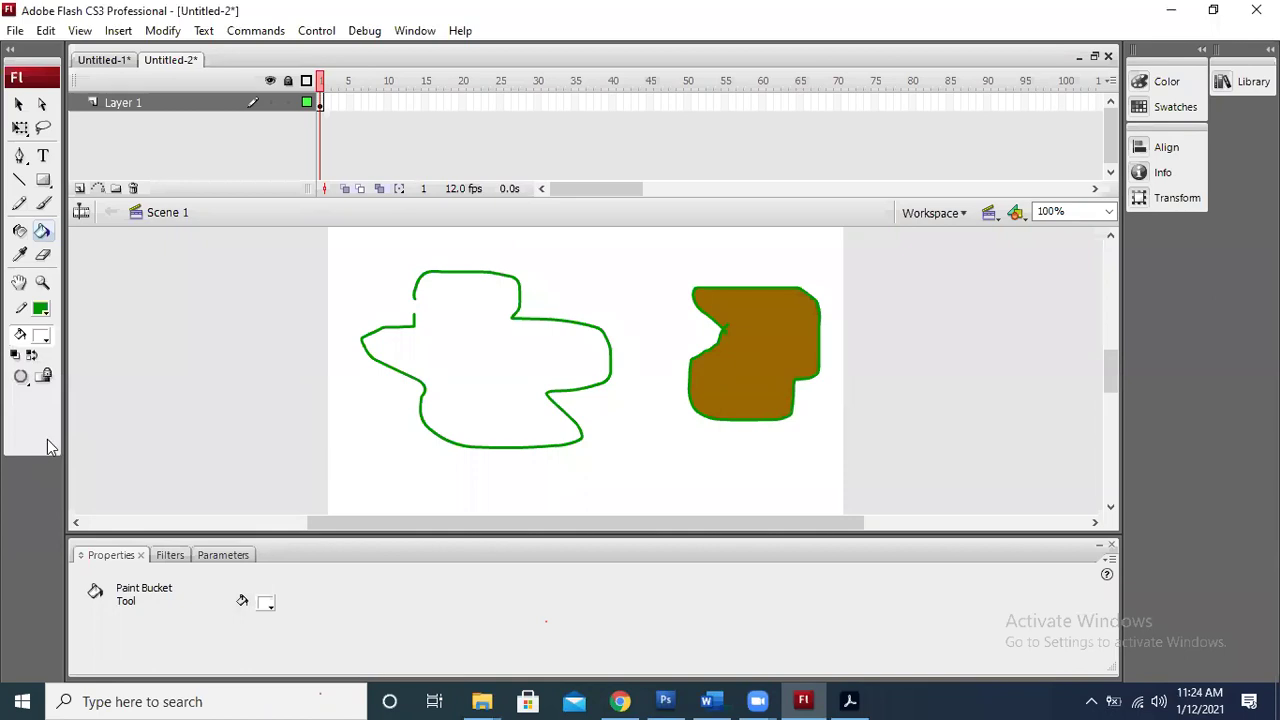
left_click(749, 360)
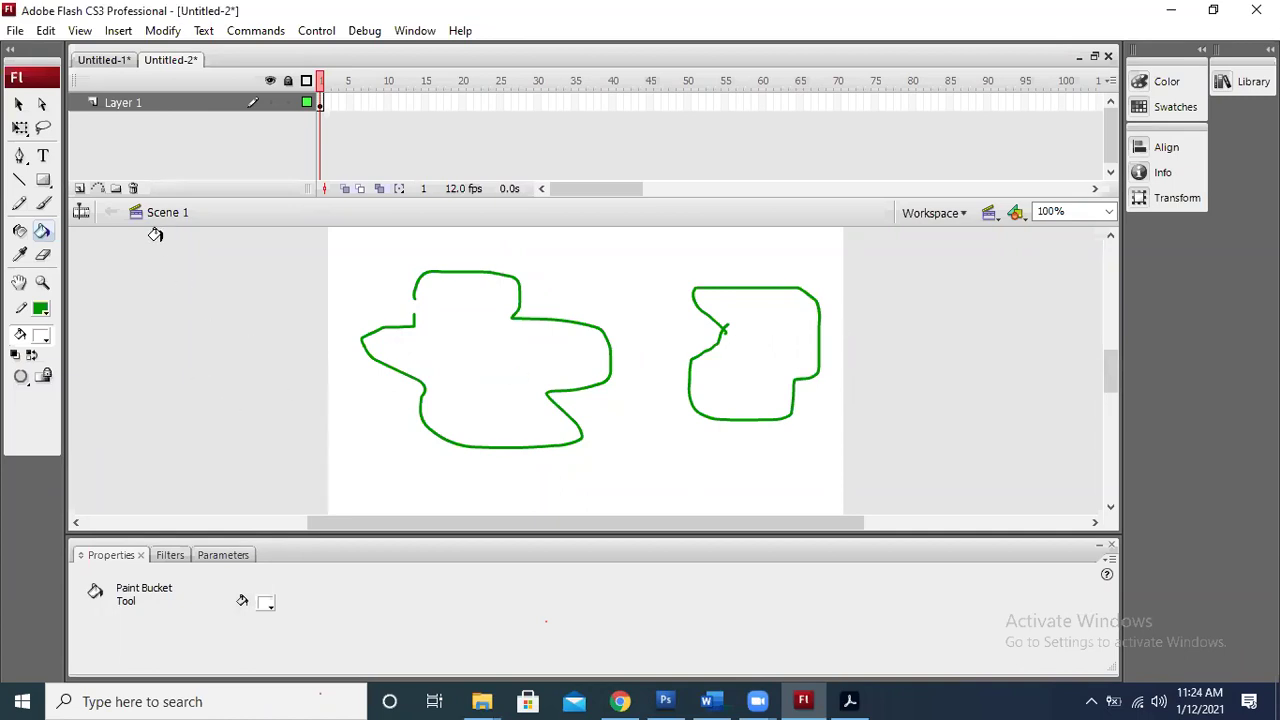
- Choose a dark pink fill colour and fill the smaller closed outline with it using the Paint Bucket
left_click(41, 337)
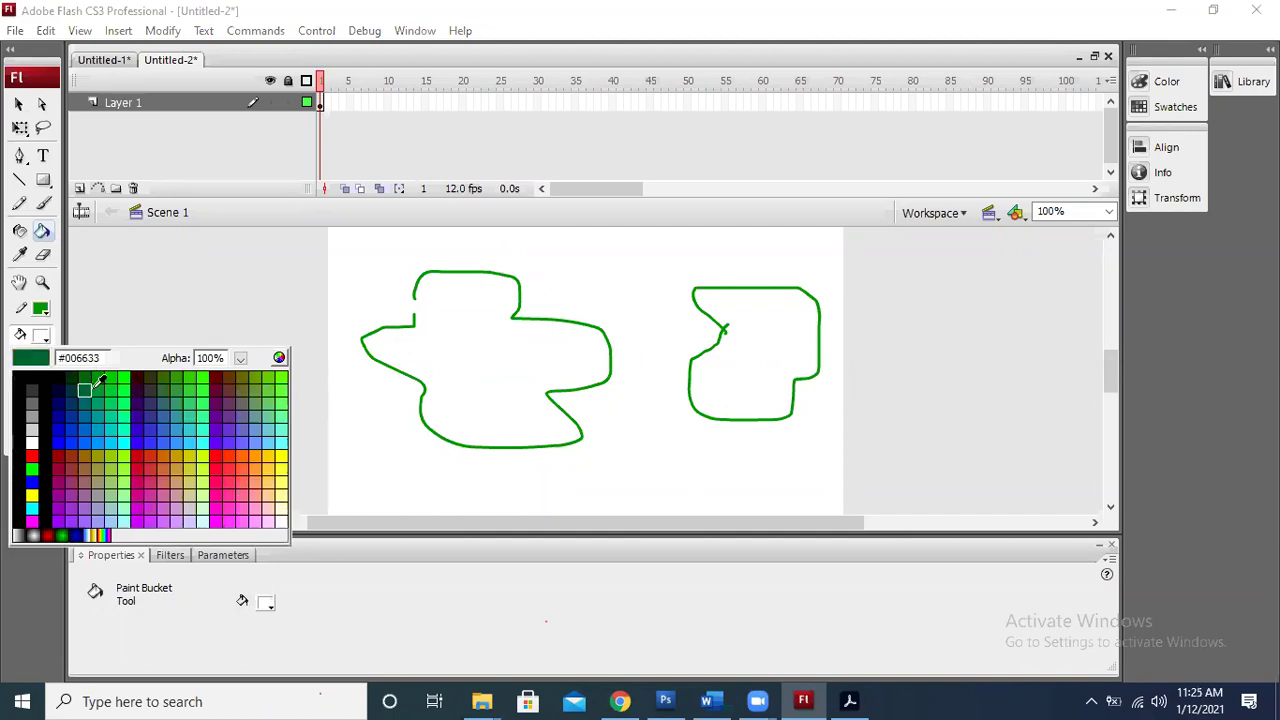
left_click(149, 472)
left_click(716, 346)
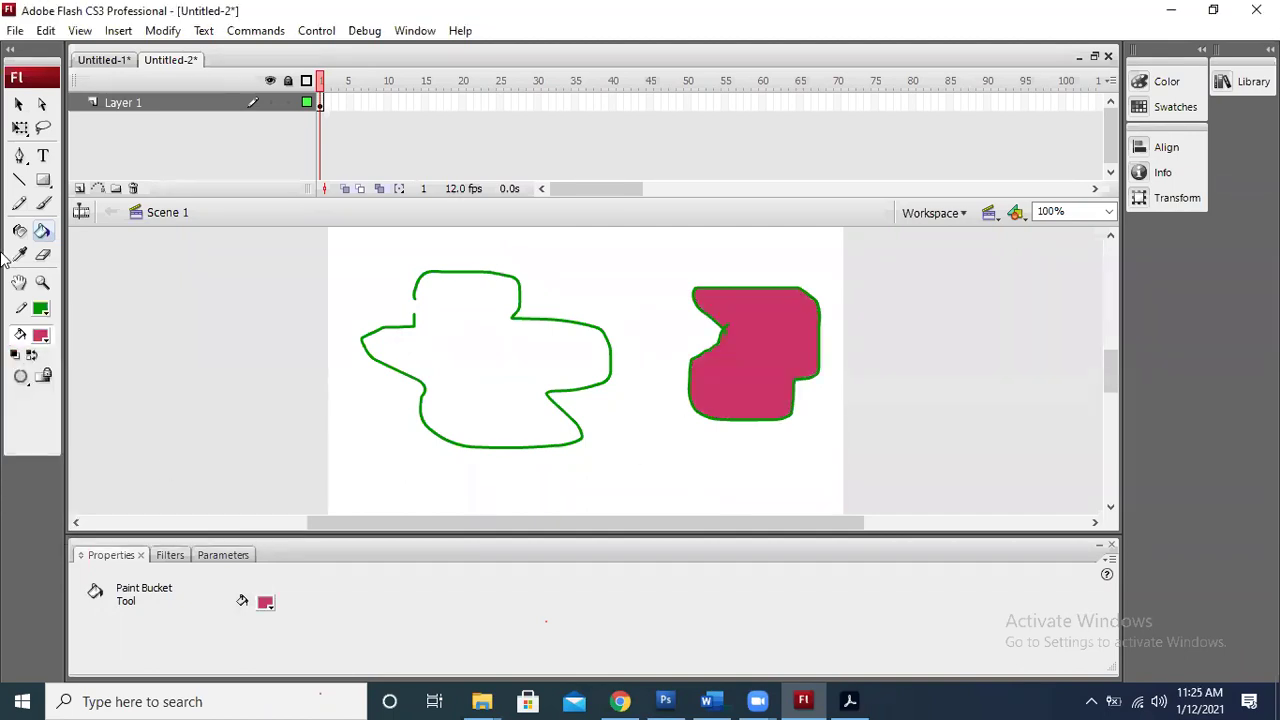